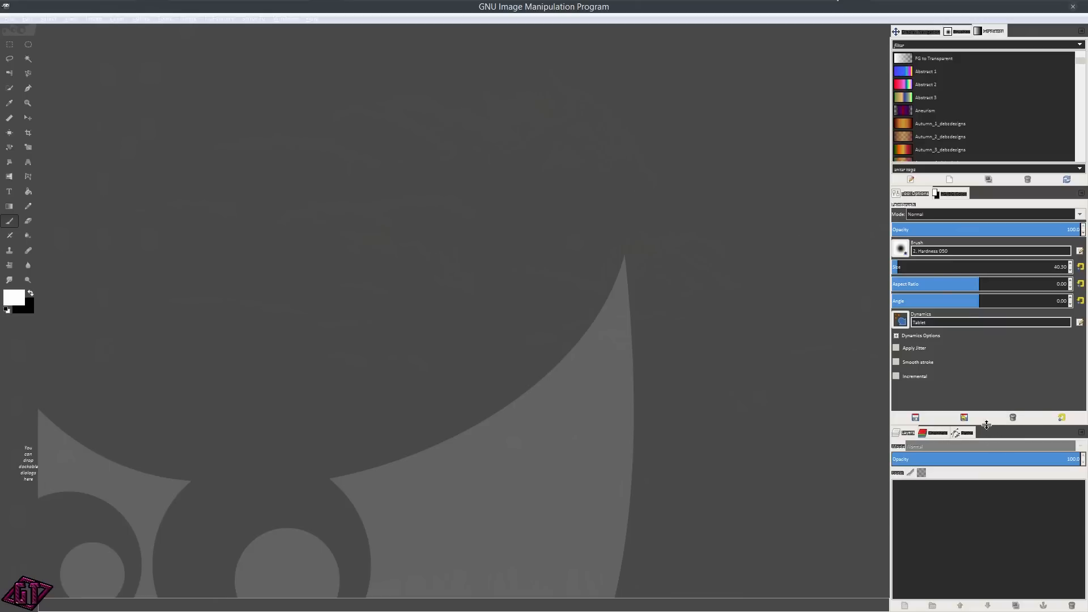
Enlarge the Layers dock and look through the Display Navigation, Brushes and Gradients dialogs.
left_click_drag(988, 426, 984, 375)
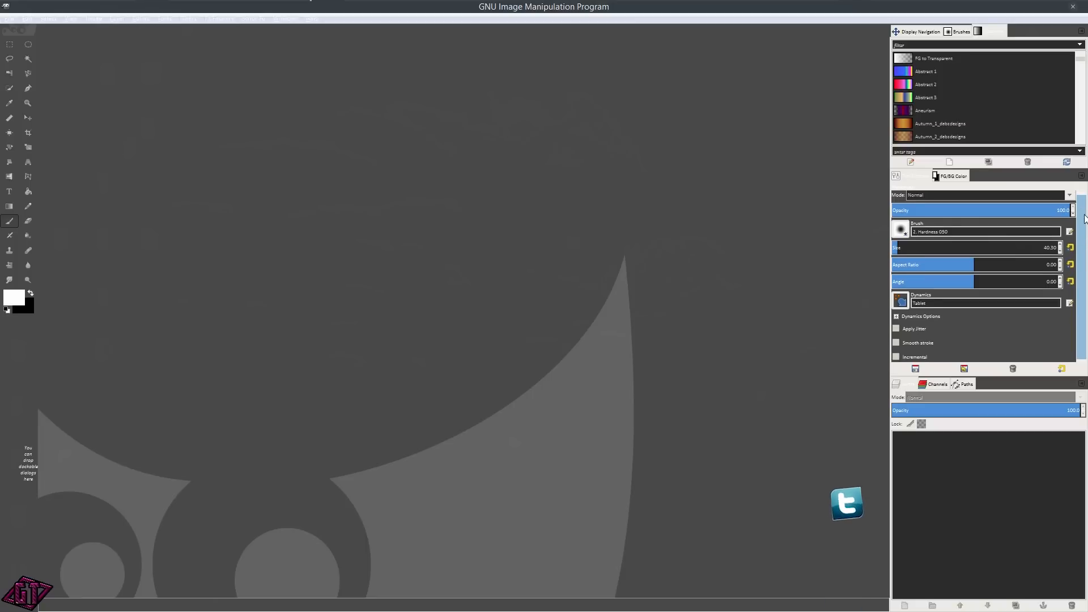
left_click(963, 32)
left_click(921, 33)
left_click(958, 32)
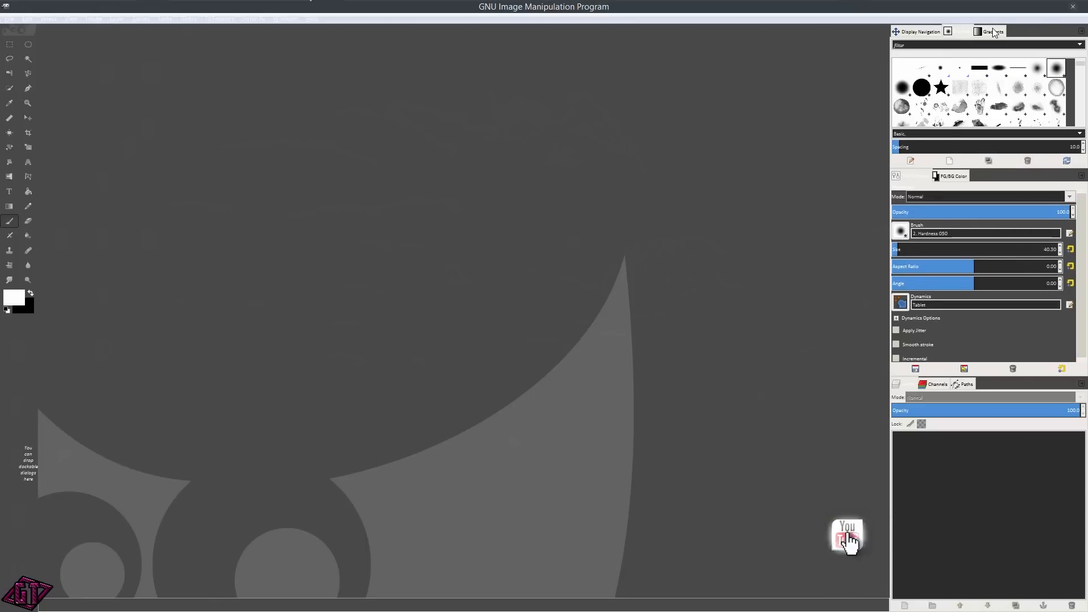
left_click(993, 31)
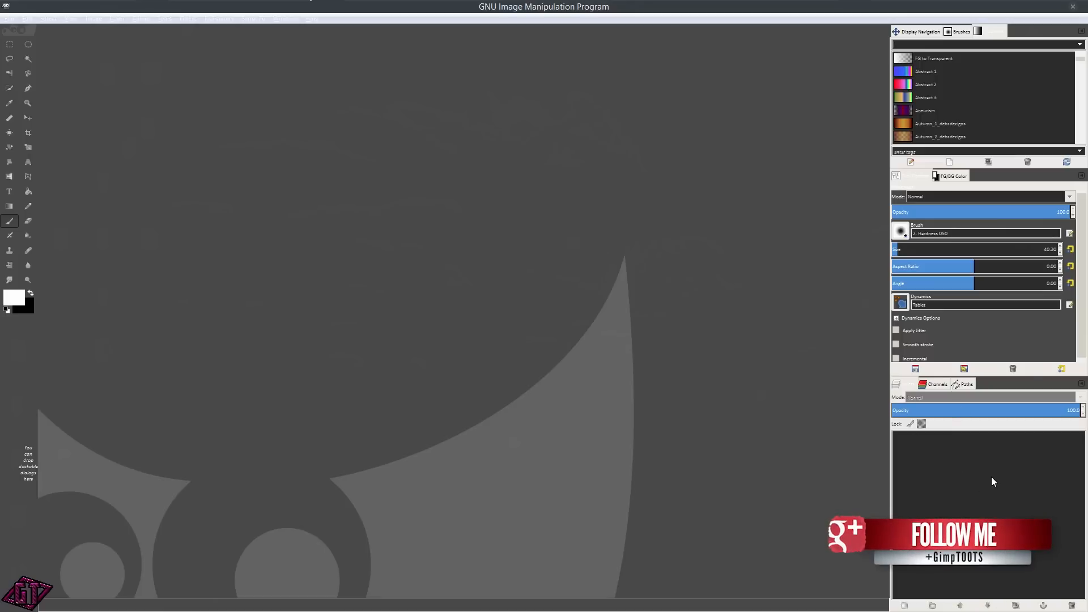
Look through the Tool Options, FG/BG Color, Channels, Paths and Layers dialogs.
left_click(936, 176)
left_click(922, 177)
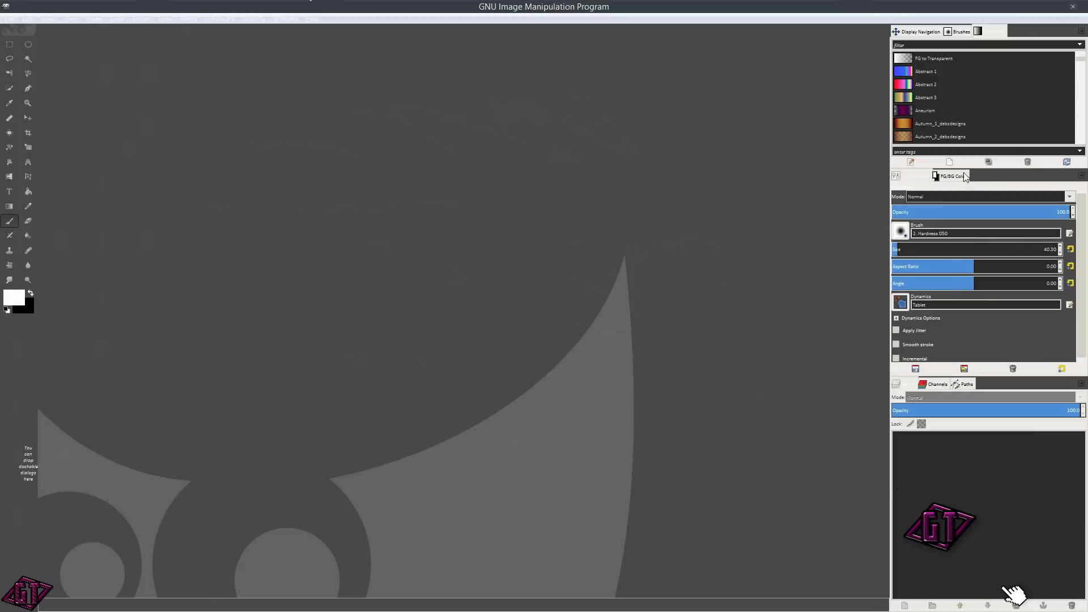
left_click(962, 174)
left_click(918, 176)
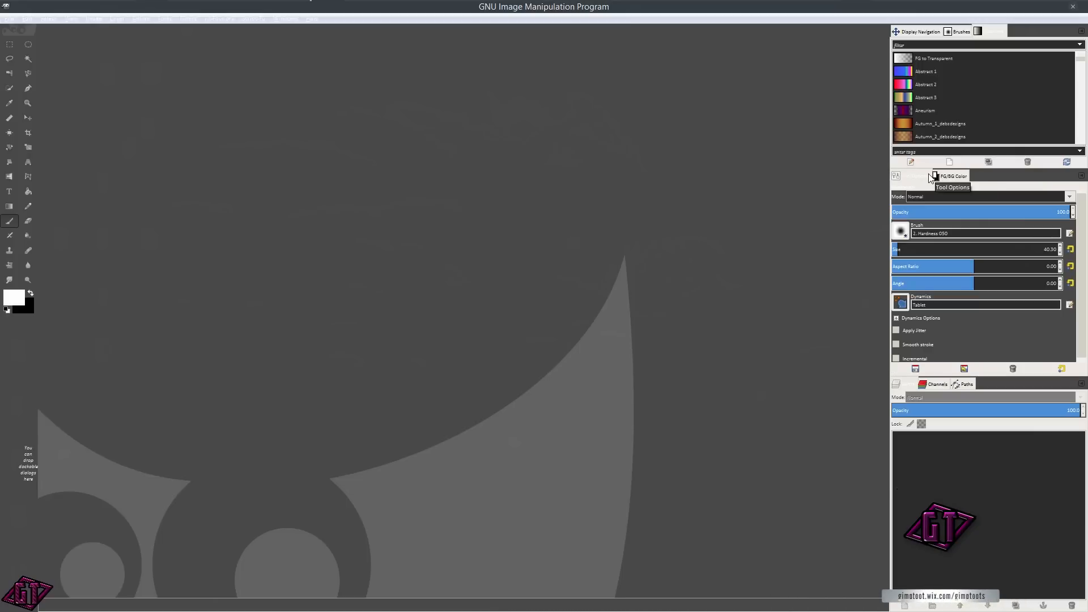
left_click(941, 176)
left_click(919, 177)
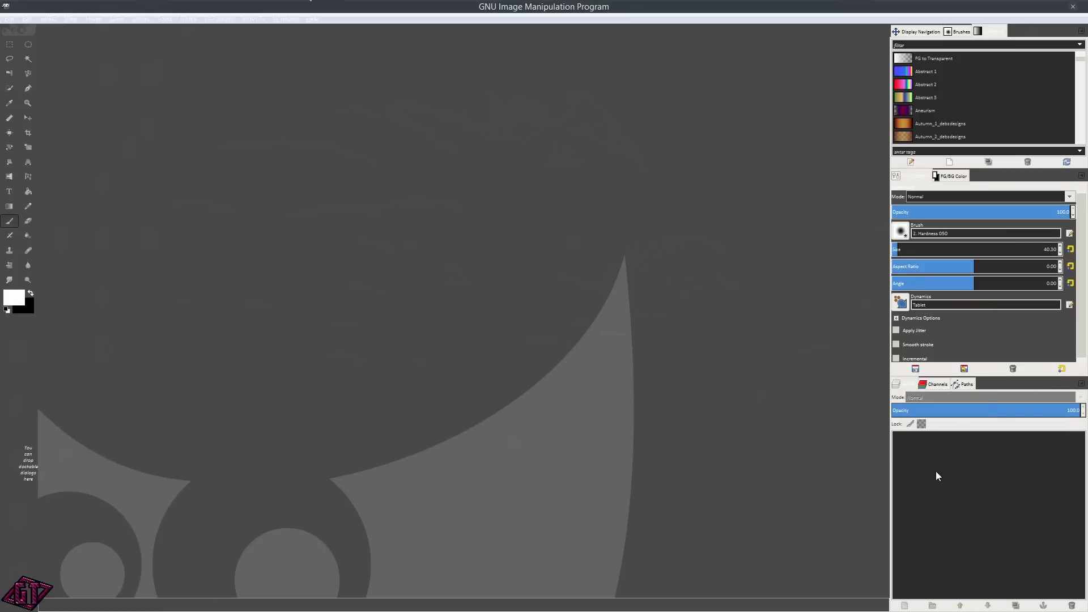
left_click(938, 382)
left_click(958, 382)
left_click(900, 384)
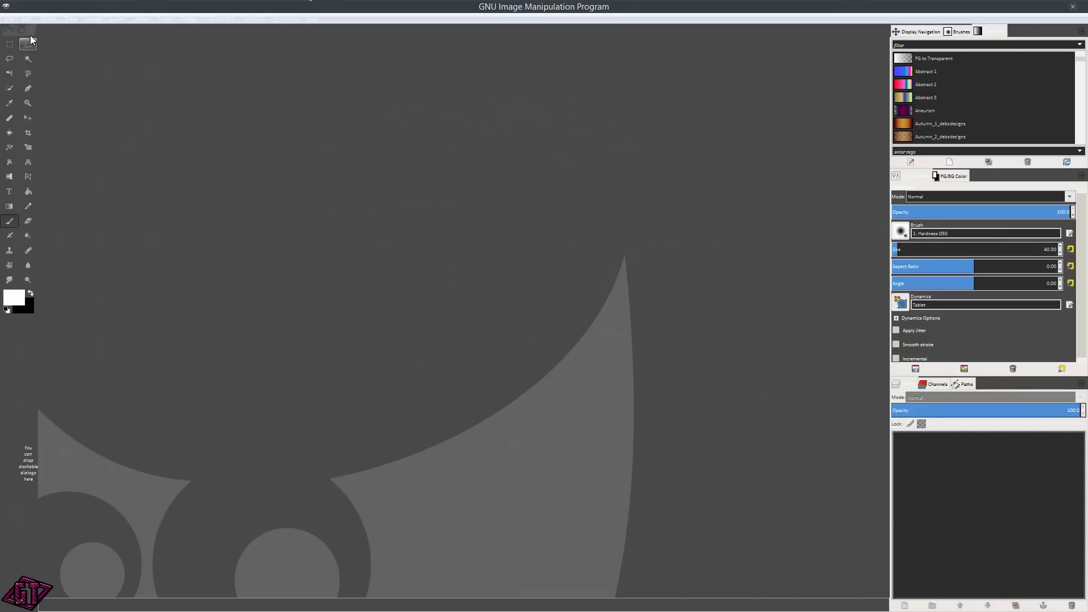
Open the image Final2.jpg from the Render for Barley folder inside the snow folder on the Desktop.
left_click(9, 19)
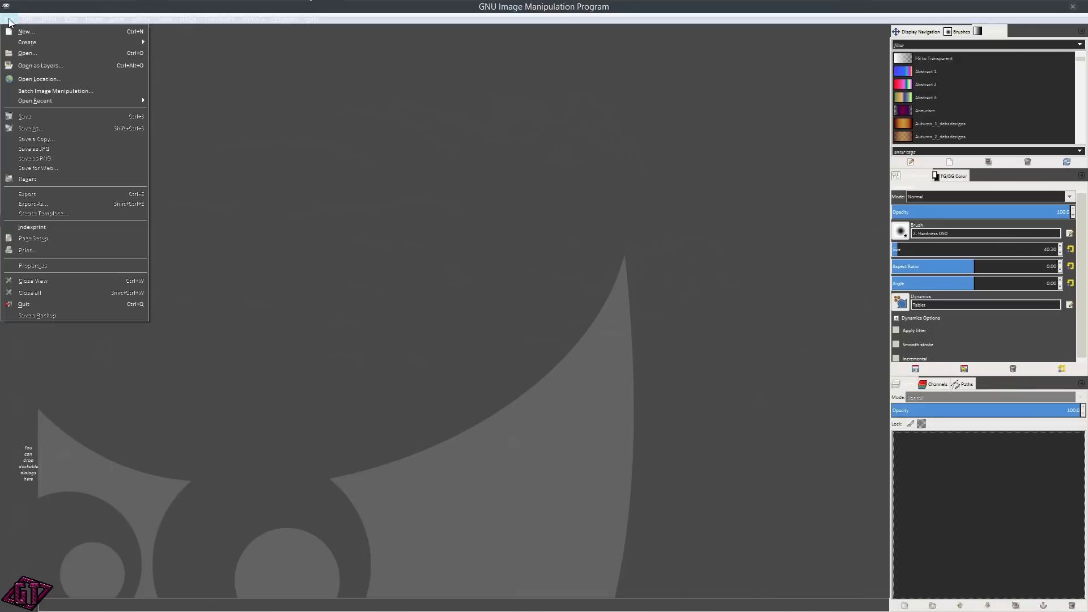
left_click(36, 52)
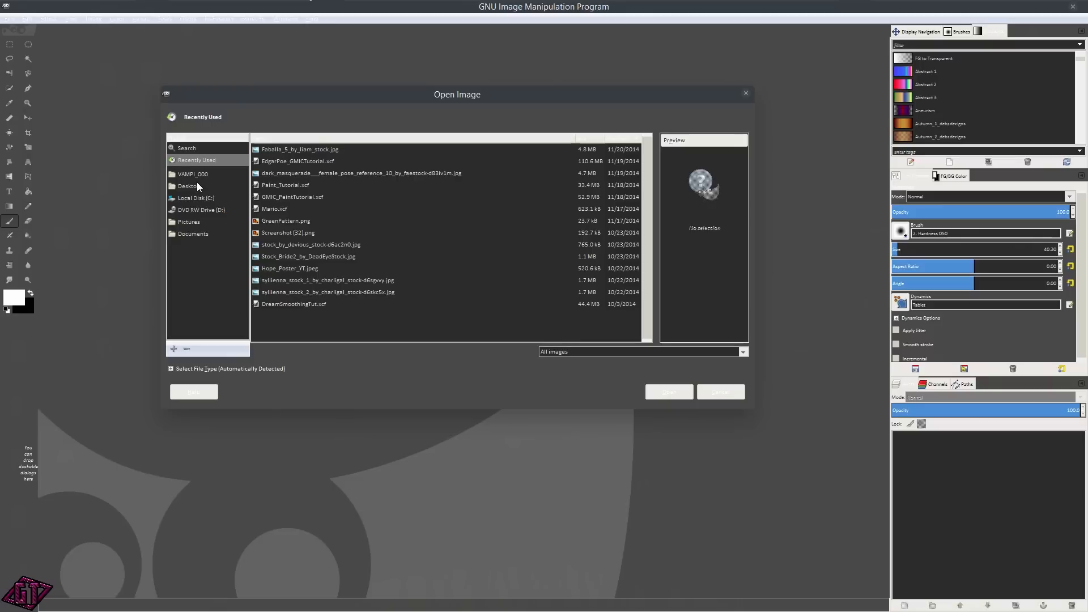
left_click(196, 181)
scroll(273, 225, "down", 1)
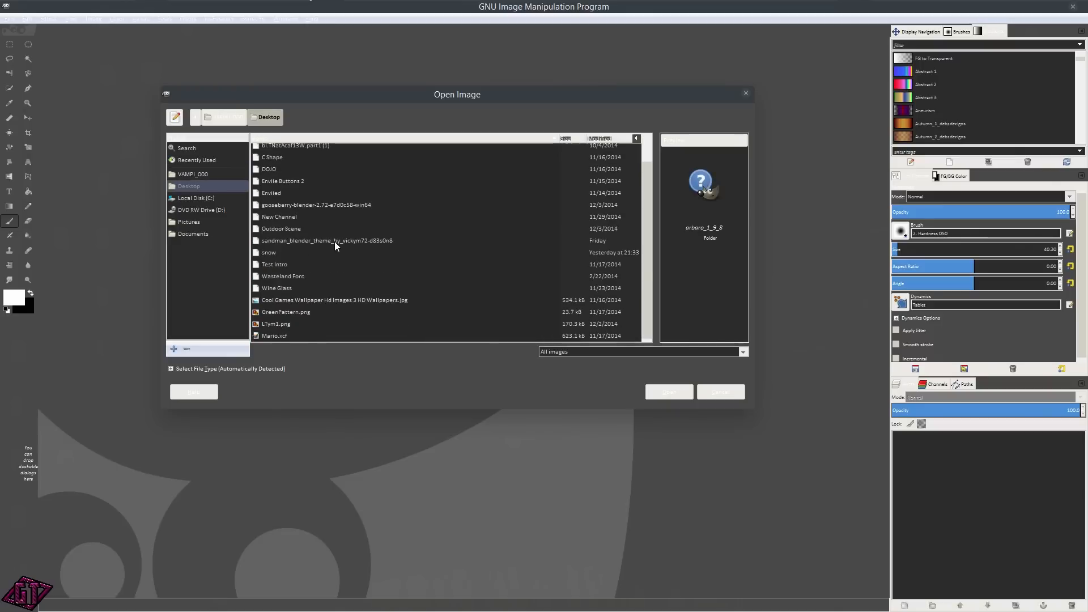
double_click(277, 251)
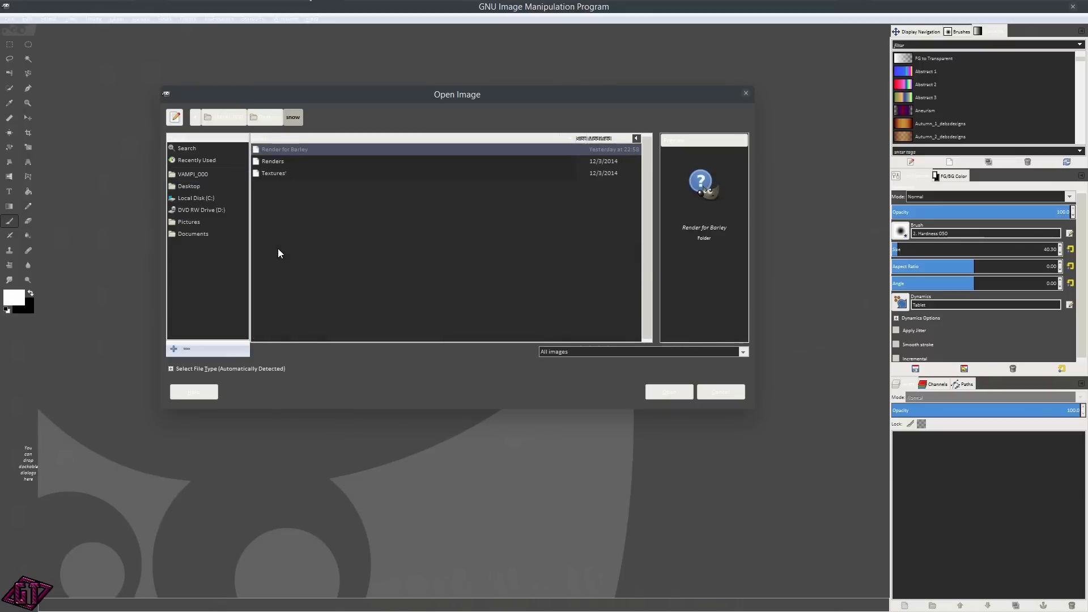
double_click(289, 149)
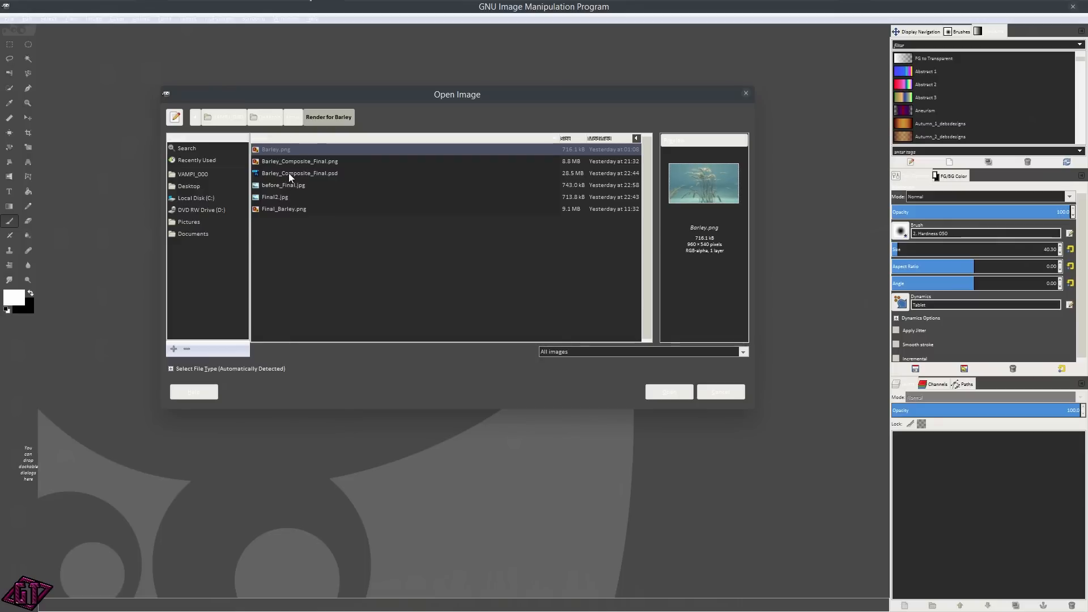
left_click(285, 196)
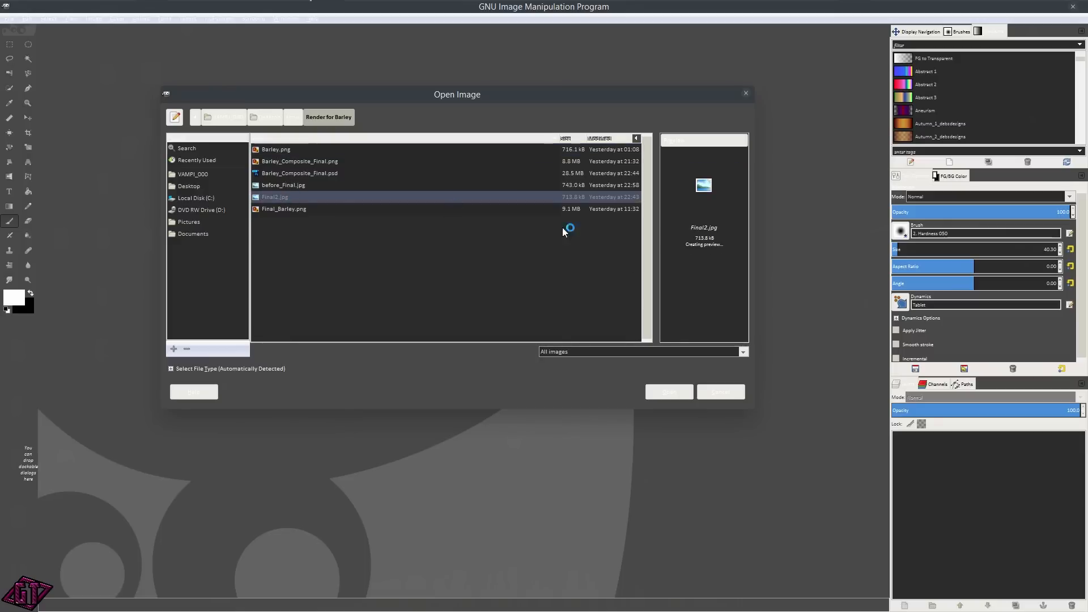
left_click(665, 393)
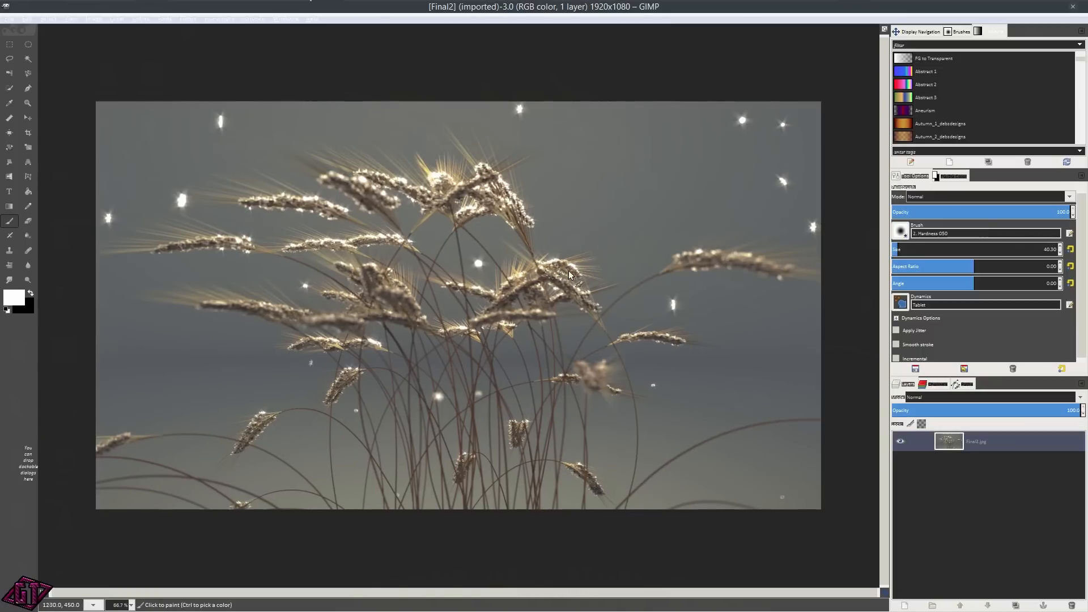
Examine the finished barley image Final2.jpg, both as a whole and in close-up detail.
scroll(536, 308, "down", 2)
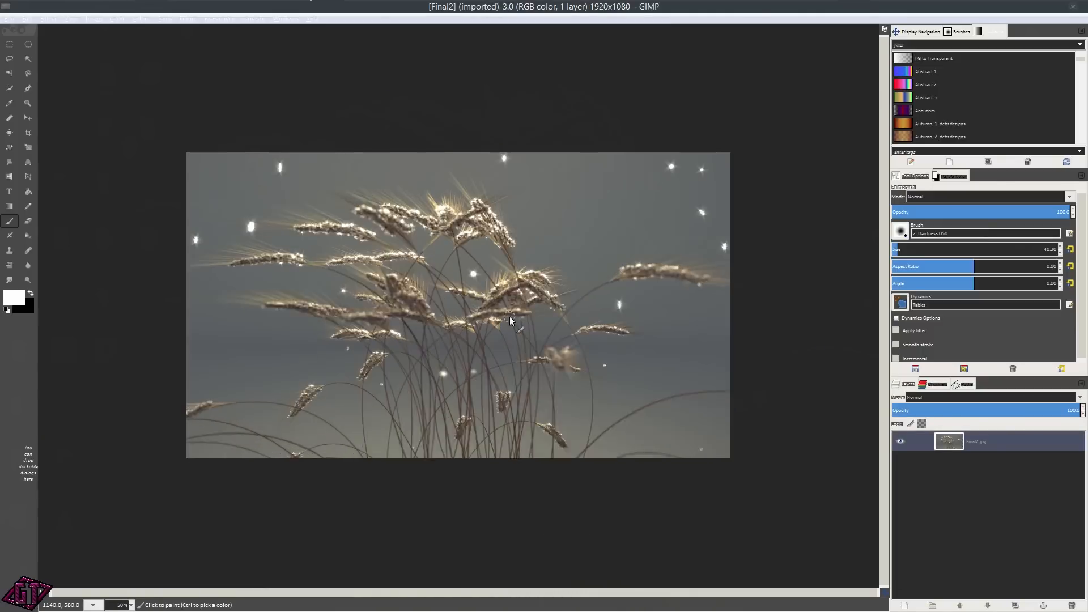
scroll(510, 315, "up", 2)
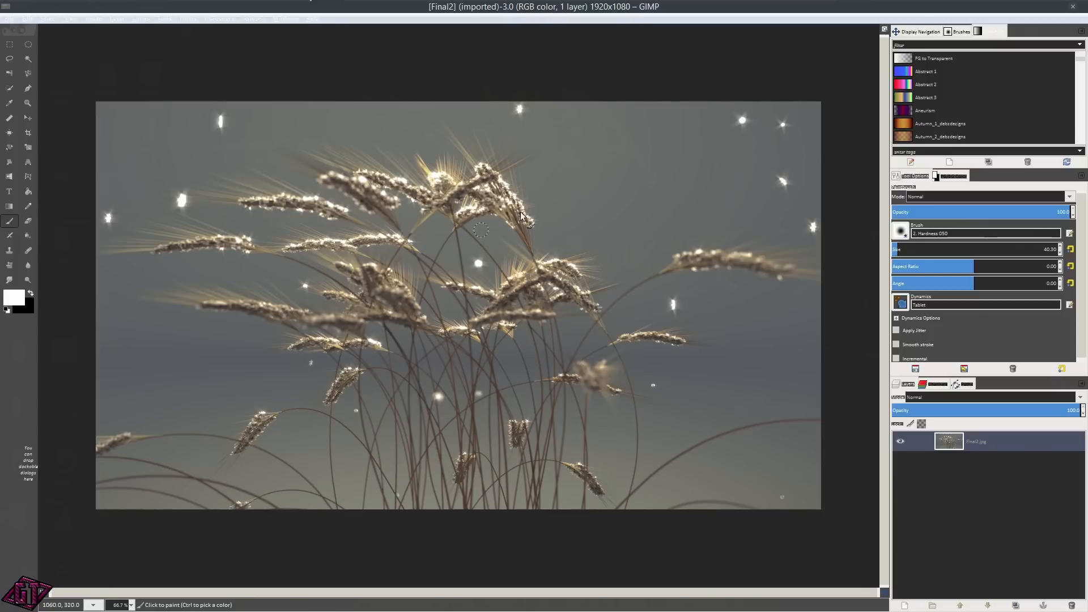
scroll(523, 339, "up", 3)
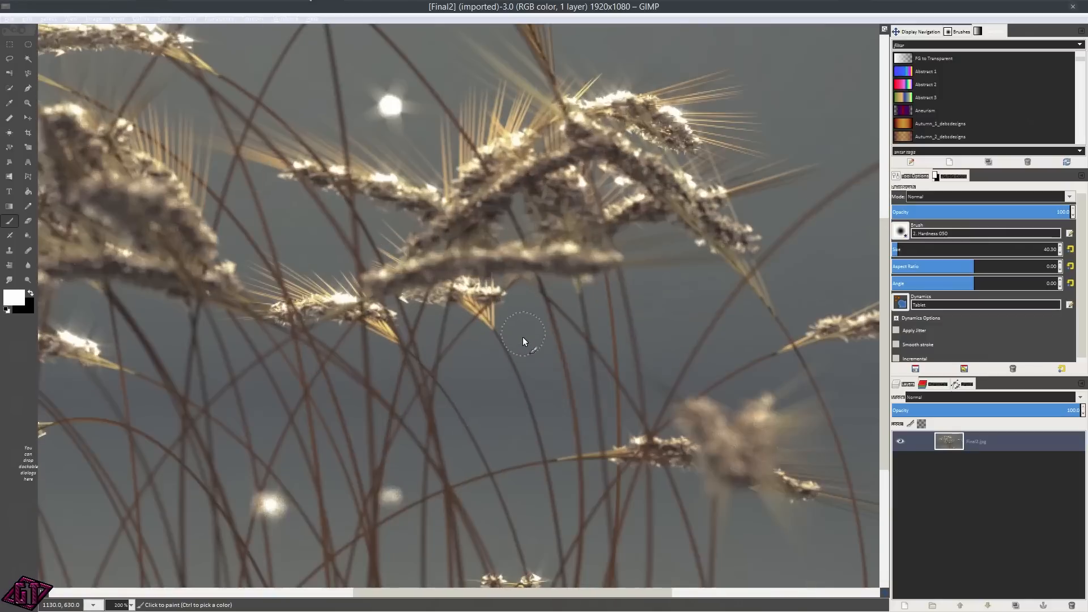
scroll(522, 336, "down", 4)
scroll(522, 336, "up", 1)
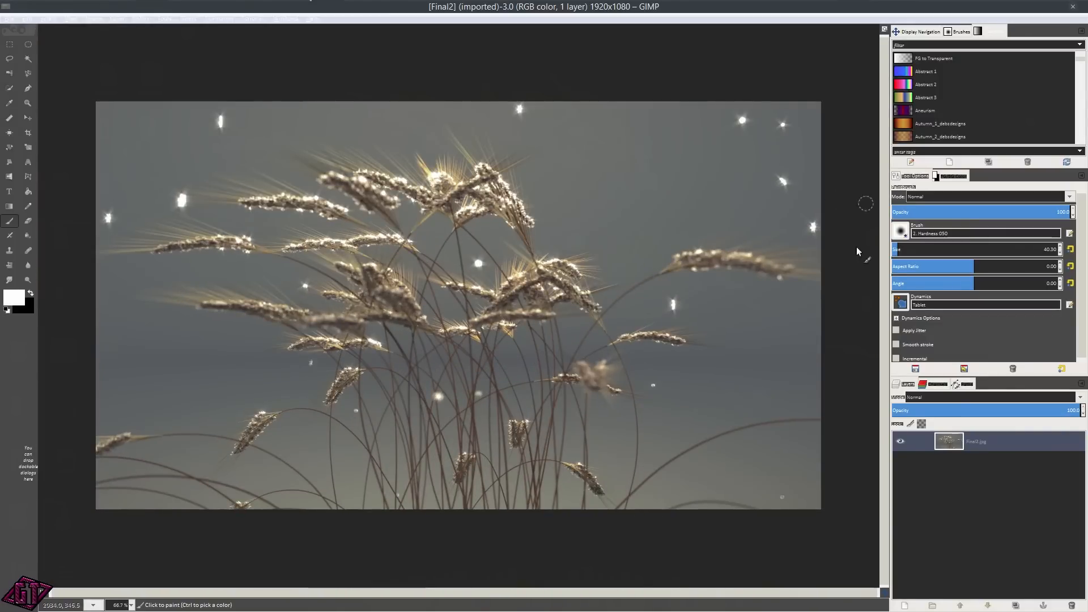
scroll(804, 324, "down", 2)
scroll(563, 347, "up", 3)
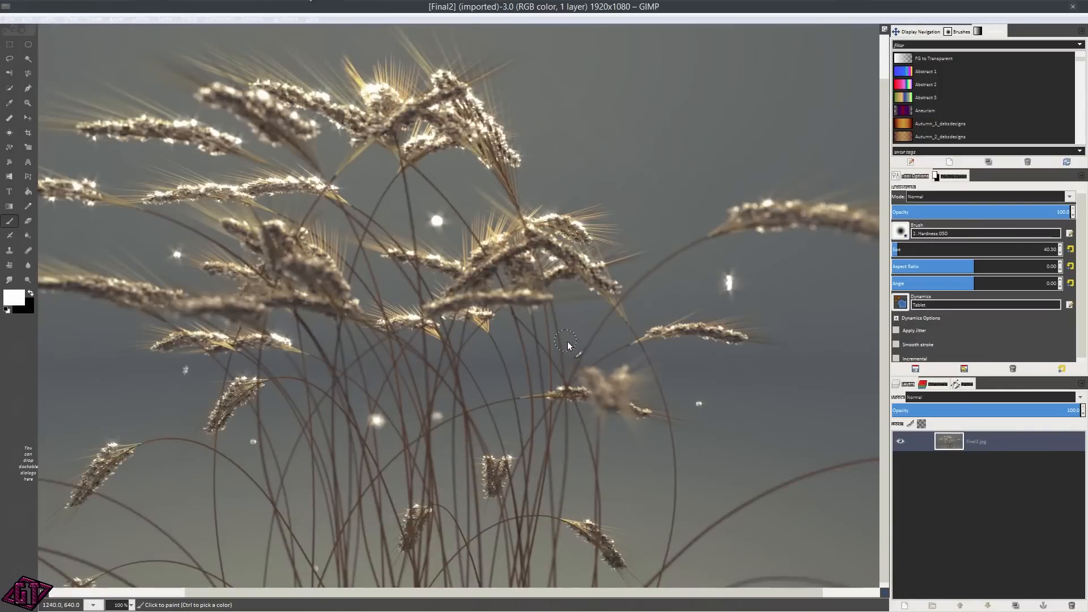
scroll(572, 343, "up", 3)
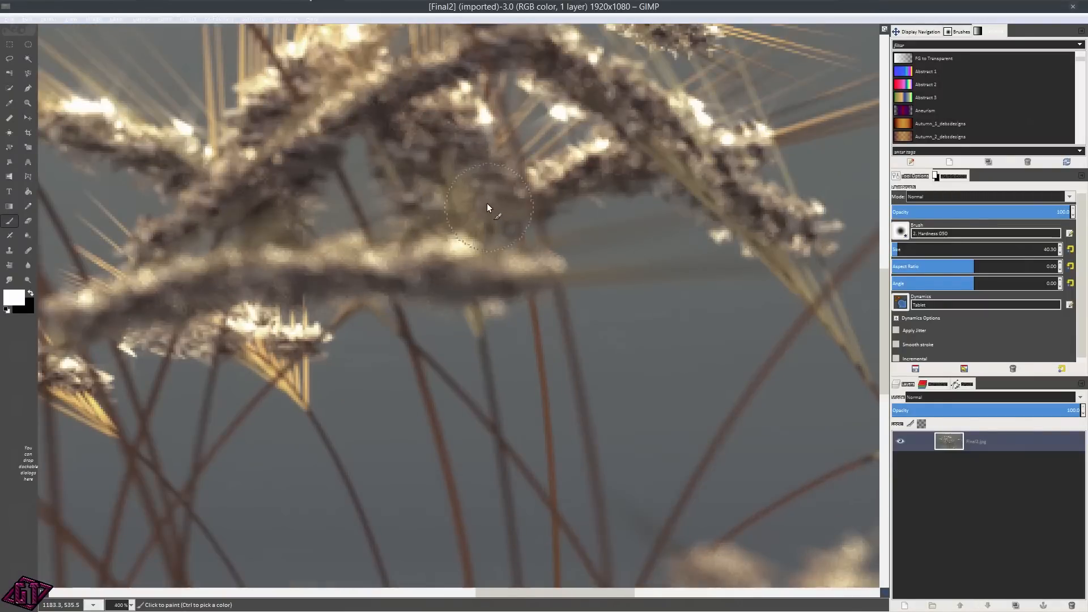
scroll(493, 212, "down", 1)
scroll(498, 224, "down", 4)
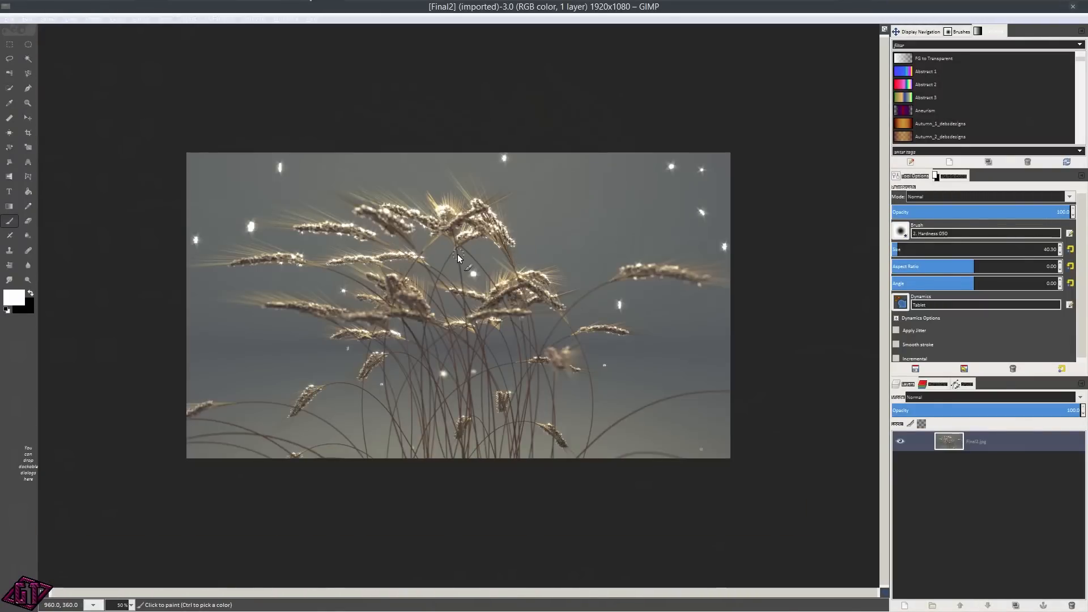
scroll(569, 353, "up", 1)
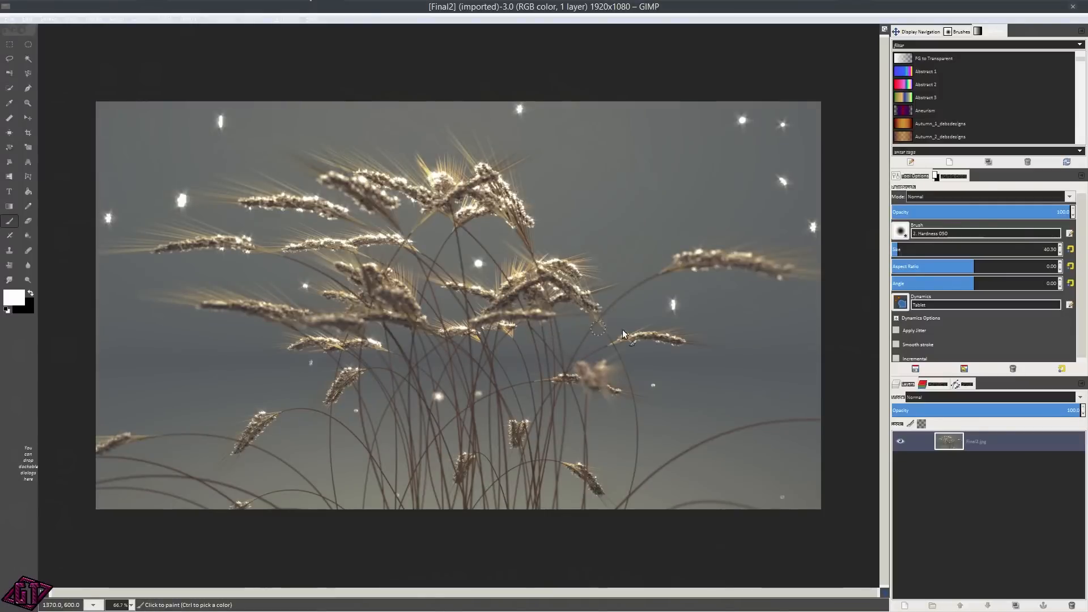
Open the image Barley_Composite_Final.png from the Render for Barley folder.
left_click(12, 18)
left_click(27, 53)
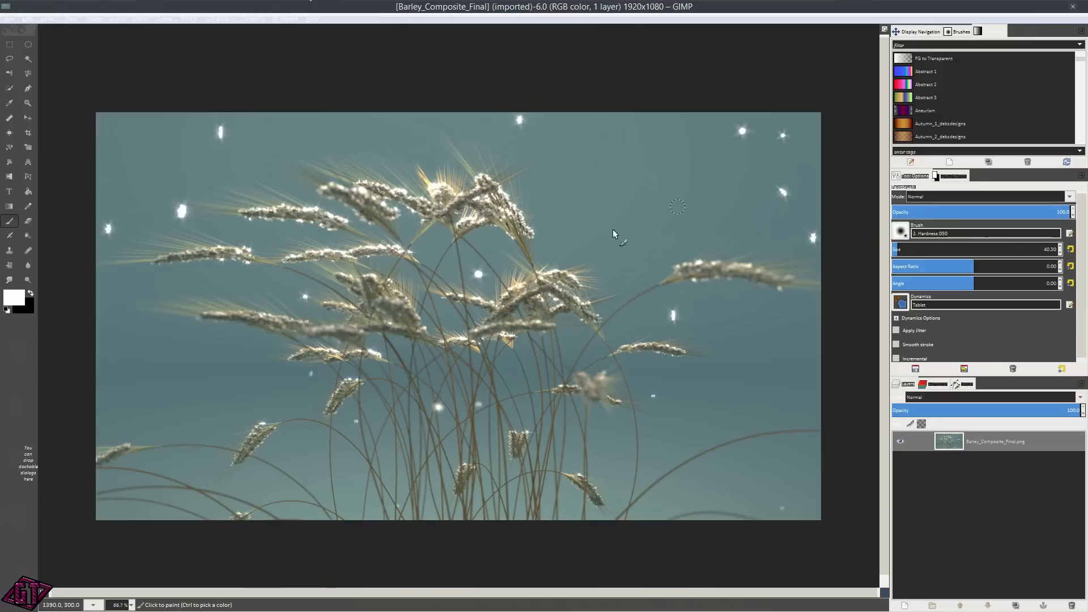
scroll(465, 294, "down", 1)
scroll(464, 296, "up", 2)
scroll(465, 296, "down", 1)
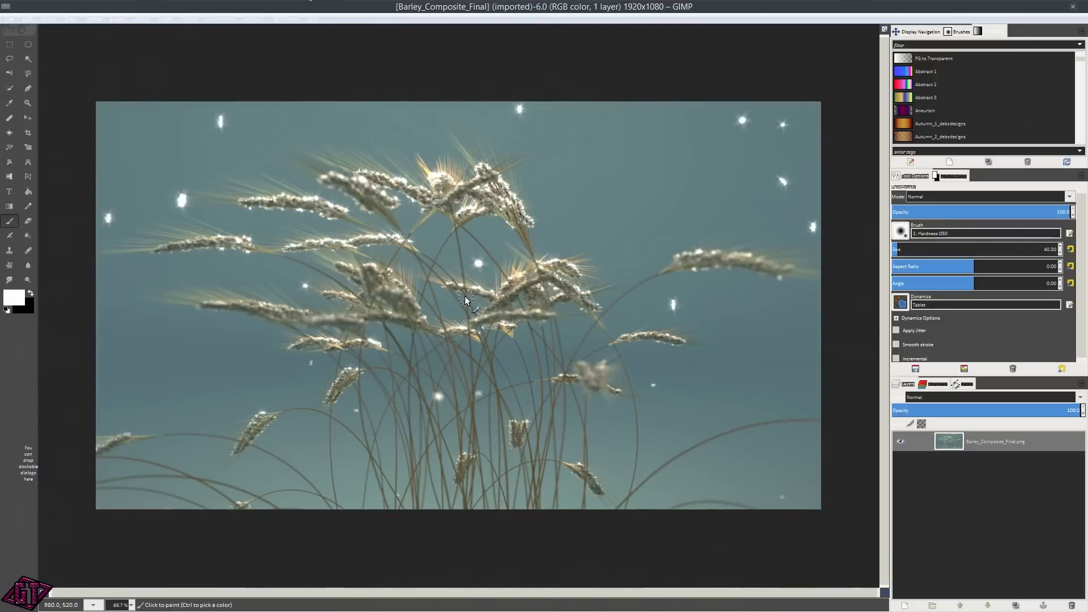
Browse the blend modes for the Barley_Composite_Final.png layer and try a lower layer opacity before restoring it to 100.
left_click(1020, 447)
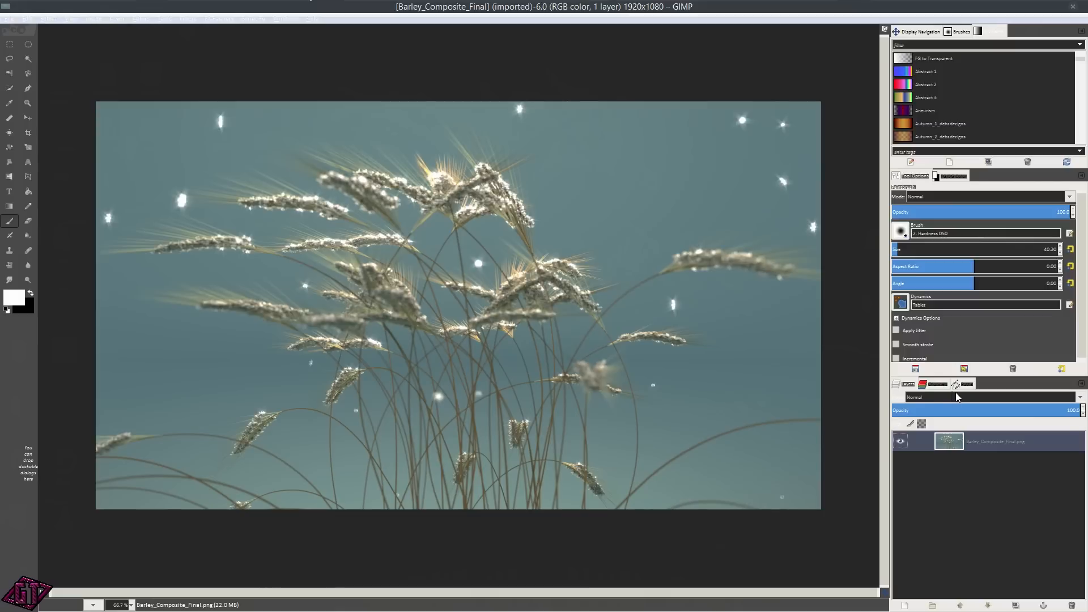
left_click(932, 398)
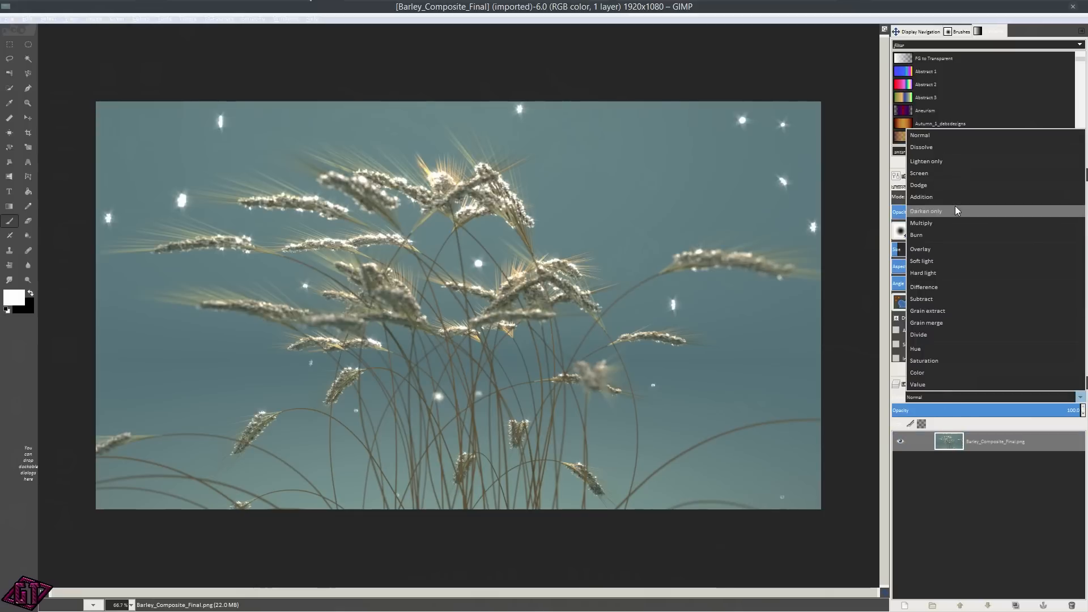
left_click(952, 394)
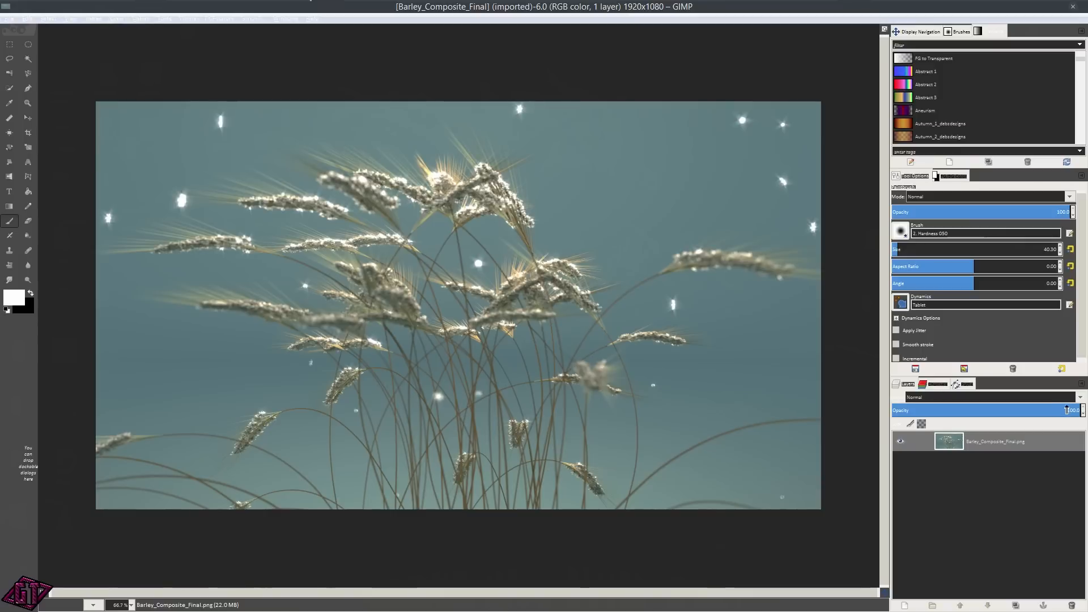
left_click(984, 410)
left_click_drag(984, 414, 1079, 413)
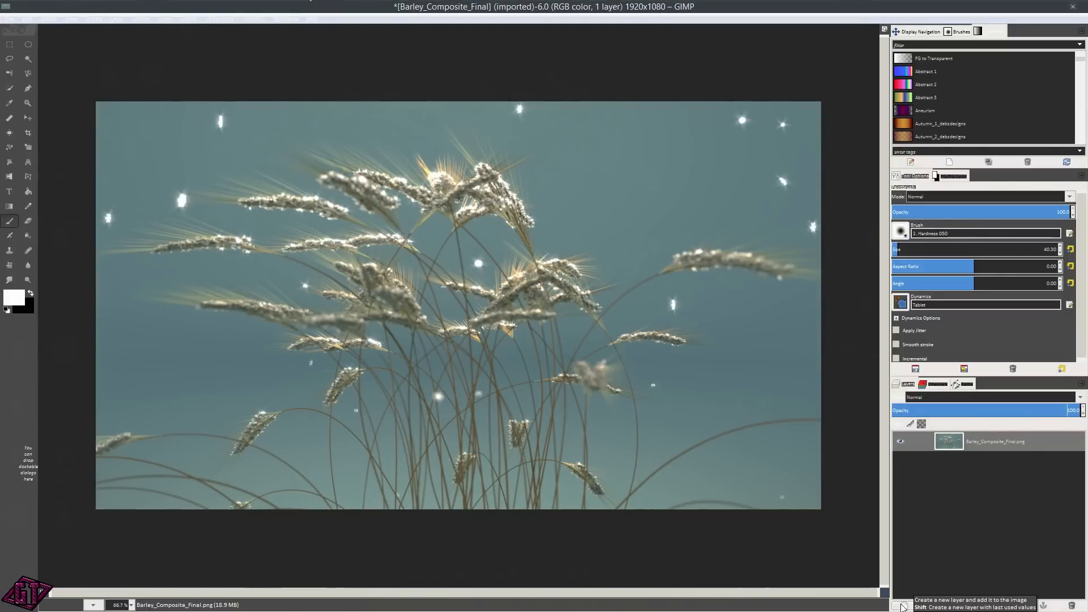
Add a new 1920 x 1080 transparent layer named "fill layer" above the barley image.
left_click(905, 605)
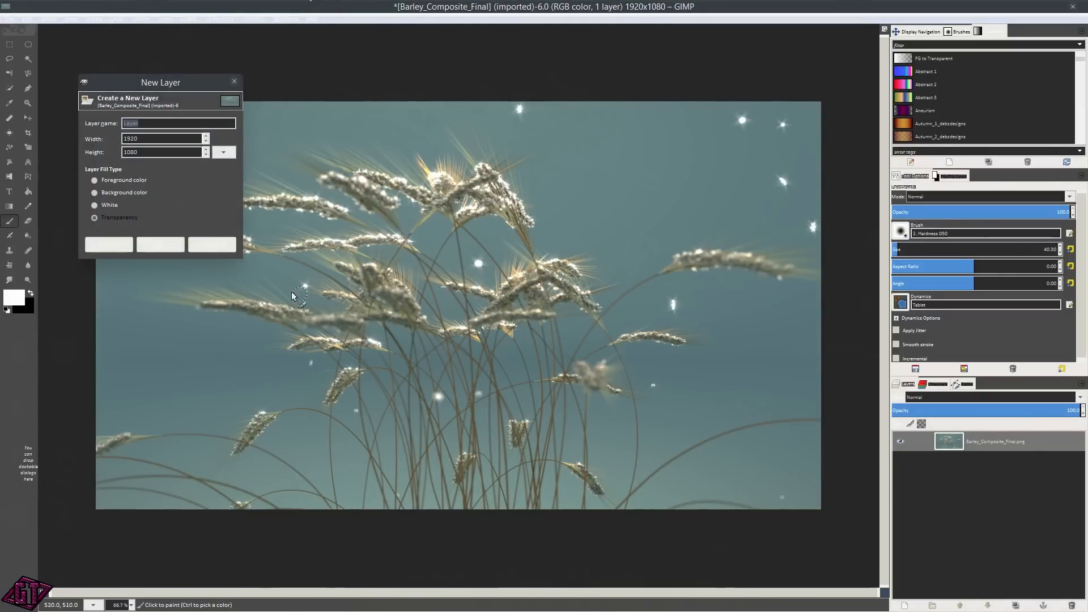
type("fill")
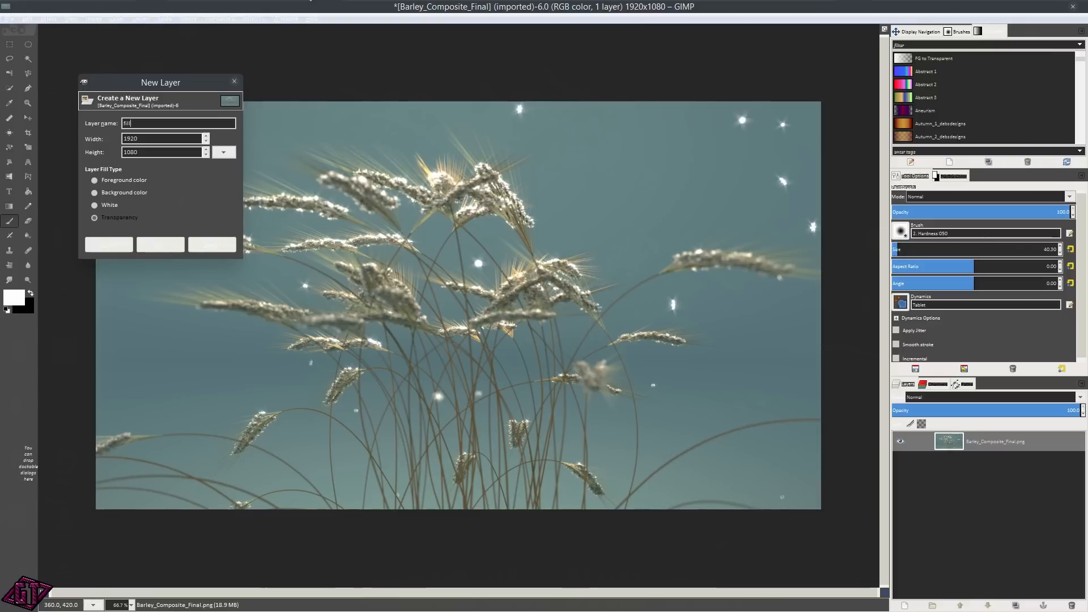
type(" layer")
left_click(160, 244)
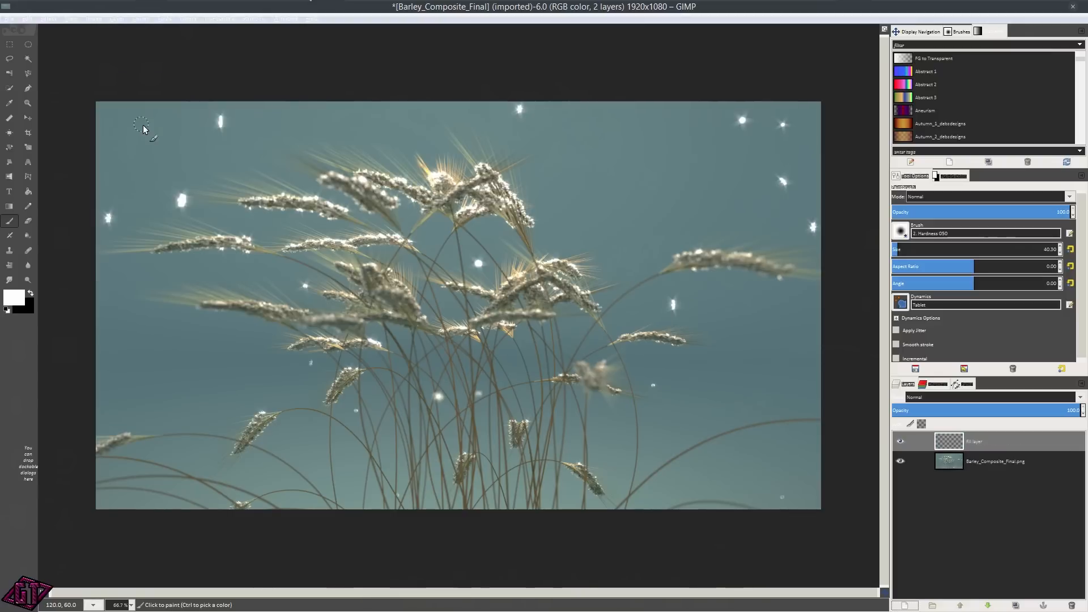
Set the foreground color to dark purple 610a5c and fill the whole fill layer with it.
left_click(20, 302)
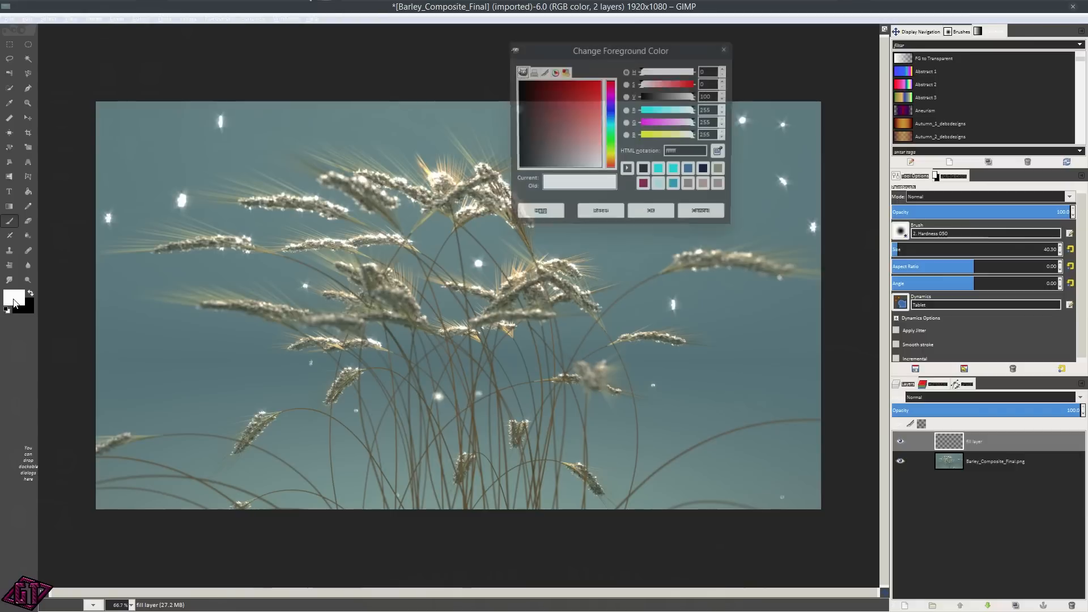
left_click(610, 95)
left_click(559, 96)
left_click_drag(559, 97, 549, 90)
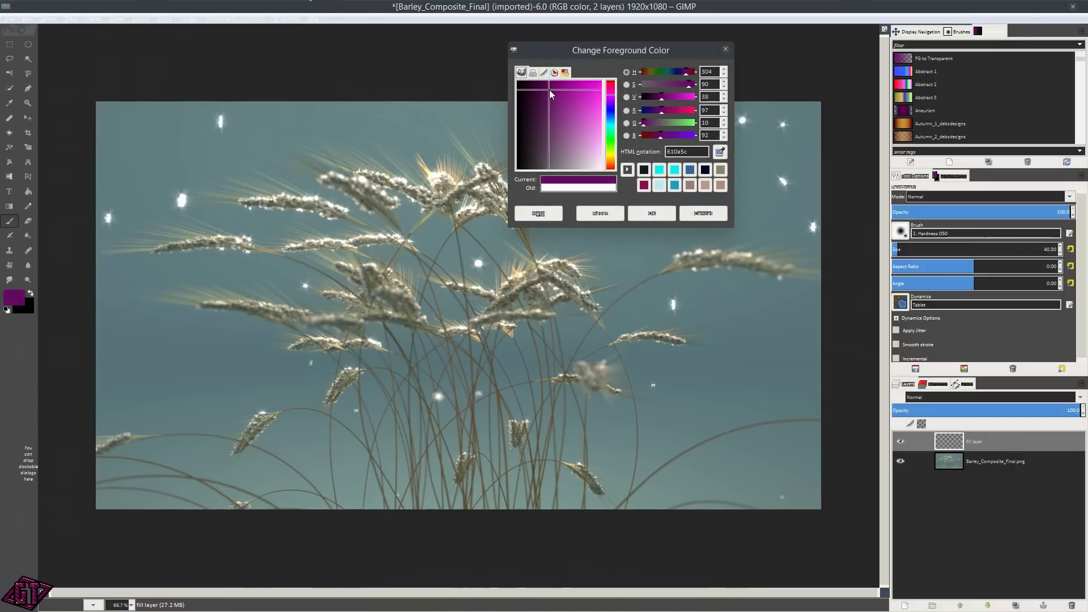
left_click(641, 210)
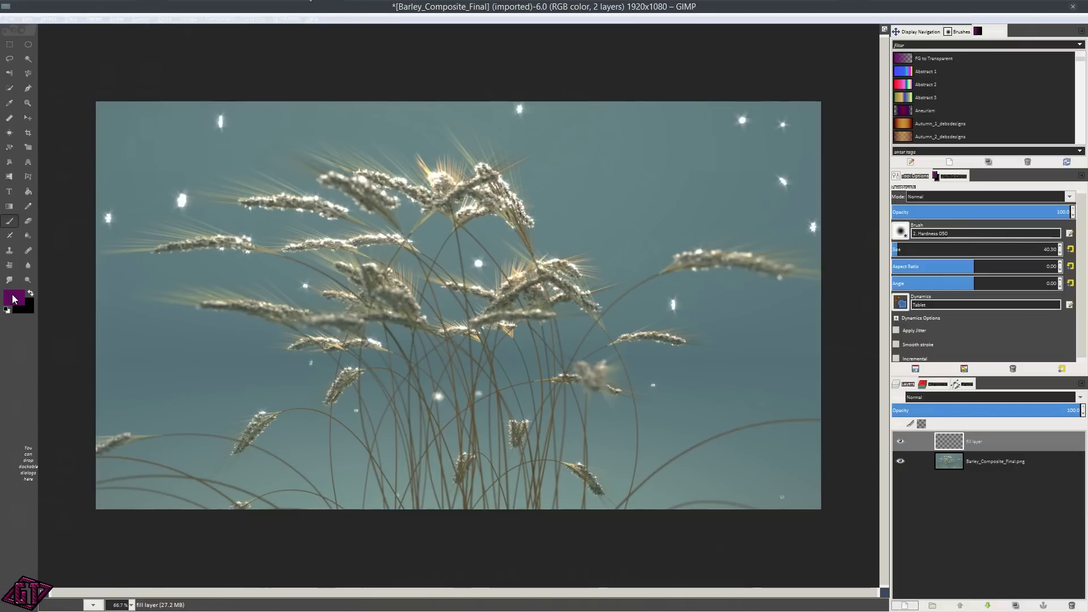
left_click_drag(14, 299, 307, 265)
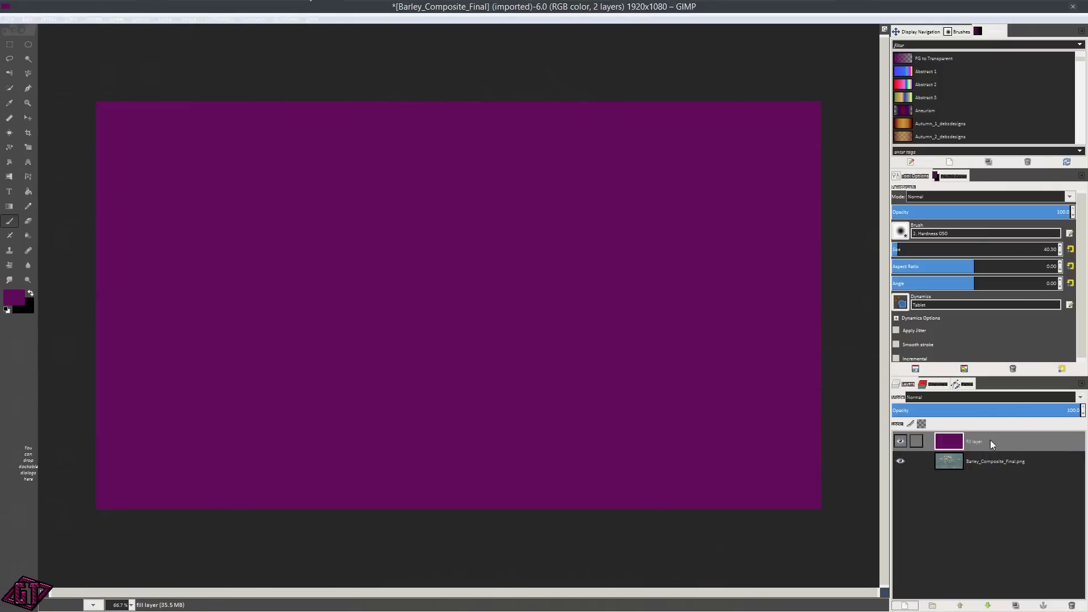
Lower the fill layer's opacity to 42.5 and set its blend mode to Dissolve.
left_click_drag(1052, 413, 947, 416)
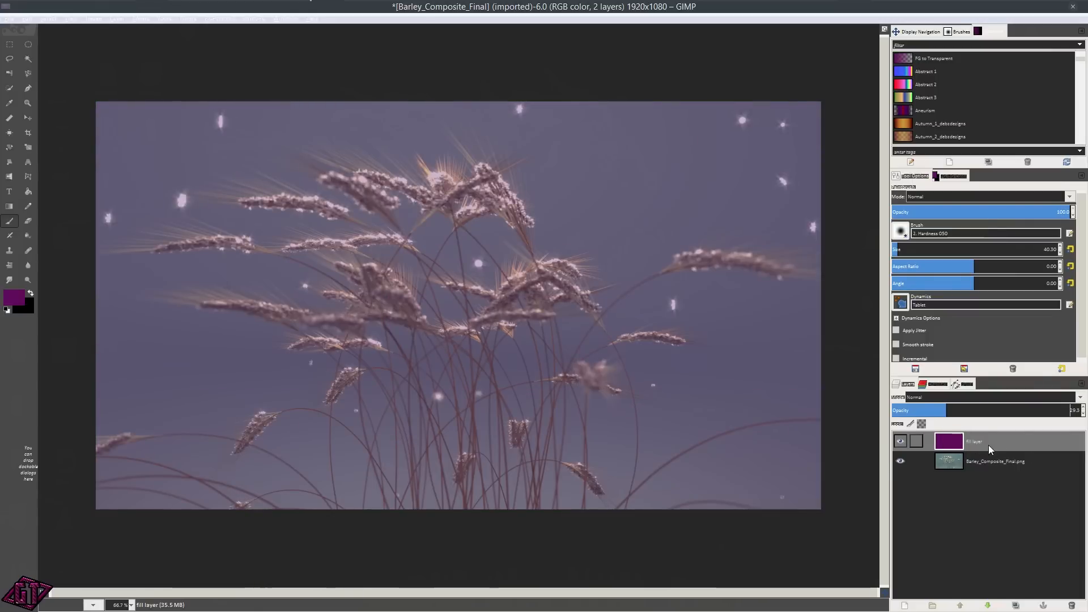
left_click_drag(952, 411, 977, 411)
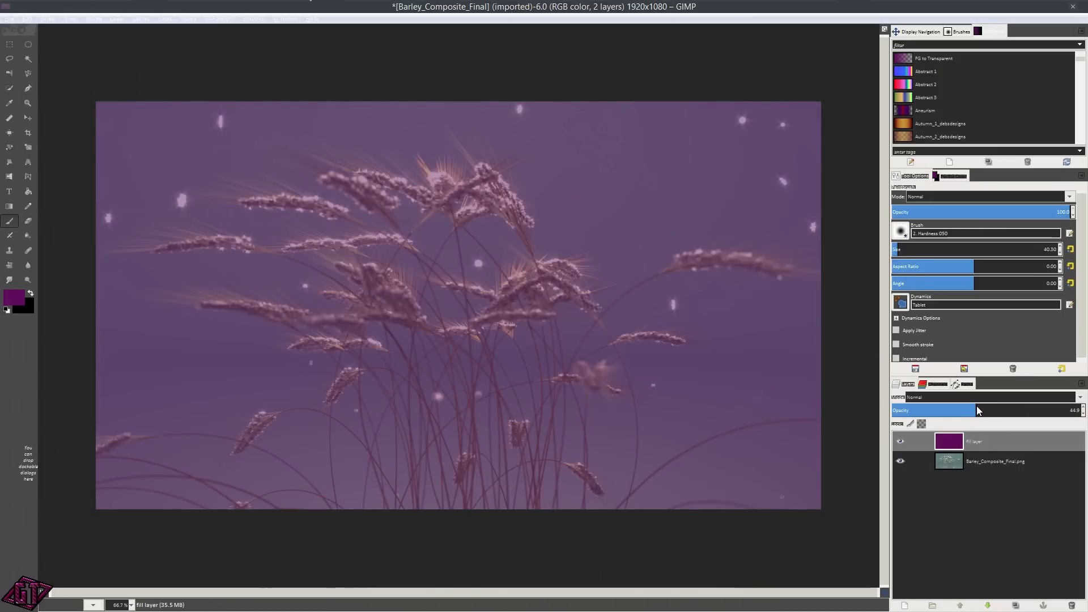
left_click(978, 397)
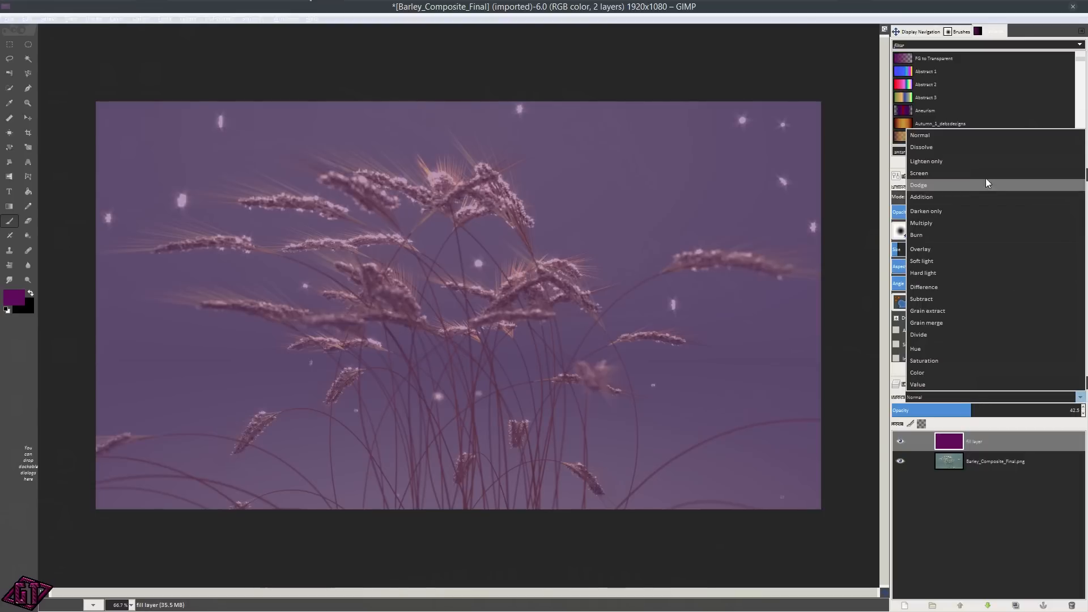
left_click(932, 147)
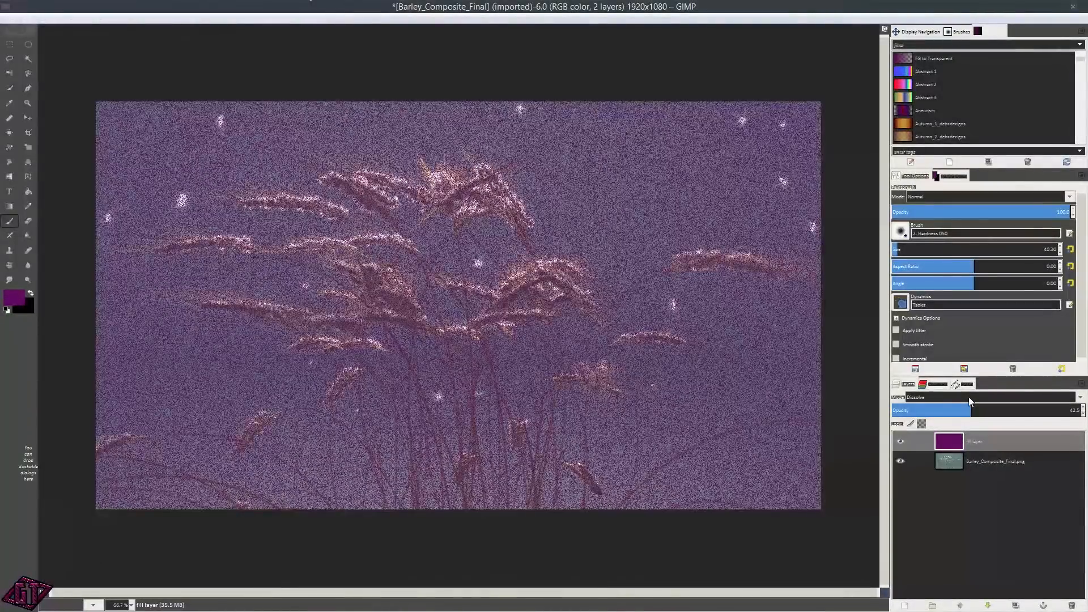
Preview the fill layer's blend modes one after another, from Dissolve through Lighten only, Screen, Multiply, Burn and Hard light to Grain extract.
scroll(967, 397, "down", 1)
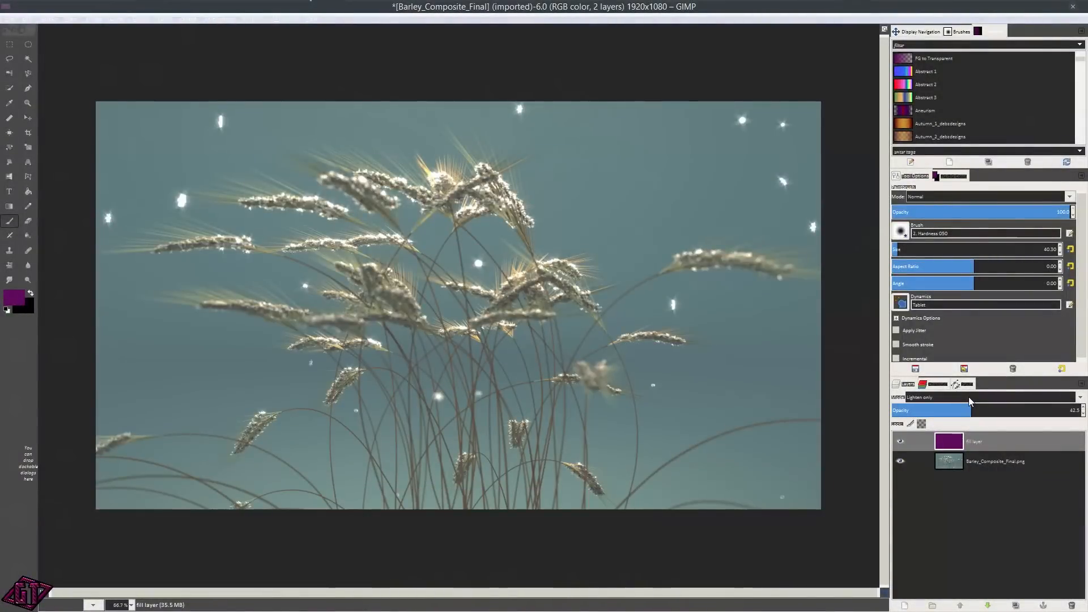
scroll(968, 397, "up", 1)
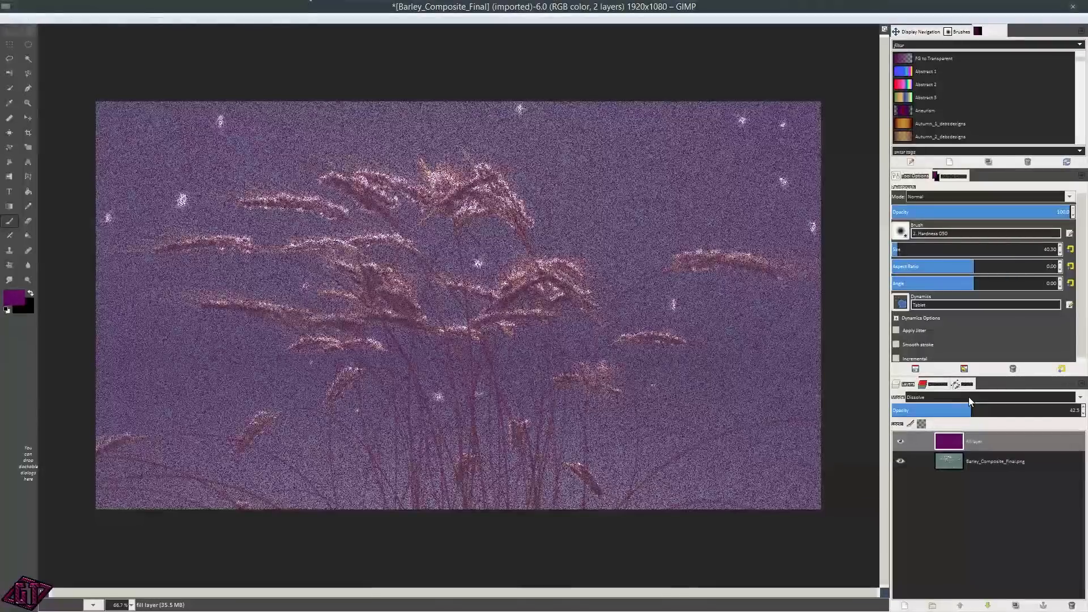
scroll(968, 396, "down", 1)
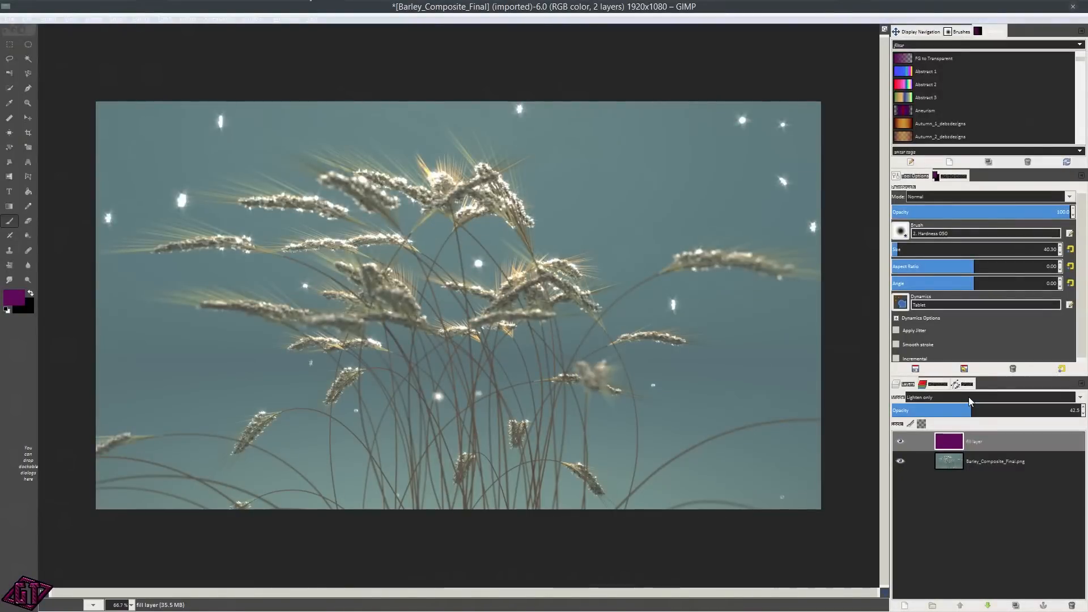
scroll(968, 396, "down", 1)
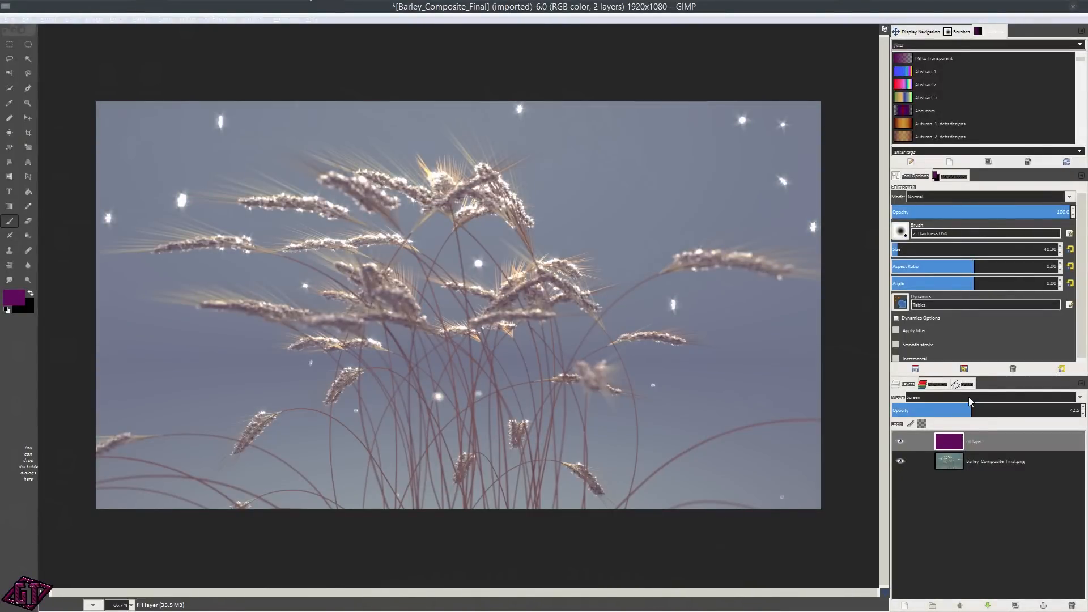
scroll(968, 396, "down", 1)
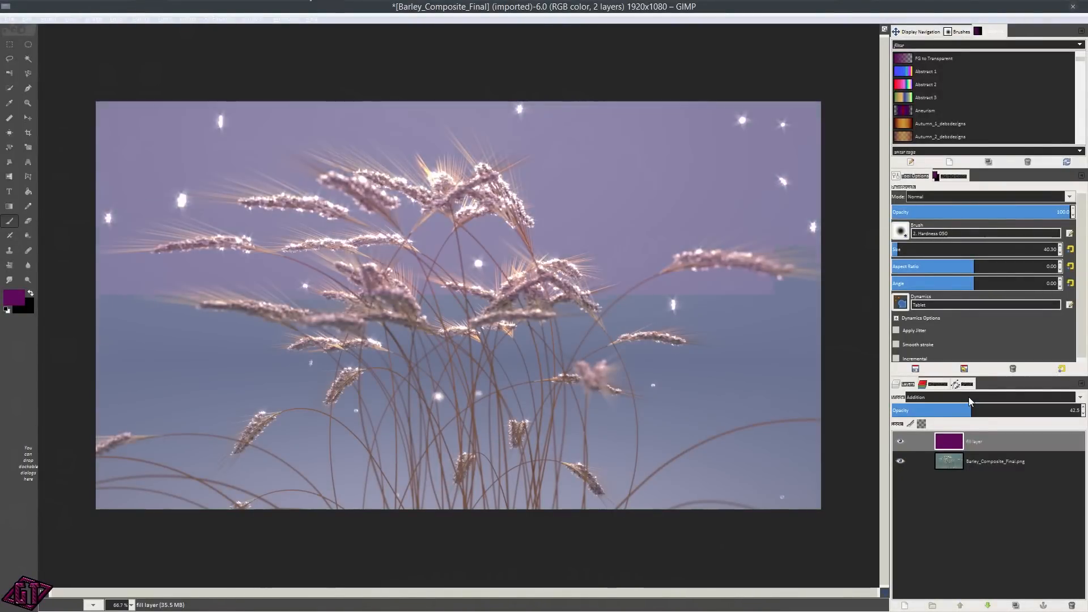
scroll(968, 397, "down", 2)
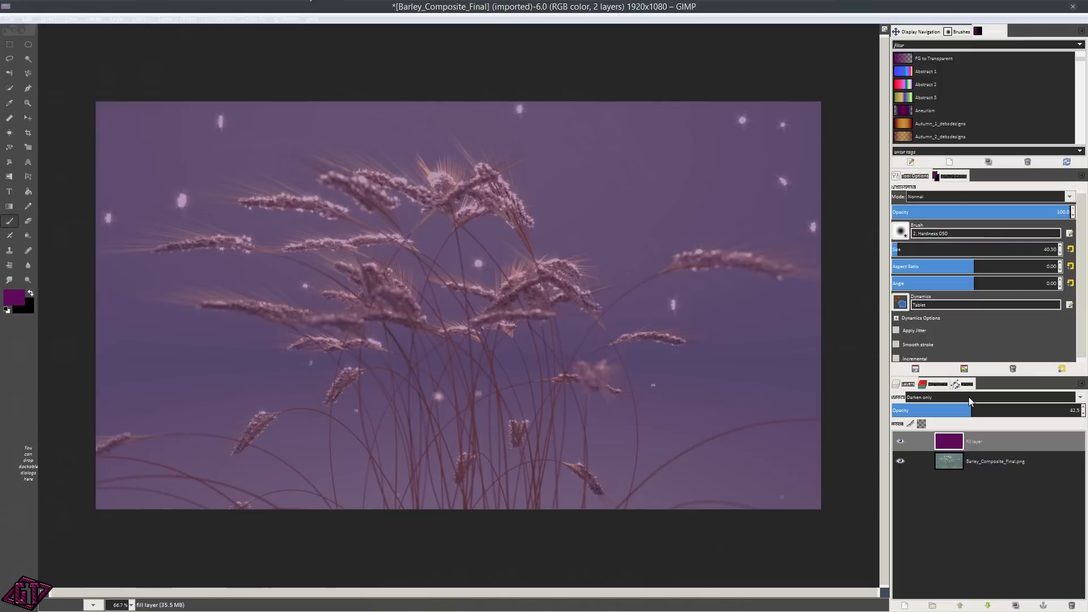
scroll(967, 396, "down", 1)
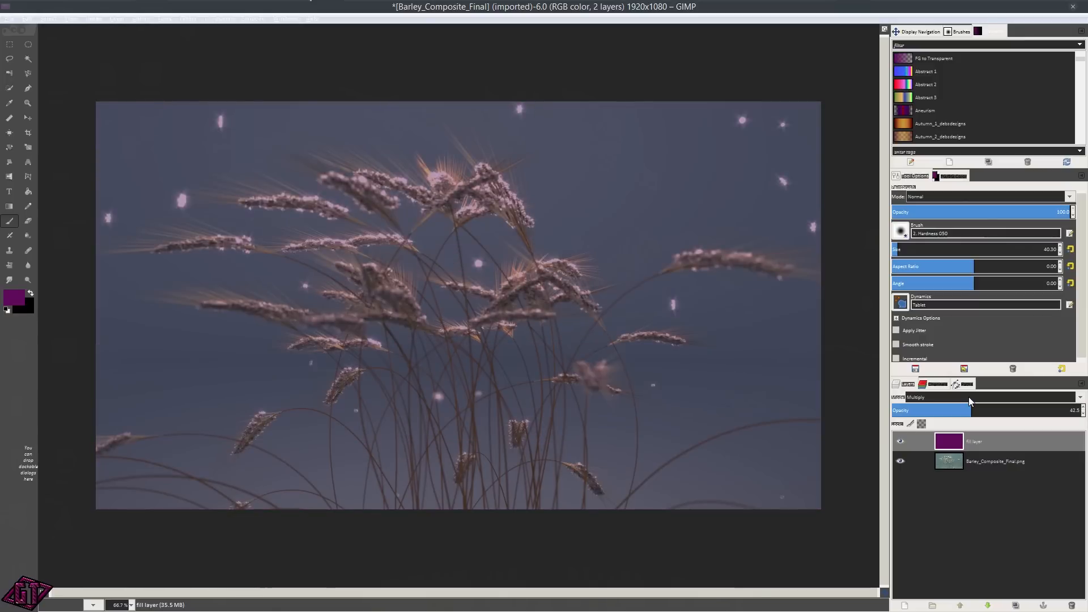
scroll(968, 396, "down", 1)
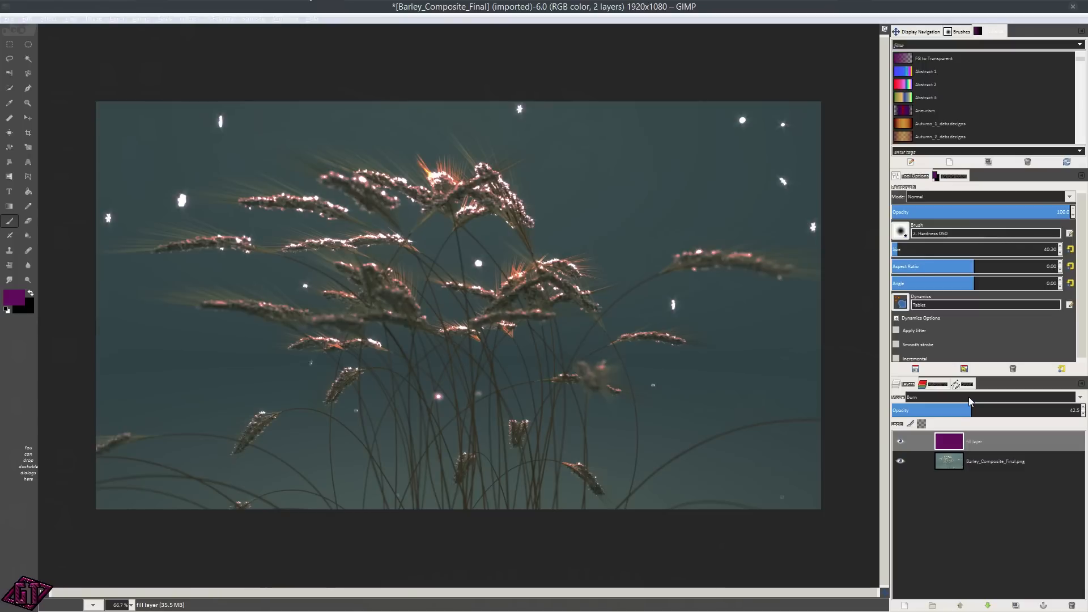
scroll(968, 397, "down", 2)
scroll(968, 396, "down", 1)
scroll(968, 396, "down", 1)
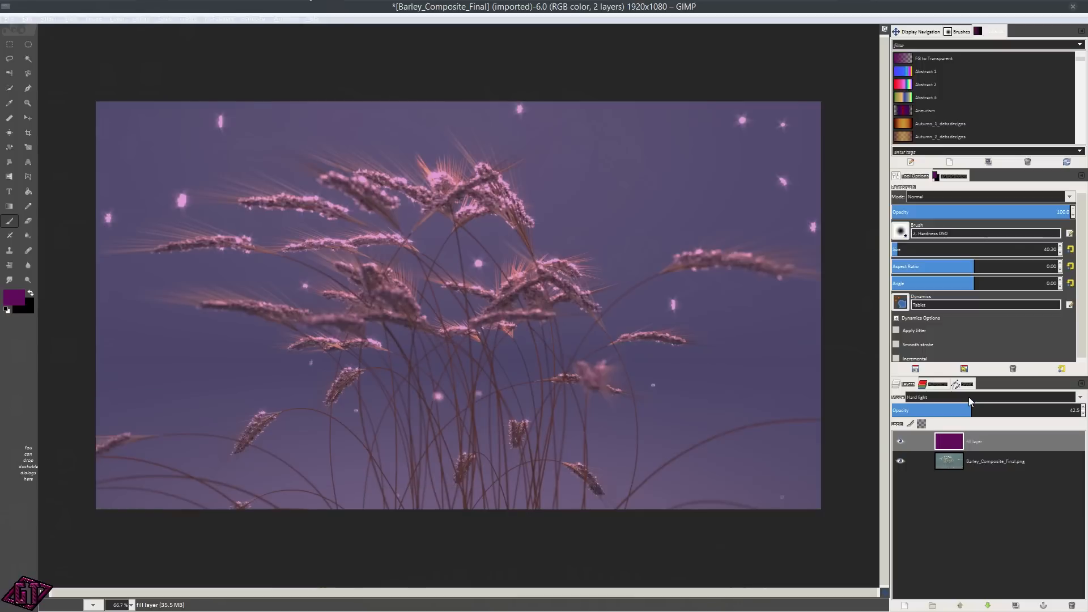
scroll(968, 396, "down", 4)
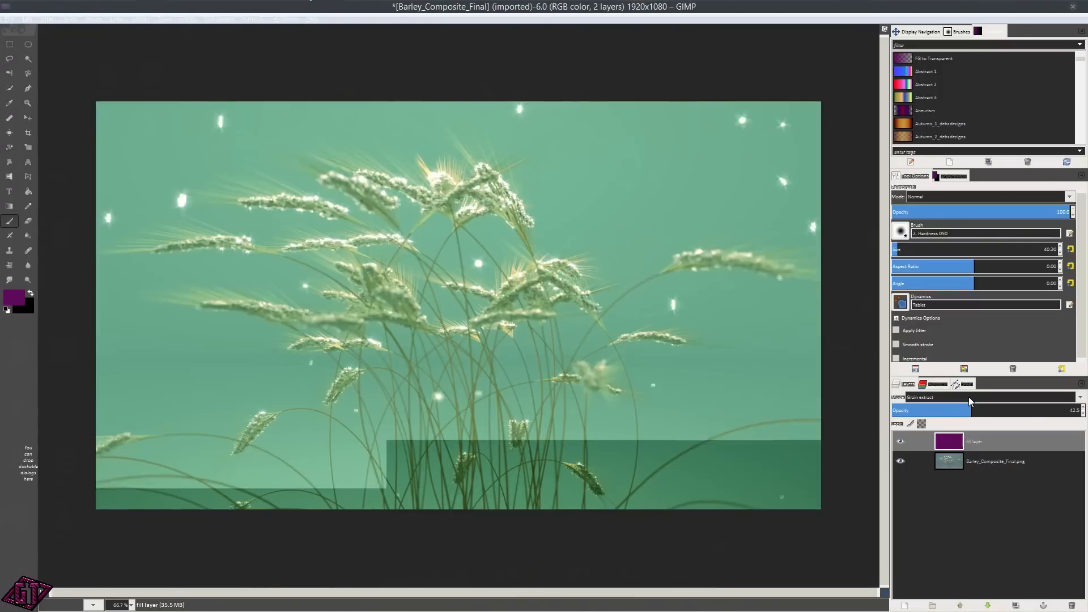
scroll(968, 397, "down", 1)
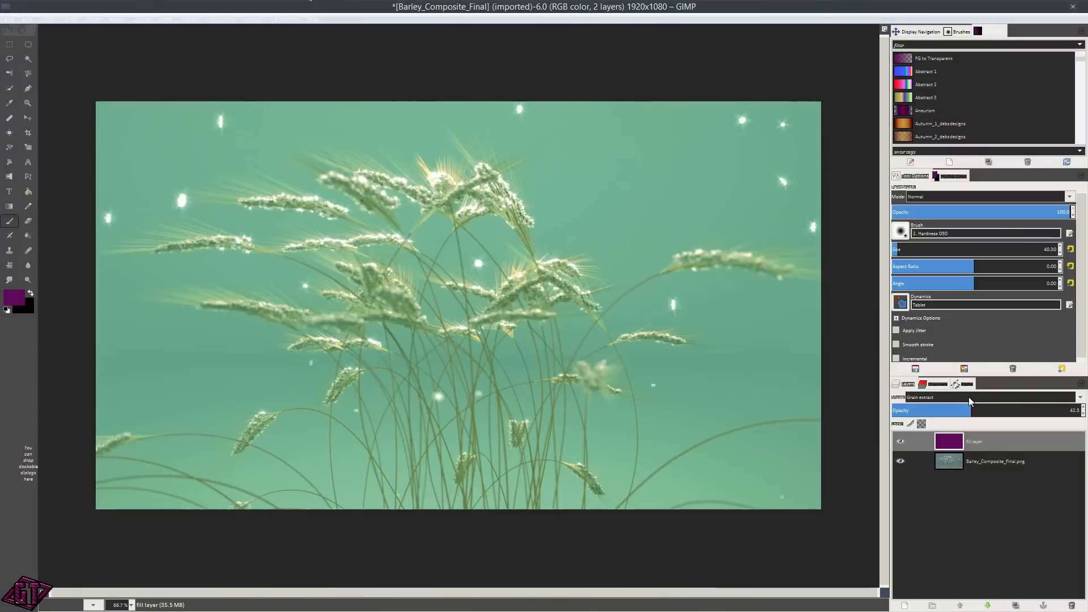
Set the fill layer's blend mode to Soft light and raise its opacity to 47.6.
scroll(968, 397, "up", 4)
scroll(967, 397, "down", 1)
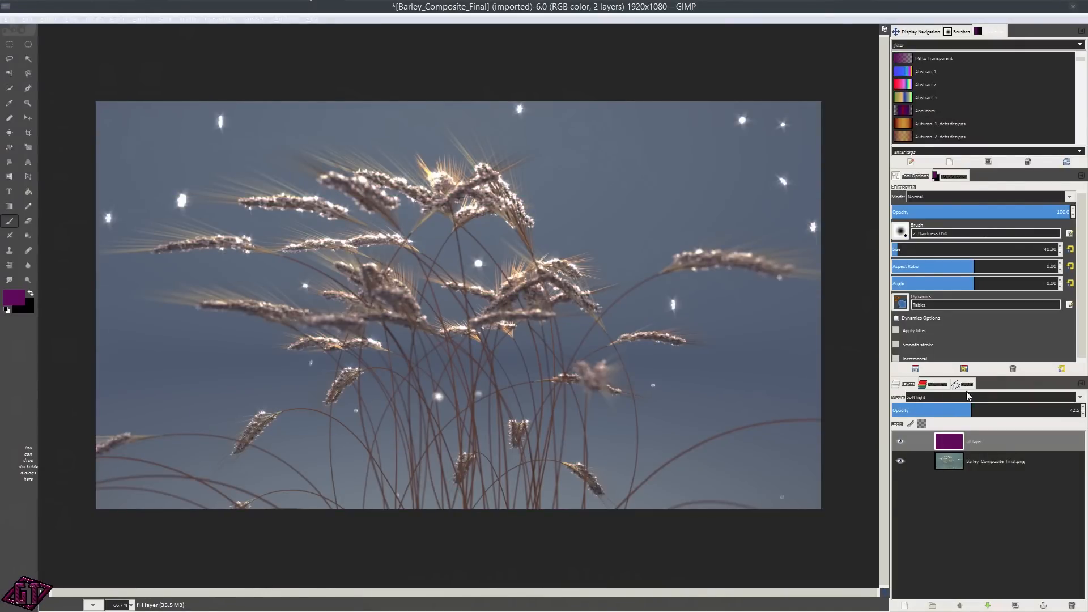
left_click_drag(969, 411, 981, 410)
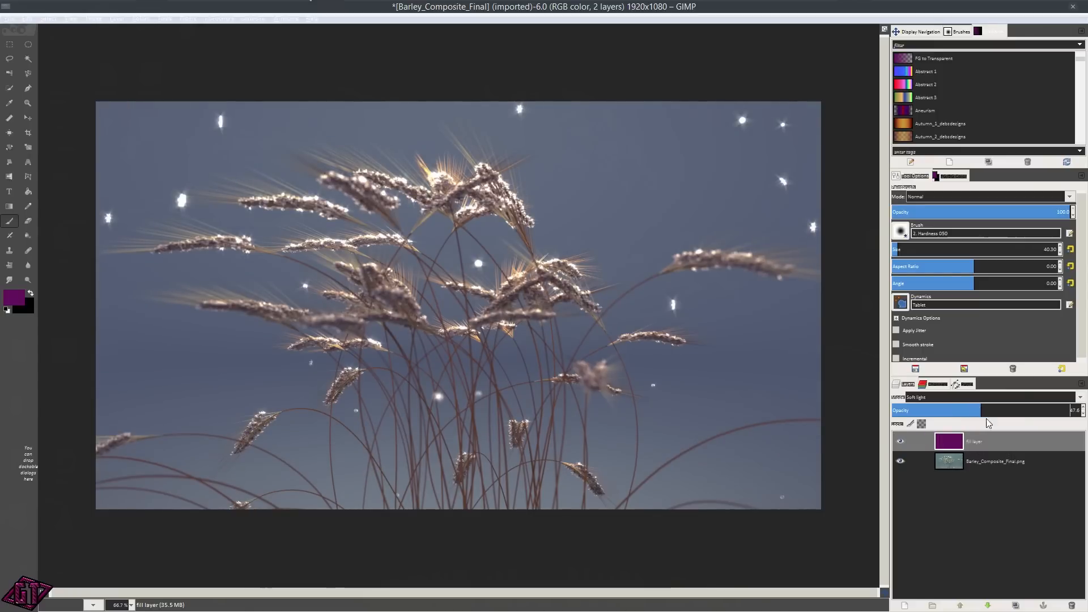
Delete the fill layer and bring in the wood texture BarkStripped0009_1_M.jpg as a layer above the barley image.
left_click(1070, 605)
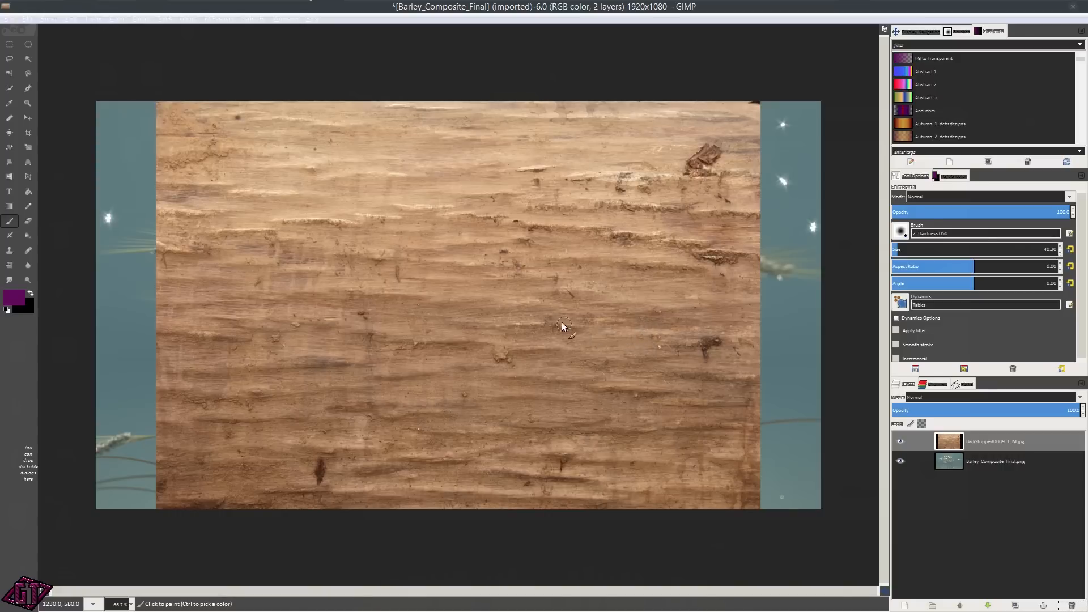
Copy the whole bark texture, paste it as a floating selection and anchor it to the bark layer.
key("ctrl+a")
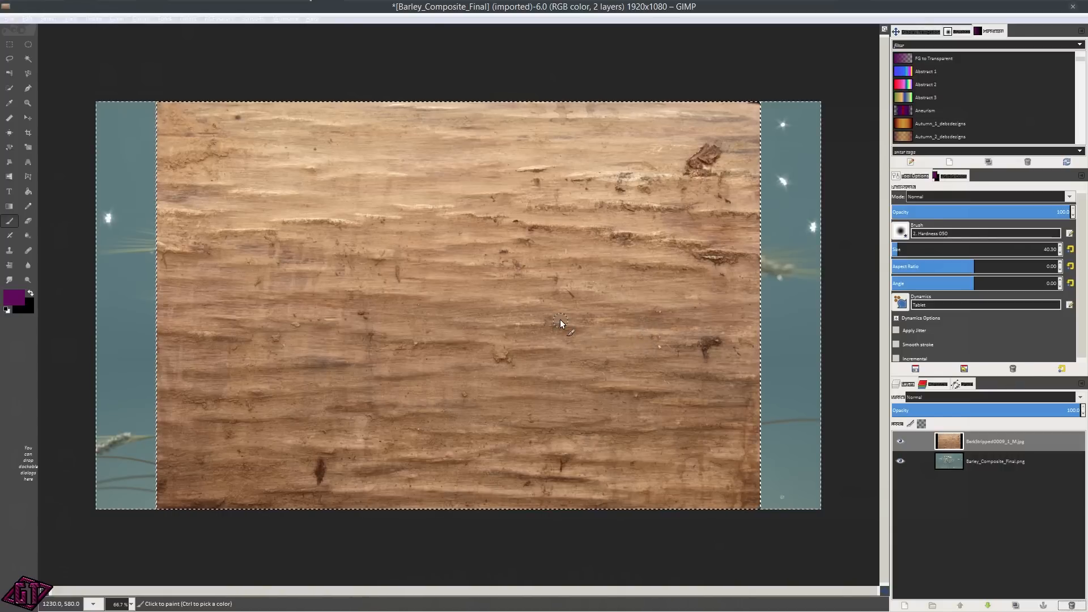
key("ctrl+c")
key("ctrl+v")
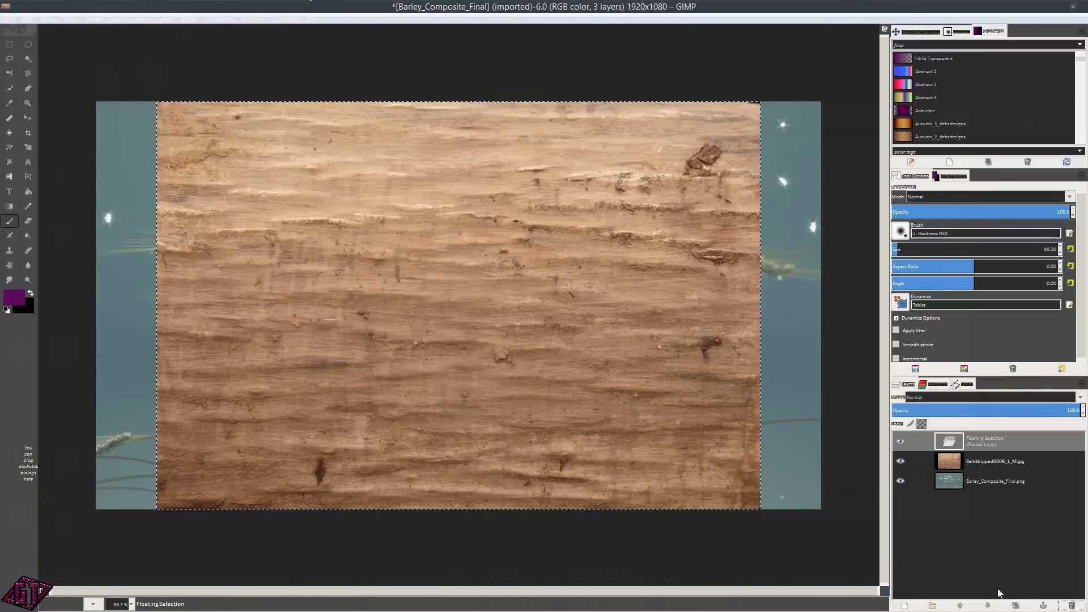
left_click(1043, 605)
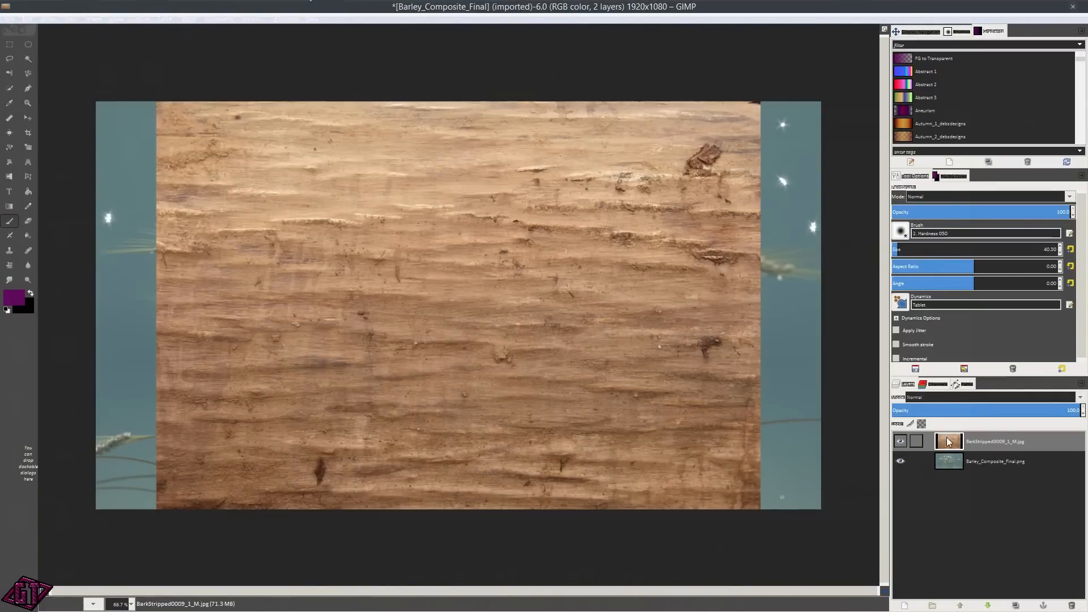
Check how the bark layer covers the barley image by zooming out and toggling the layer's visibility.
scroll(544, 267, "down", 3)
scroll(544, 267, "up", 2)
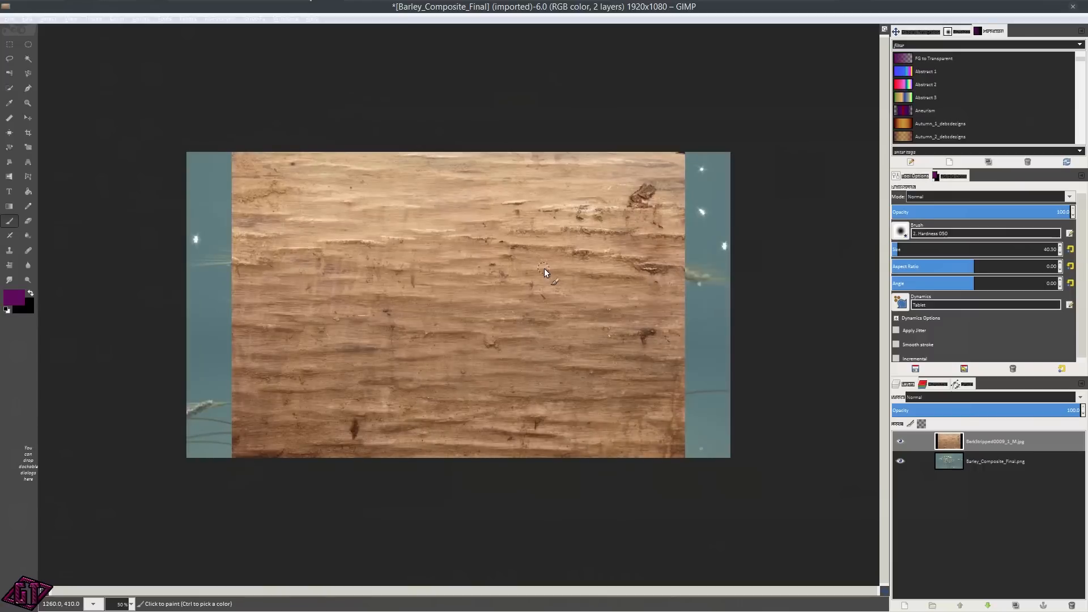
left_click(907, 440)
left_click(906, 441)
left_click(907, 440)
left_click(906, 440)
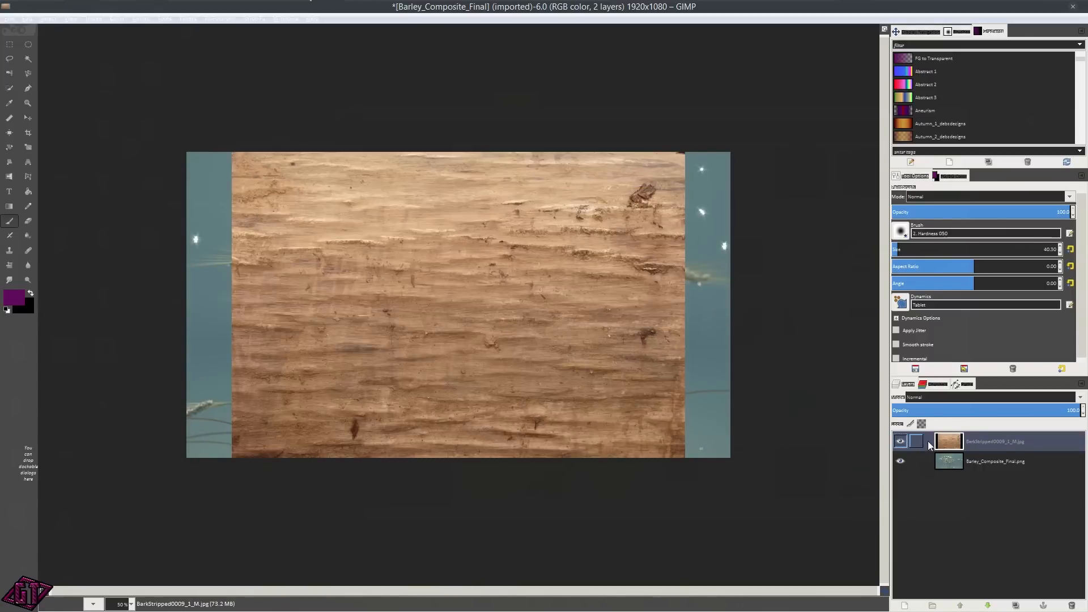
Look through the commands available for the bark layer, including the alpha channel options.
right_click(981, 443)
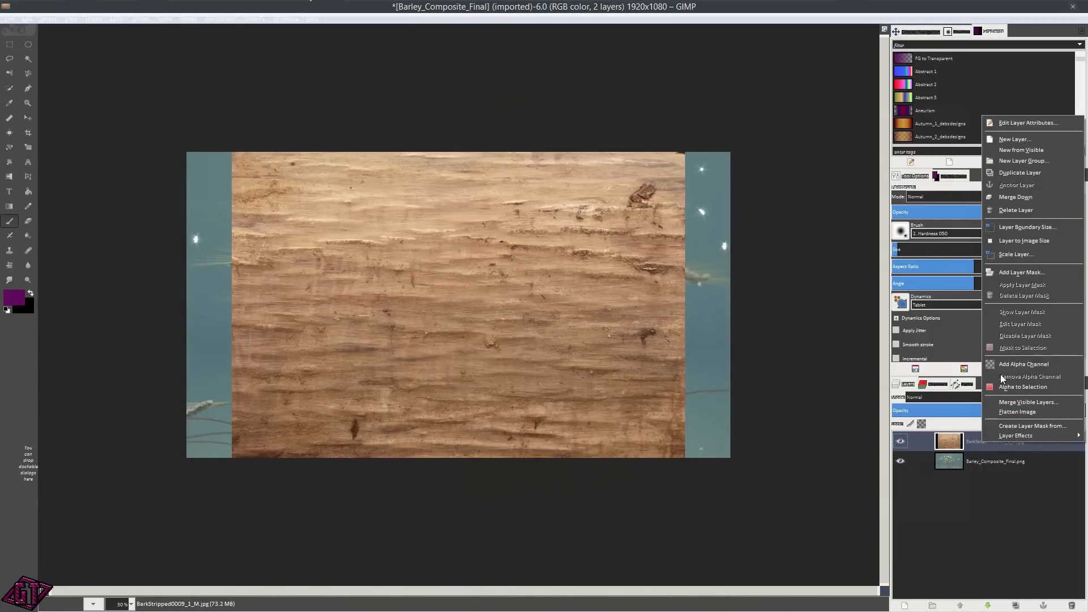
left_click(969, 441)
right_click(977, 442)
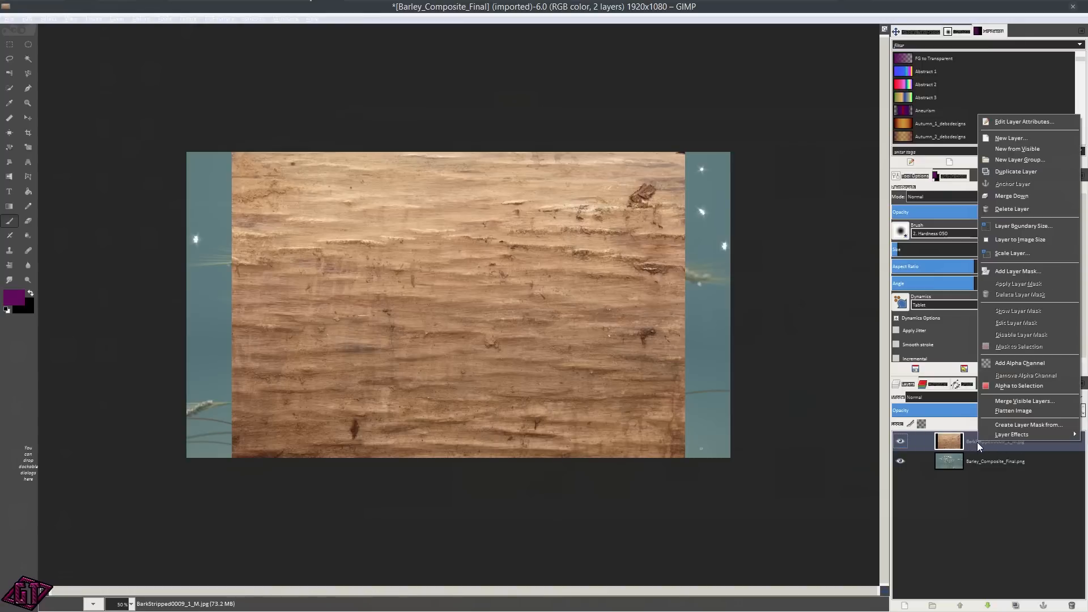
left_click(258, 21)
left_click(207, 21)
left_click(159, 20)
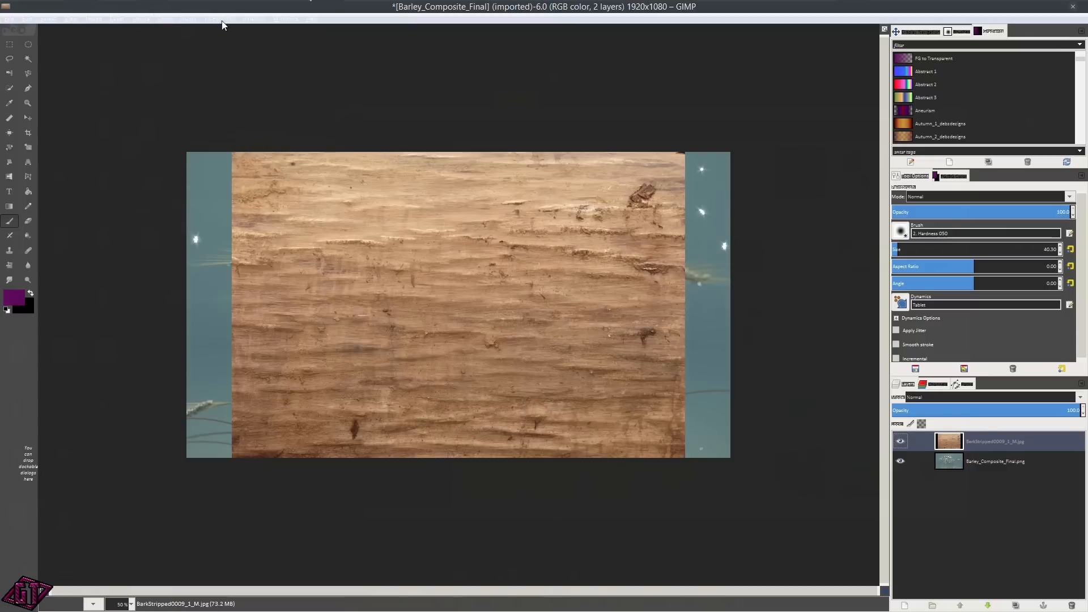
right_click(990, 437)
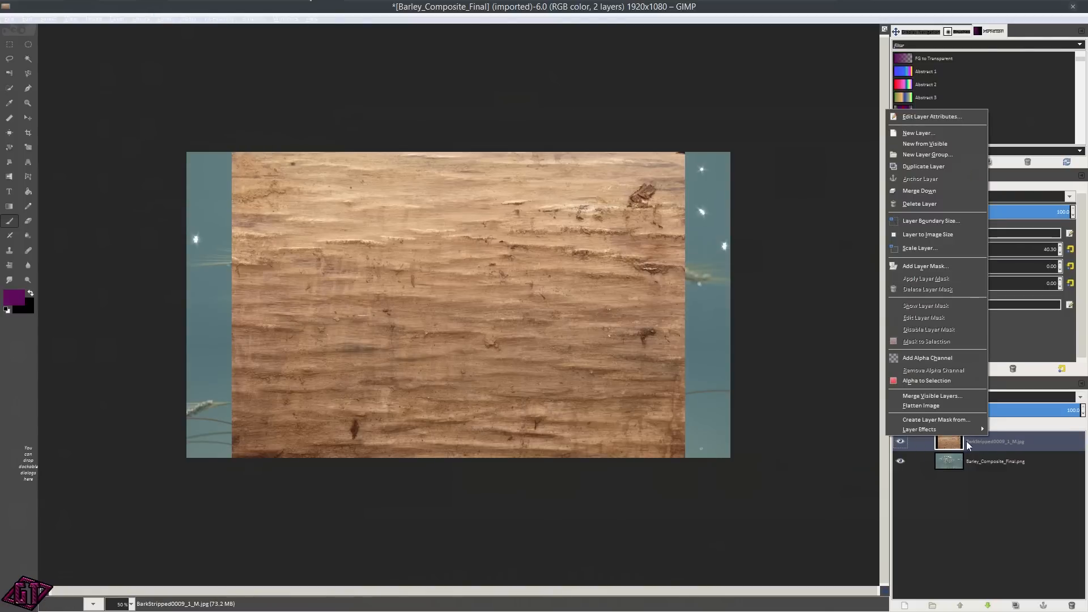
mouse_move(943, 430)
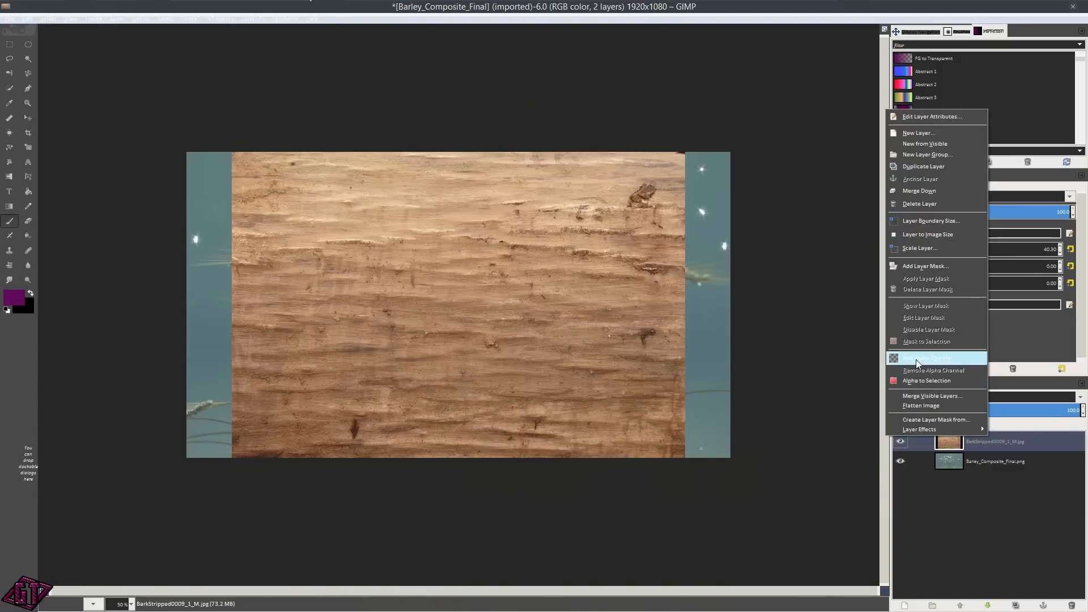
left_click(1014, 443)
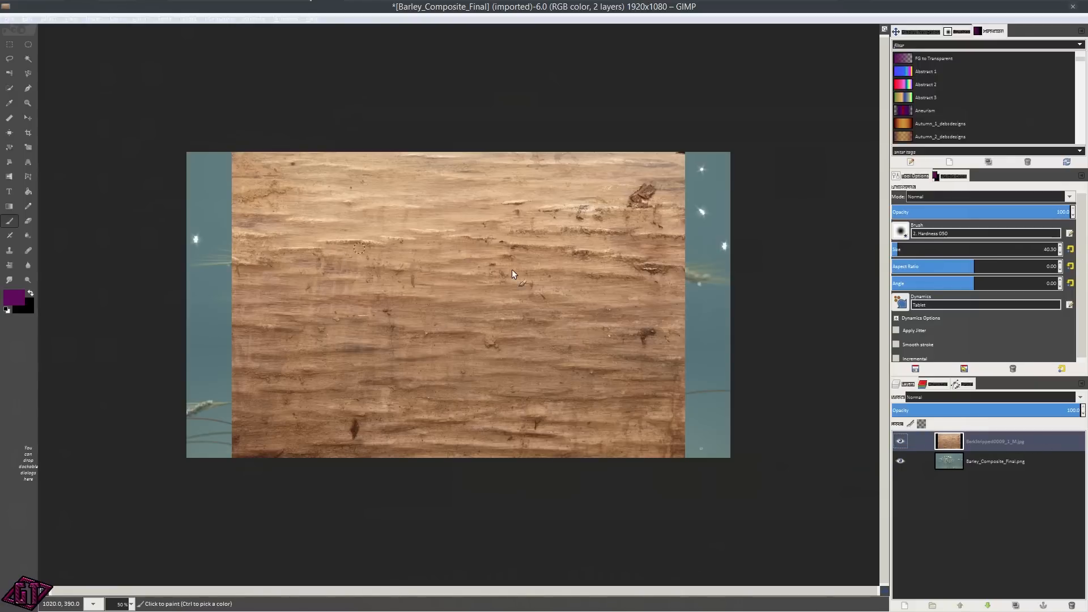
scroll(539, 355, "up", 2)
scroll(545, 355, "down", 1)
scroll(549, 355, "down", 1)
scroll(550, 355, "up", 2)
scroll(681, 332, "down", 2)
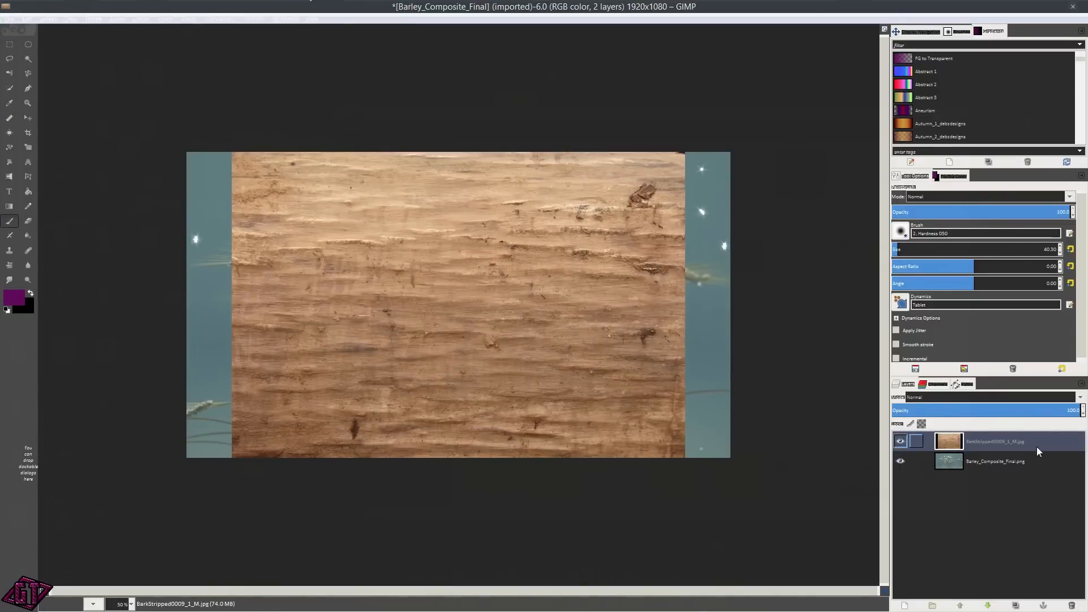
scroll(692, 413, "up", 2)
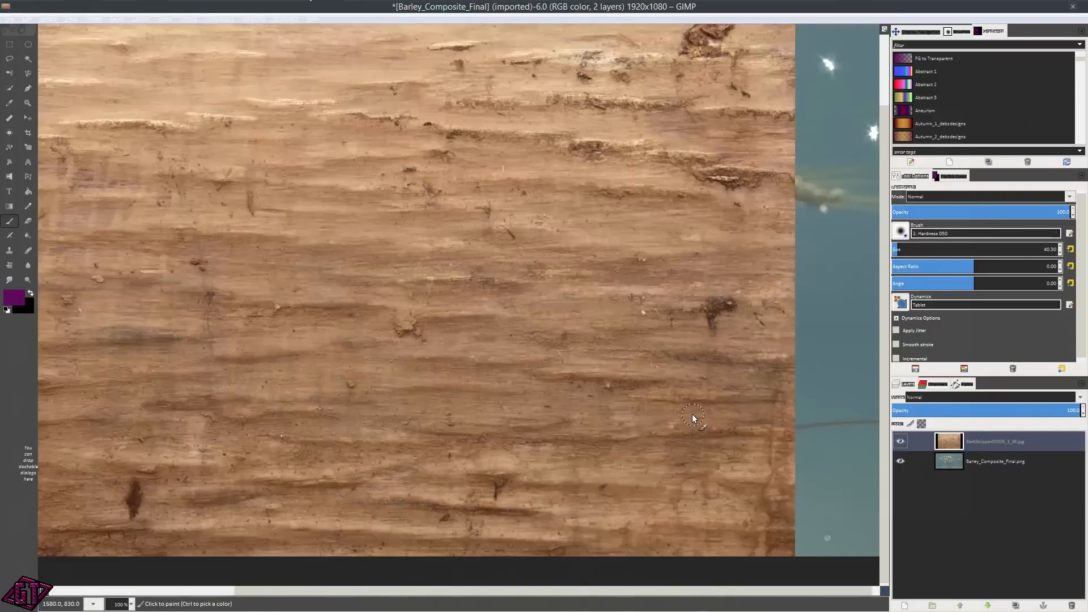
scroll(700, 414, "down", 1)
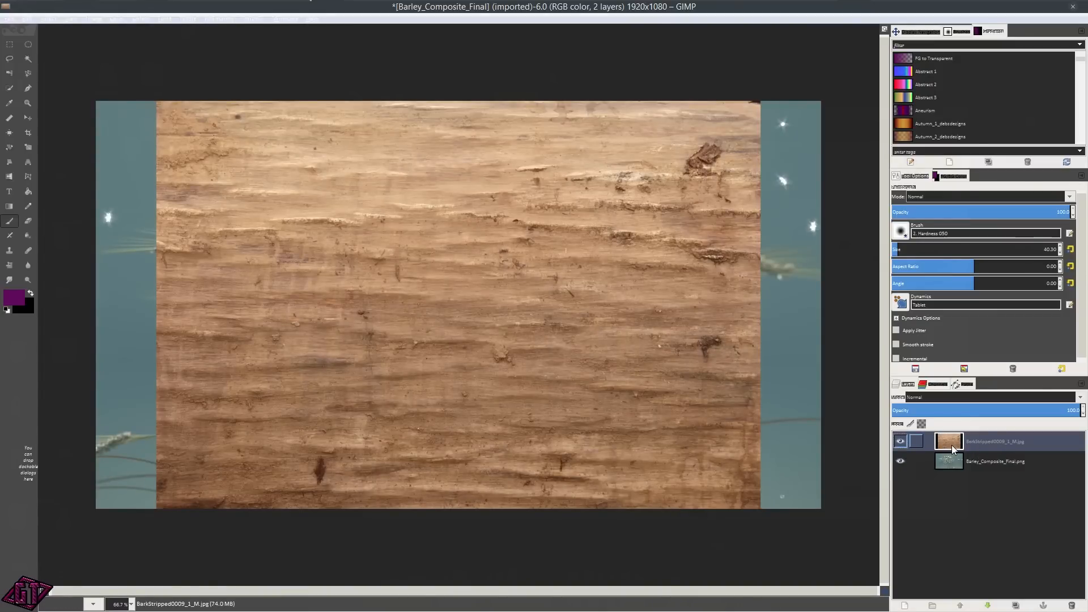
Add an alpha channel to the bark layer and swap the foreground and background colors.
right_click(1006, 436)
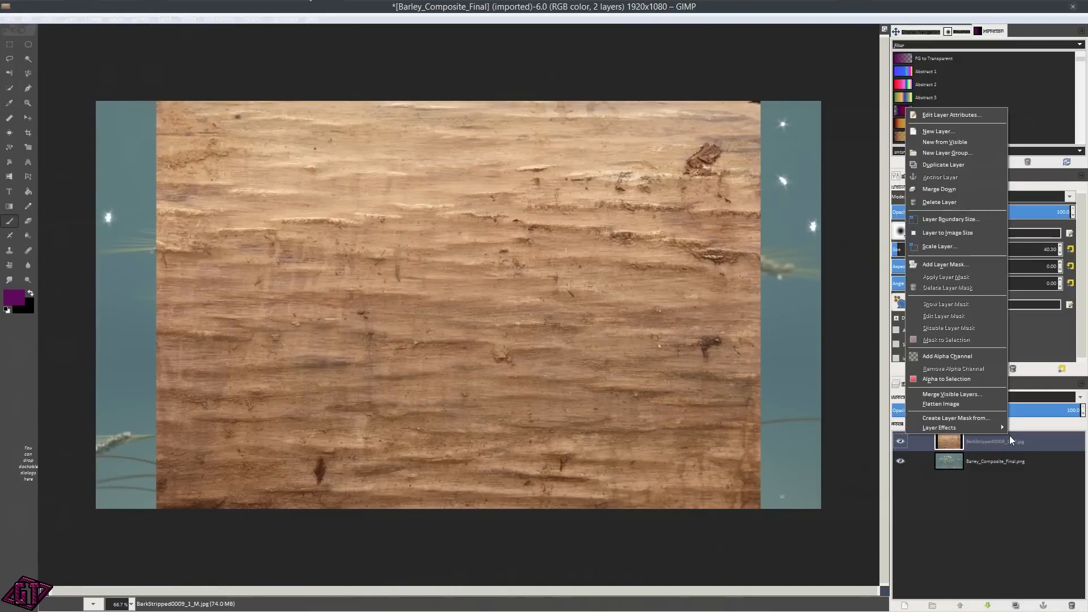
left_click(927, 355)
key("x")
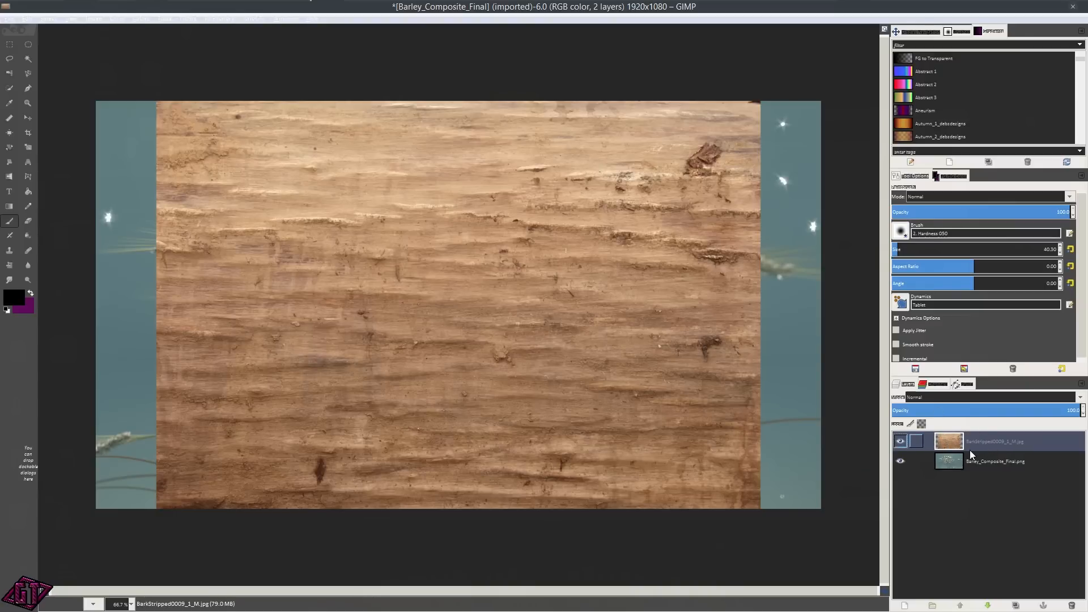
scroll(597, 315, "up", 3)
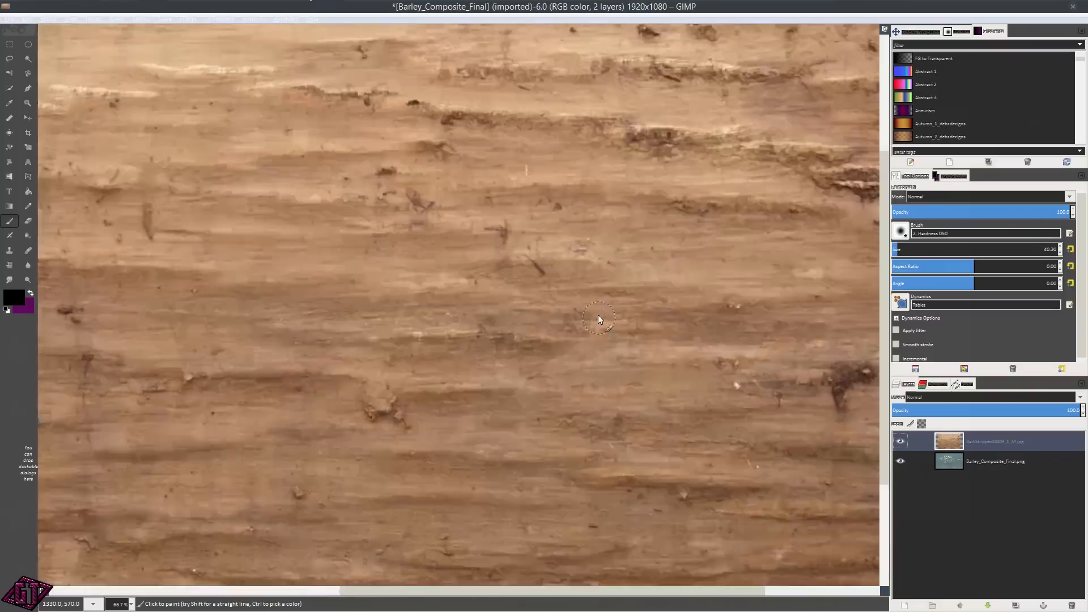
Duplicate the BarkStripped0009_1_M.jpg layer three times.
scroll(584, 286, "down", 5)
scroll(595, 300, "up", 3)
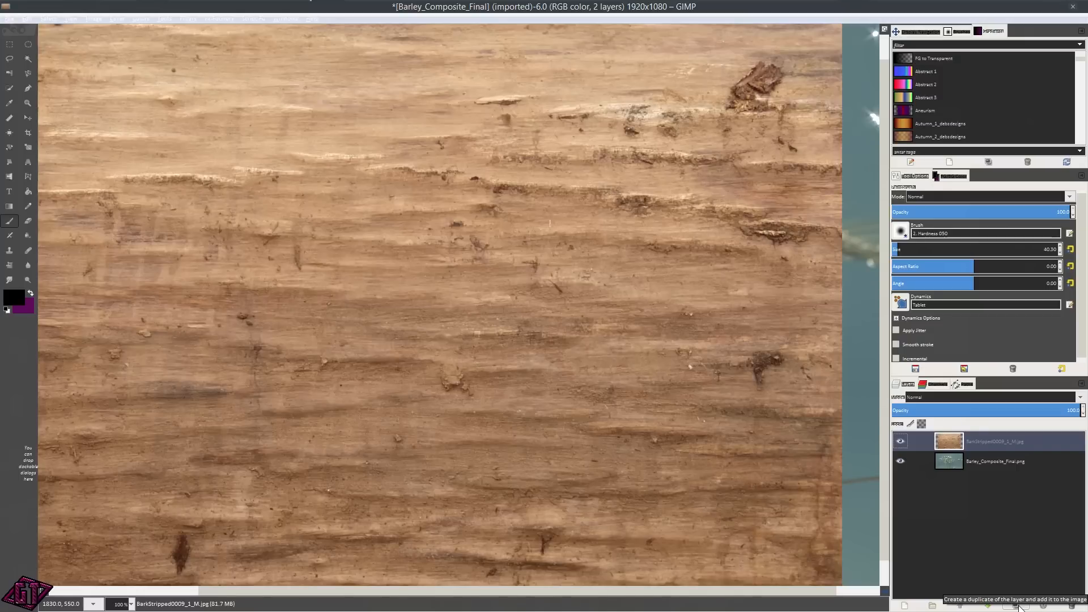
left_click(1017, 605)
left_click(1016, 605)
left_click(1017, 605)
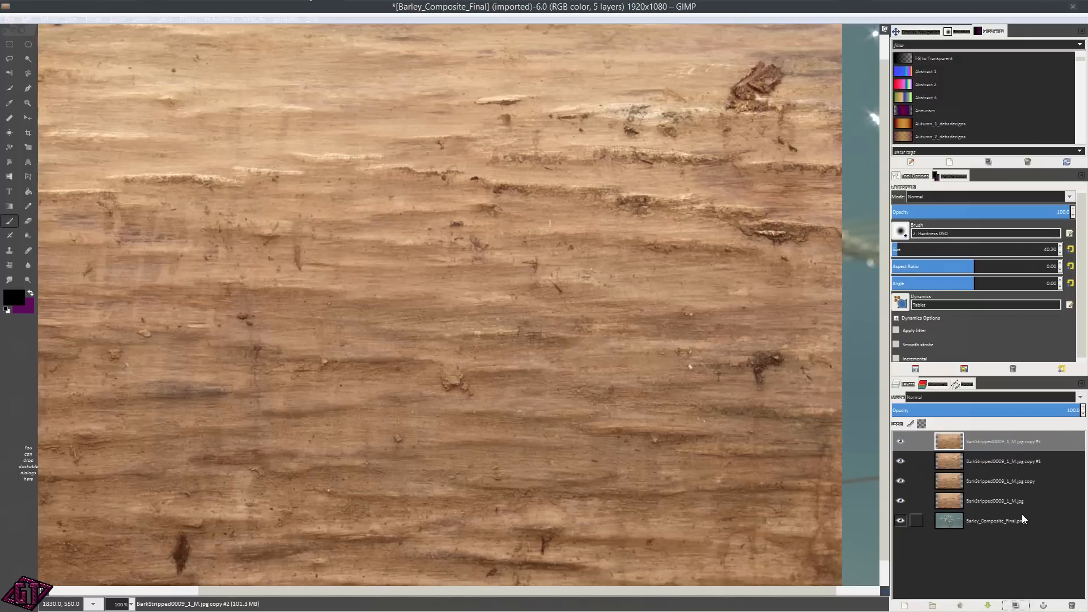
Undo the three duplications of the bark layer.
key("ctrl+z")
key("ctrl+z")
key("ctrl+z")
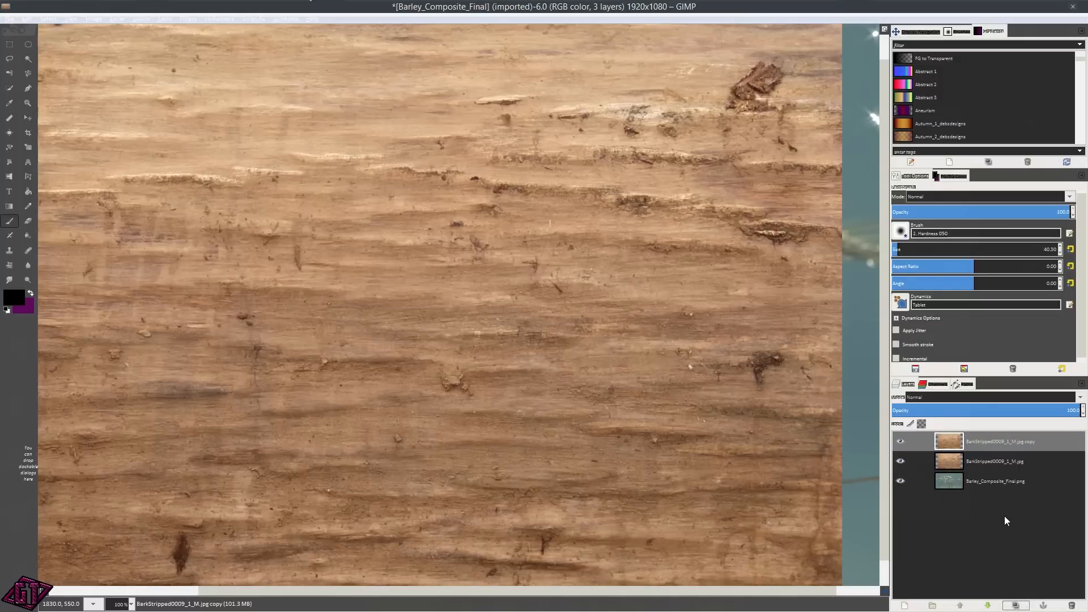
Move the bark layer below the barley layer and return it to the top of the stack.
left_click(1065, 447)
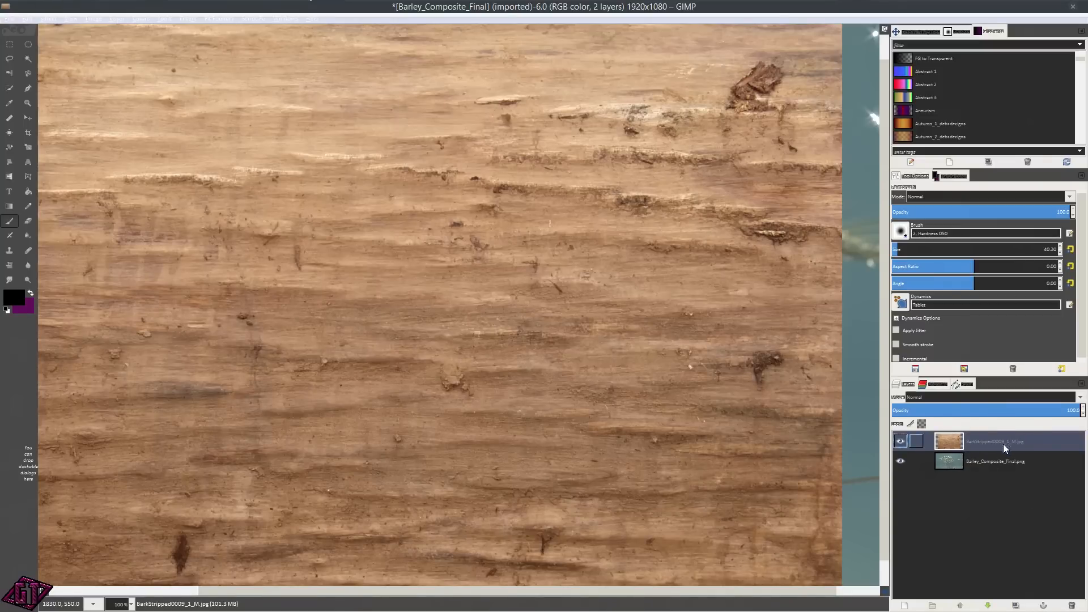
left_click(990, 606)
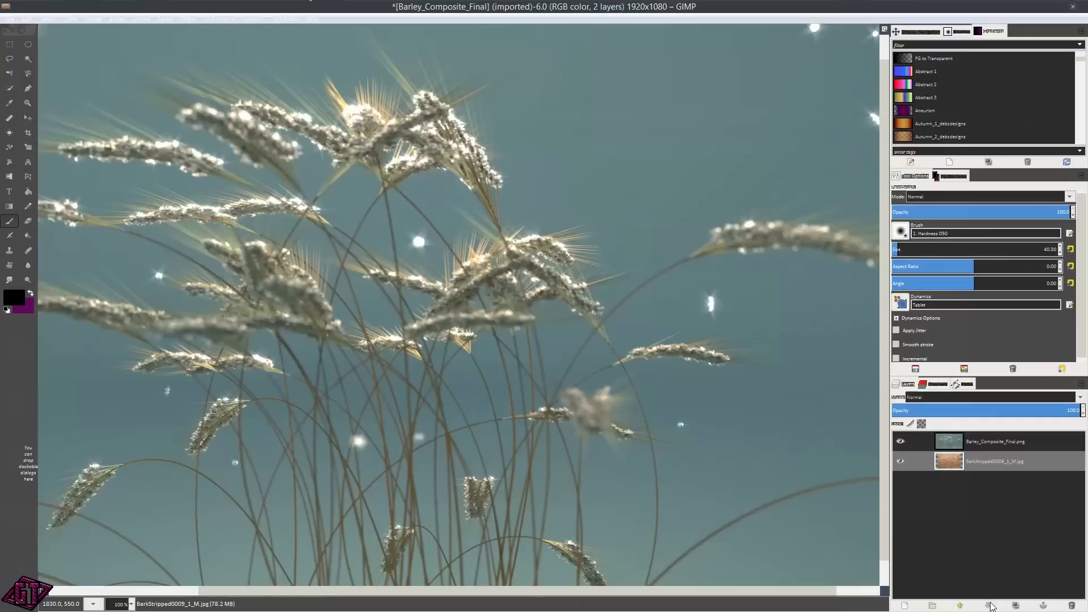
left_click(962, 606)
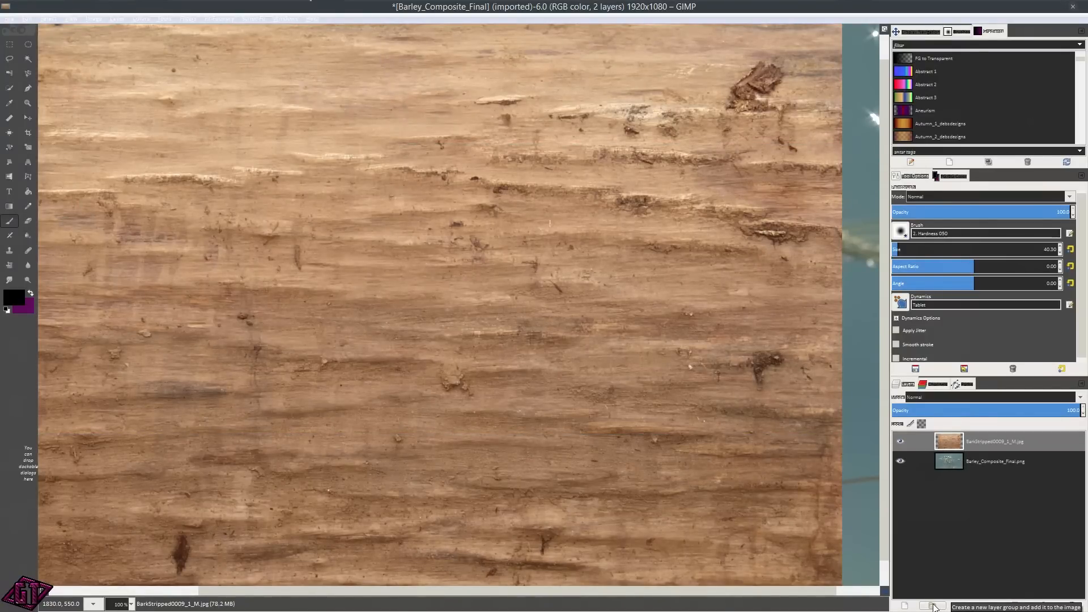
Create a layer group named "neew\" and move the bark layer into it.
left_click(933, 607)
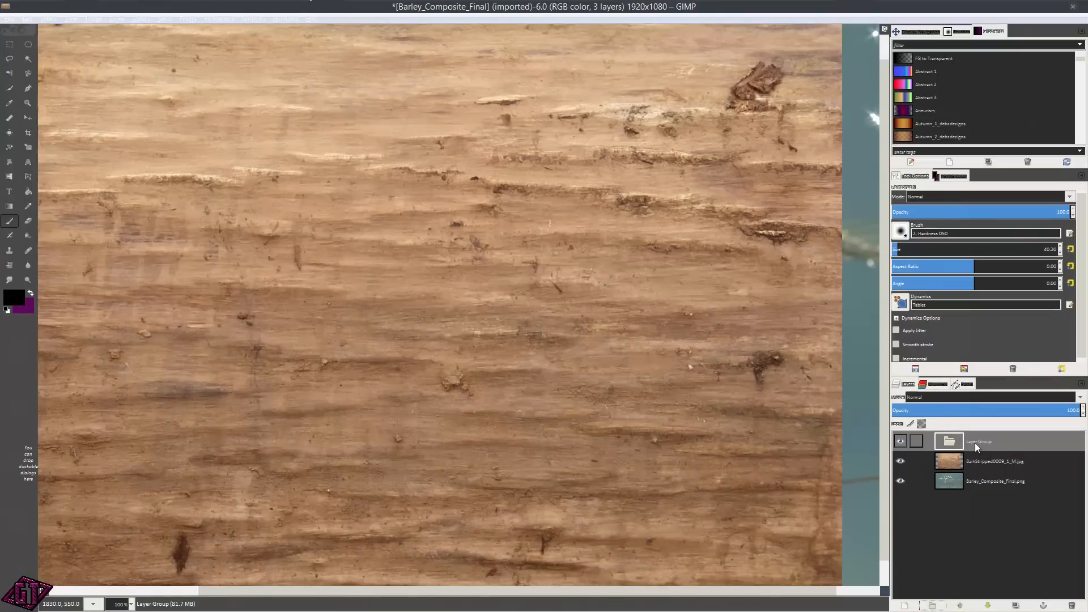
left_click(958, 443)
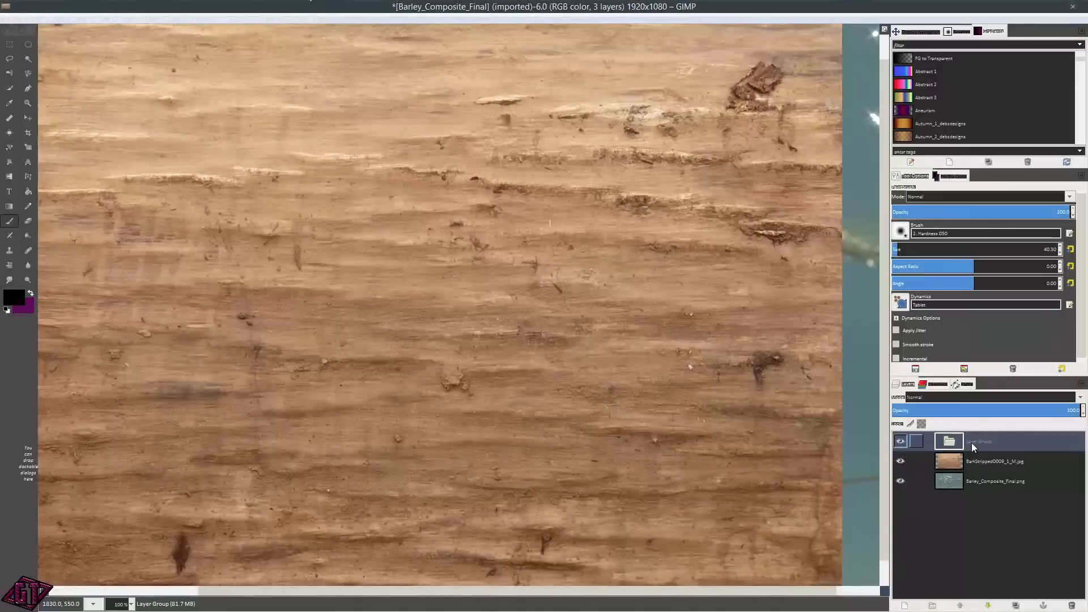
double_click(990, 440)
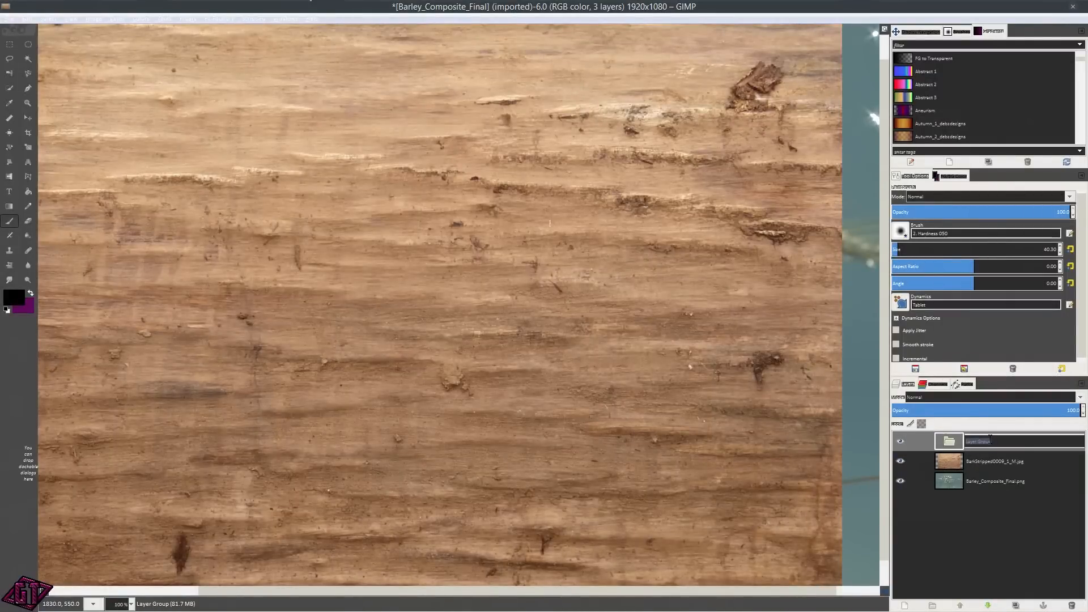
type("neew\\")
key("Return")
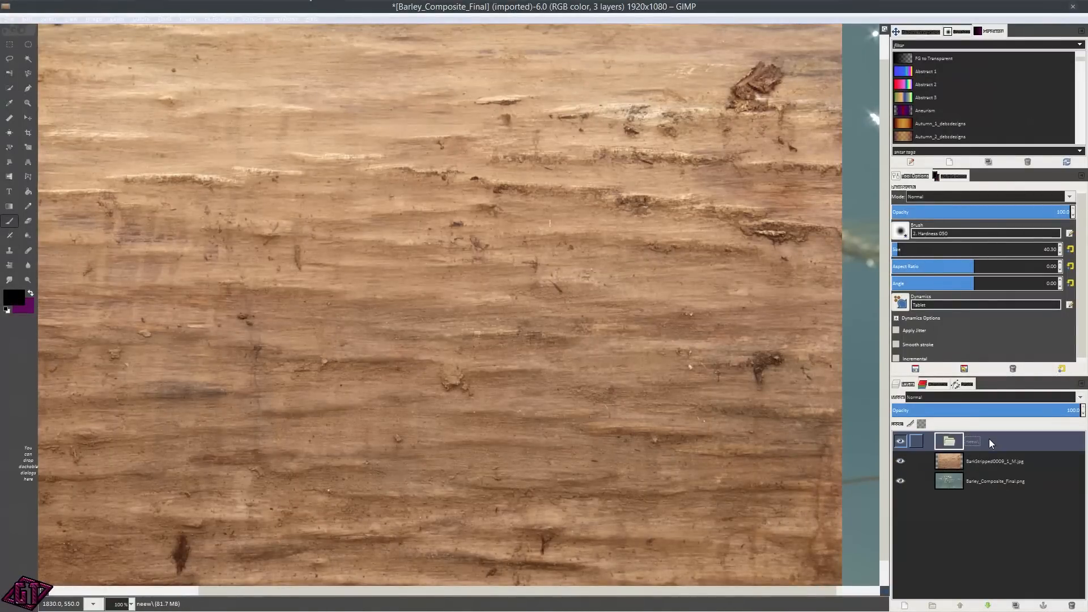
mouse_move(985, 461)
left_mouse_down()
mouse_move(986, 470)
mouse_move(958, 443)
mouse_move(952, 476)
mouse_move(968, 465)
left_mouse_up()
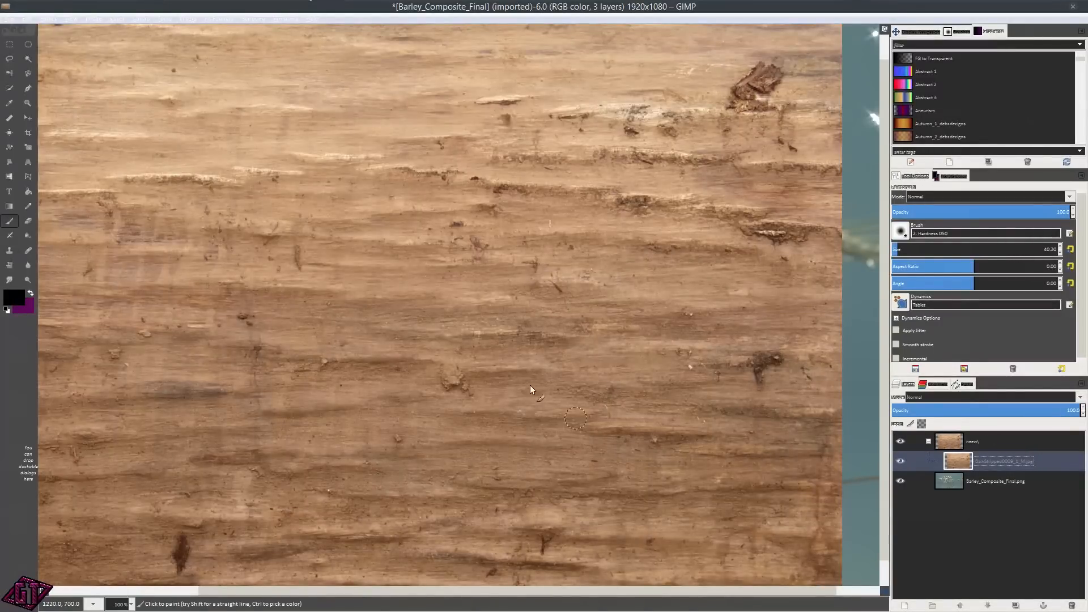
scroll(529, 386, "down", 2, "ctrl")
scroll(554, 369, "up", 2, "ctrl")
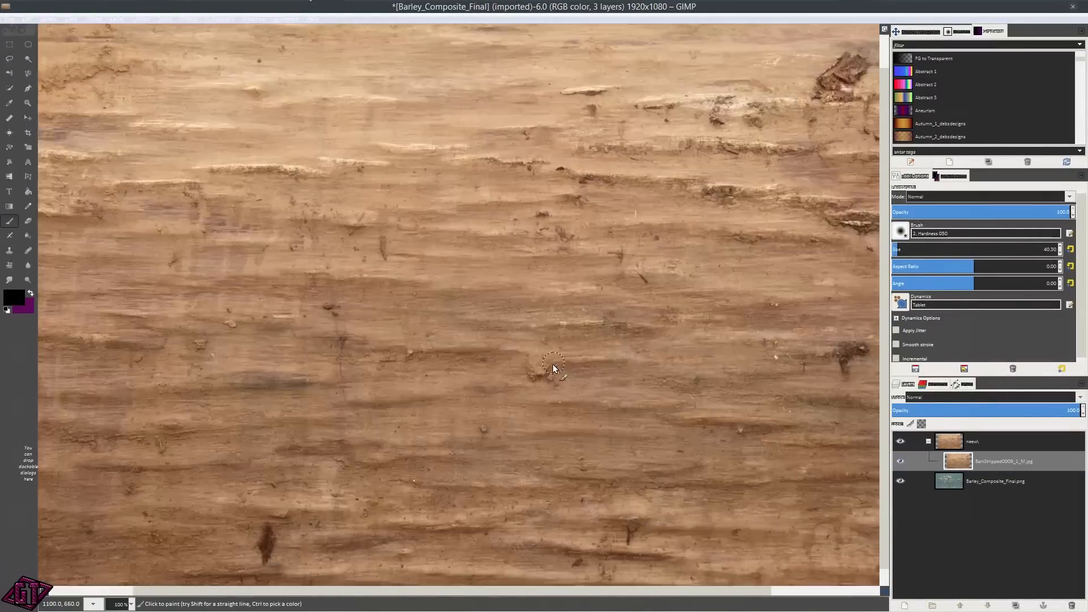
scroll(600, 346, "down", 2, "ctrl")
scroll(617, 378, "up", 2, "ctrl")
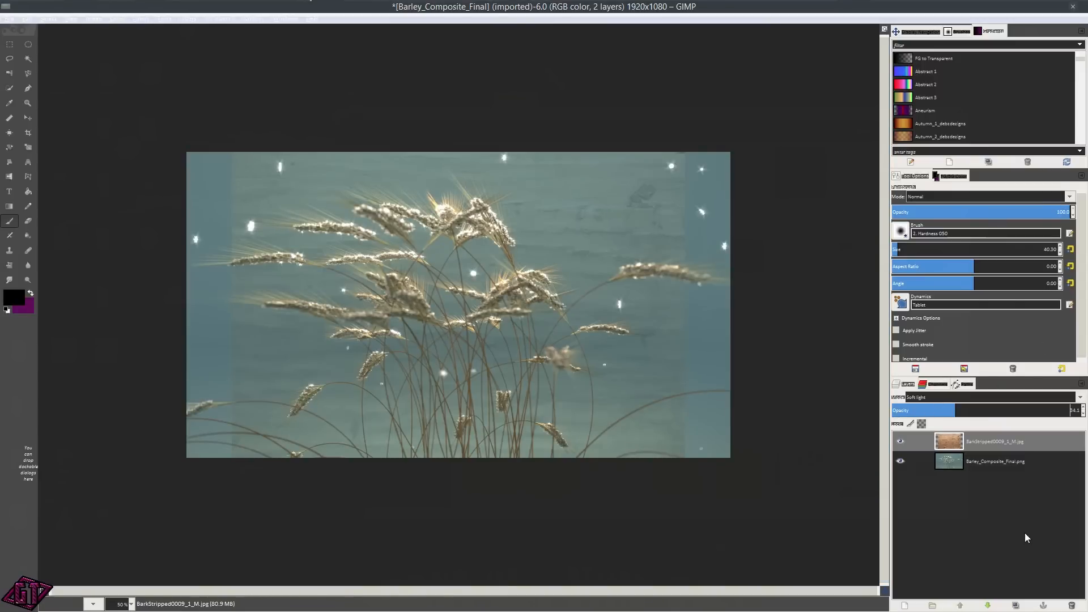
Add a layer mask initialized to Black (full transparency) to the bark layer.
right_click(1014, 445)
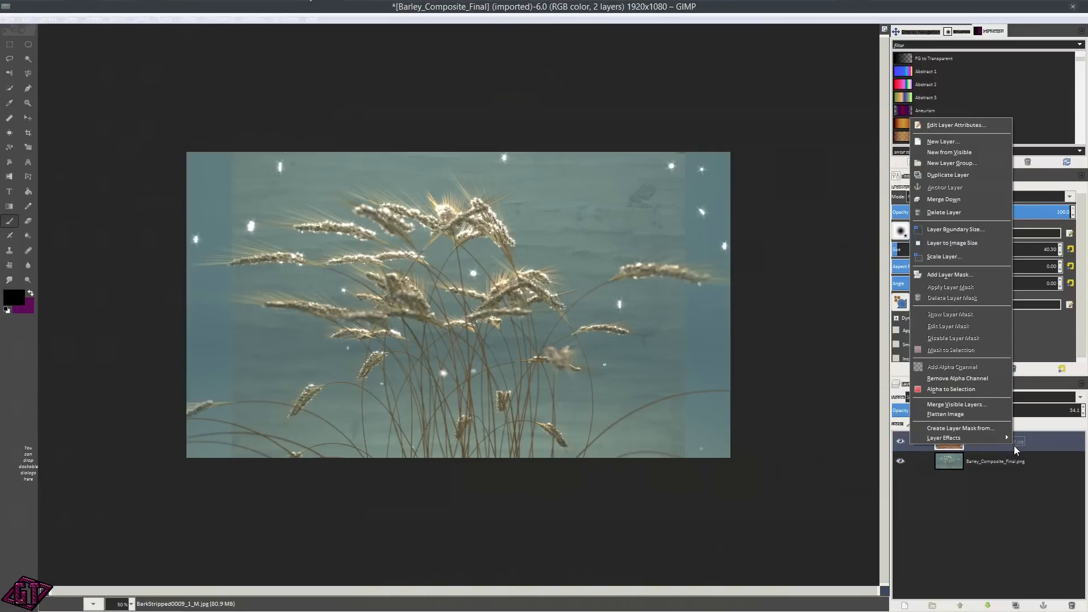
left_click(969, 276)
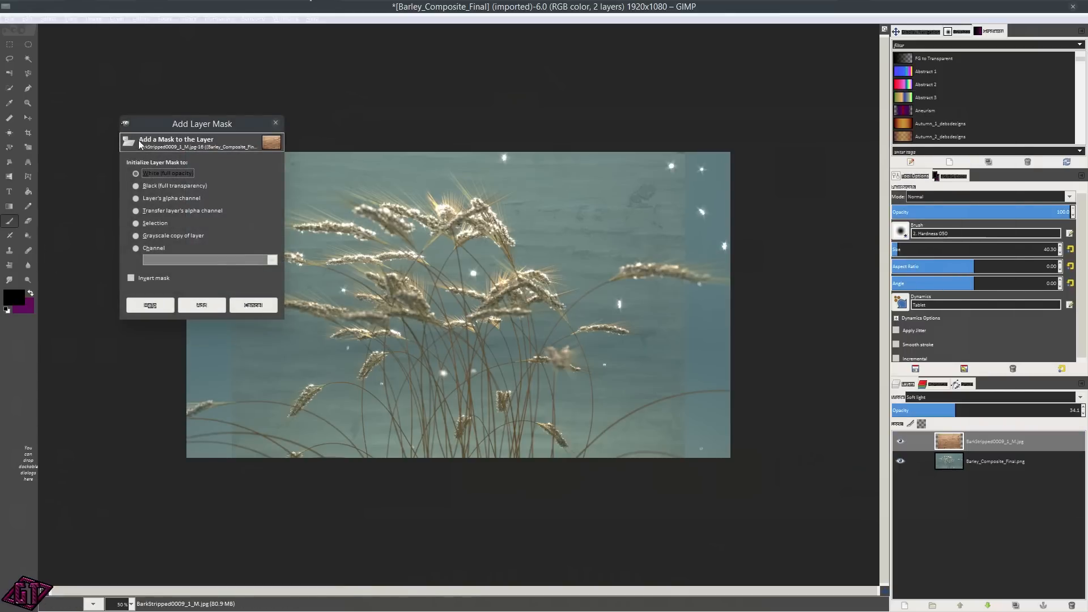
left_click_drag(176, 124, 511, 78)
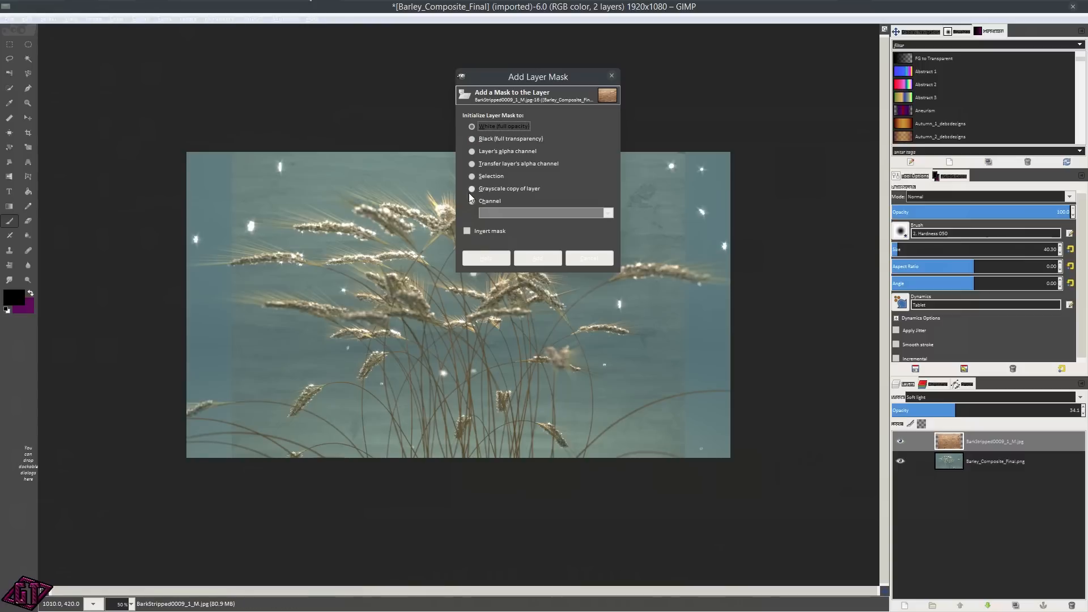
left_click(505, 140)
left_click(539, 255)
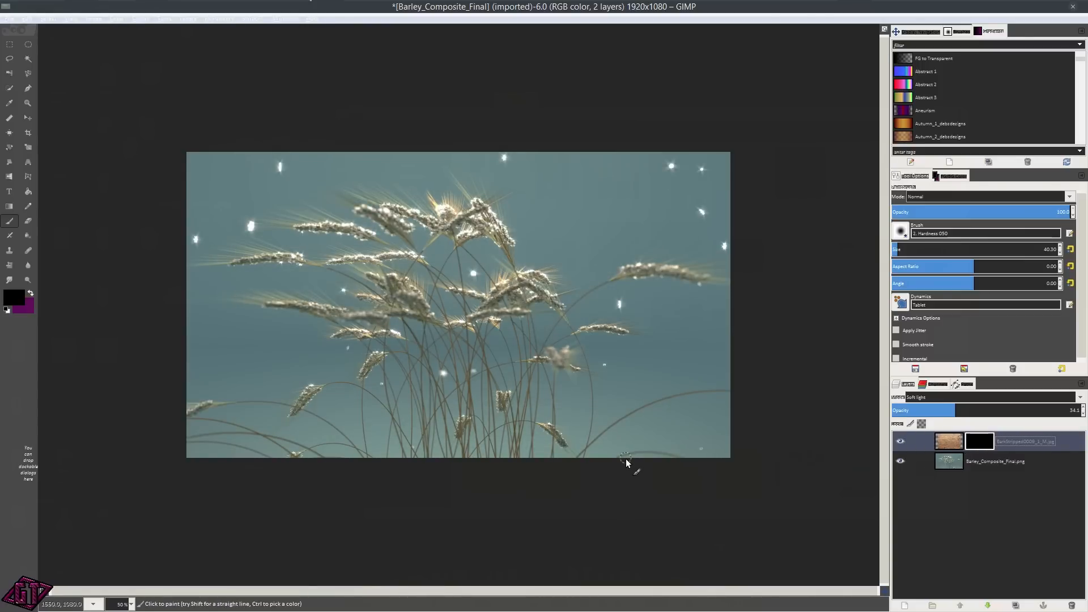
Undo the black mask and give the bark layer a White (full opacity) layer mask instead.
key("ctrl+z")
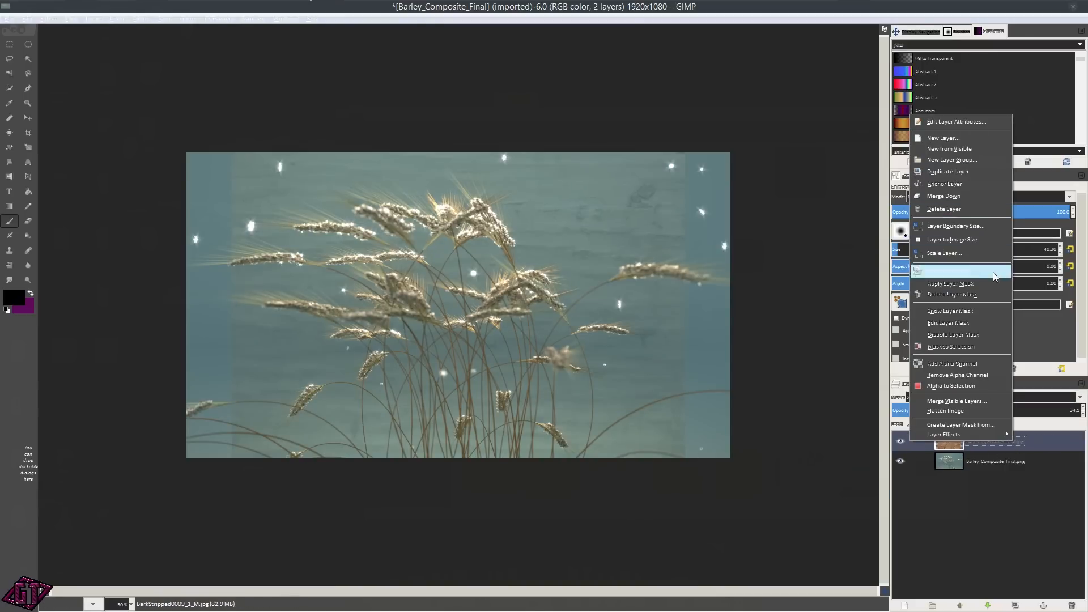
left_click(958, 271)
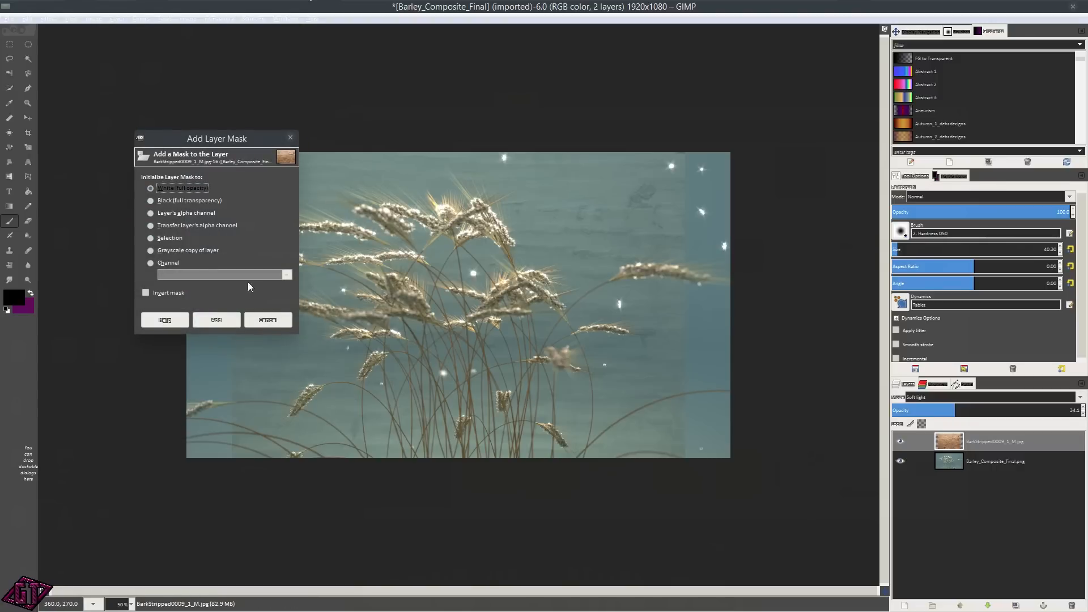
left_click(214, 321)
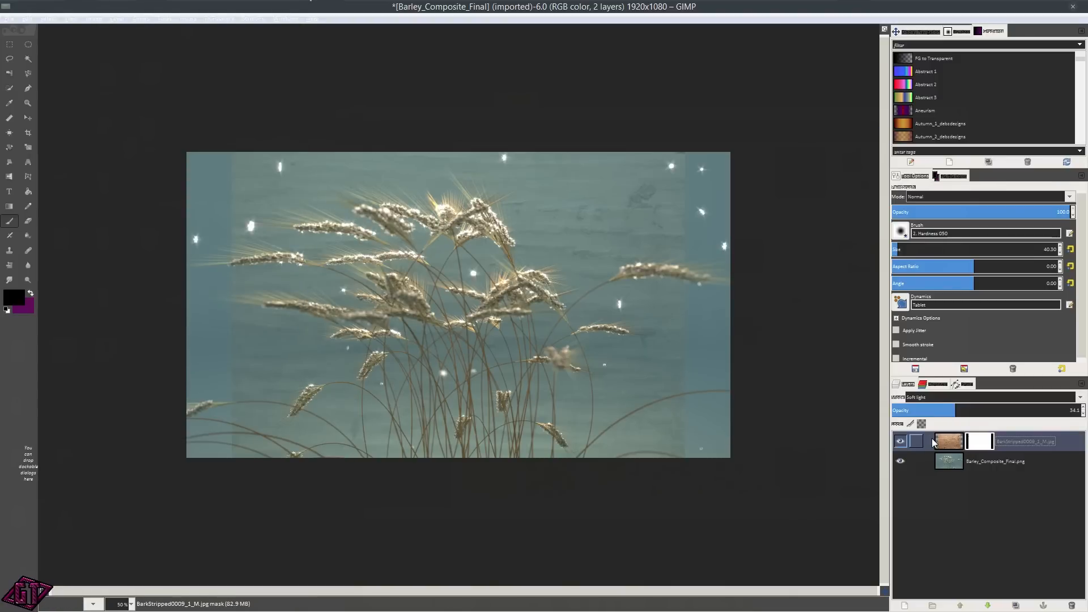
Set the masked bark layer's opacity to 100 and its blend mode to Normal.
left_click_drag(961, 411, 1083, 411)
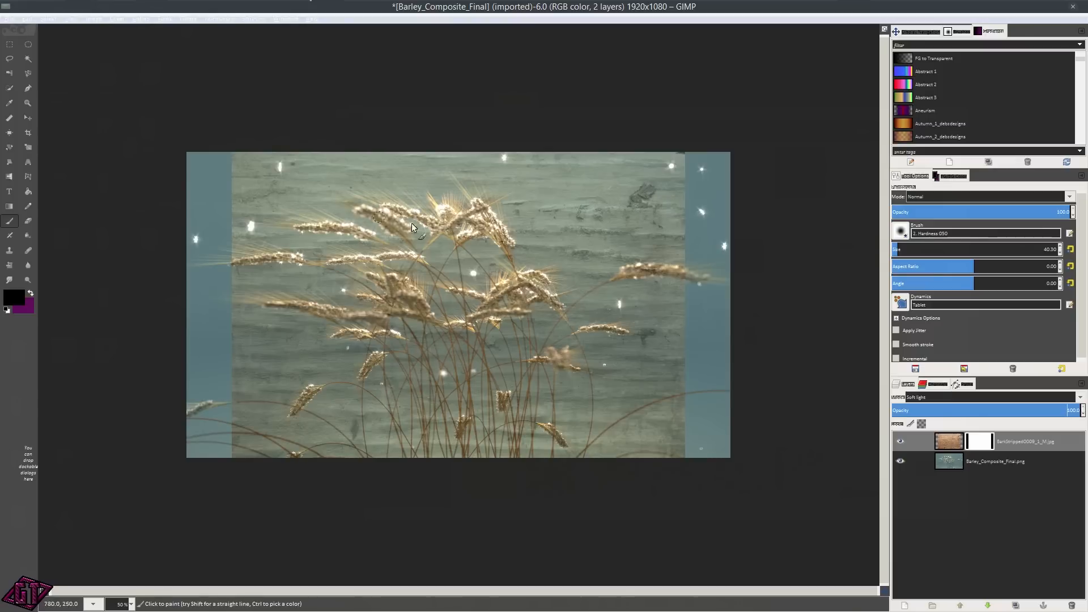
left_click(967, 396)
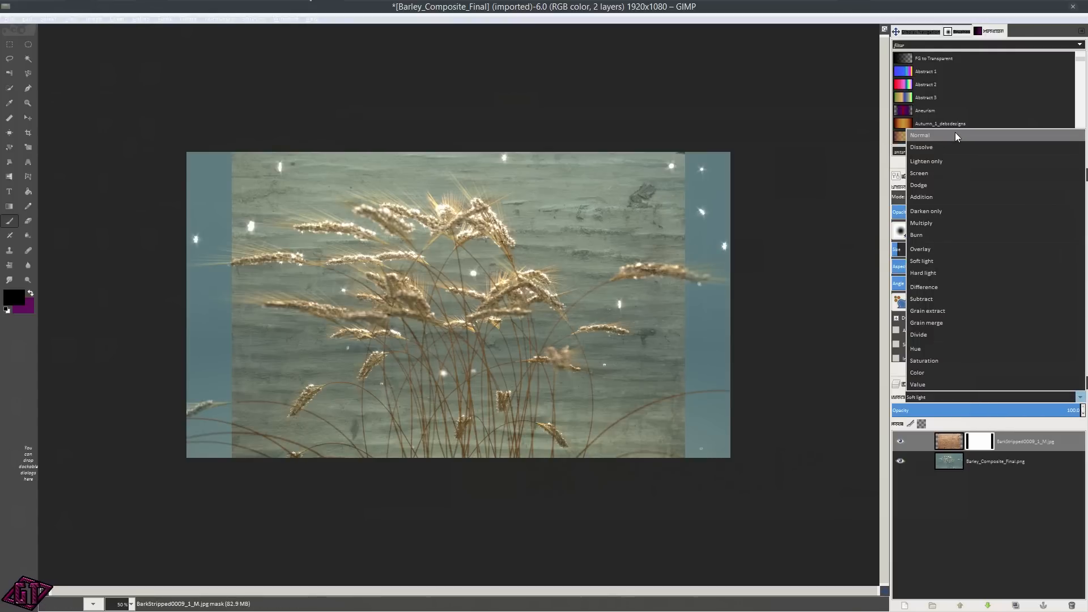
left_click(954, 132)
Paint a winding black stroke on the bark layer's white mask across the middle of the image.
key("plus")
scroll(412, 290, "up", 1)
scroll(422, 289, "down", 1)
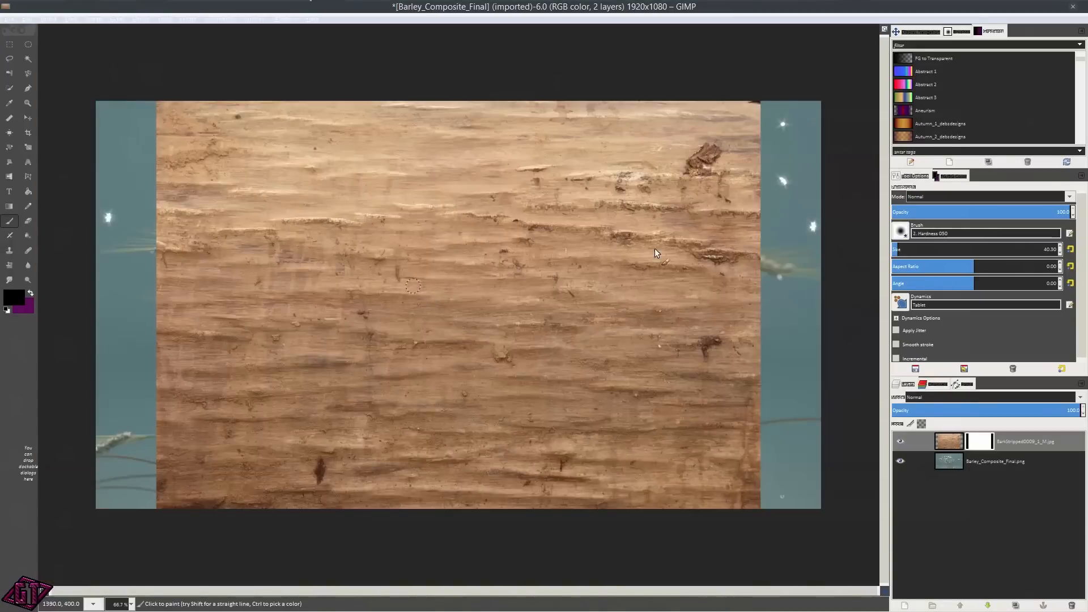
mouse_move(508, 232)
left_mouse_down()
mouse_move(666, 313)
mouse_move(552, 323)
mouse_move(536, 395)
mouse_move(456, 432)
mouse_move(337, 328)
left_mouse_up()
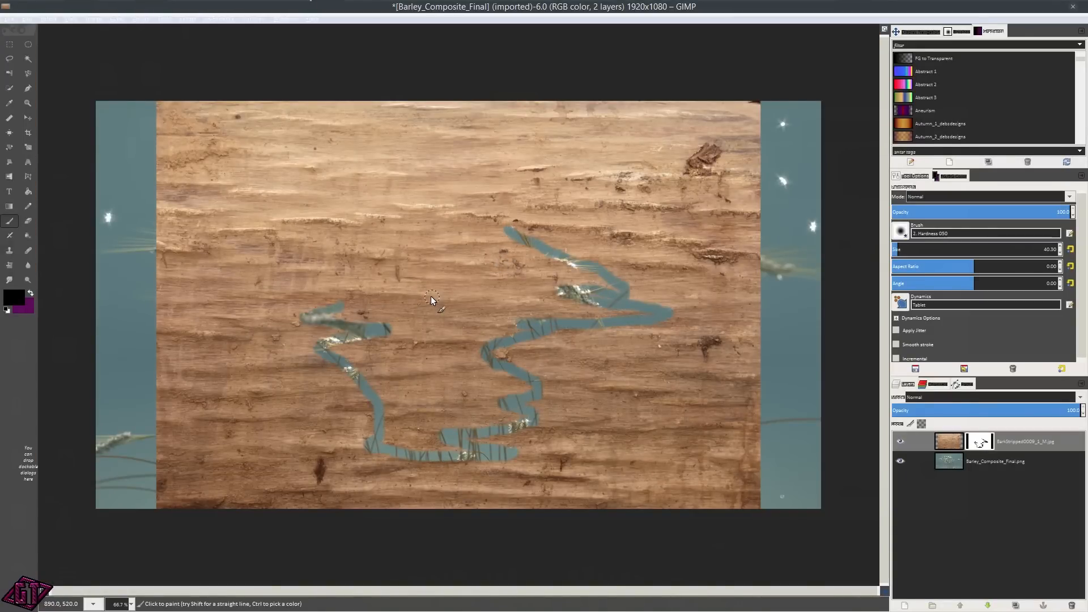
Undo the black mask stroke, the bark layer's mode and opacity changes, and its white mask.
key("ctrl+z")
key("ctrl+z")
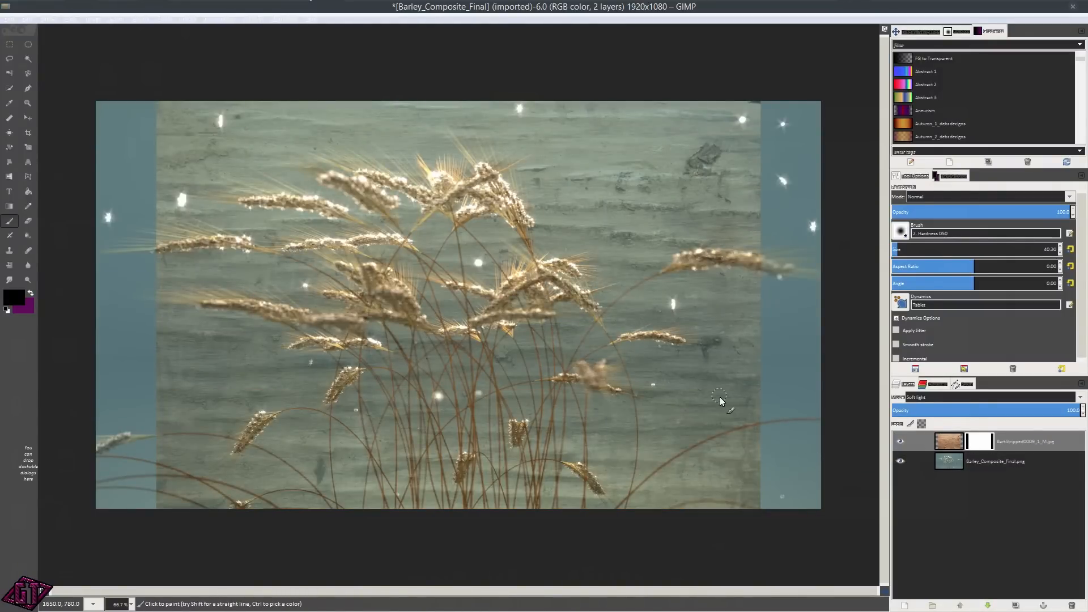
key("ctrl+z")
key("ctrl+z")
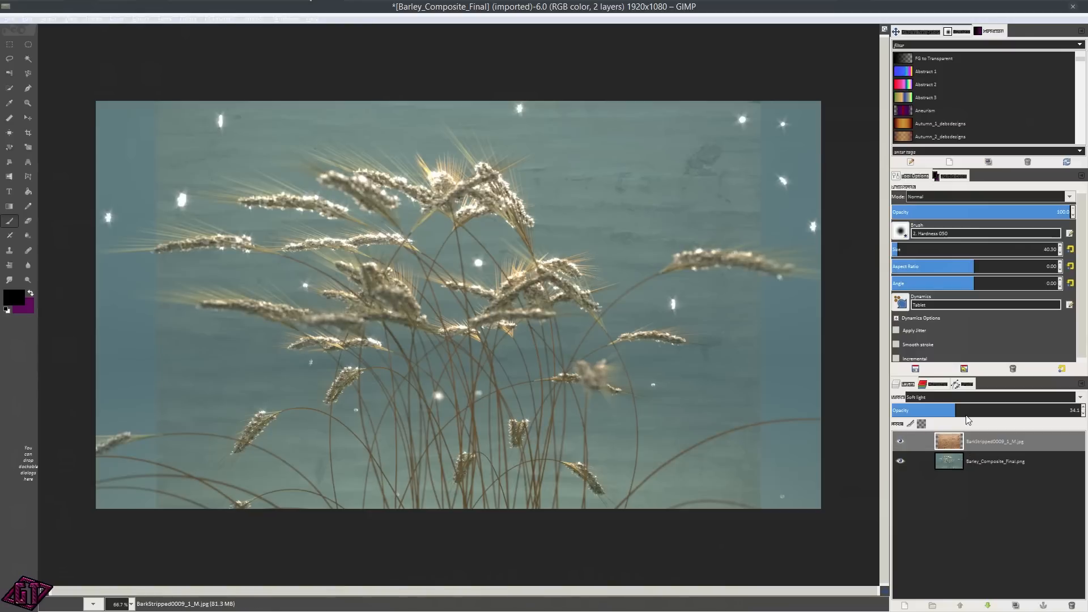
Raise the bark layer's opacity to 100 and switch its blend mode from Soft light to Normal.
left_click_drag(963, 415, 1077, 412)
left_click(1054, 397)
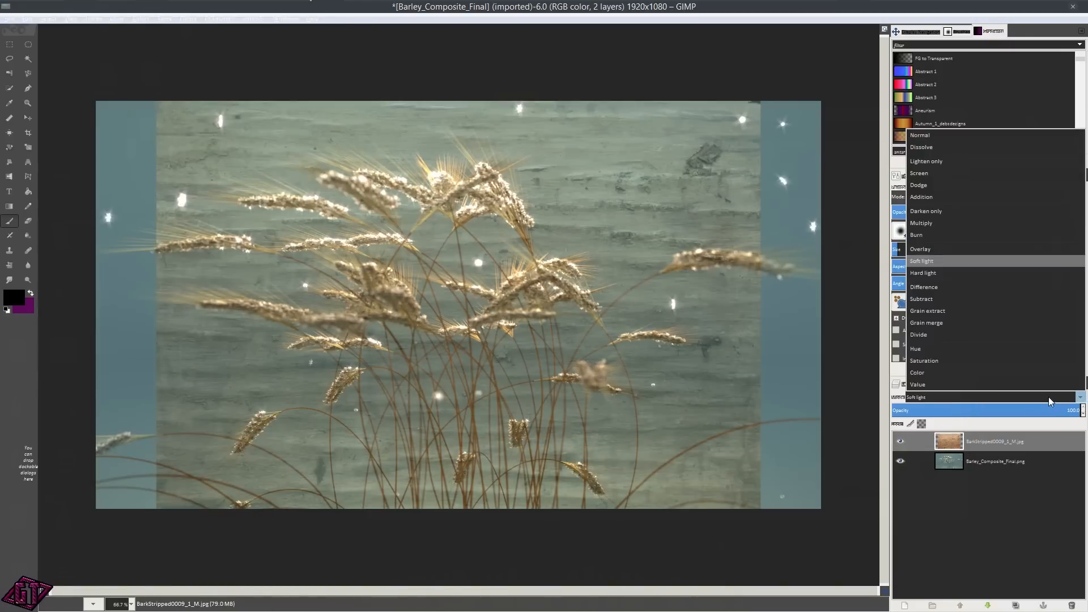
left_click(941, 135)
Mask the whole bark layer with a new Black (full transparency) layer mask.
right_click(986, 442)
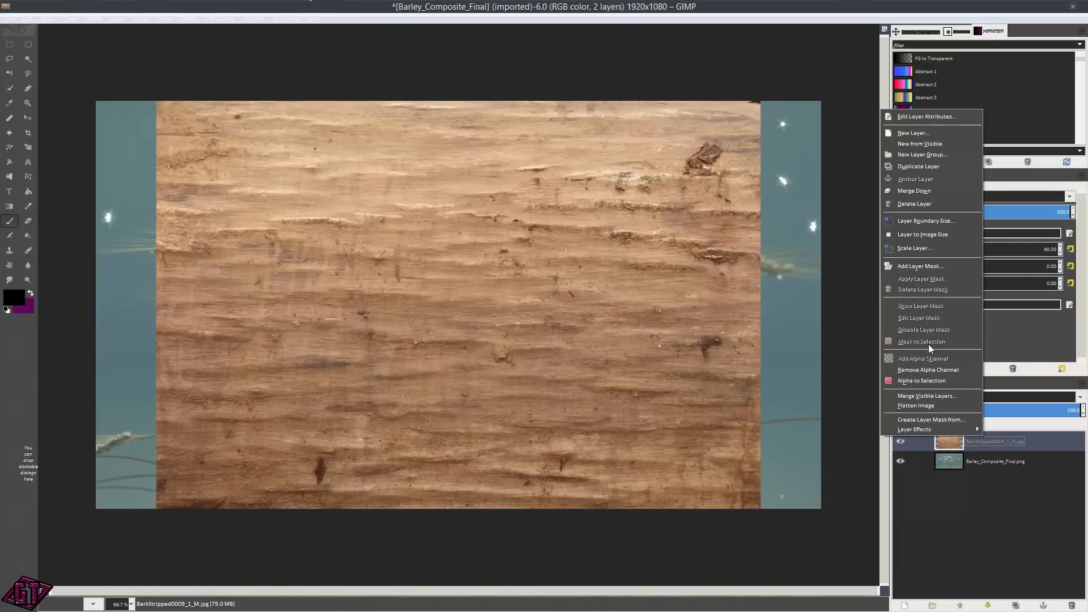
left_click(921, 265)
left_click(213, 214)
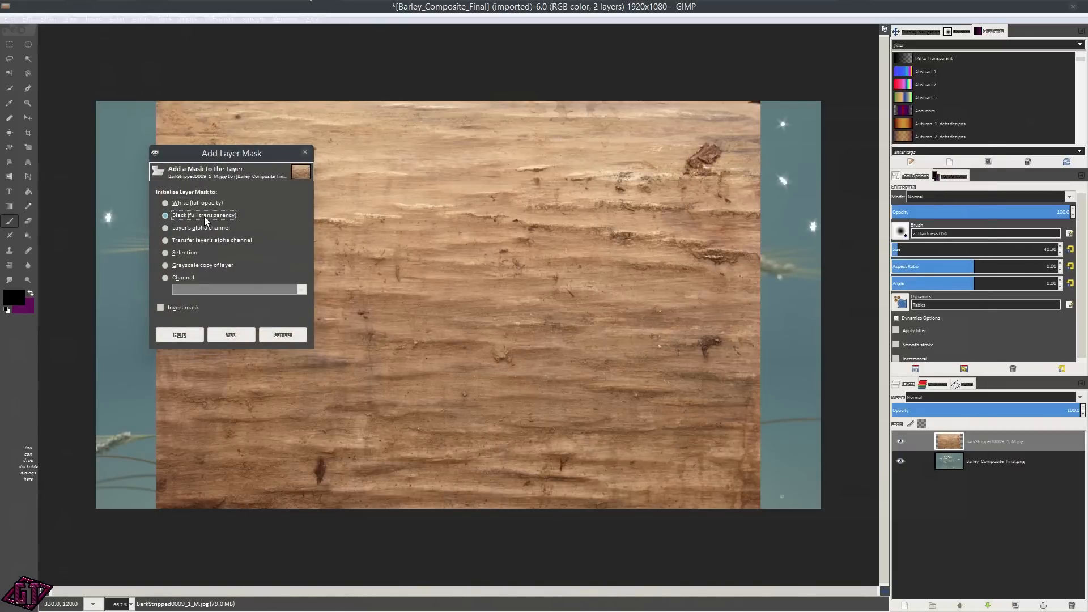
left_click(229, 336)
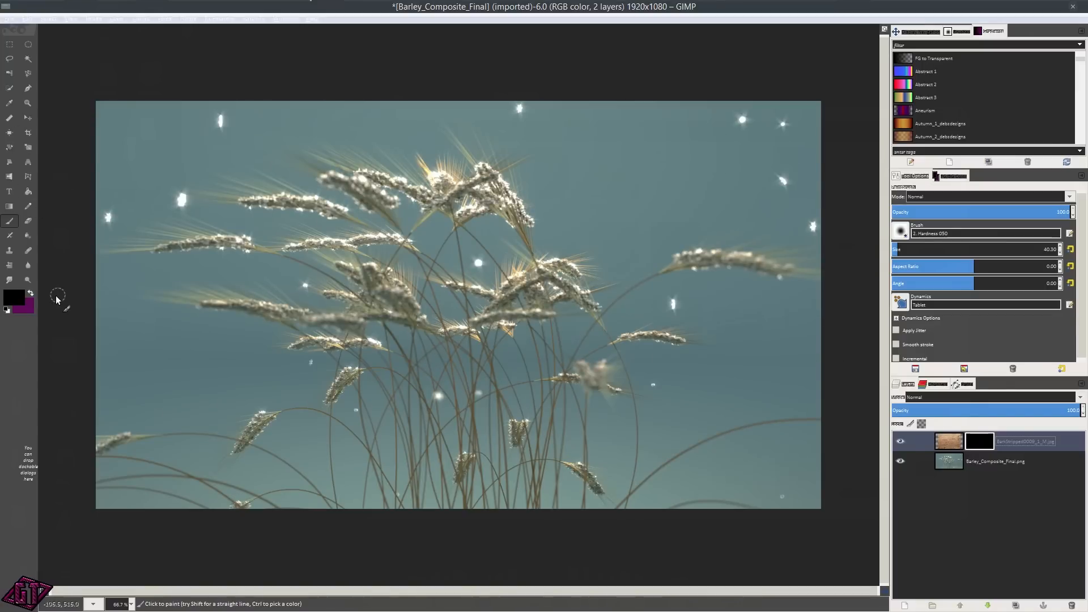
Swap the foreground and background colors and change the foreground color to white.
left_click(31, 294)
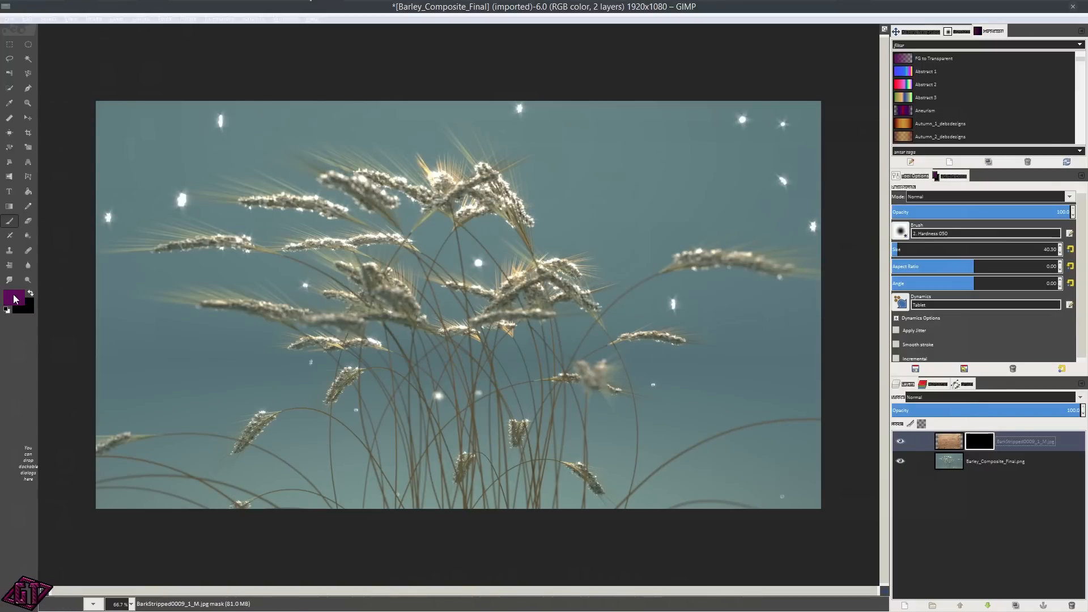
left_click(14, 299)
left_click_drag(534, 78, 659, 226)
left_click(650, 213)
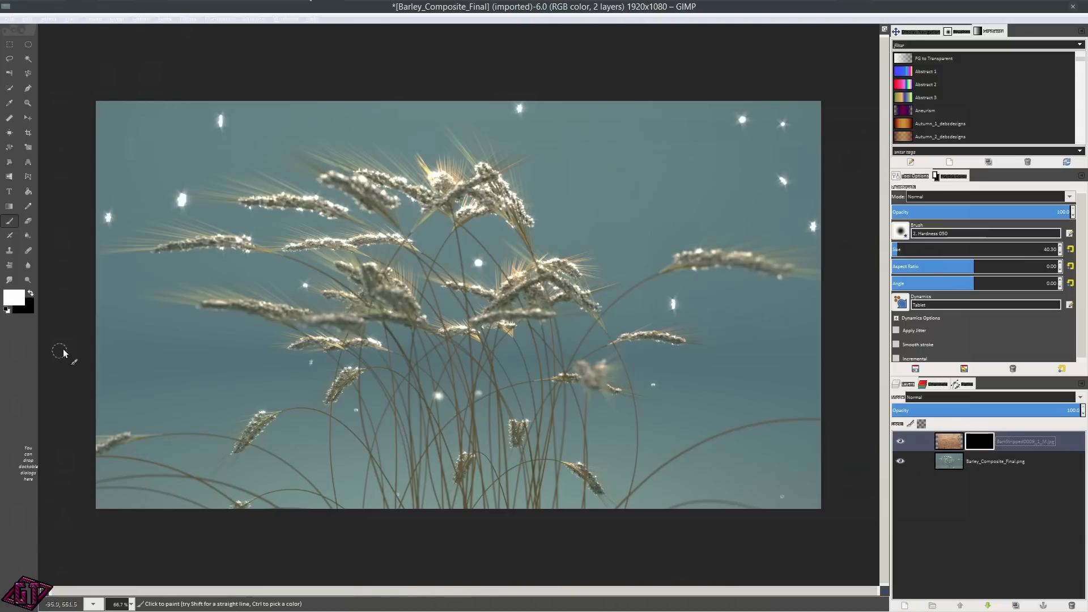
Paint winding white strokes on the bark layer's black mask over the barley.
mouse_move(351, 243)
left_mouse_down()
mouse_move(408, 260)
mouse_move(419, 308)
mouse_move(397, 364)
mouse_move(333, 393)
mouse_move(281, 356)
mouse_move(189, 224)
mouse_move(190, 176)
mouse_move(443, 188)
mouse_move(488, 153)
mouse_move(472, 222)
mouse_move(539, 272)
mouse_move(561, 335)
left_mouse_up()
mouse_move(543, 446)
left_mouse_down()
mouse_move(469, 403)
mouse_move(452, 237)
mouse_move(428, 220)
mouse_move(610, 140)
mouse_move(606, 347)
mouse_move(702, 405)
mouse_move(604, 432)
mouse_move(641, 257)
mouse_move(626, 214)
mouse_move(603, 250)
mouse_move(608, 312)
mouse_move(520, 366)
mouse_move(439, 450)
mouse_move(416, 400)
mouse_move(379, 445)
mouse_move(361, 336)
mouse_move(505, 321)
mouse_move(378, 227)
mouse_move(550, 286)
mouse_move(478, 340)
mouse_move(614, 458)
mouse_move(491, 462)
left_mouse_up()
Undo the white strokes and the black layer mask on the bark layer.
key("ctrl+z")
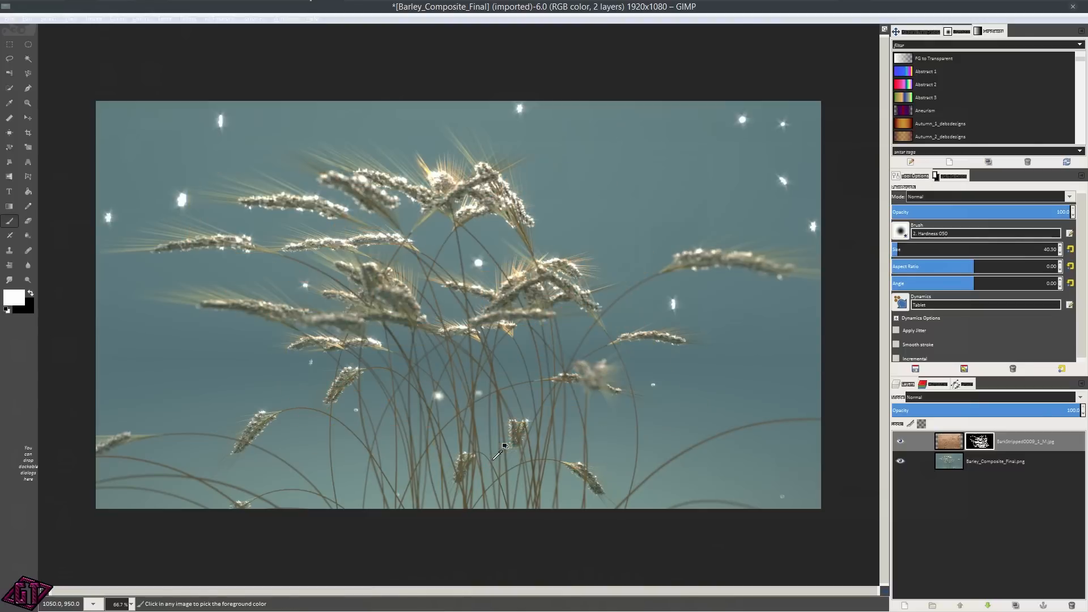
key("ctrl+z")
key("ctrl+z")
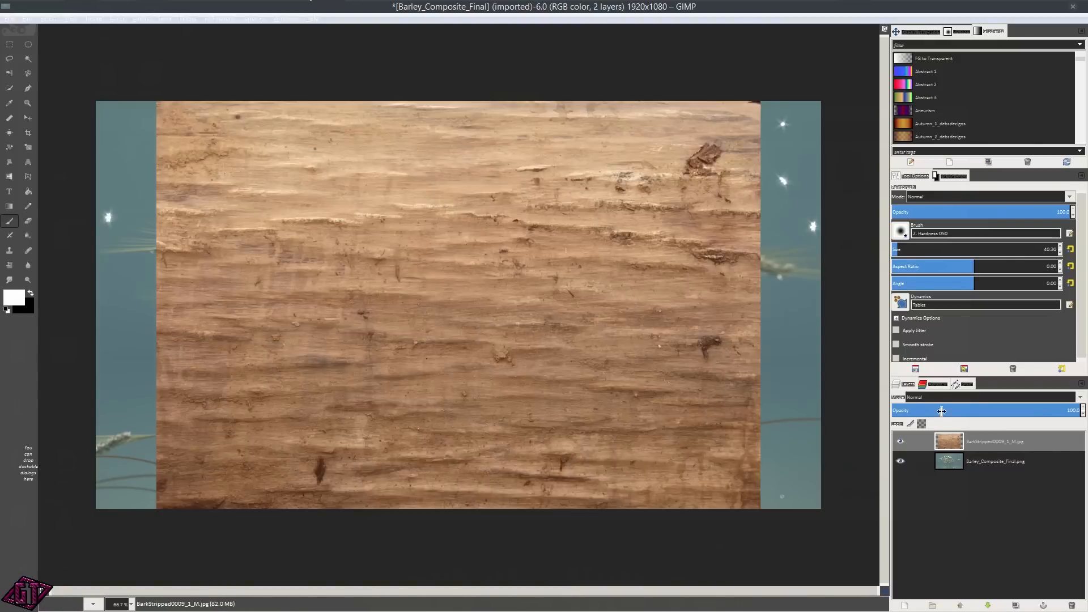
right_click(983, 443)
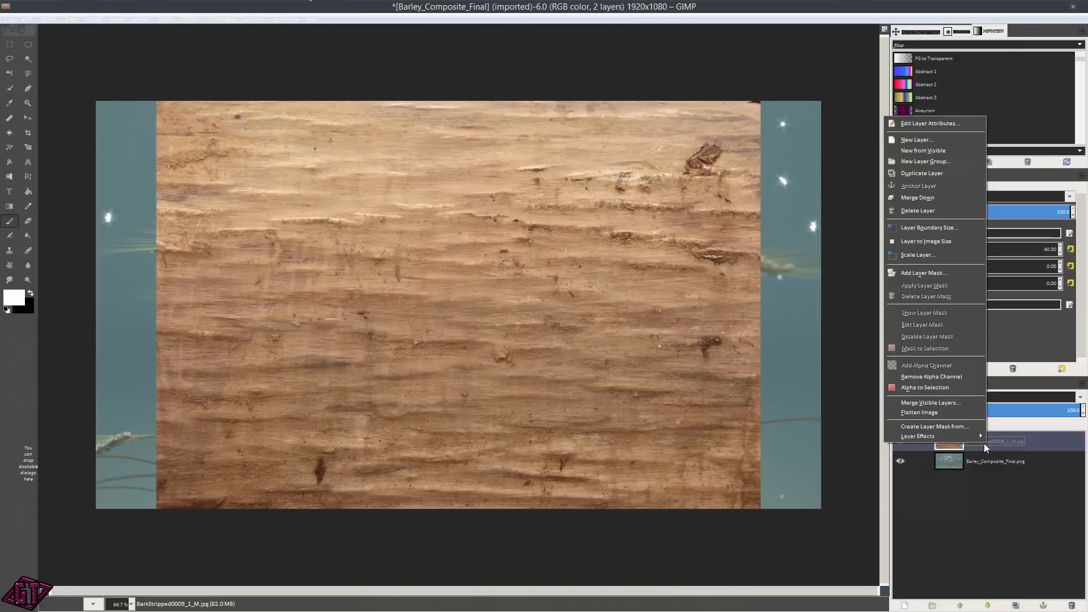
left_click(911, 275)
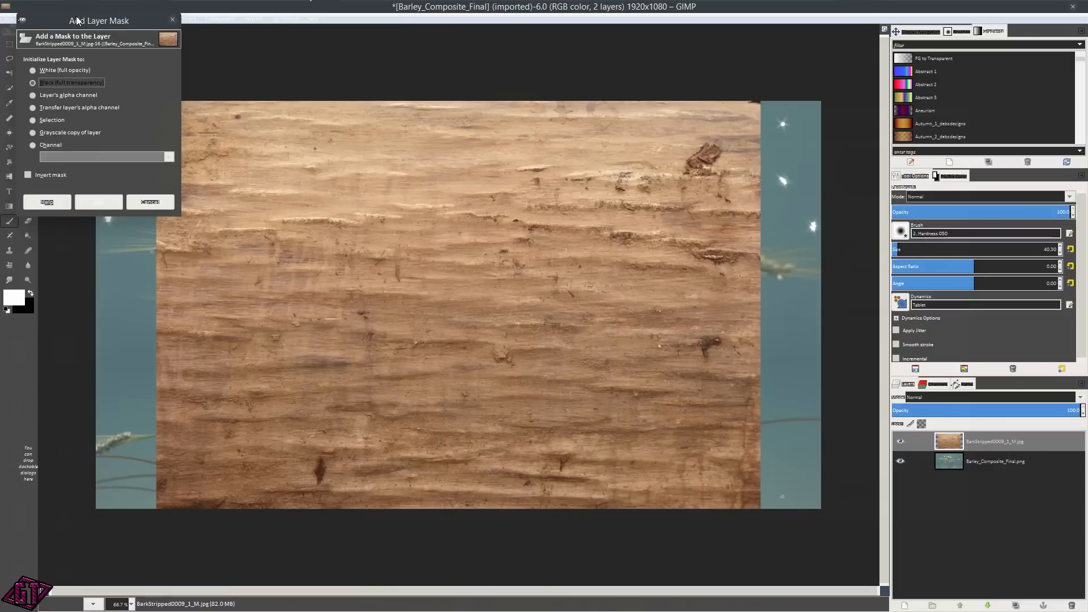
left_click_drag(77, 20, 178, 37)
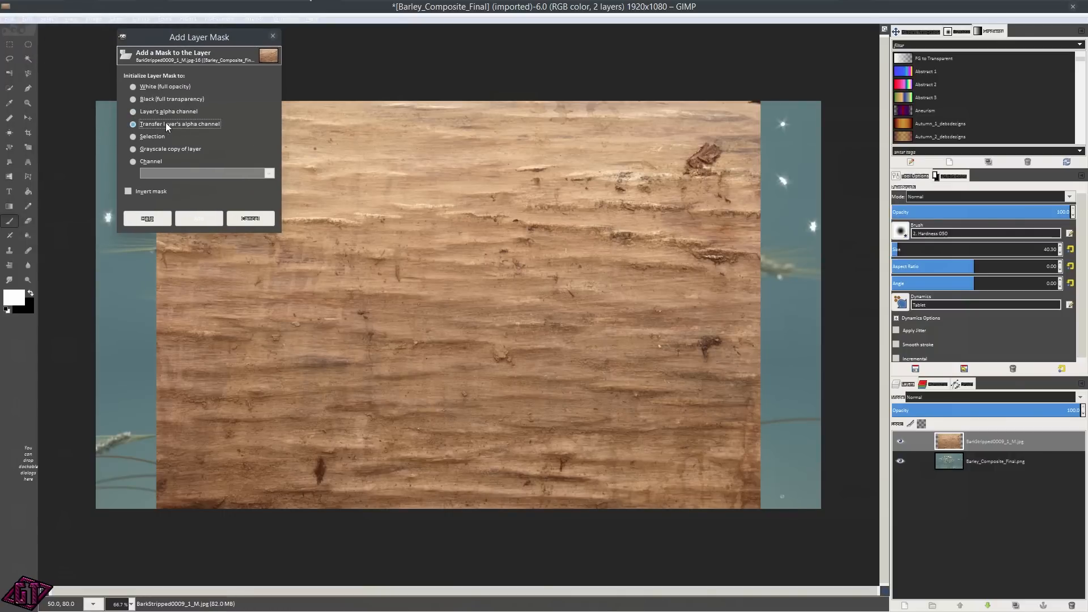
left_click(151, 137)
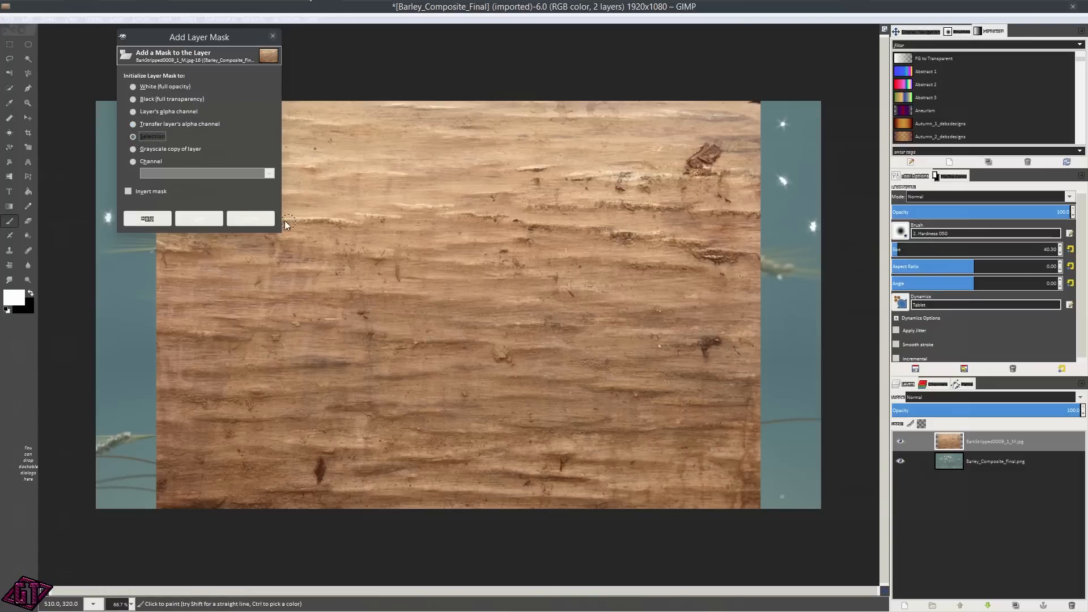
left_click(250, 218)
Mask the bark layer to a centered circular selection about 730 px wide using a Selection layer mask, and clear the selection.
left_click(29, 45)
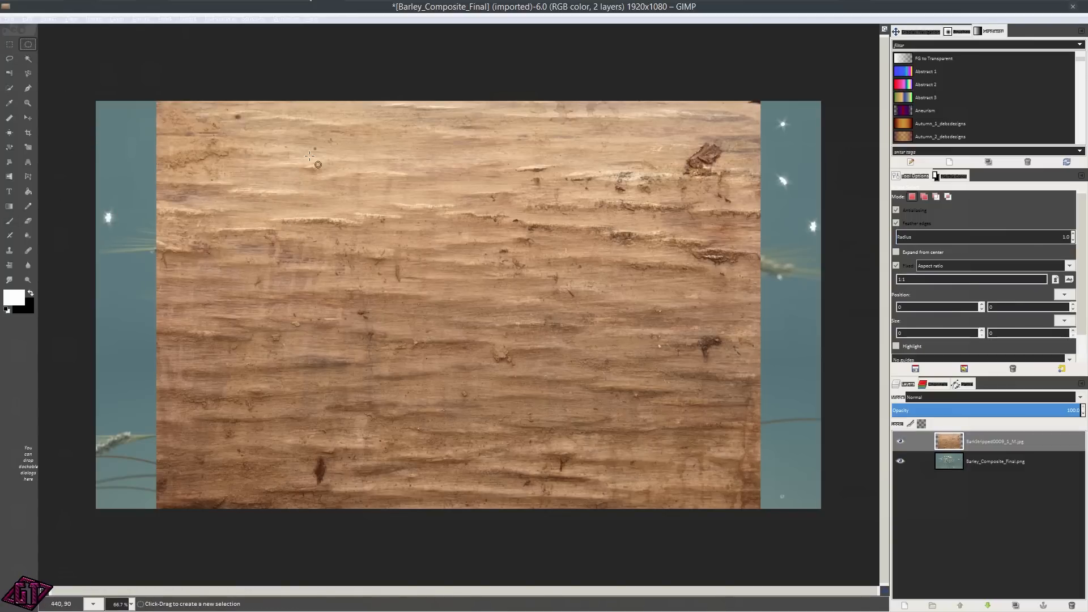
left_click_drag(326, 193, 602, 453)
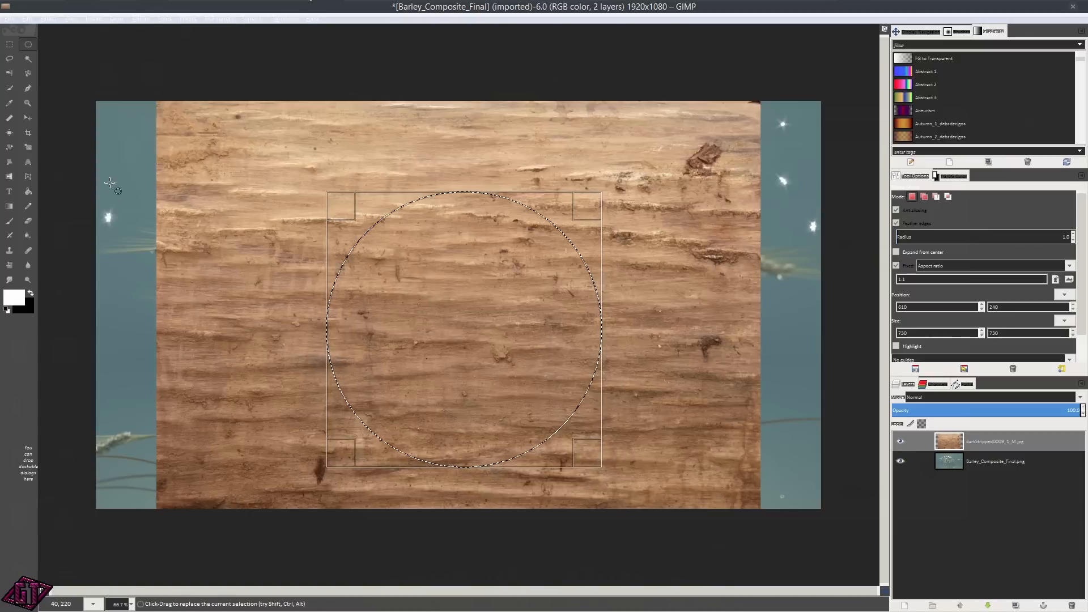
right_click(896, 441)
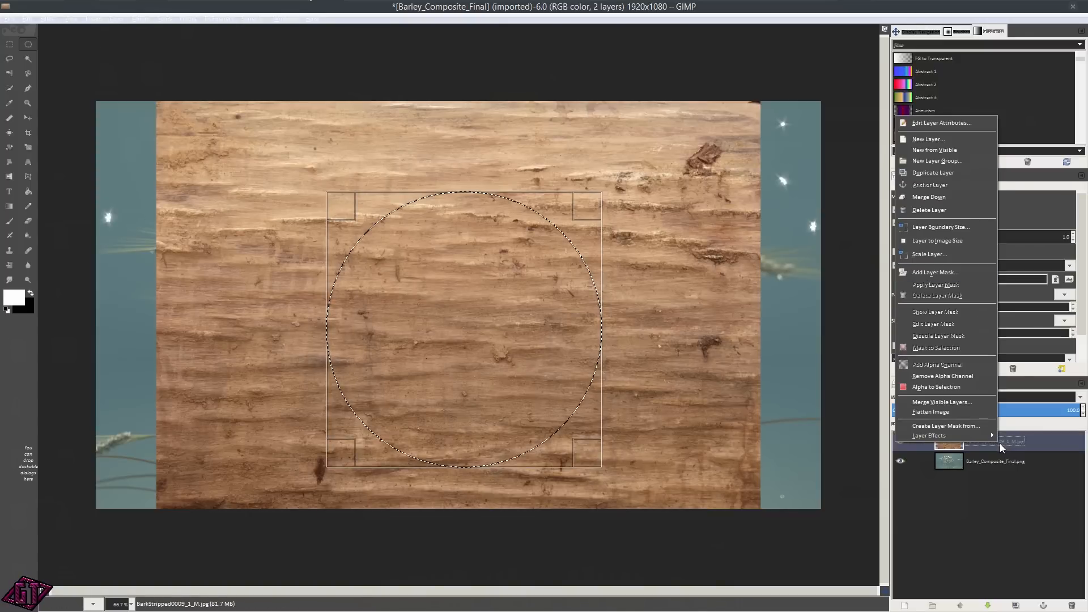
left_click(935, 272)
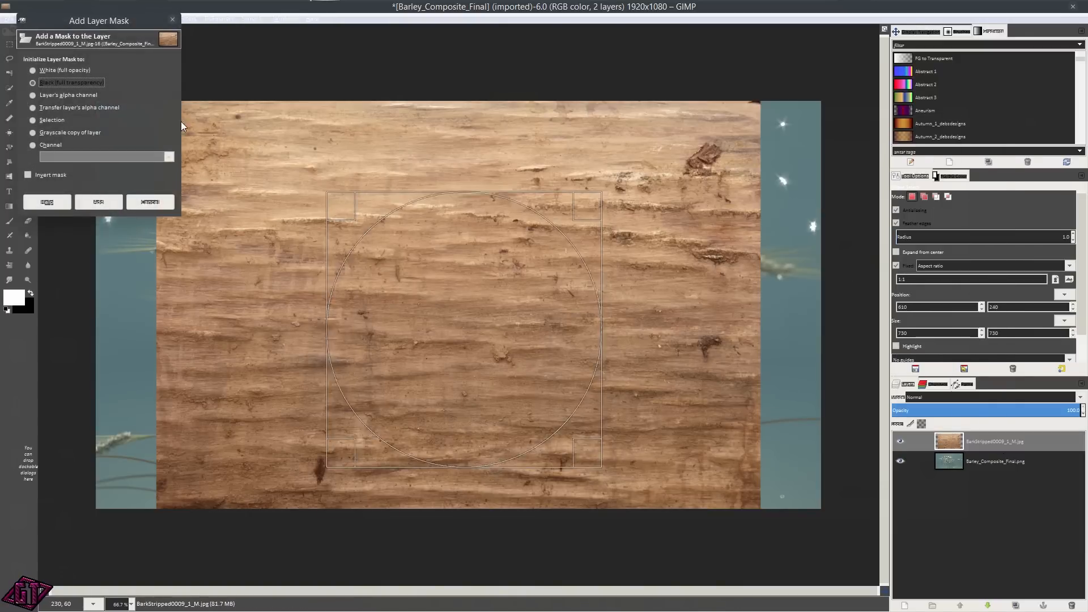
left_click(33, 119)
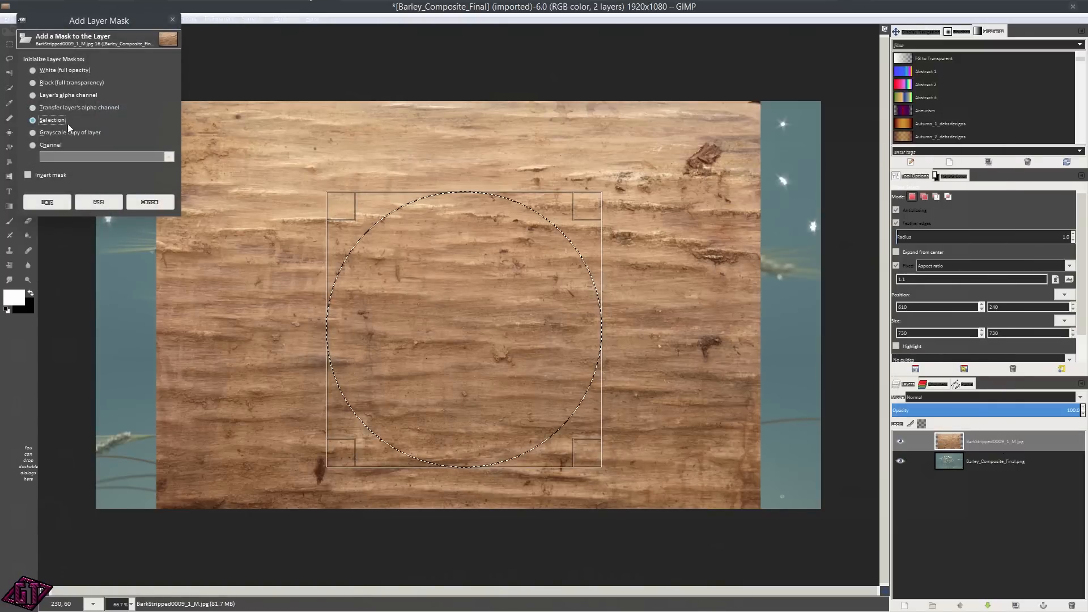
left_click(99, 201)
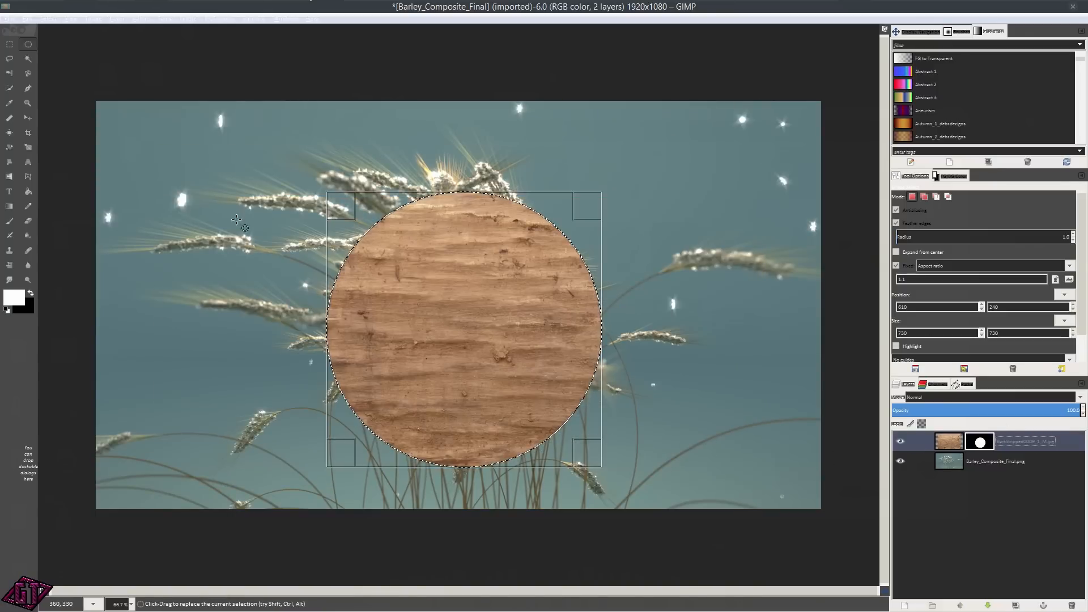
key("ctrl+shift+a")
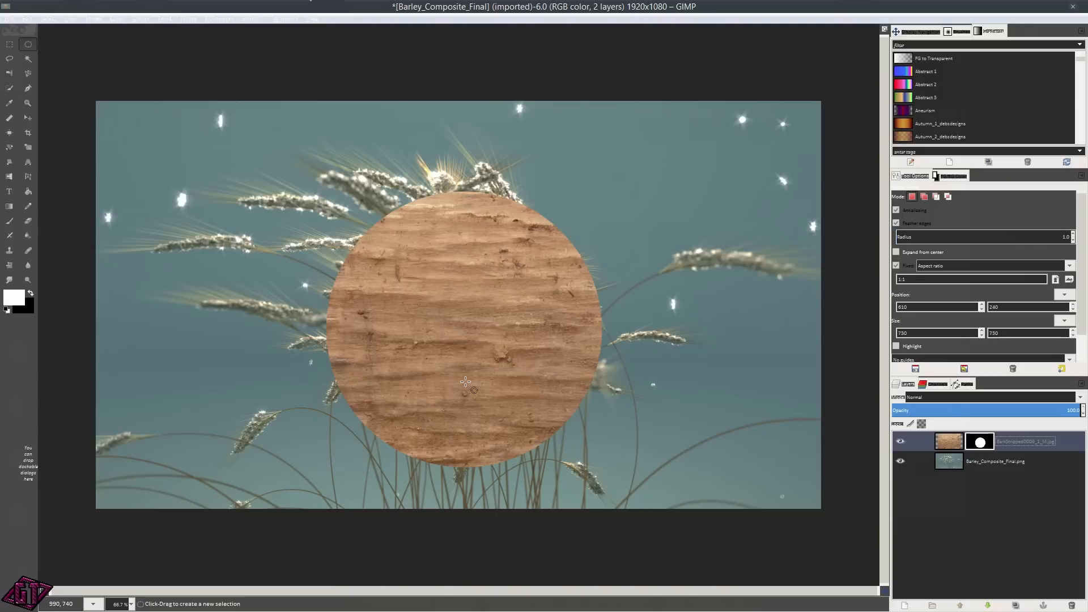
scroll(392, 295, "up", 2)
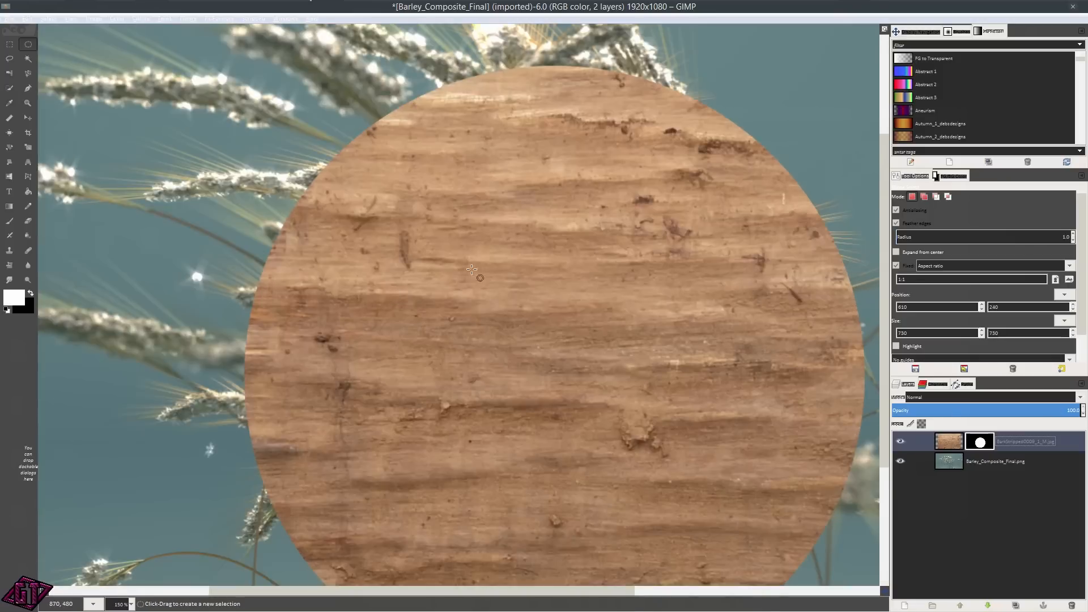
scroll(503, 270, "down", 2)
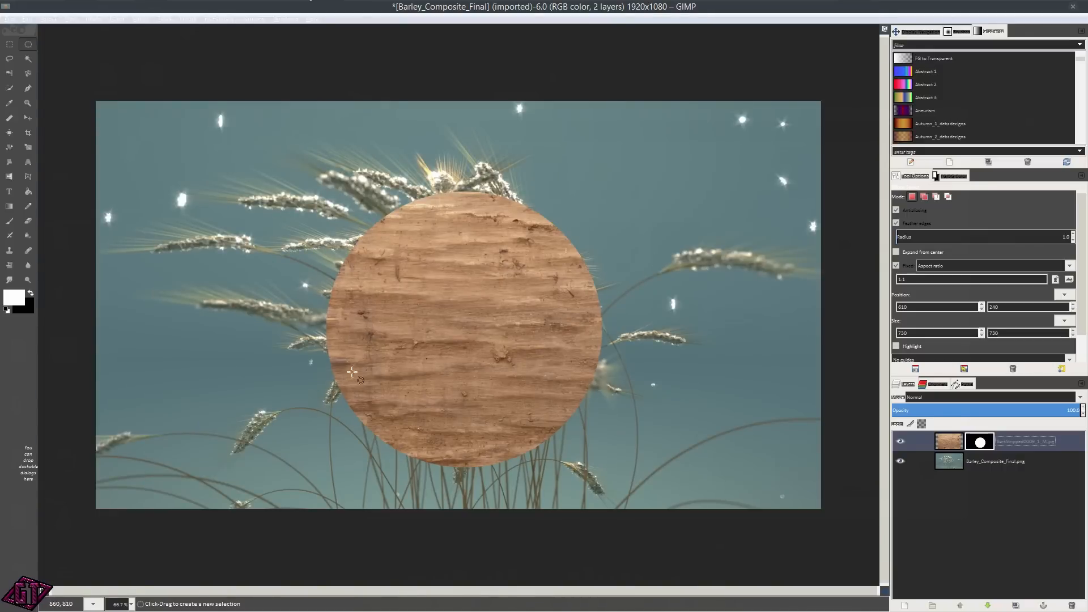
Undo the deselection, the circular layer mask and the circle selection on the bark layer.
key("ctrl+z")
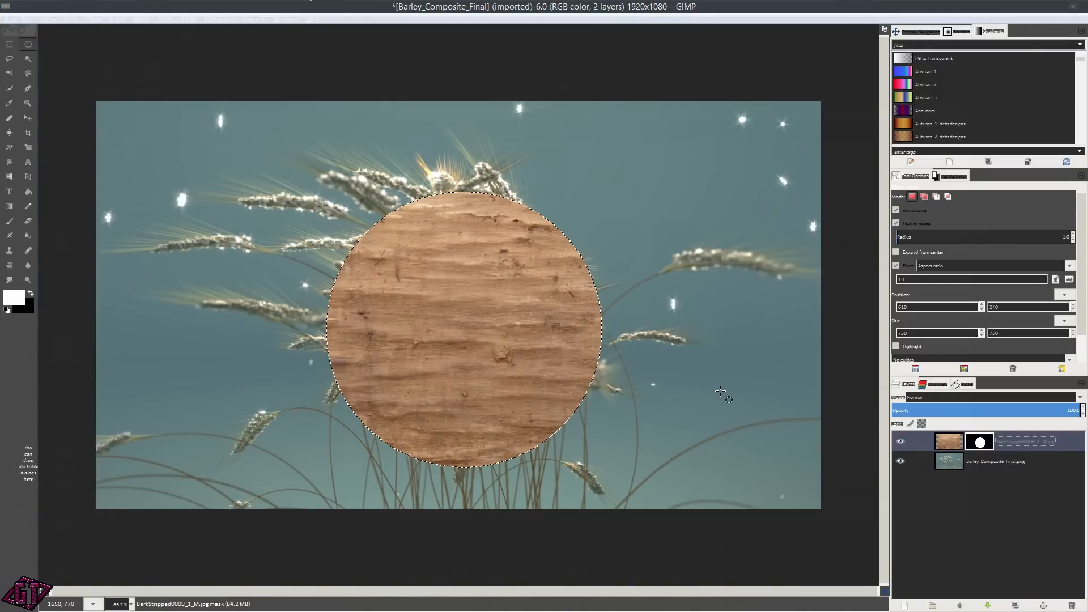
key("ctrl+z")
key("ctrl+z")
Add a layer mask to the bark layer initialized to Grayscale copy of layer.
right_click(1004, 452)
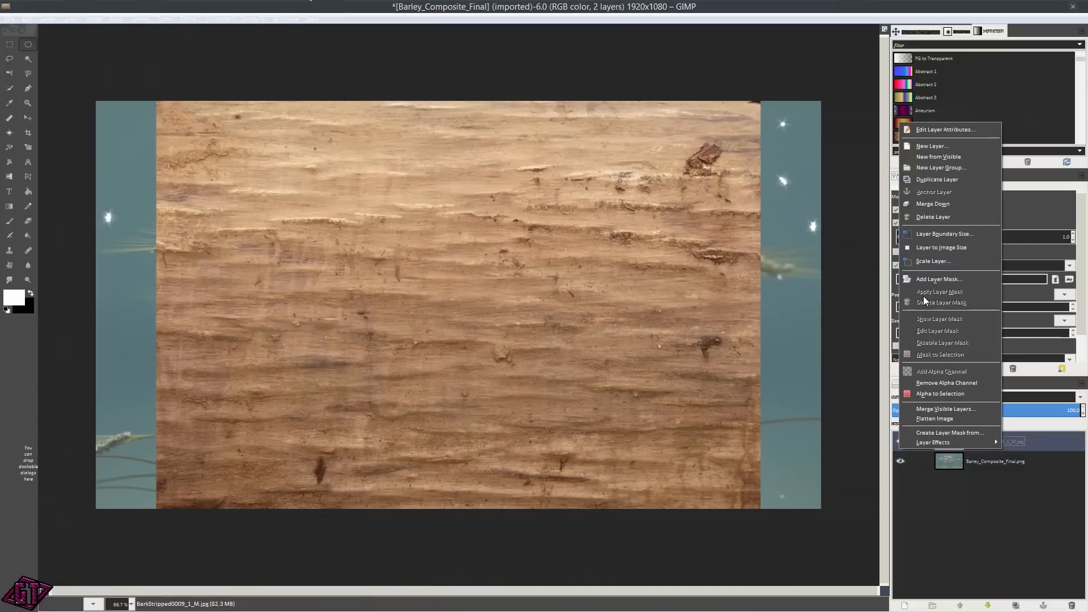
left_click(935, 279)
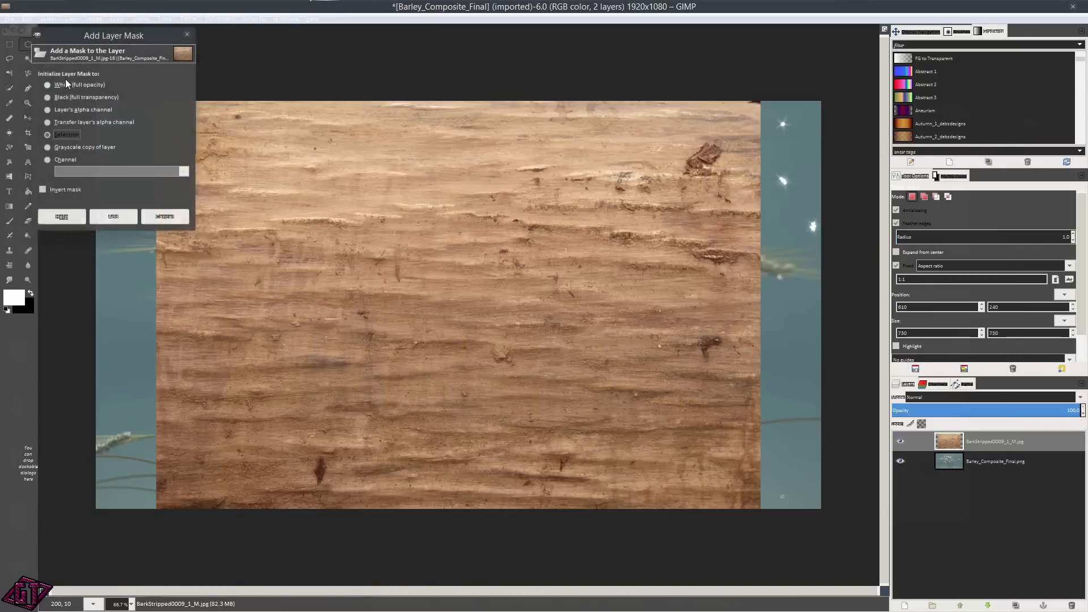
left_click(92, 146)
left_click(115, 216)
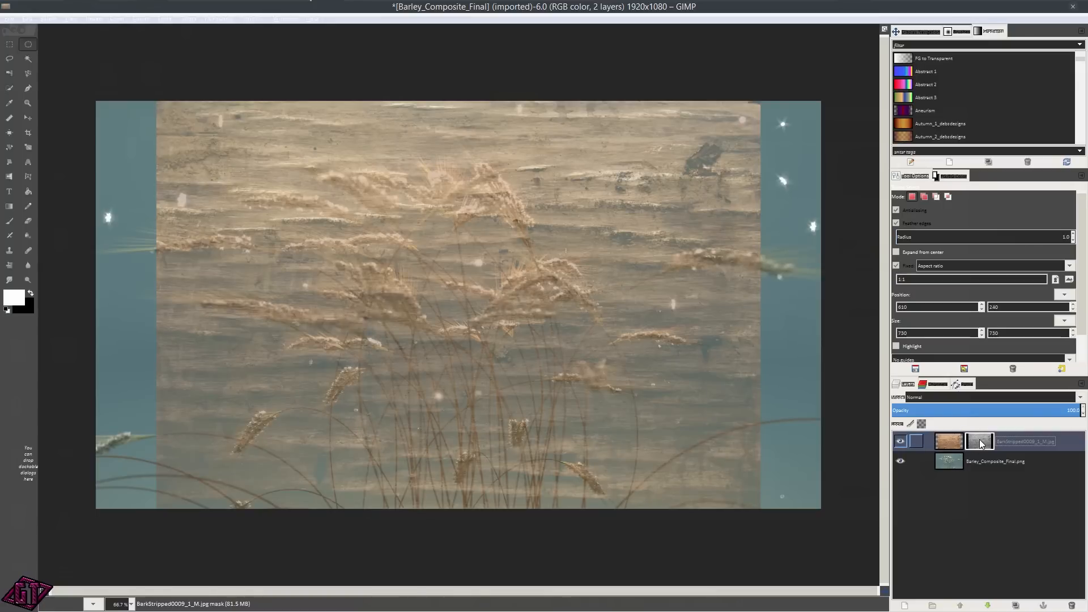
Show the bark layer's grayscale mask on the canvas, return to the normal view and examine how the bark blends with the barley.
right_click(982, 444)
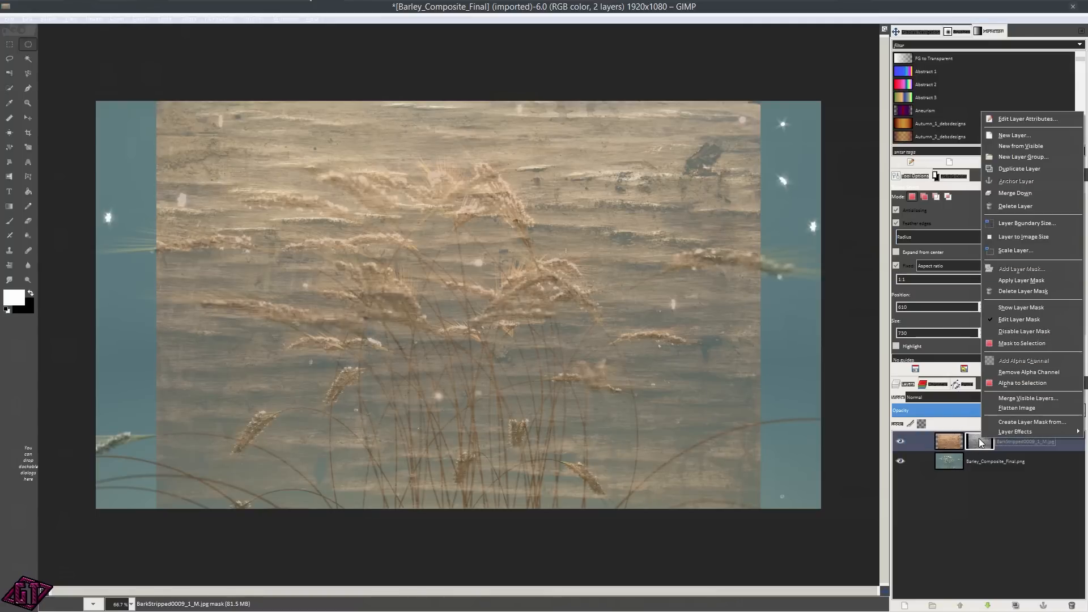
left_click(980, 440)
left_click(977, 444, "alt")
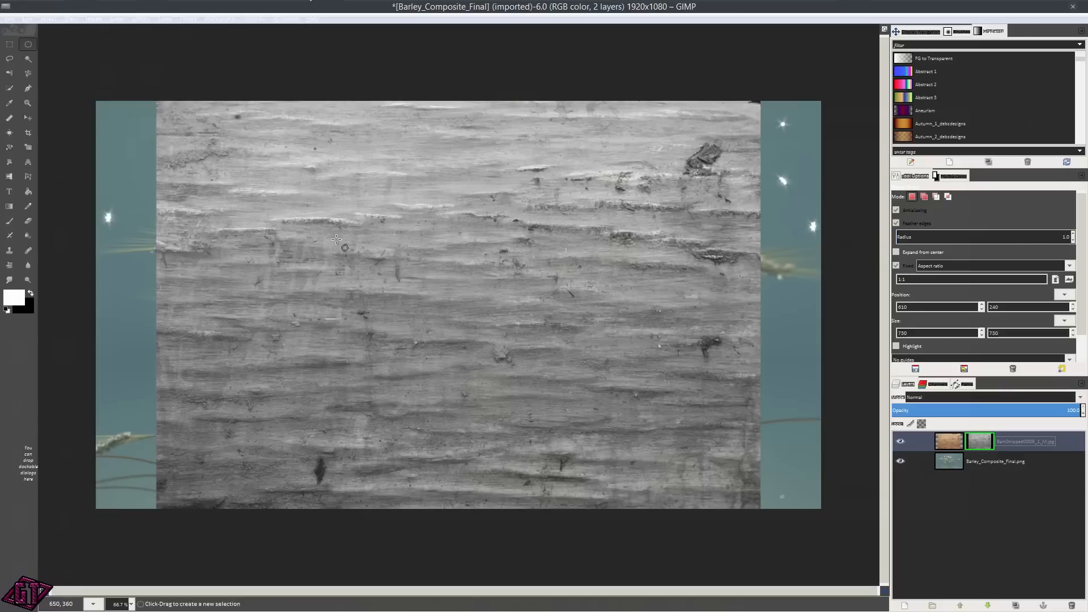
left_click(980, 441, "alt")
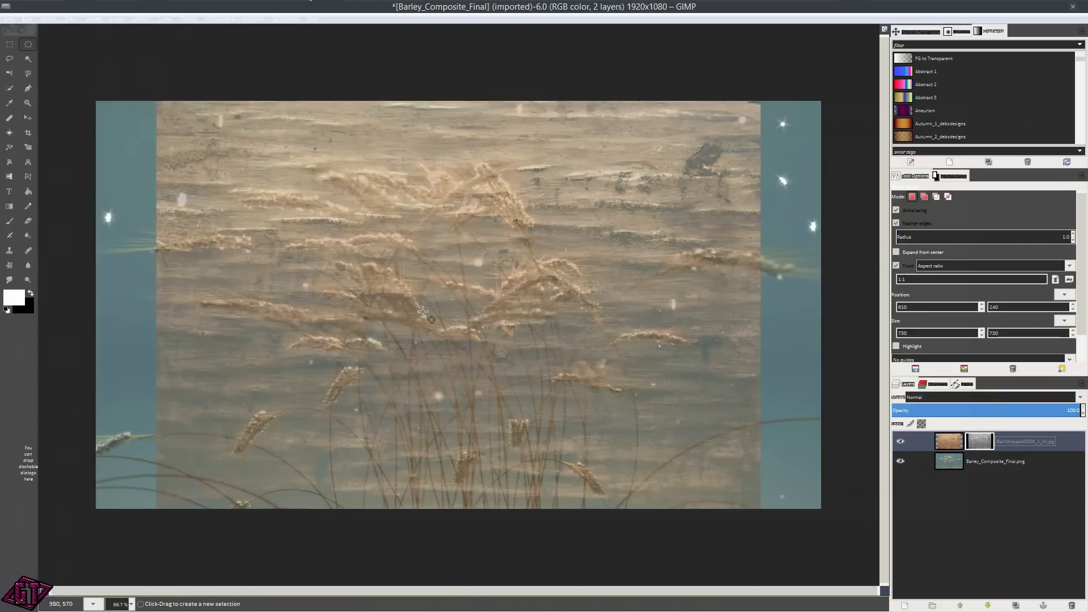
scroll(408, 226, "down", 1)
scroll(408, 227, "down", 2)
scroll(408, 227, "up", 3)
scroll(446, 173, "up", 1)
scroll(446, 173, "down", 2)
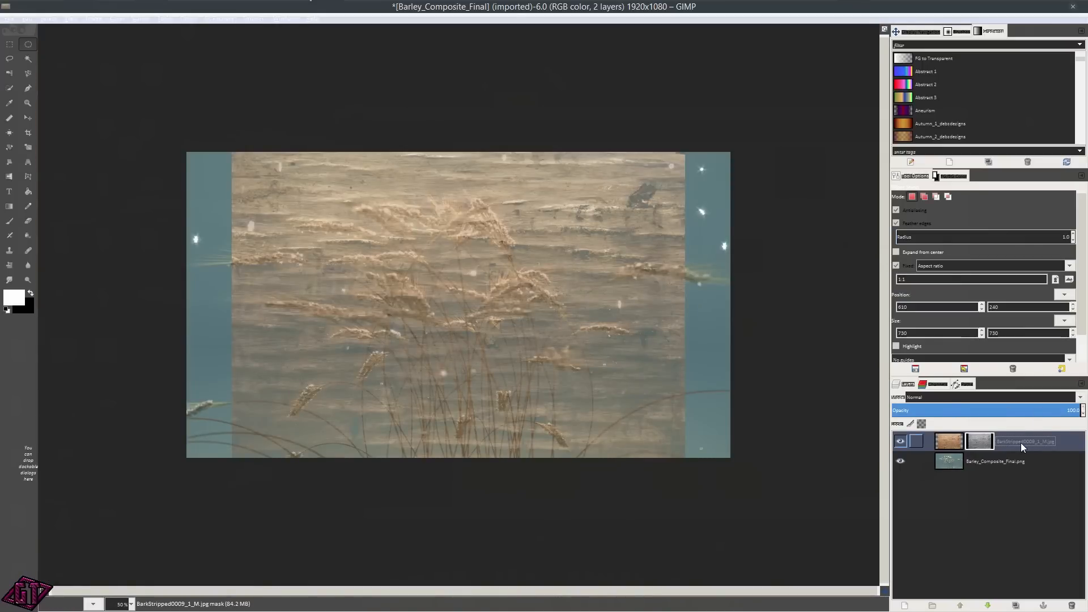
Undo the grayscale layer mask on the bark layer.
key("ctrl+z")
key("ctrl+z")
key("ctrl+z")
Examine the bark layer's Scale Layer and Layer Boundary Size settings and the related sizing commands without changing anything.
right_click(998, 443)
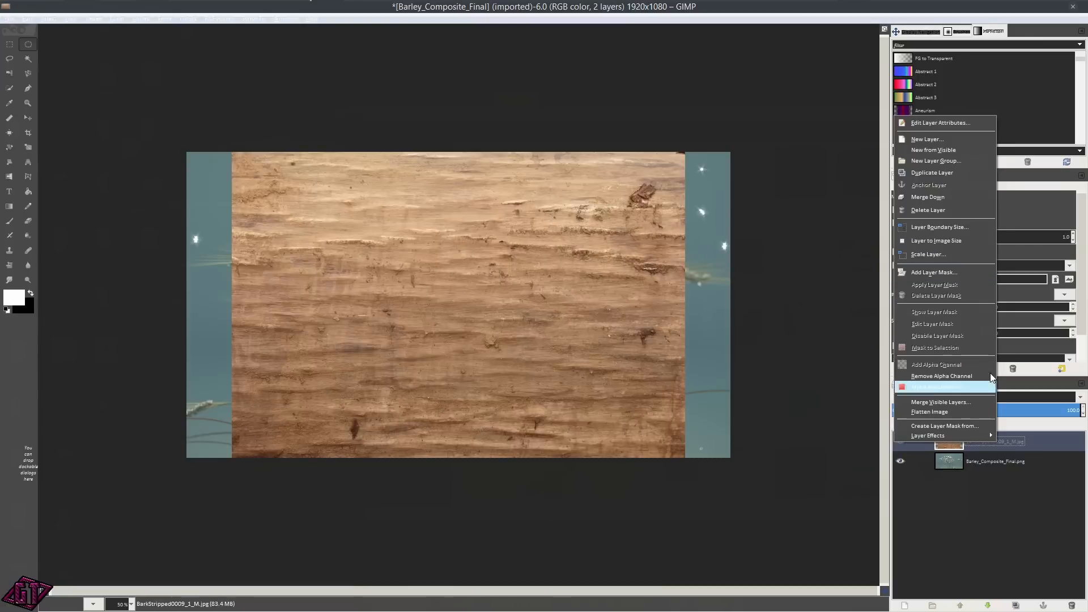
left_click(944, 254)
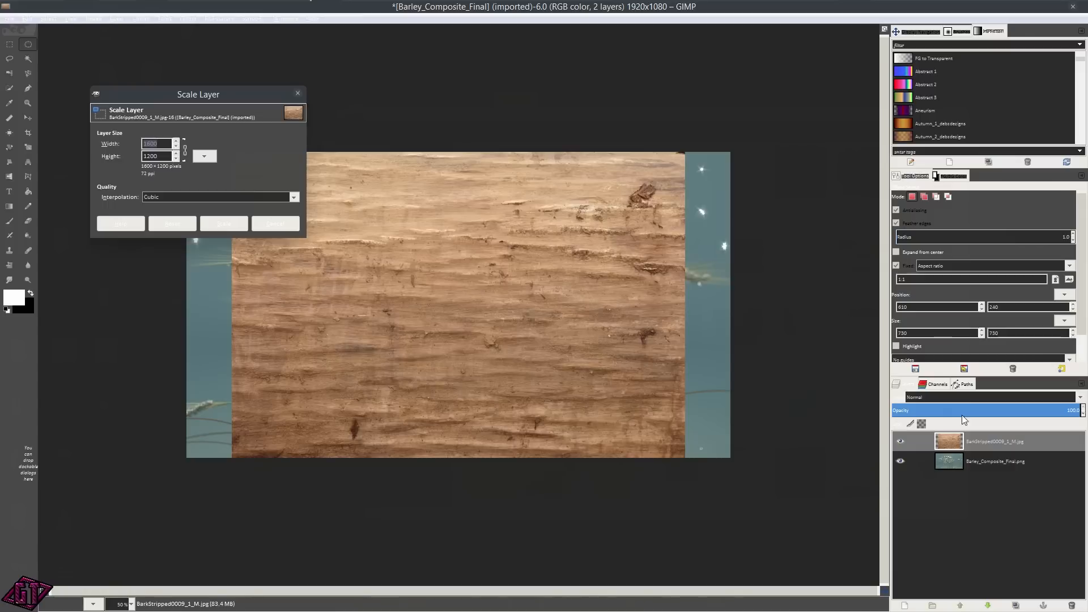
left_click(94, 20)
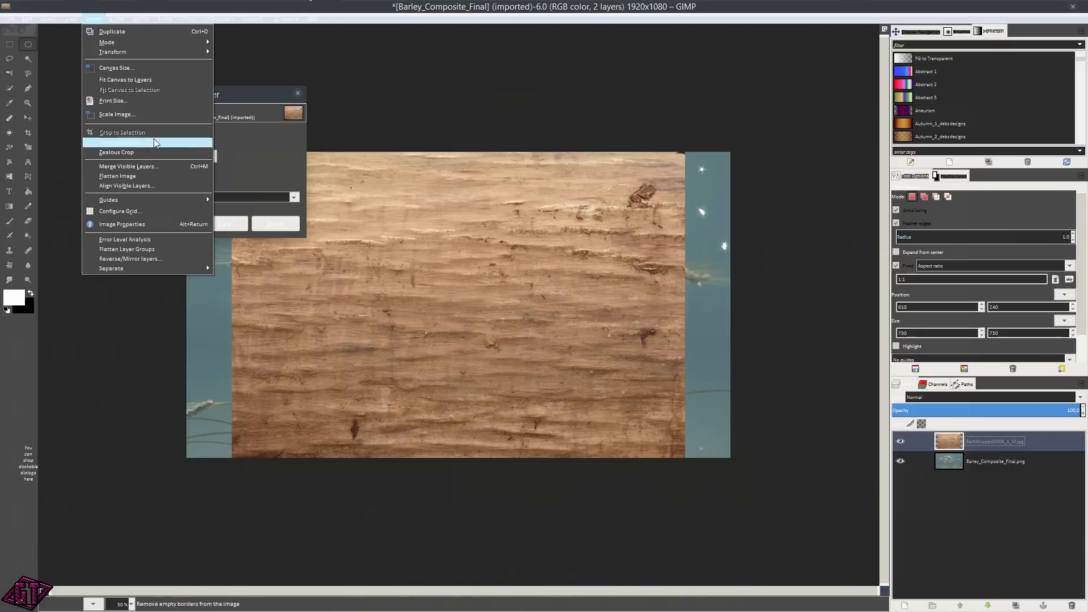
left_click(253, 97)
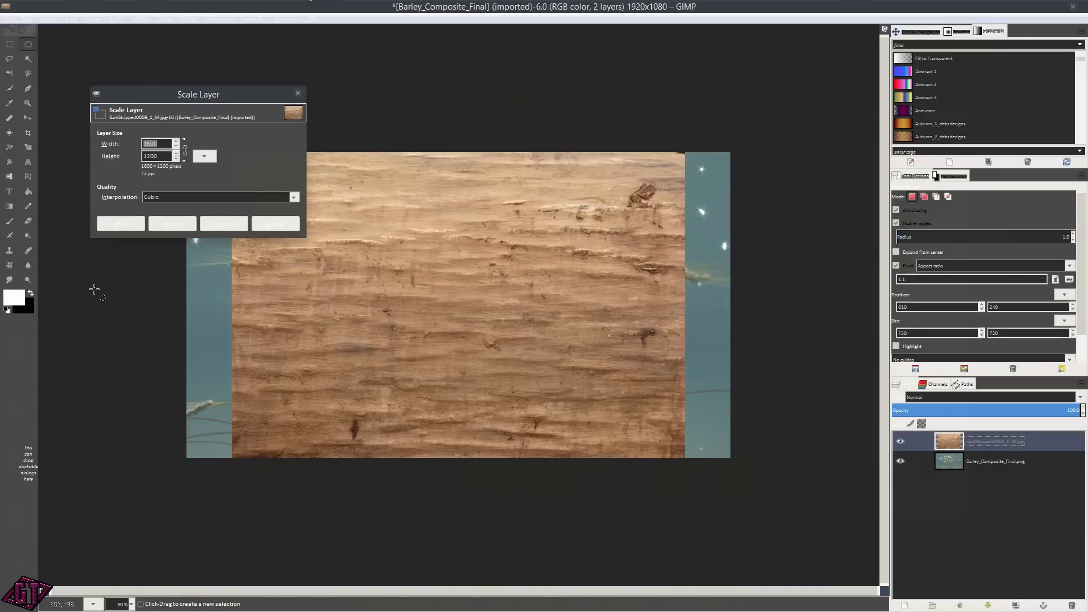
left_click(275, 225)
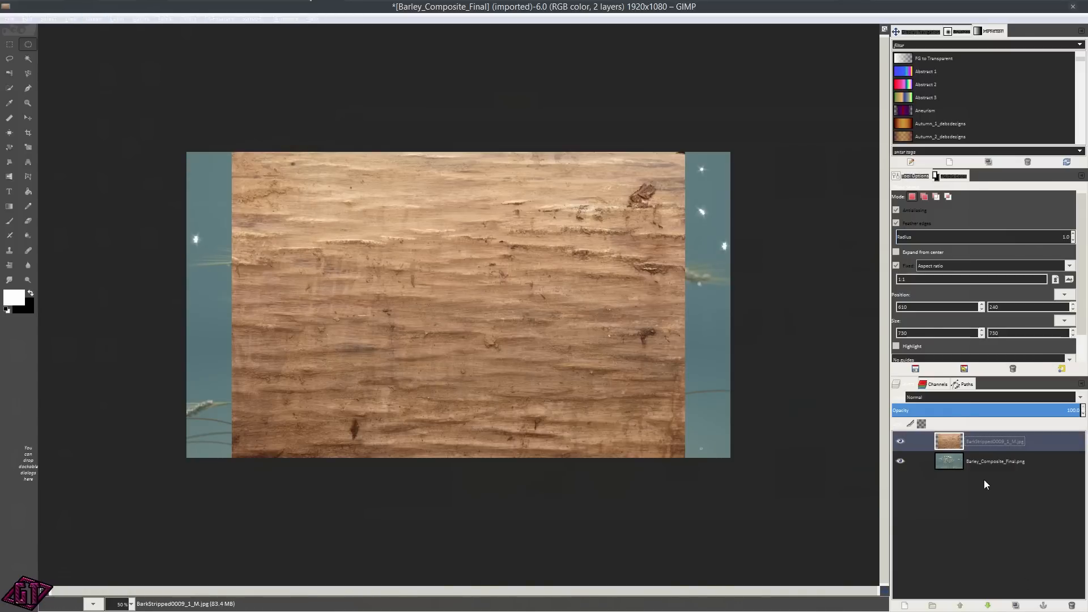
right_click(978, 443)
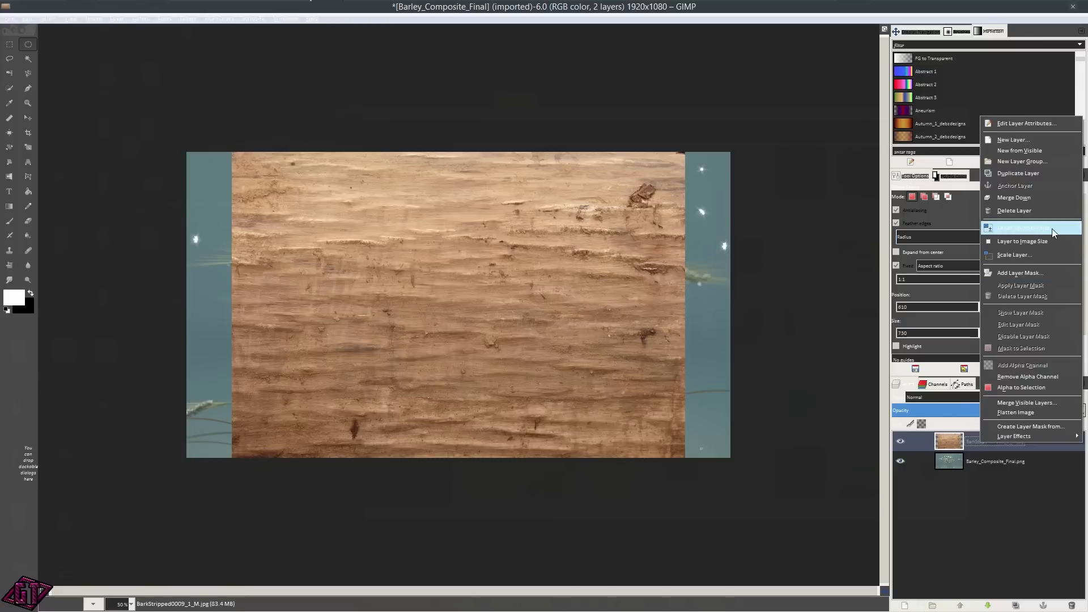
left_click(1034, 230)
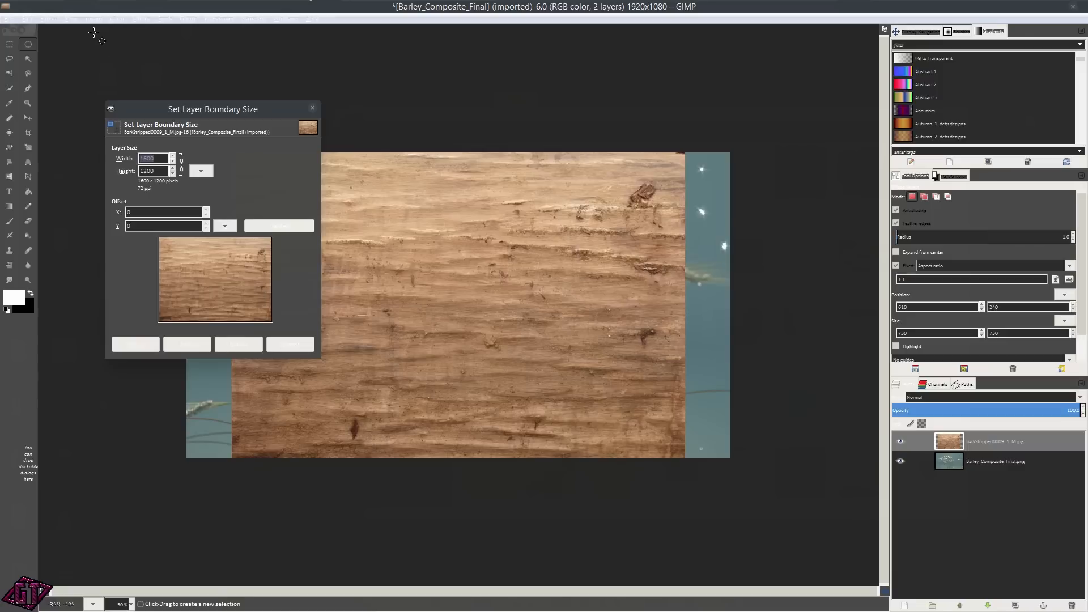
left_click(115, 20)
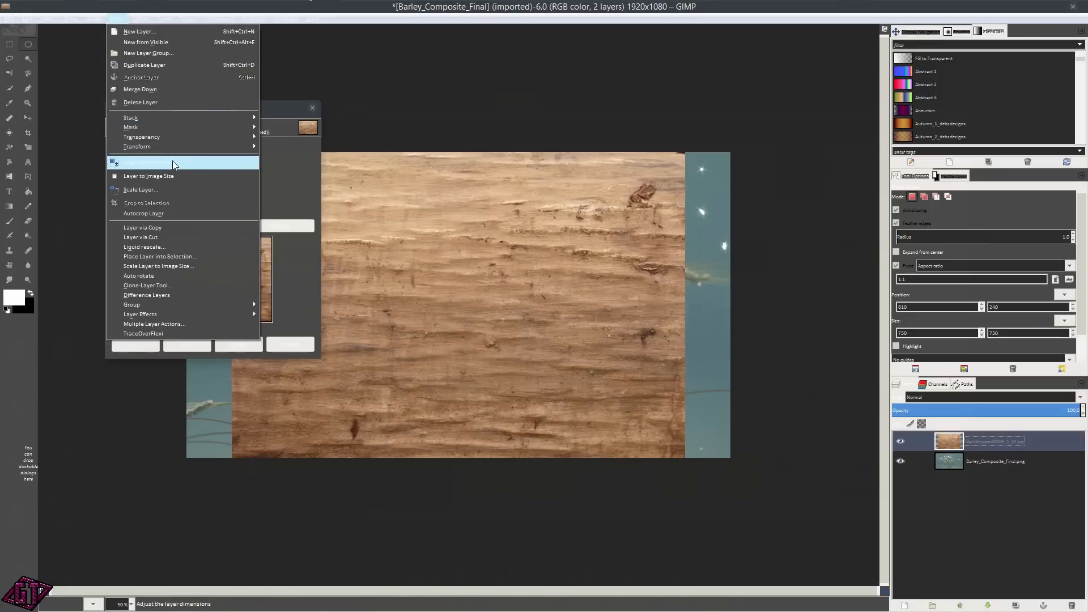
left_click(311, 172)
left_click(295, 345)
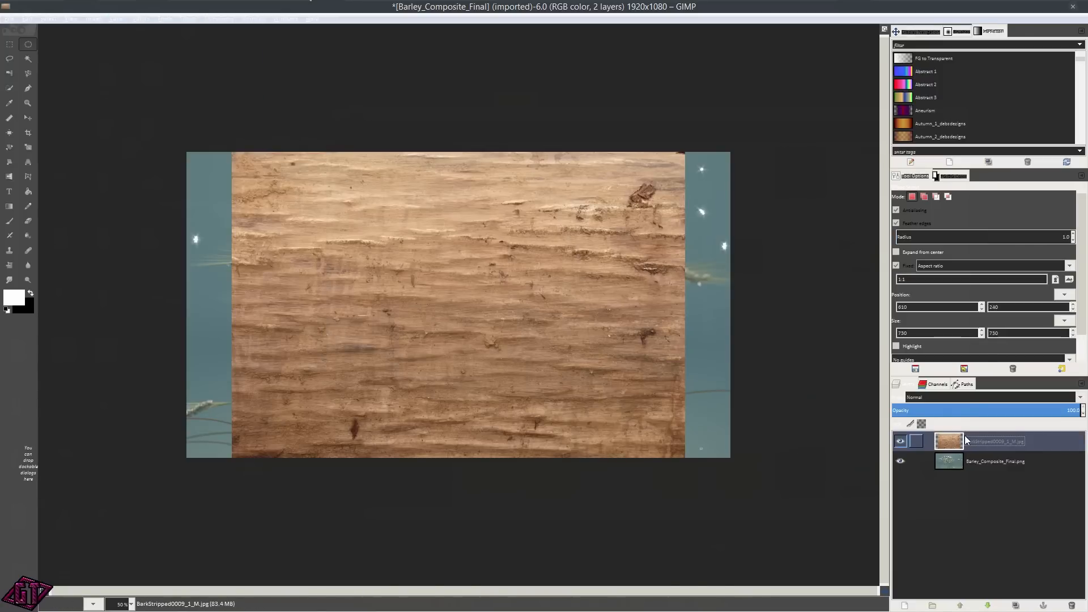
right_click(990, 436)
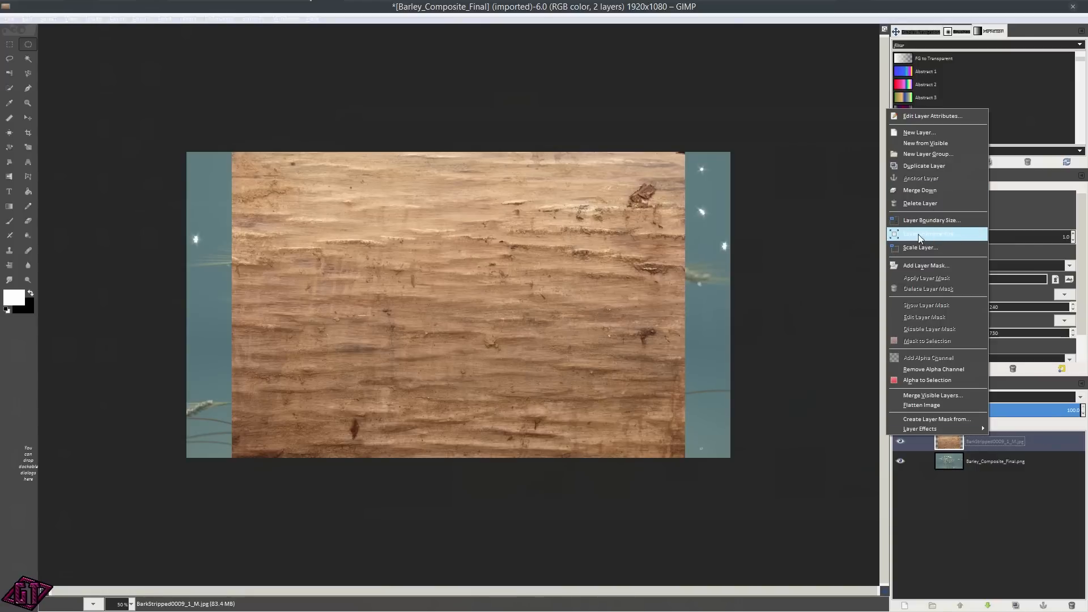
left_click(1039, 443)
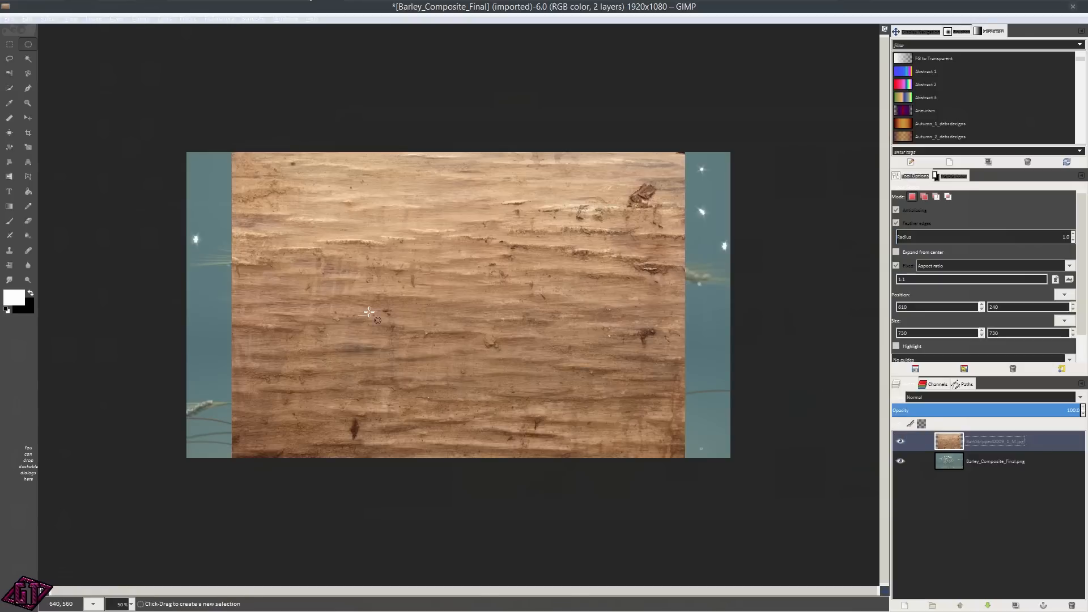
Scale the bark layer proportionally to about 2131 × 1598 px and position it so it covers the whole canvas.
key("shift+s")
left_click(442, 268)
left_click_drag(696, 481, 834, 567)
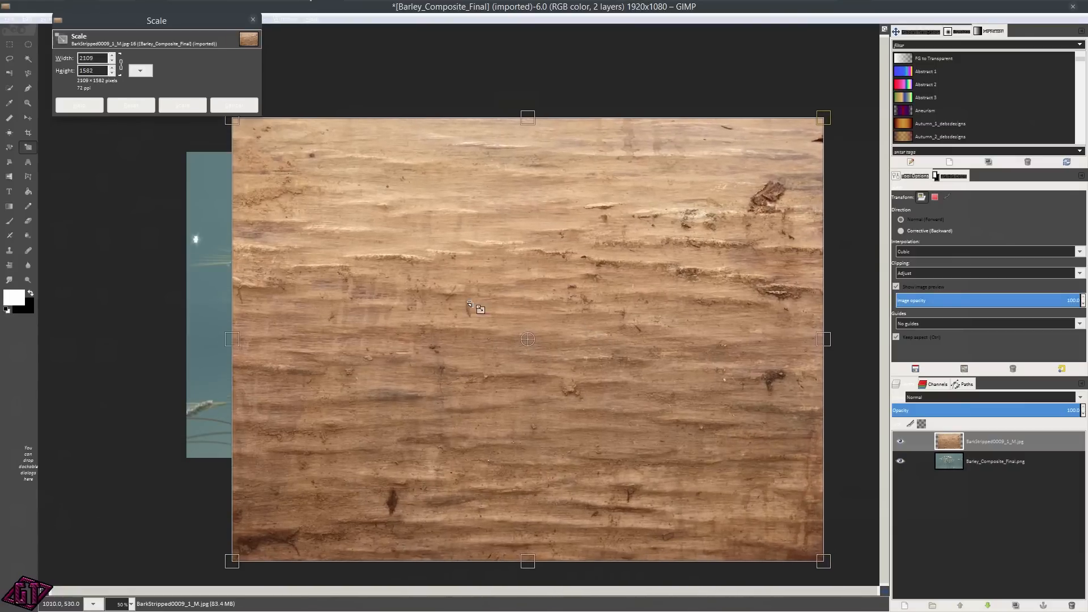
left_click_drag(470, 304, 473, 300)
left_click_drag(534, 335, 440, 330)
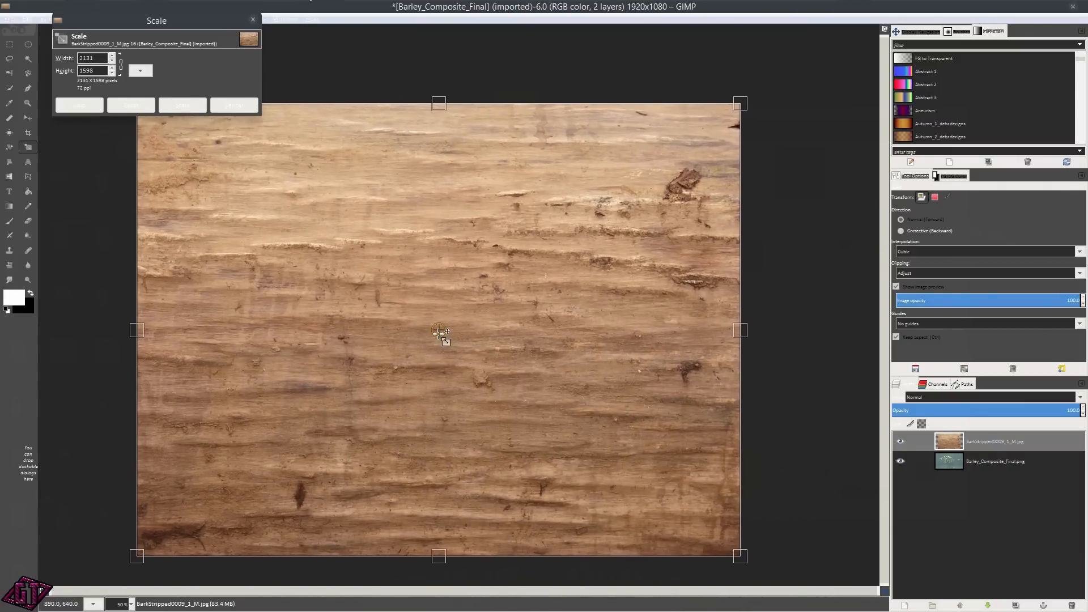
left_click(182, 105)
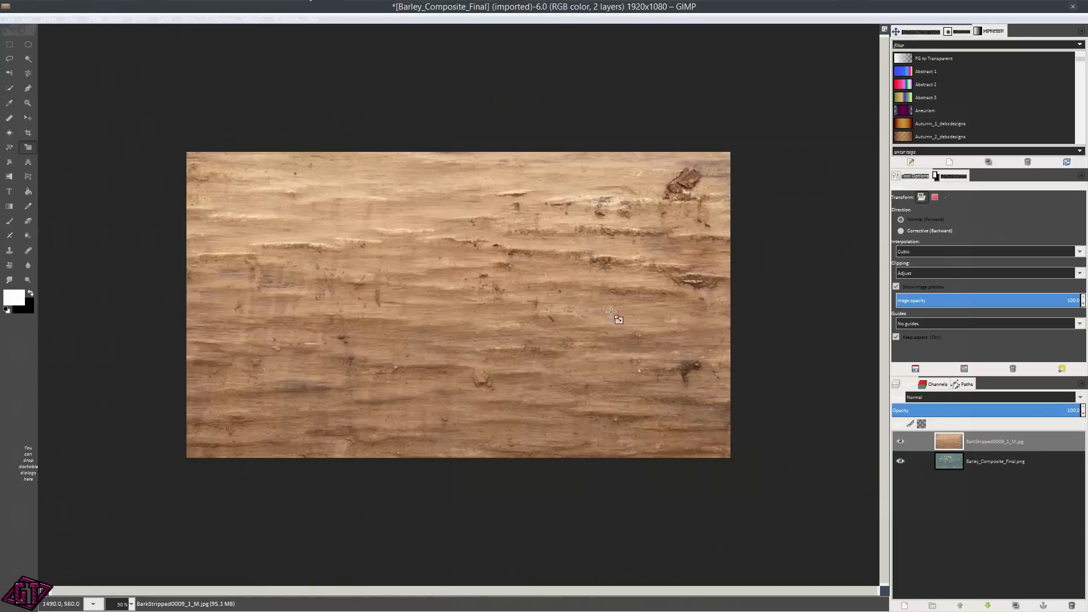
Examine how far the bark layer extends beyond the canvas with the Scale tool, leaving its size unchanged.
key("minus")
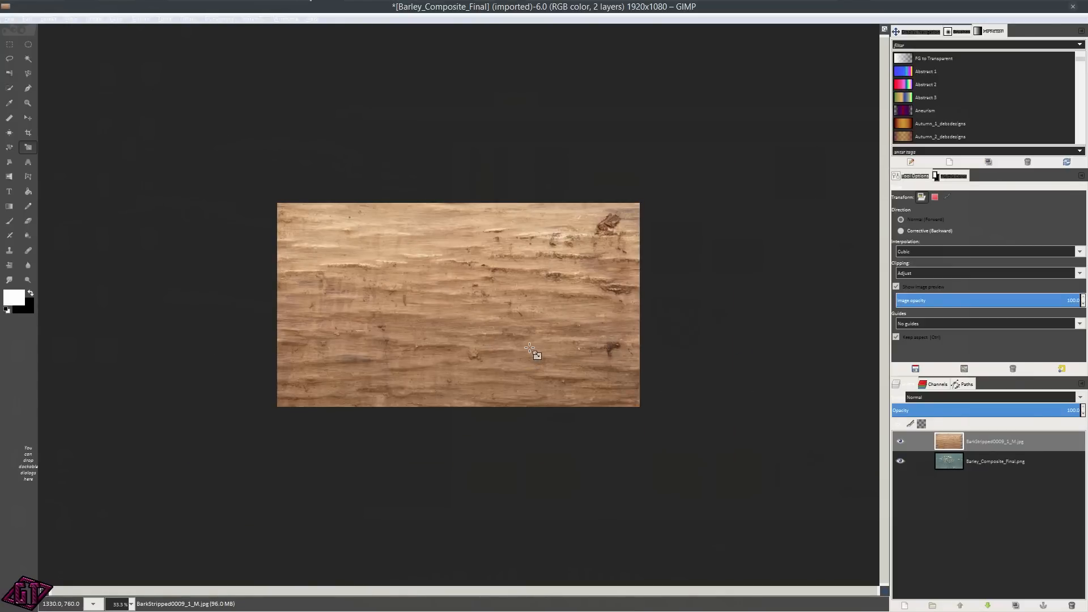
left_click(464, 307)
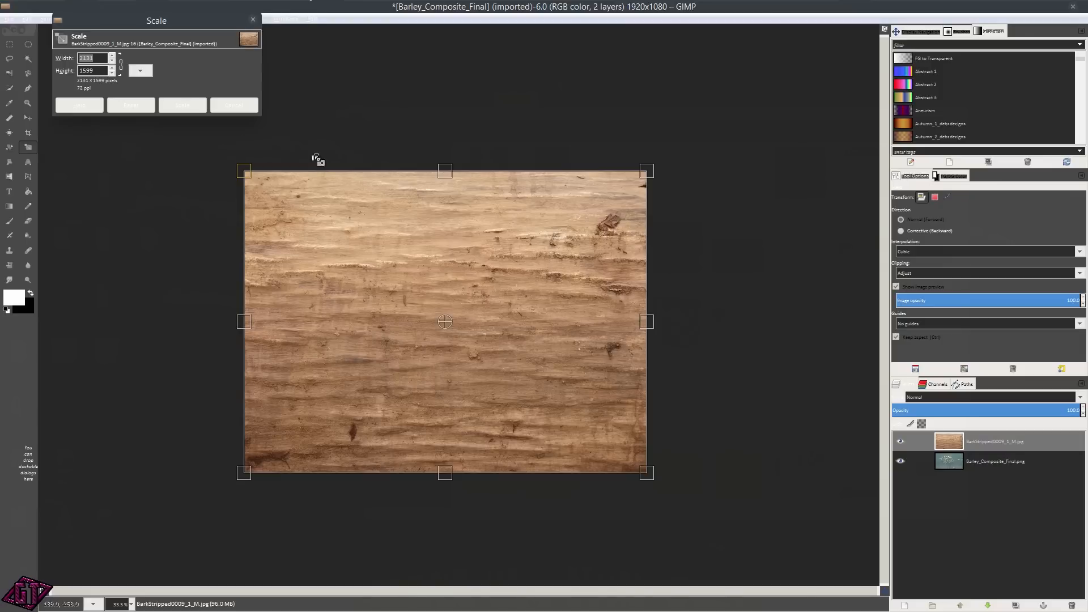
left_click(245, 105)
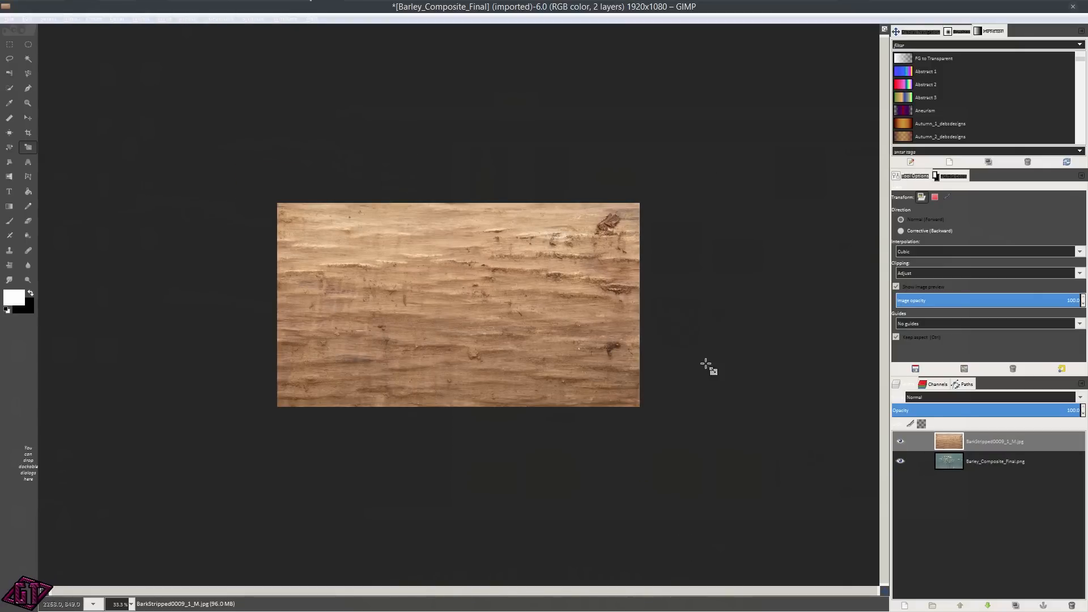
scroll(656, 335, "up", 2)
scroll(656, 336, "down", 1)
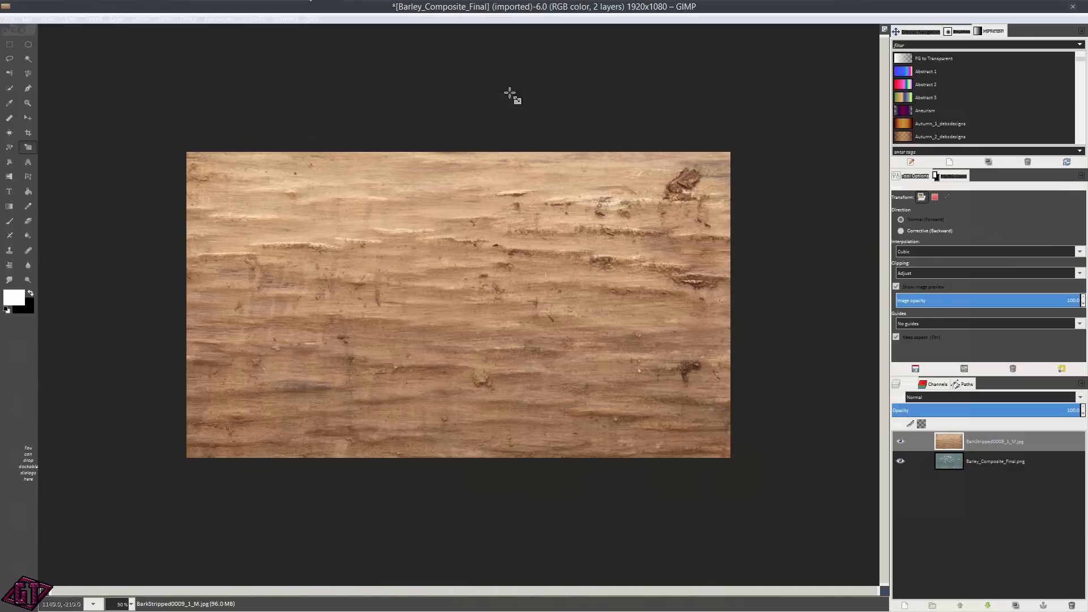
scroll(496, 216, "down", 1)
scroll(495, 216, "up", 2)
scroll(496, 240, "down", 2)
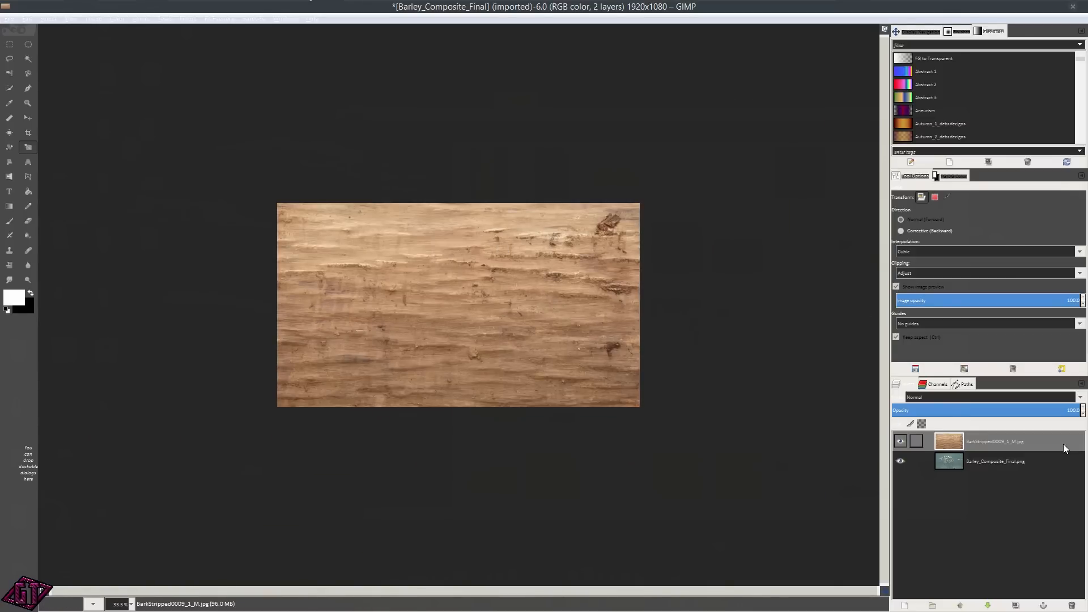
Crop the bark layer to the image size and check its new bounds with the Scale tool.
right_click(994, 439)
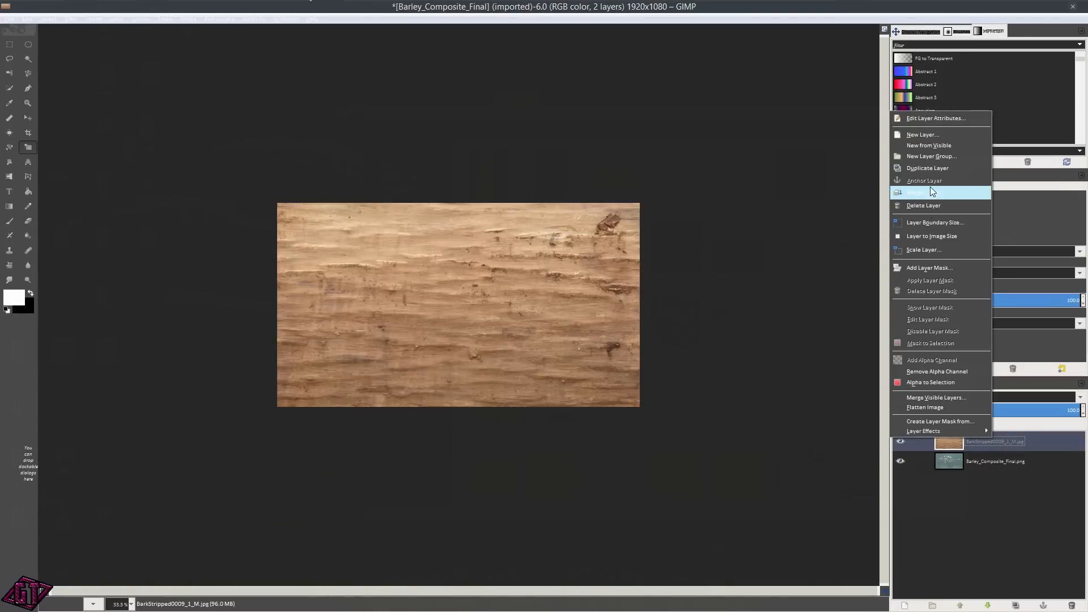
left_click(939, 236)
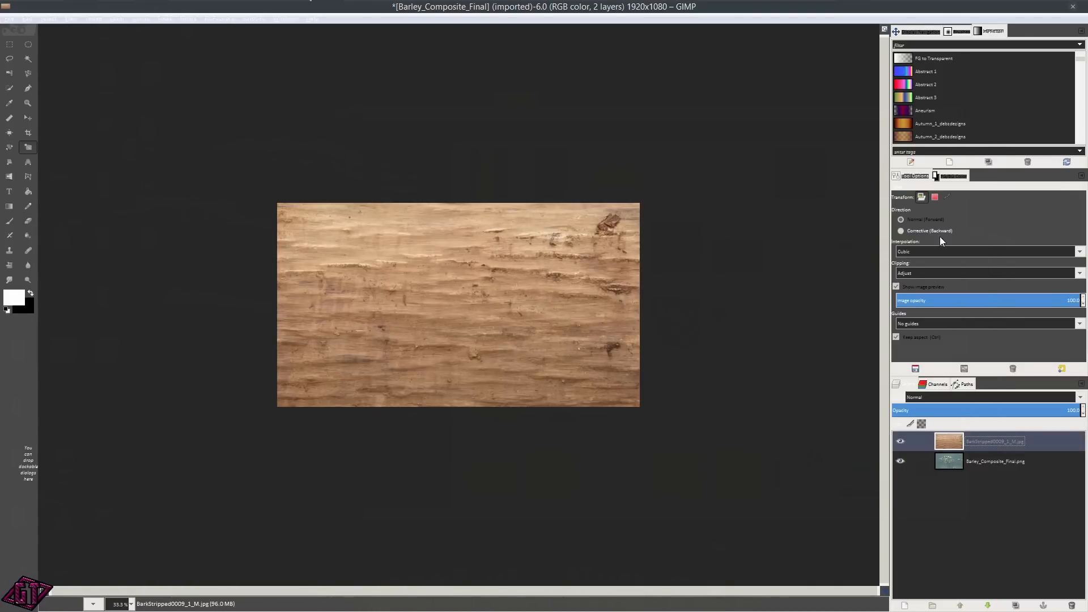
left_click(487, 297)
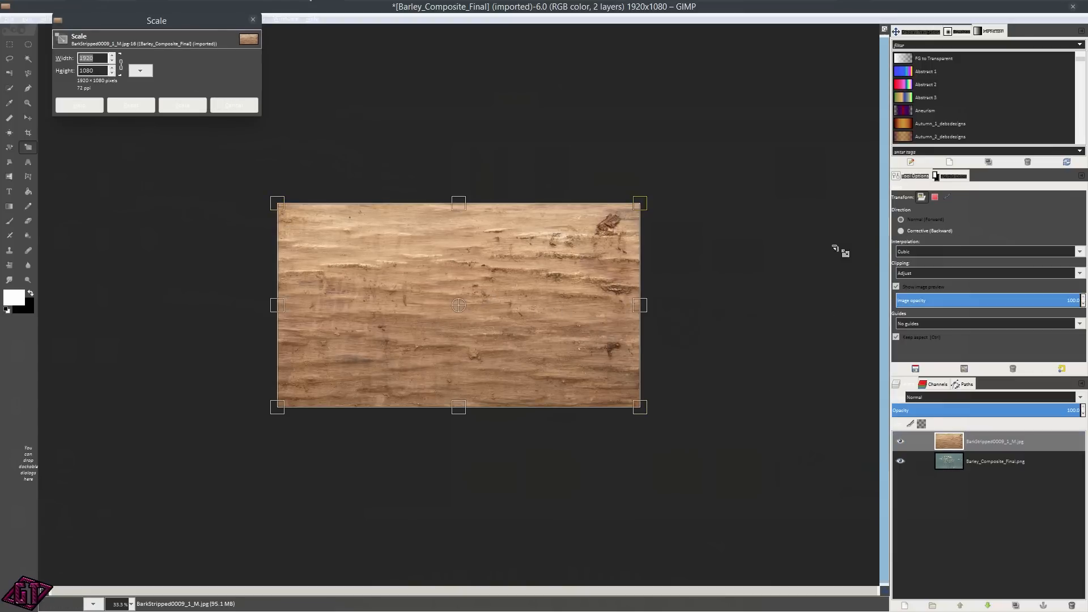
left_click(234, 105)
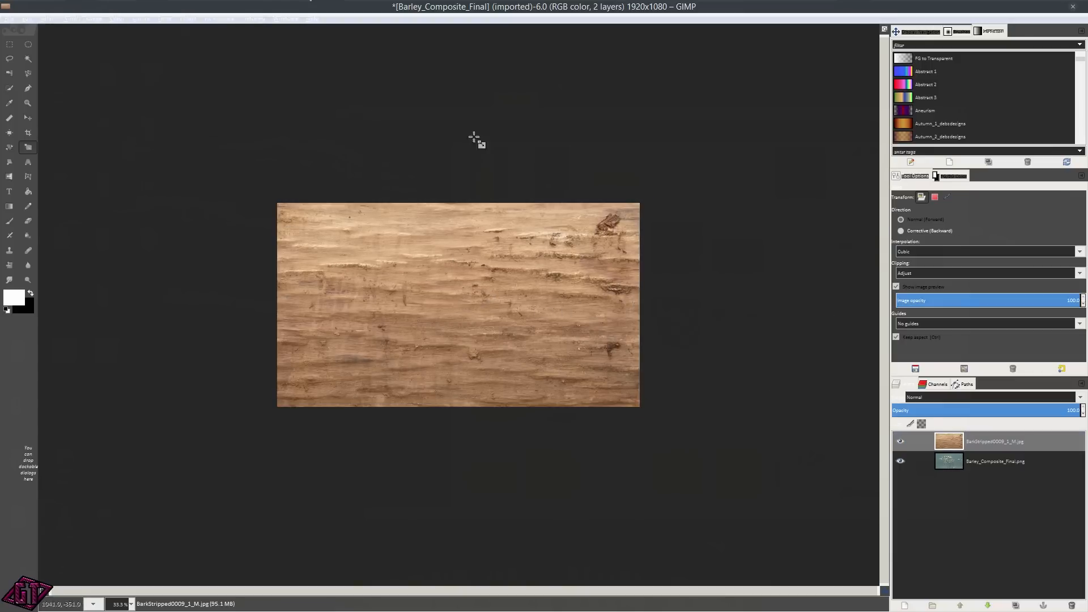
Create a new layer from the visible image and delete that layer again.
right_click(1024, 438)
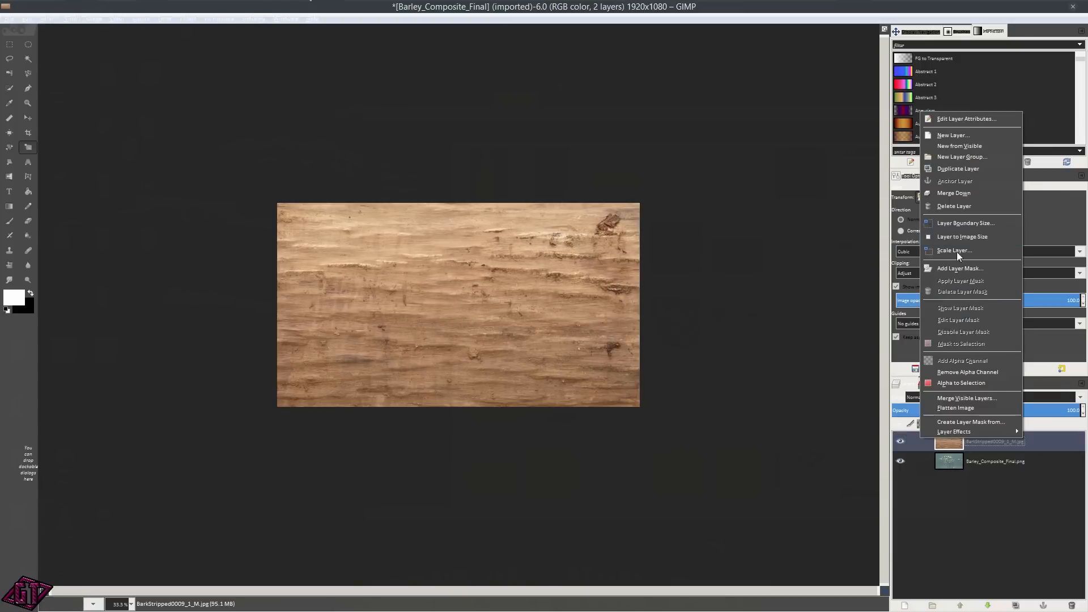
left_click(969, 147)
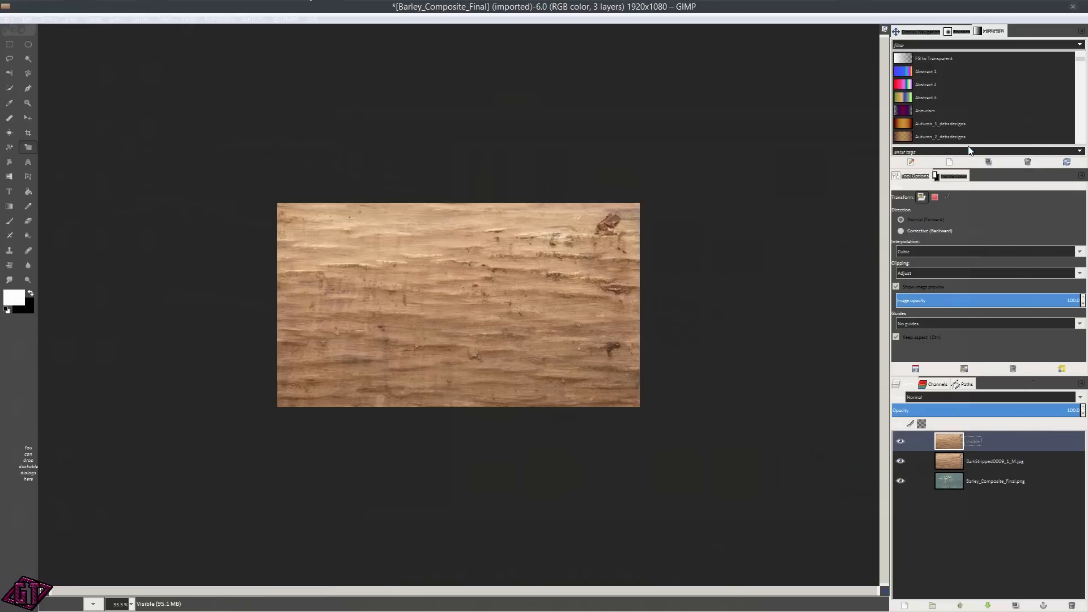
right_click(1001, 440)
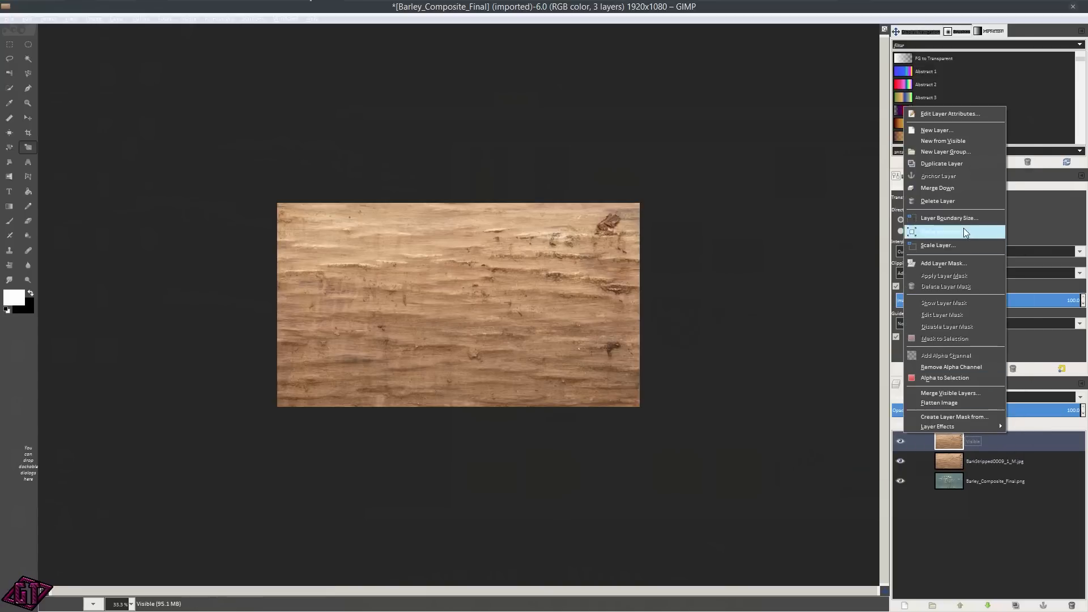
left_click(956, 201)
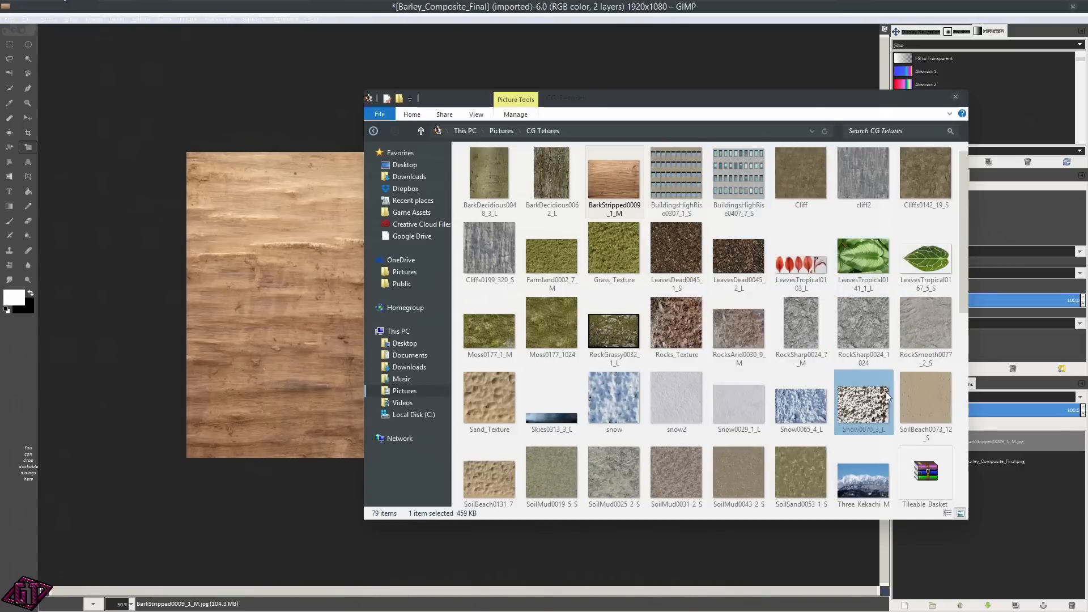
Add the Snow0065_4_L and Snow0029_1_L textures from the CG Tetures folder to the image as new layers.
left_click_drag(800, 406, 289, 335)
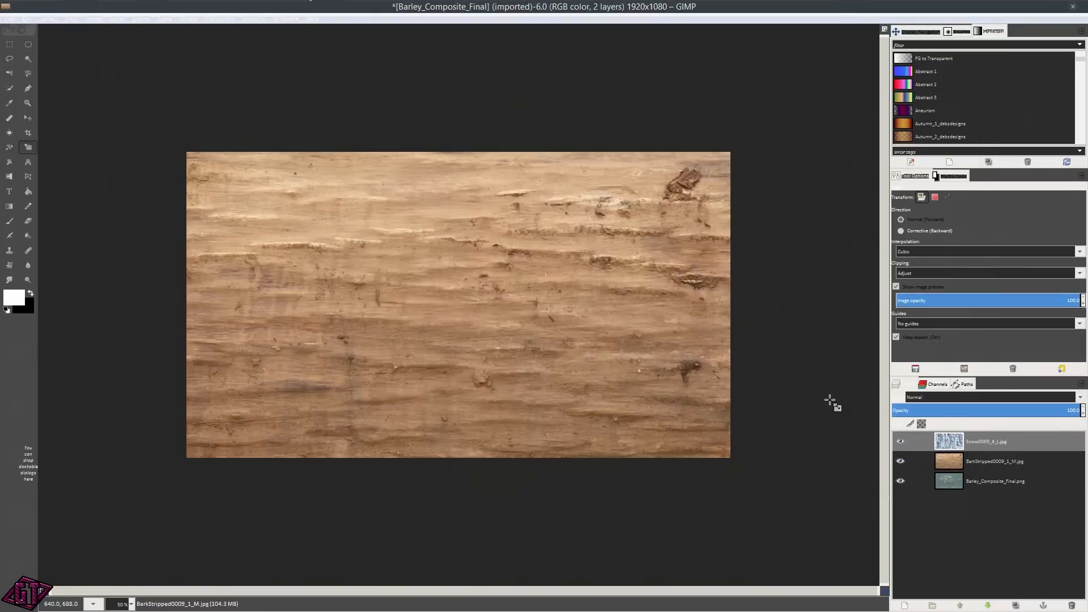
mouse_move(127, 5)
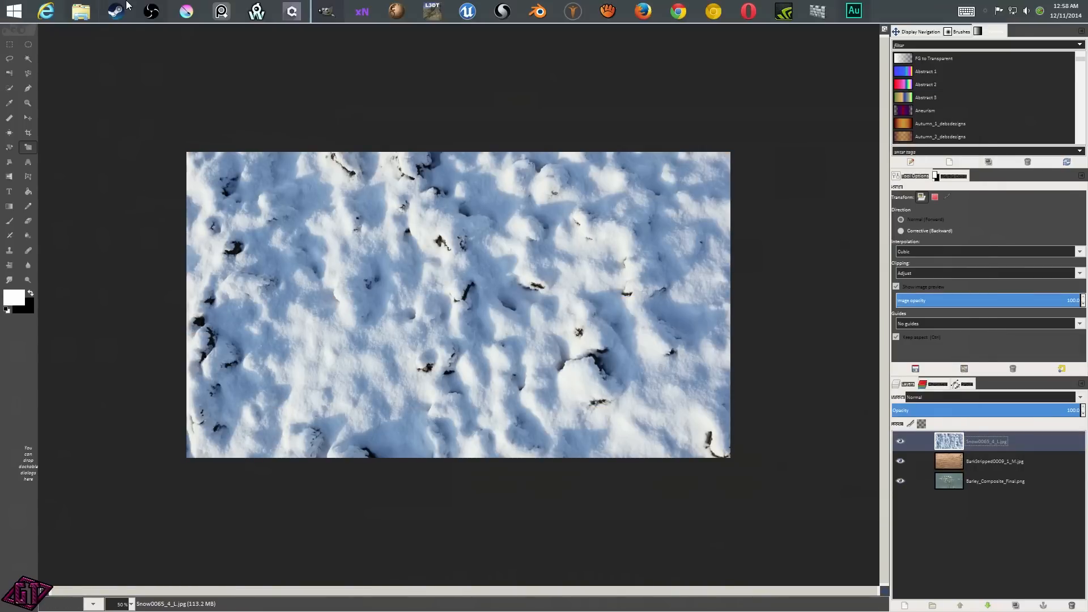
left_click(80, 12)
left_click(742, 409)
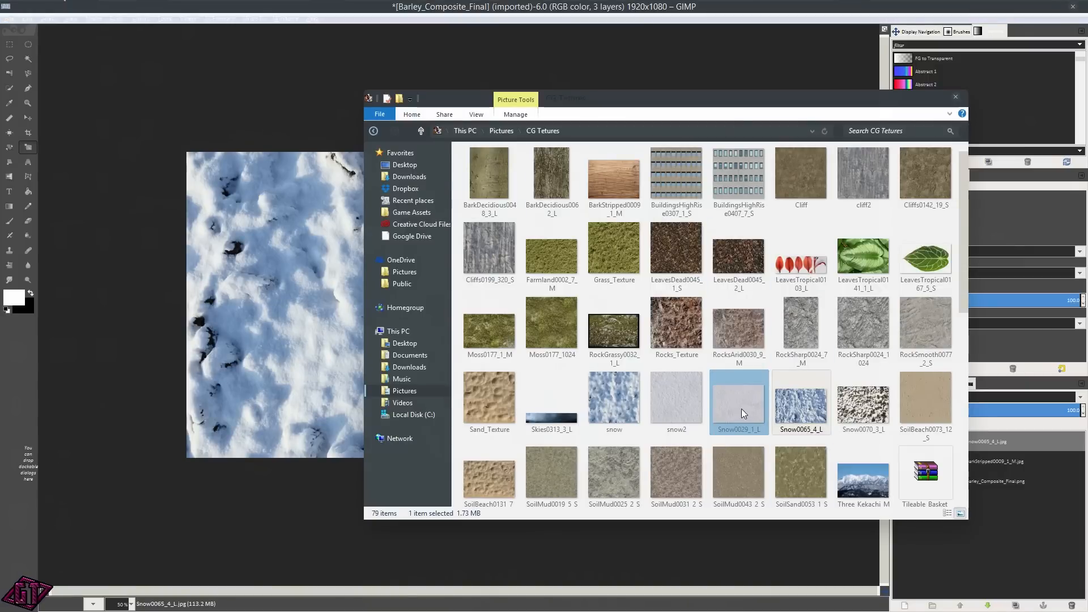
left_click_drag(734, 408, 314, 345)
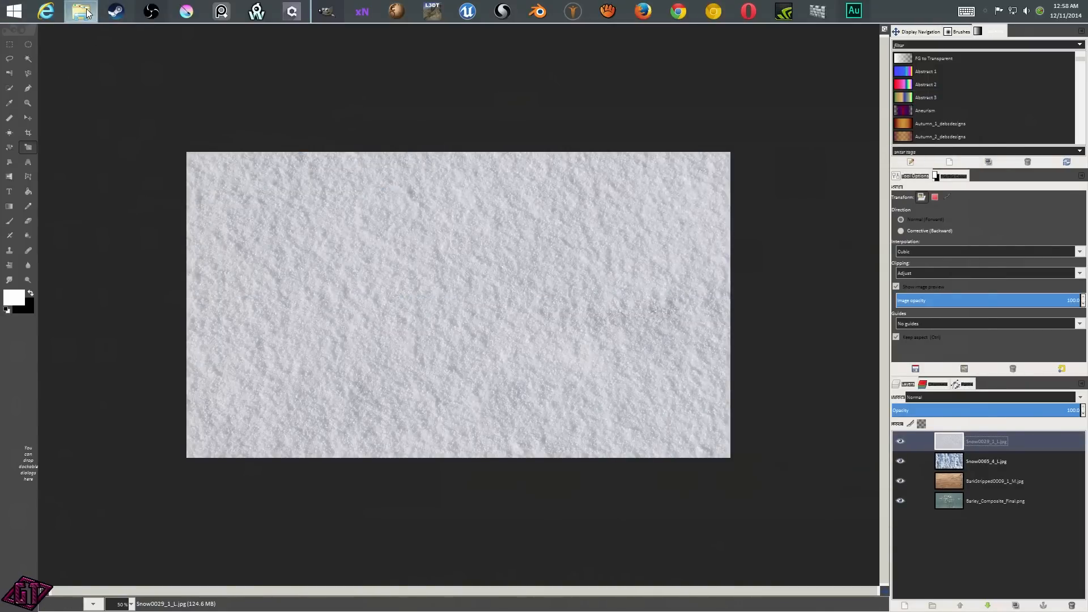
Add the WoodPlanksClean0075_4_M texture from the CG Tetures folder as a new layer on top.
left_click(80, 11)
scroll(749, 406, "down", 5)
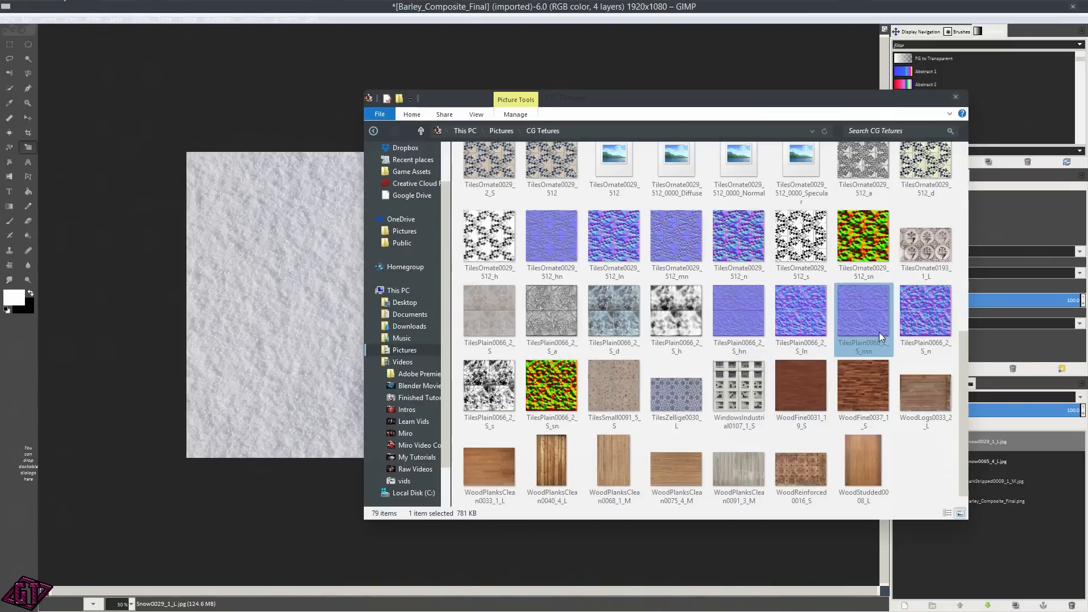
left_click(676, 474)
left_click_drag(675, 473, 317, 290)
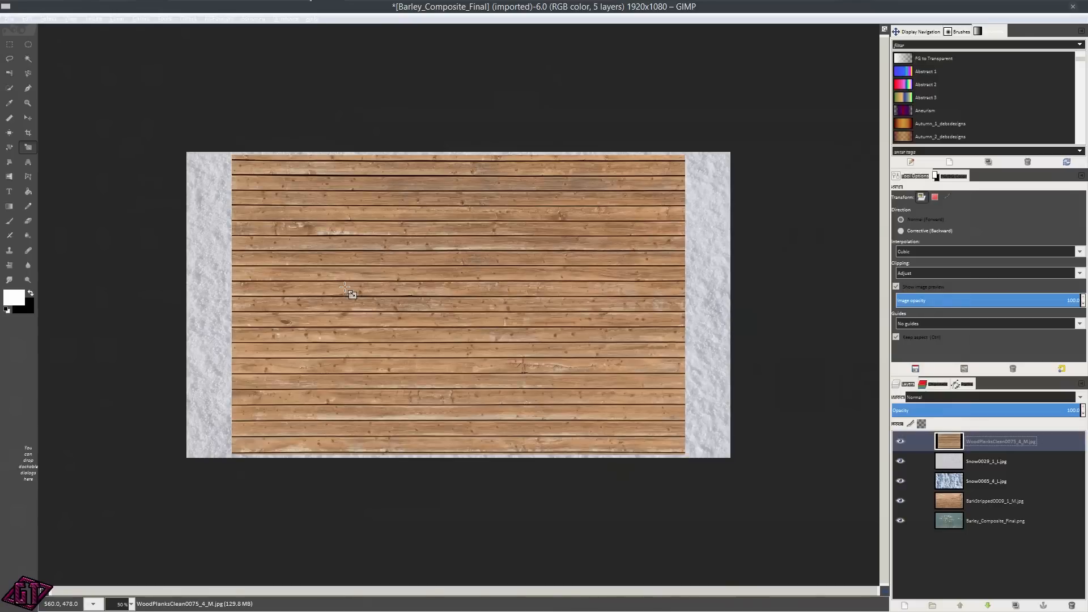
Stretch the wood planks layer on both sides to about 2026 px wide so it spans the whole canvas width.
left_click(487, 295)
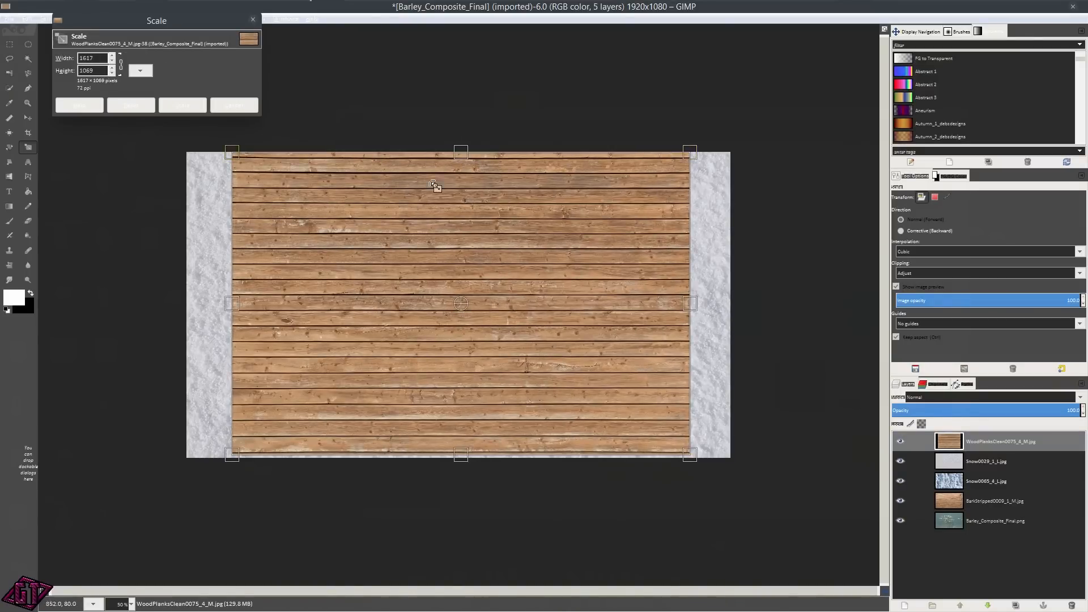
left_click_drag(690, 304, 743, 304)
left_click_drag(232, 304, 169, 304)
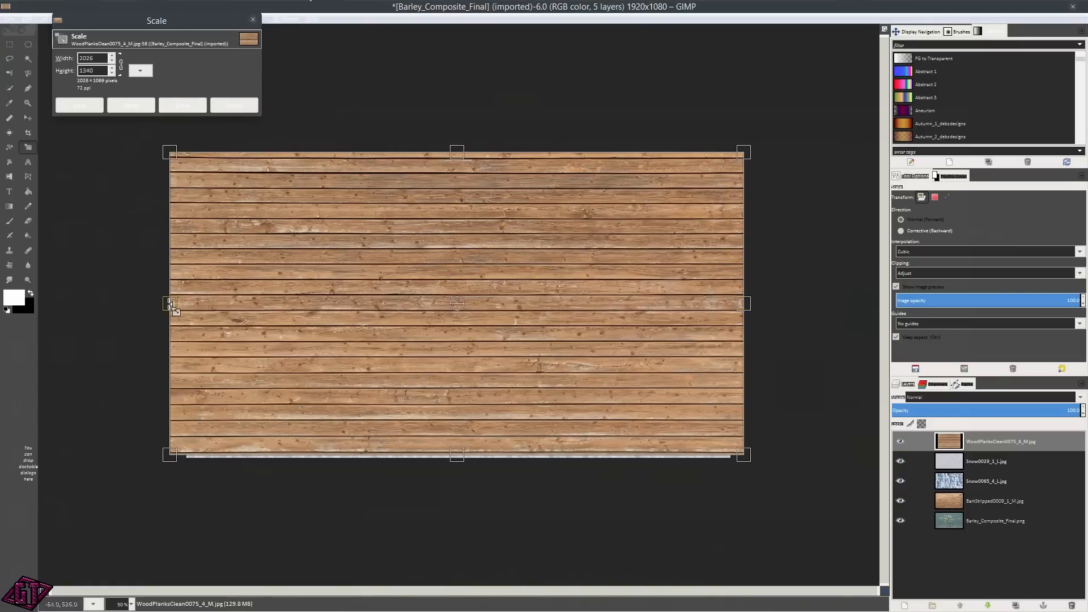
left_click(170, 108)
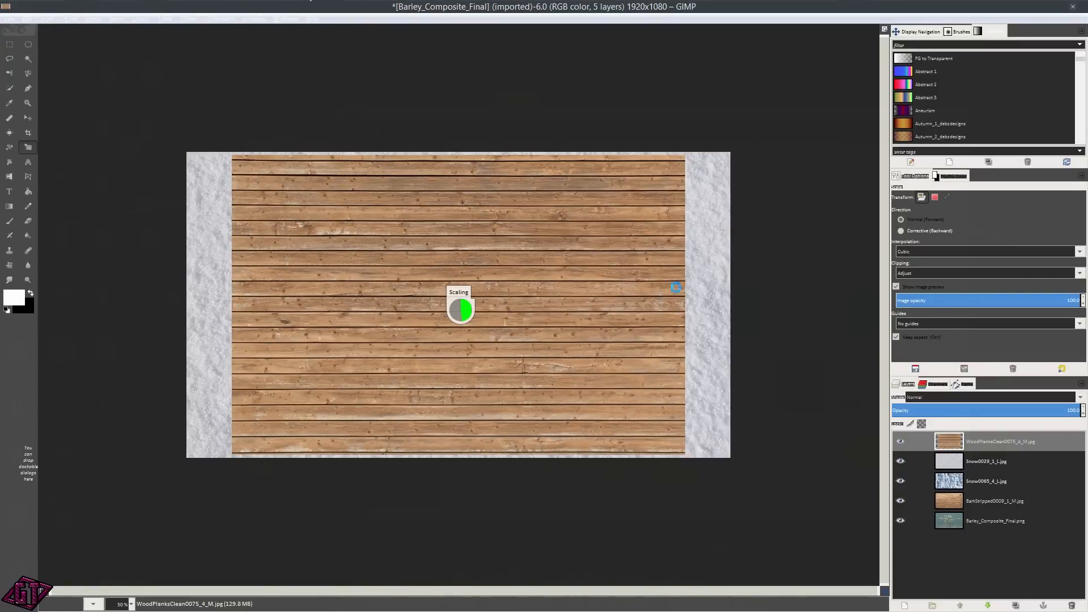
Resize every layer to the canvas with Multiple Layer Actions, affecting All layers with the Layer to Image Size action.
right_click(1023, 440)
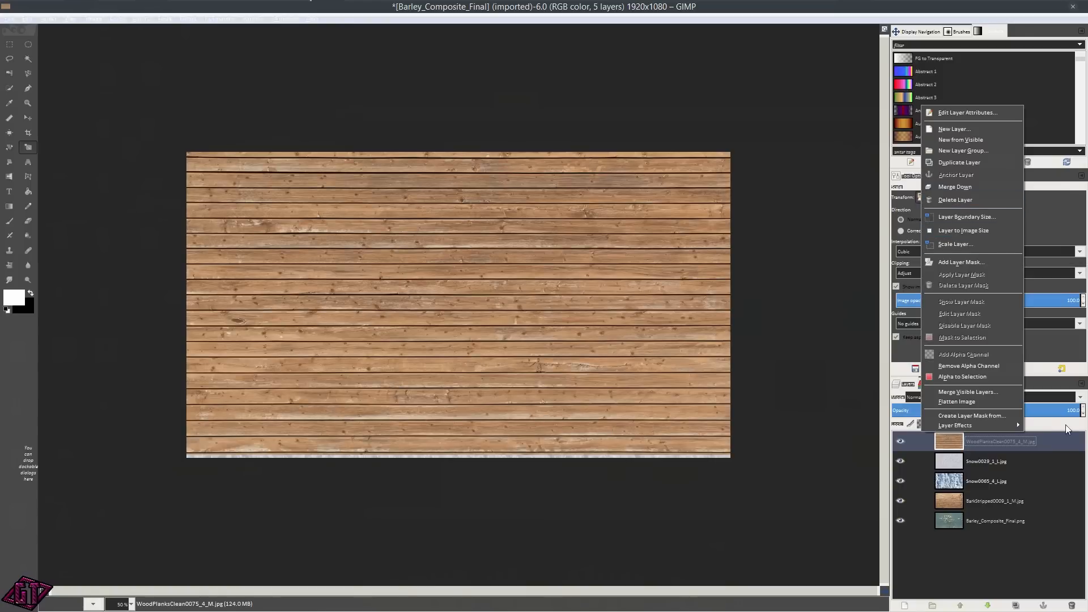
left_click(1058, 455)
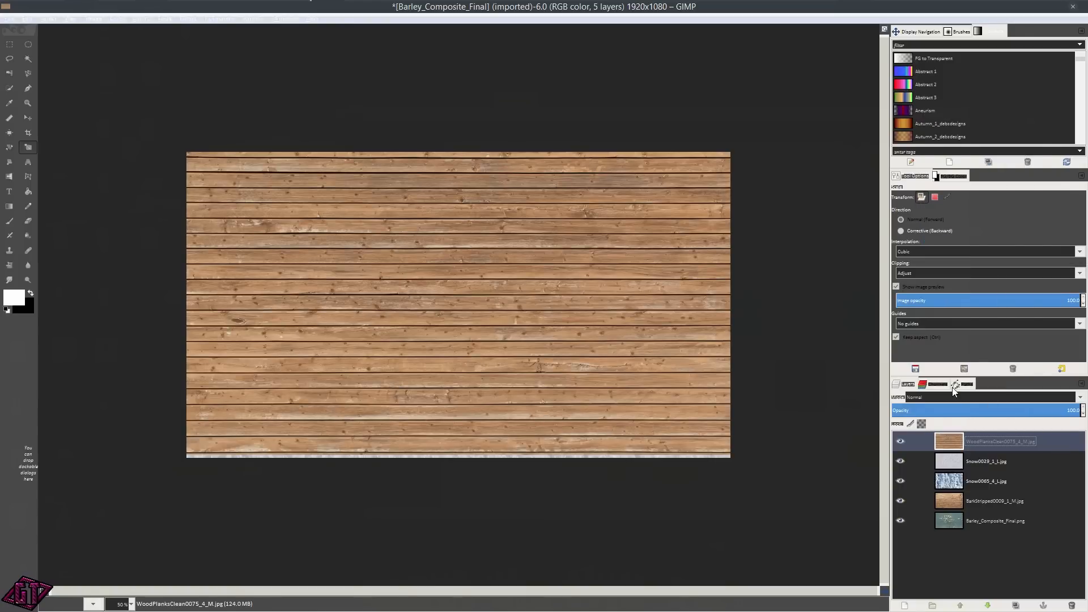
left_click(186, 20)
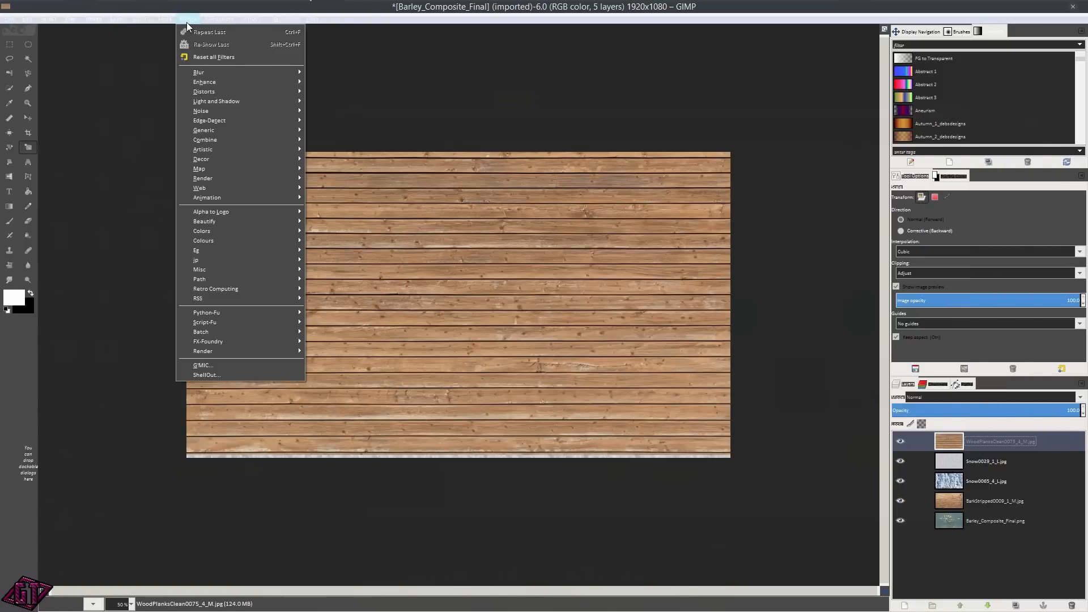
mouse_move(143, 21)
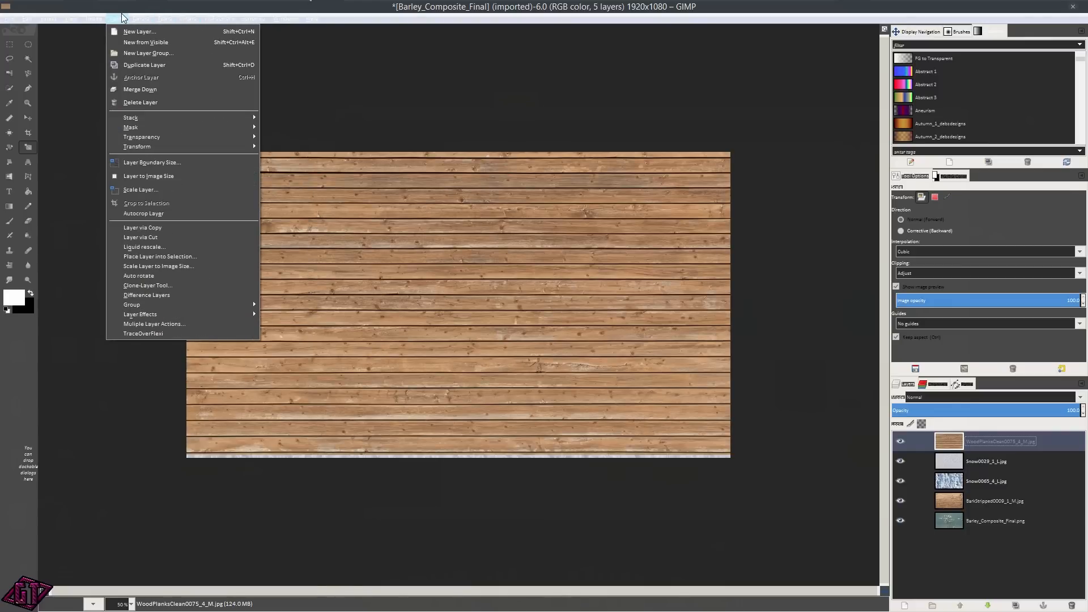
left_click(182, 334)
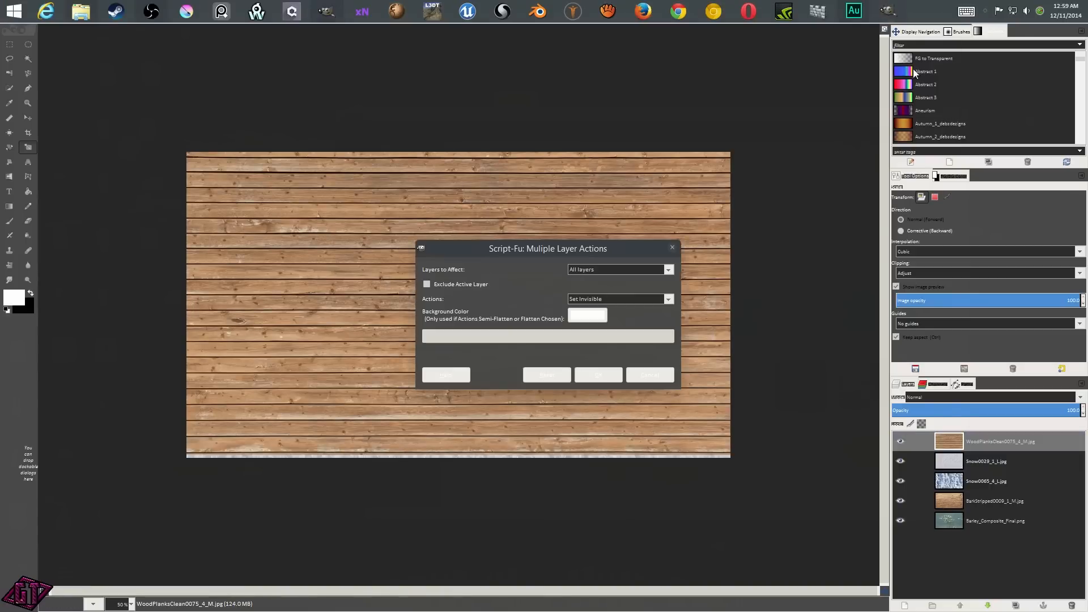
left_click_drag(593, 253, 458, 149)
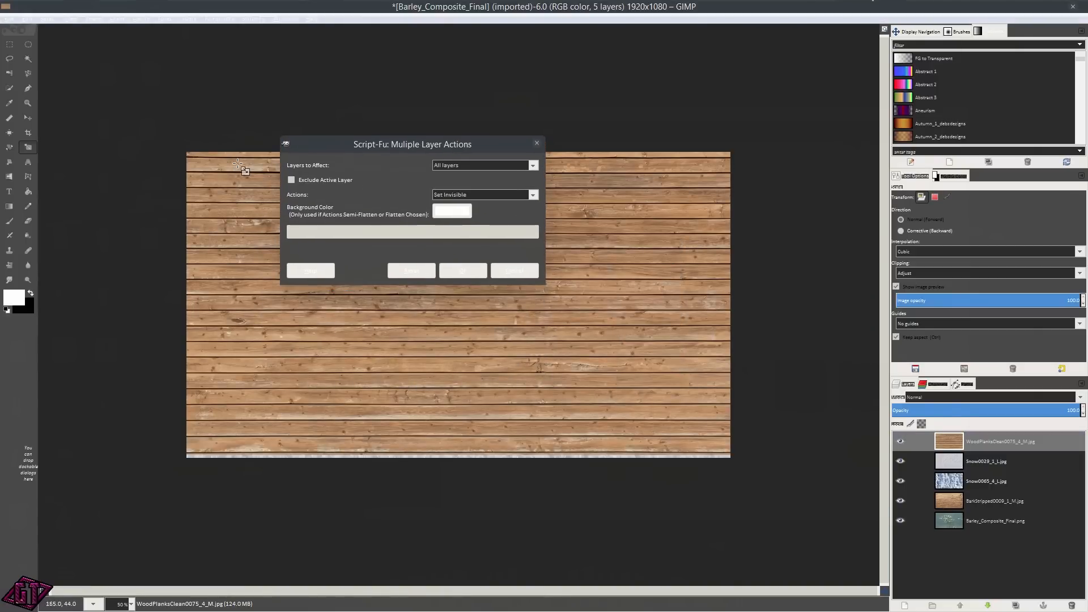
left_click(470, 165)
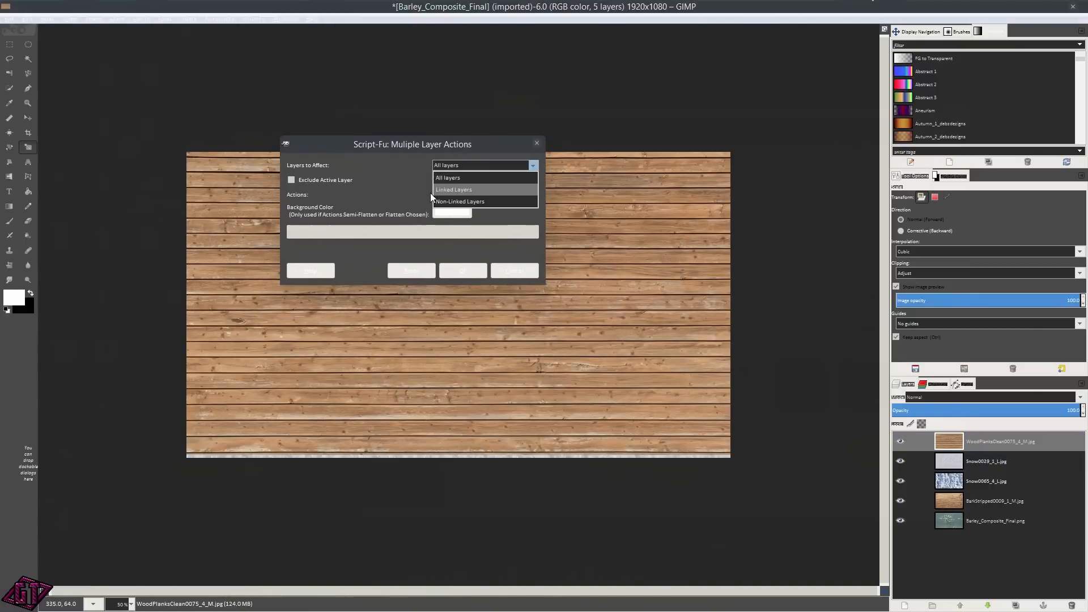
left_click(447, 177)
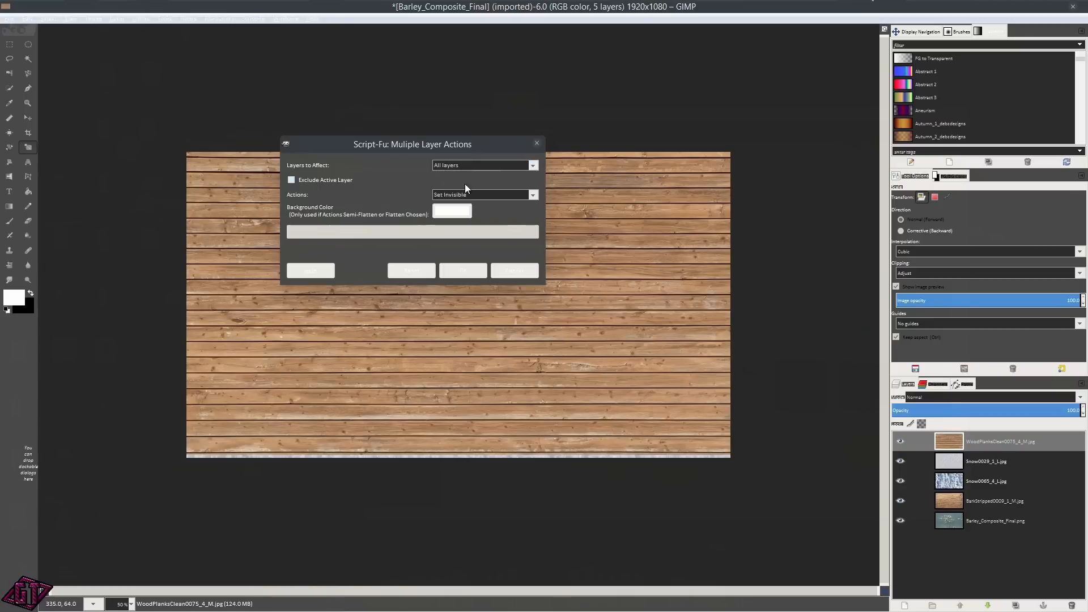
left_click(499, 196)
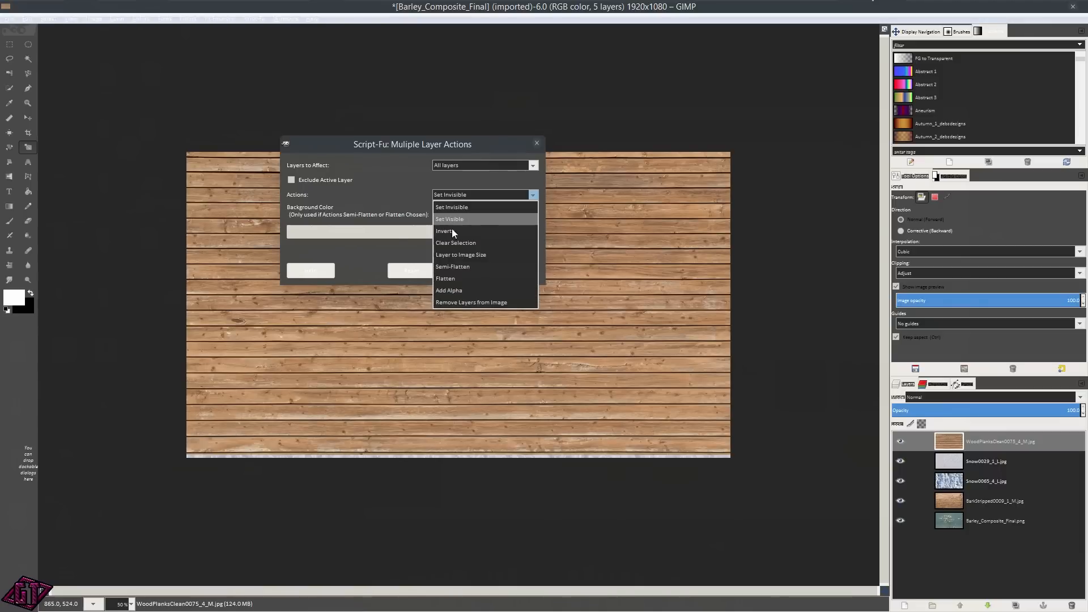
left_click(481, 255)
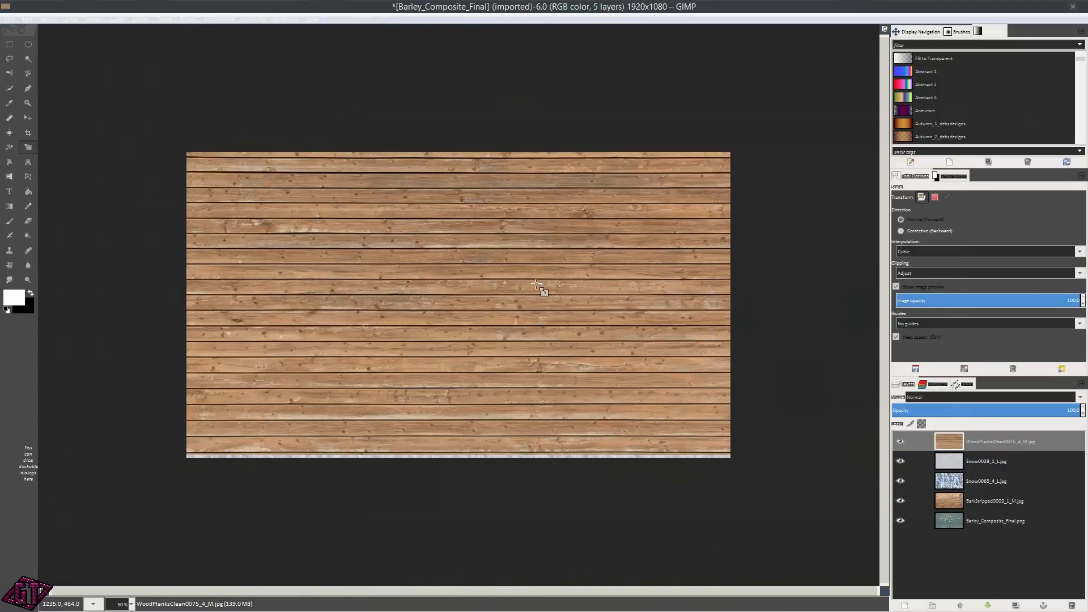
Check the wood planks layer's bounds with the Scale tool and look over the layer commands for it and the Snow0029_1_L layer.
left_click(587, 353)
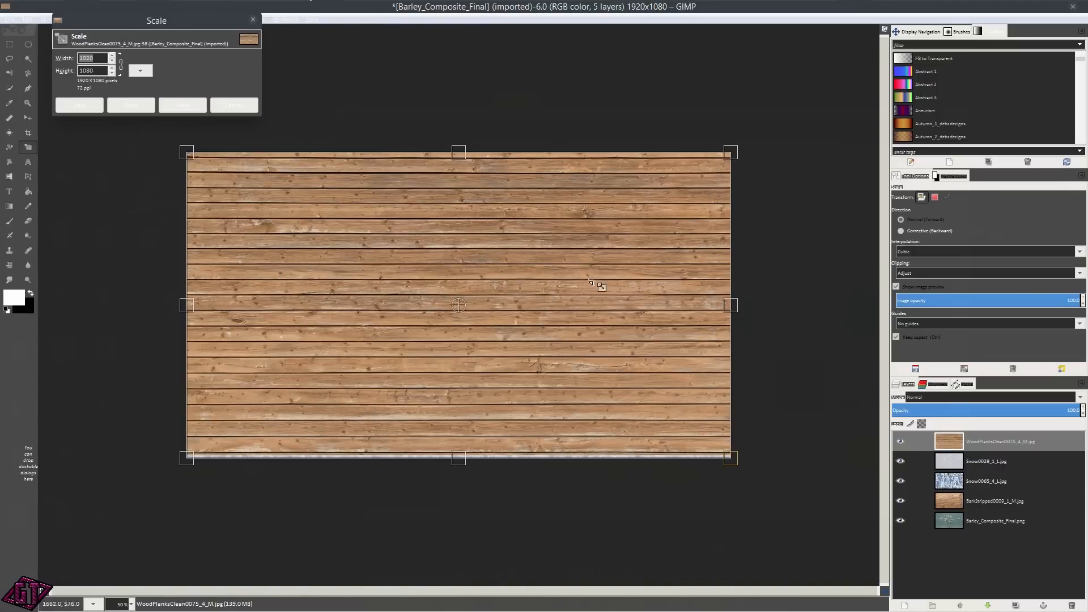
left_click(214, 103)
right_click(1008, 440)
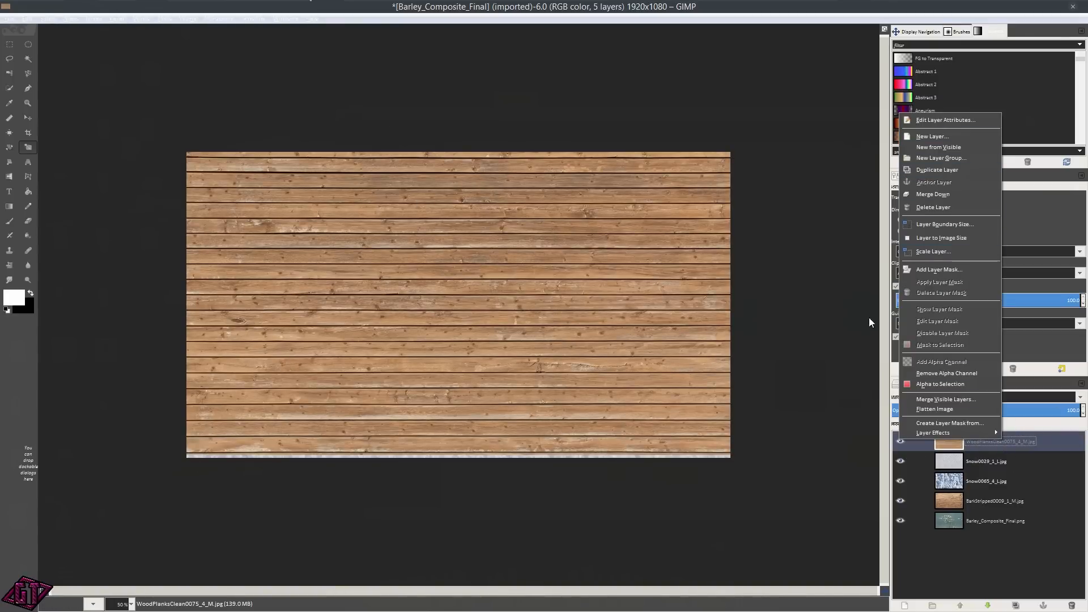
left_click(1039, 449)
left_click(992, 457)
right_click(994, 458)
left_click(978, 460)
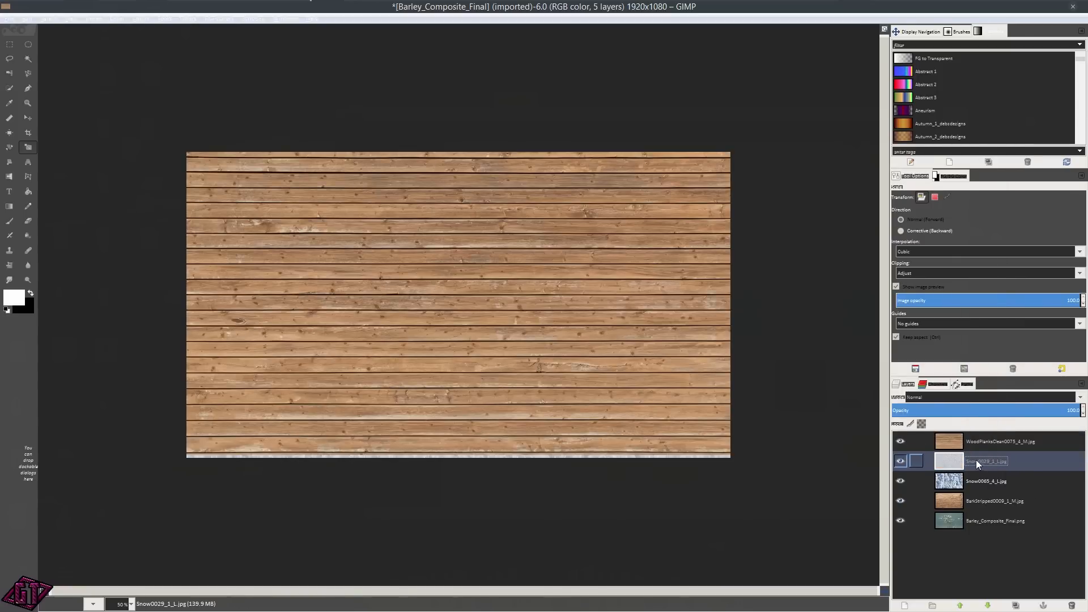
Cut the WoodPlanksClean0075_4_M layer down to a circle about 850 px wide by clearing everything outside it, and remove the selection.
left_click(987, 441)
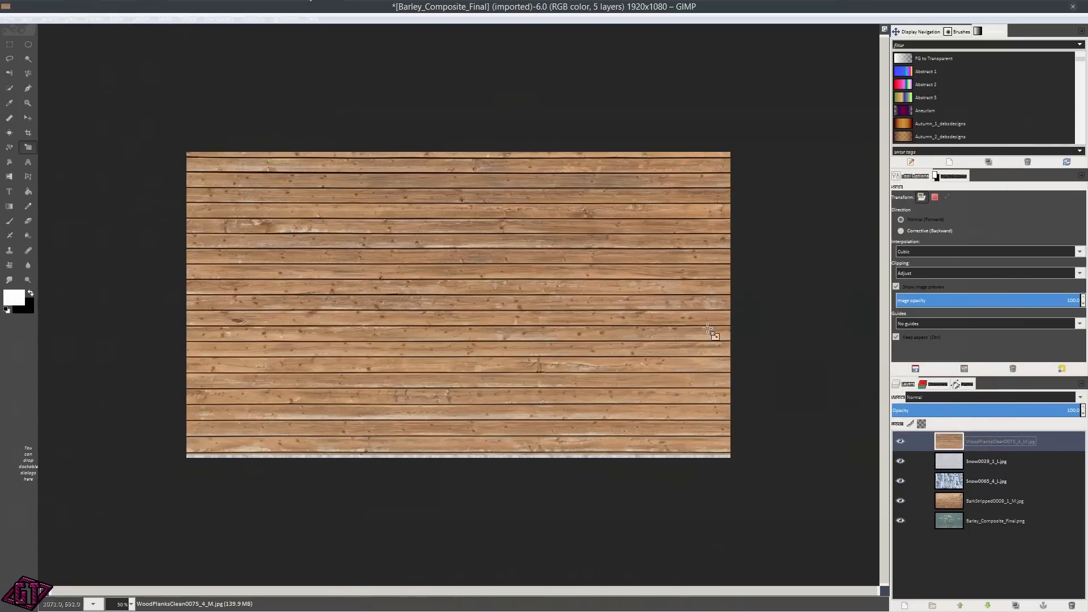
left_click(29, 44)
left_click_drag(314, 191, 555, 317)
left_click_drag(444, 303, 322, 278)
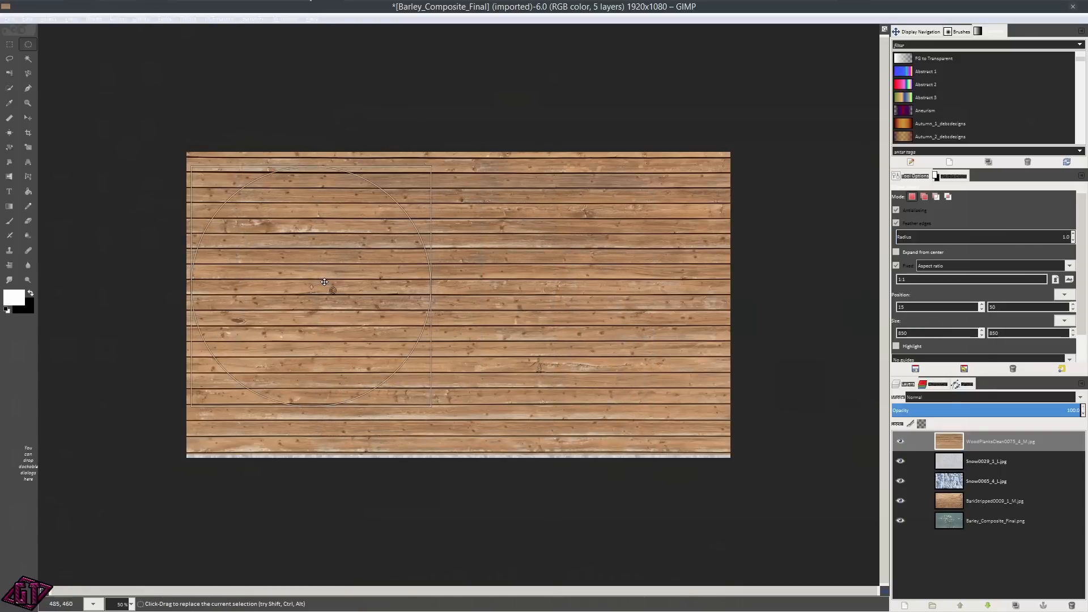
key("ctrl+i")
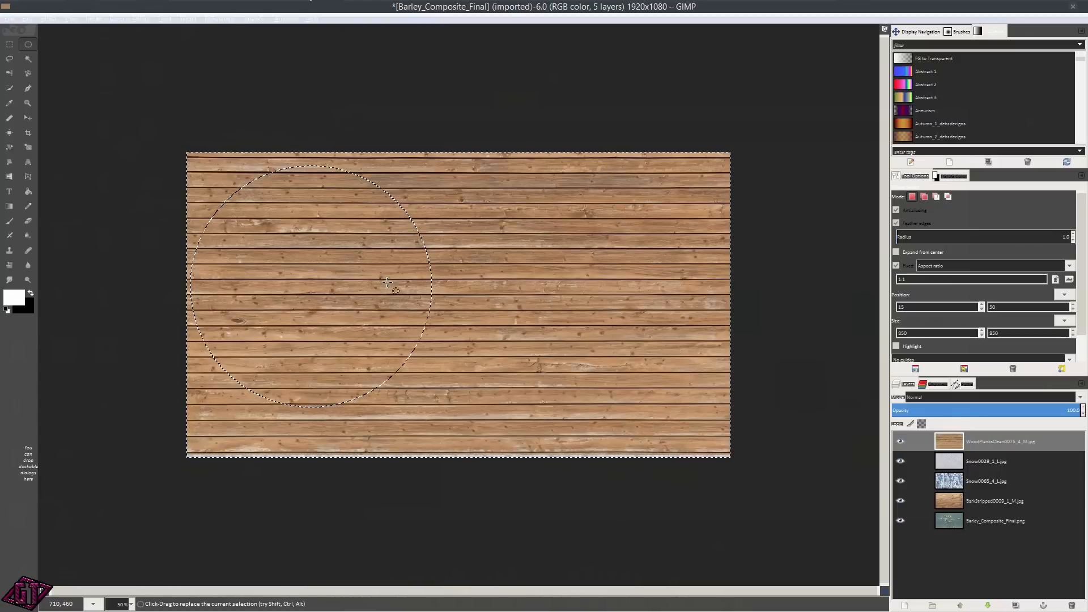
key("Delete")
key("ctrl+shift+a")
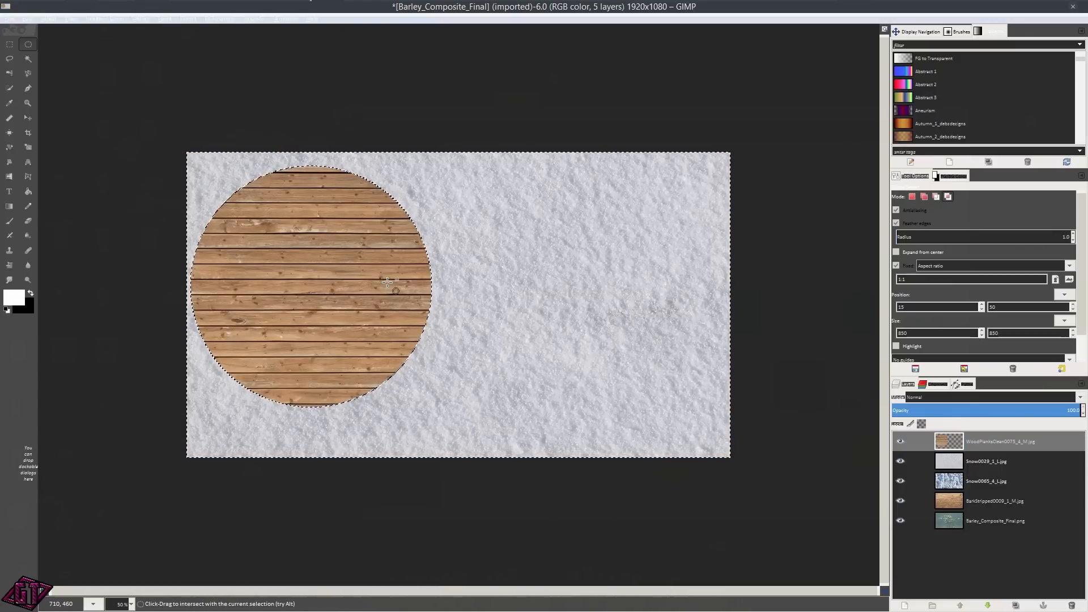
Try to clear the Snow0029_1_L layer outside a circle about 380 px wide, and undo the clearing and deselect.
left_click(995, 461)
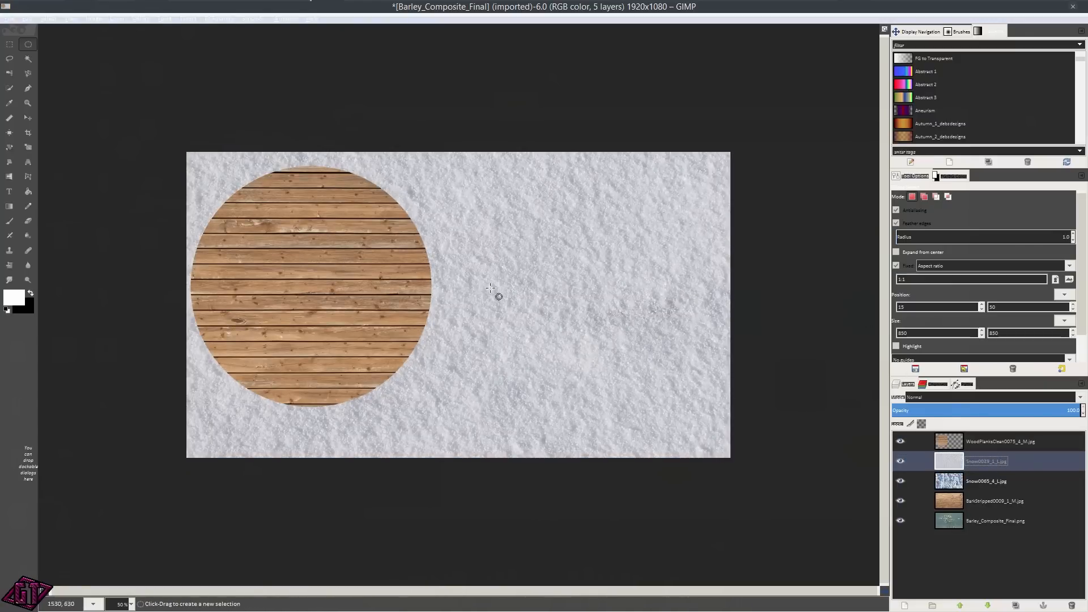
left_click_drag(478, 215, 556, 327)
left_click_drag(525, 257, 466, 202)
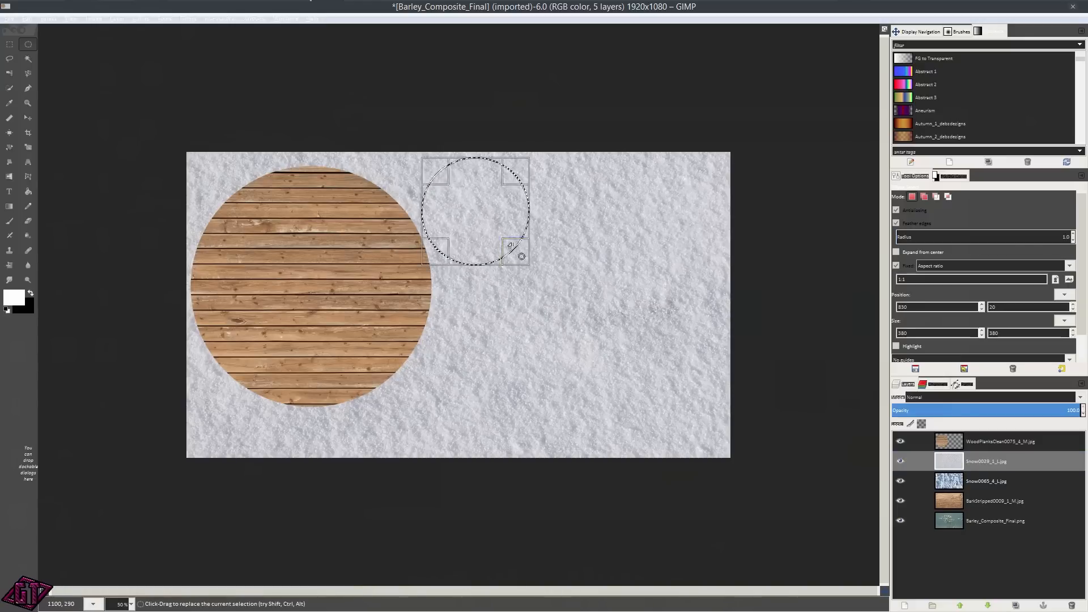
key("ctrl+i")
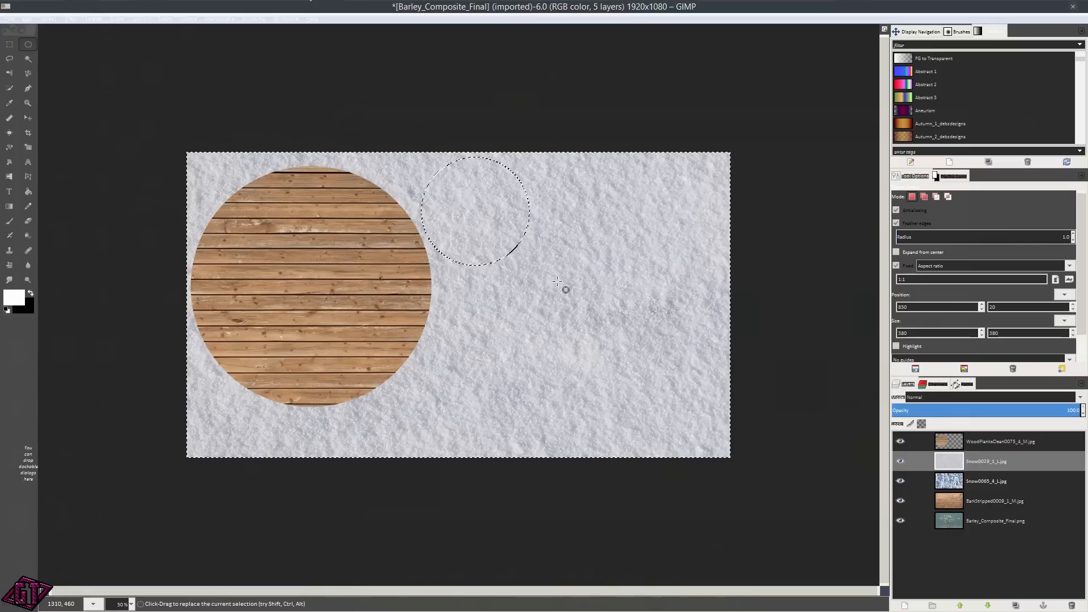
key("Delete")
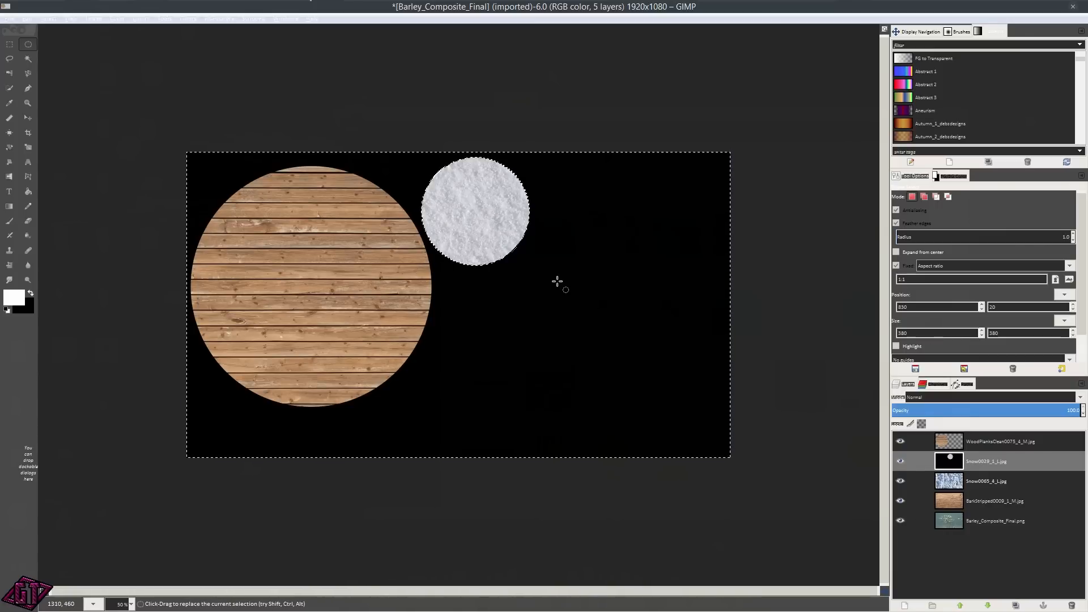
key("ctrl+z")
key("ctrl")
key("ctrl+shift+a")
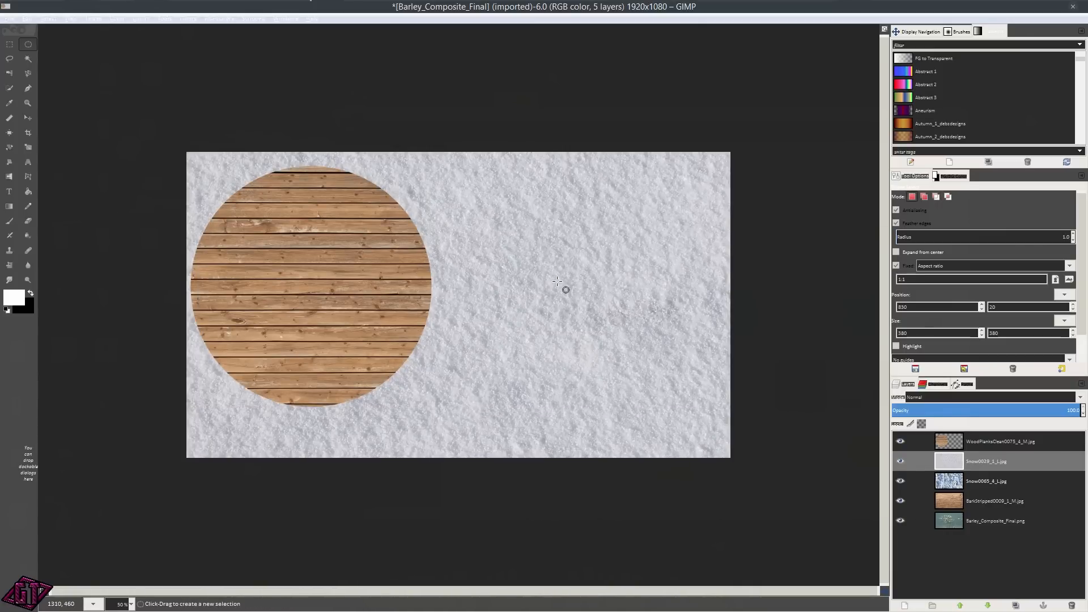
Add an alpha channel to the Snow0029_1_L and Snow0065_4_L layers, and reselect the Snow0029_1_L layer.
right_click(1007, 464)
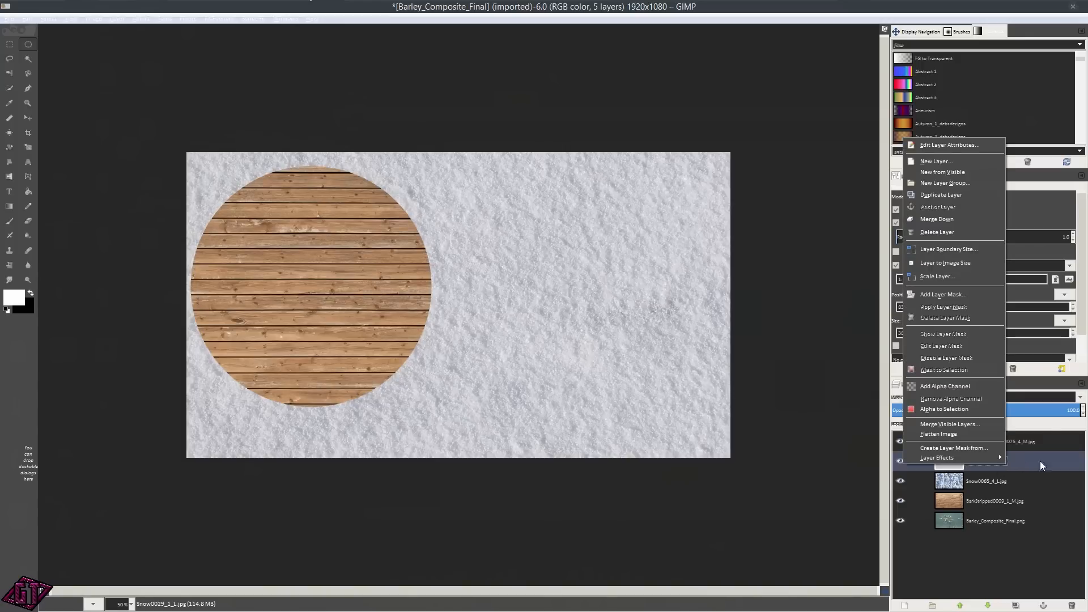
left_click(1042, 442)
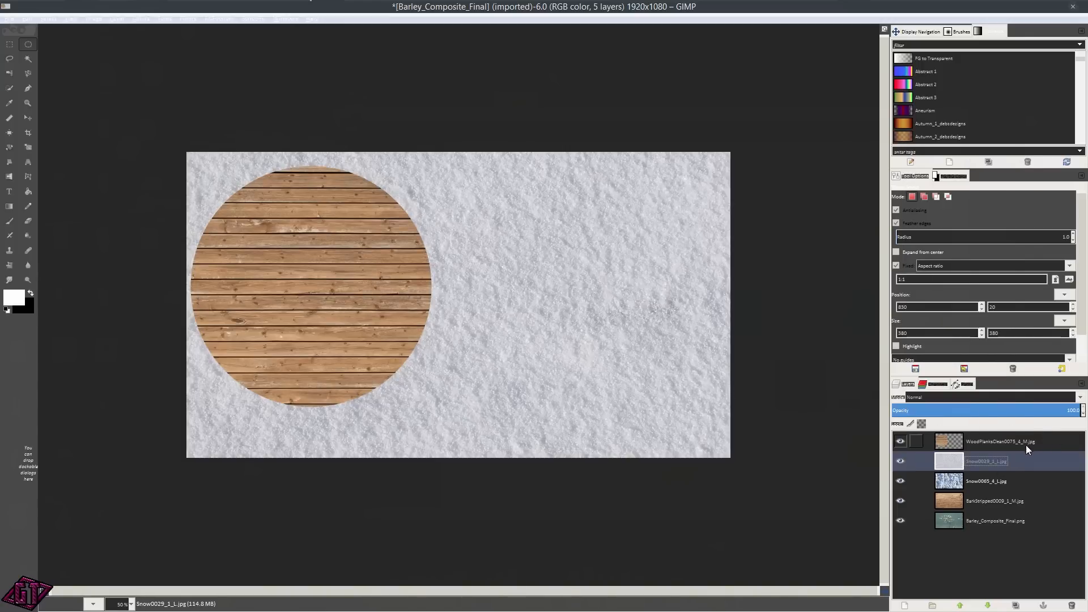
right_click(1025, 463)
left_click(1037, 460)
left_click(994, 484)
right_click(994, 484)
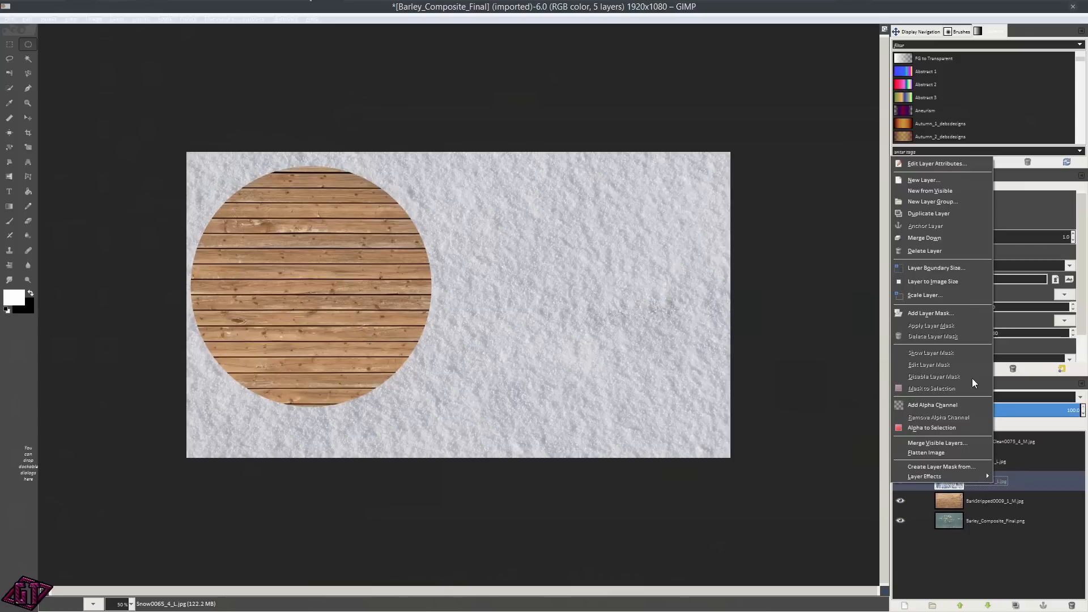
left_click(943, 405)
left_click(1008, 496)
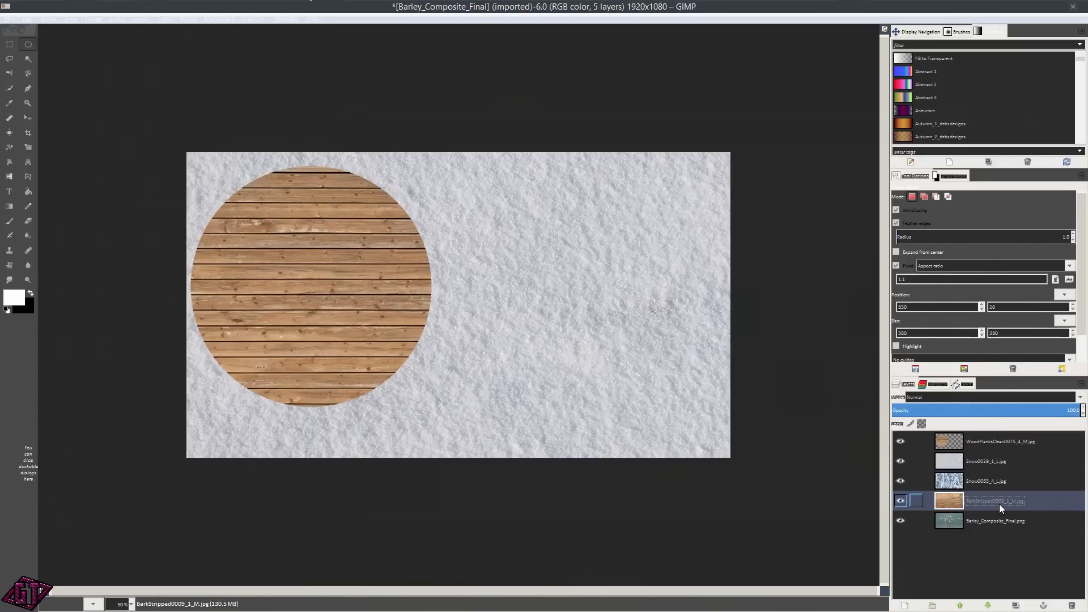
left_click(988, 464)
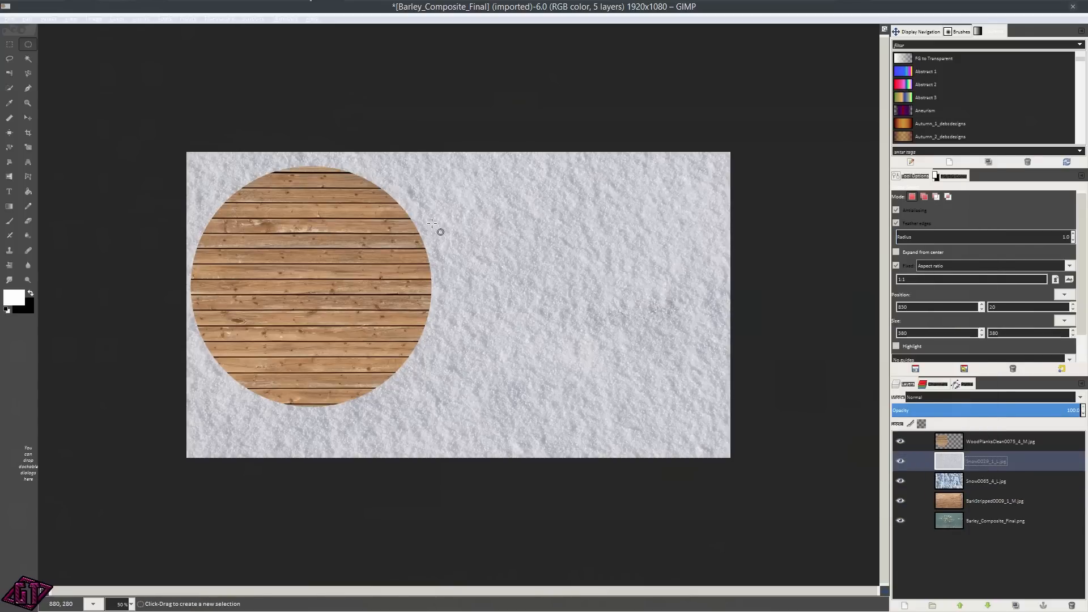
Try to clear the Snow0029_1_L layer outside a circle about 540 px wide, and undo the clearing and the selection inversion.
left_click_drag(444, 183, 539, 278)
key("ctrl+shift+a")
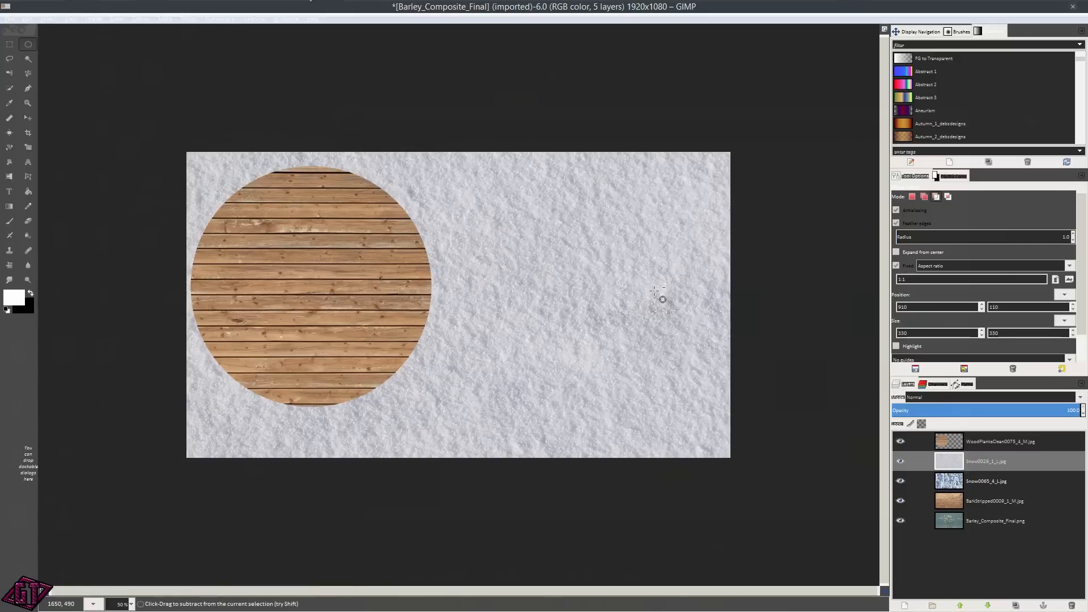
left_click_drag(458, 192, 611, 344)
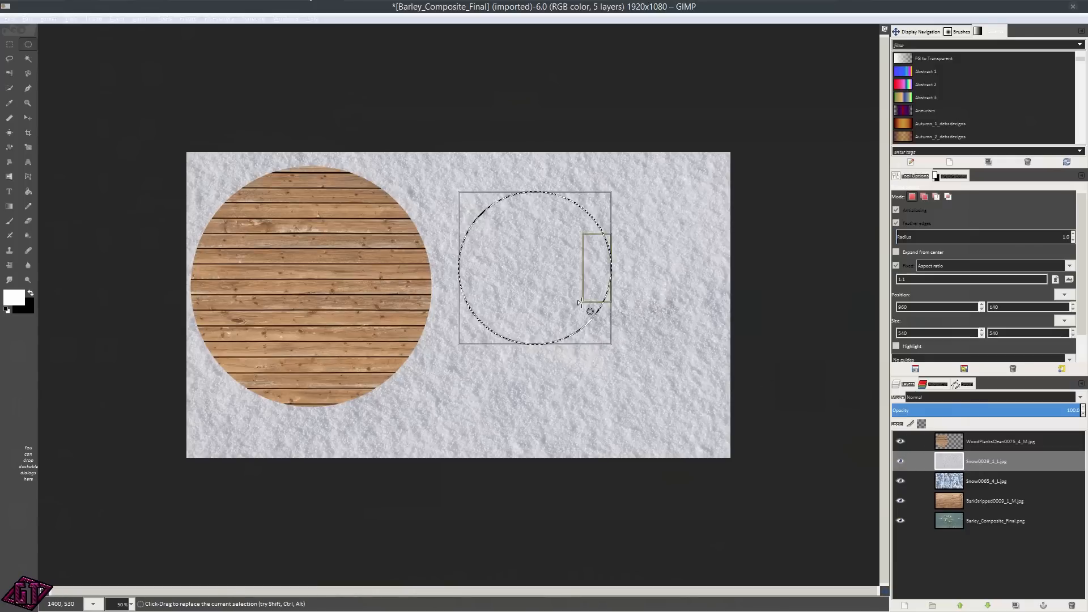
left_click(514, 248)
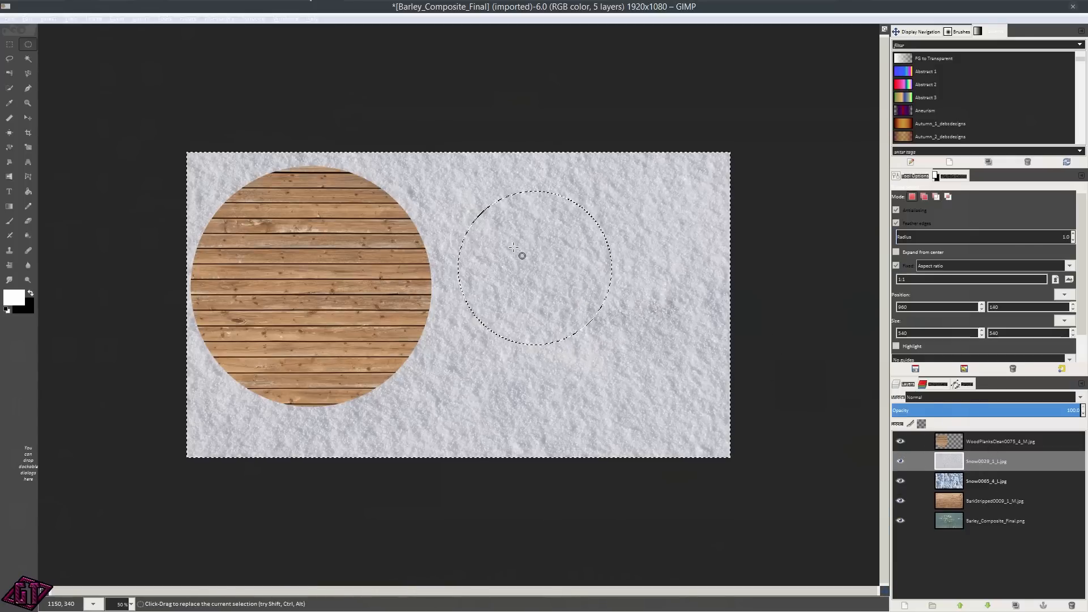
key("Delete")
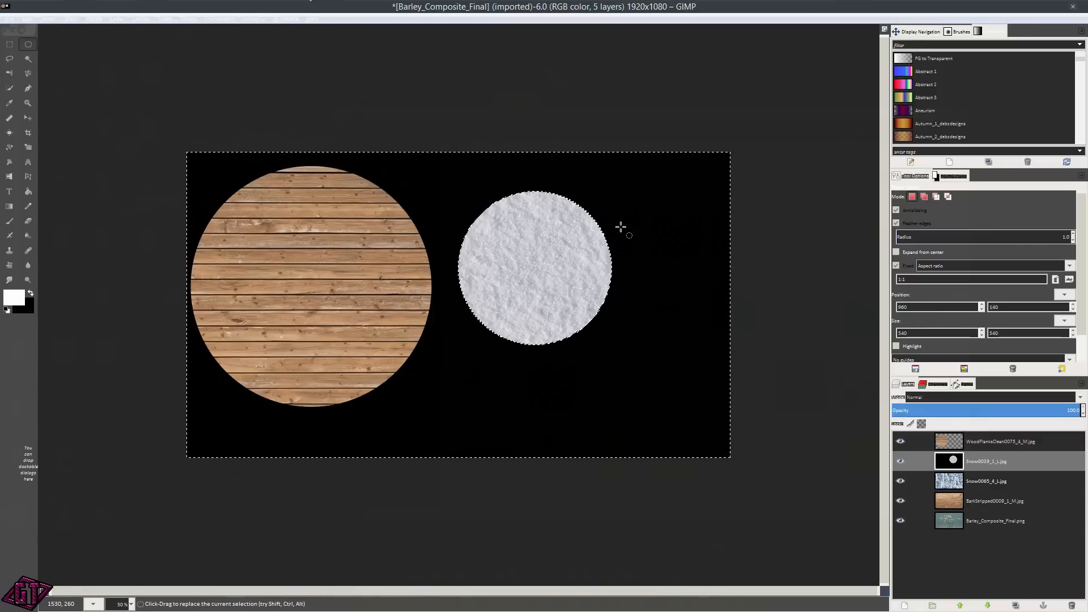
key("ctrl+z")
key("ctrl+z")
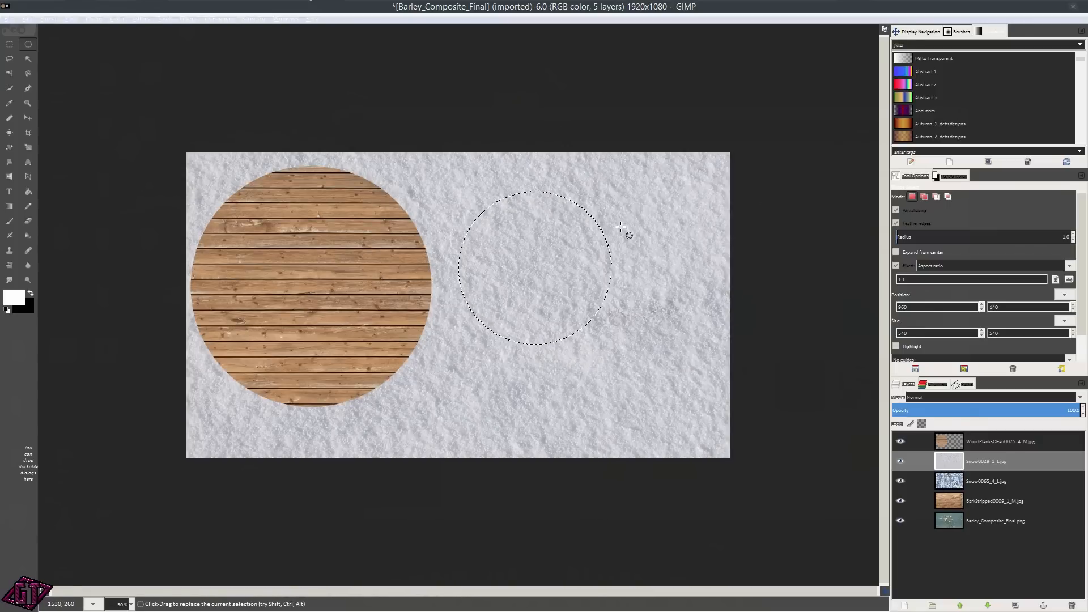
right_click(1018, 465)
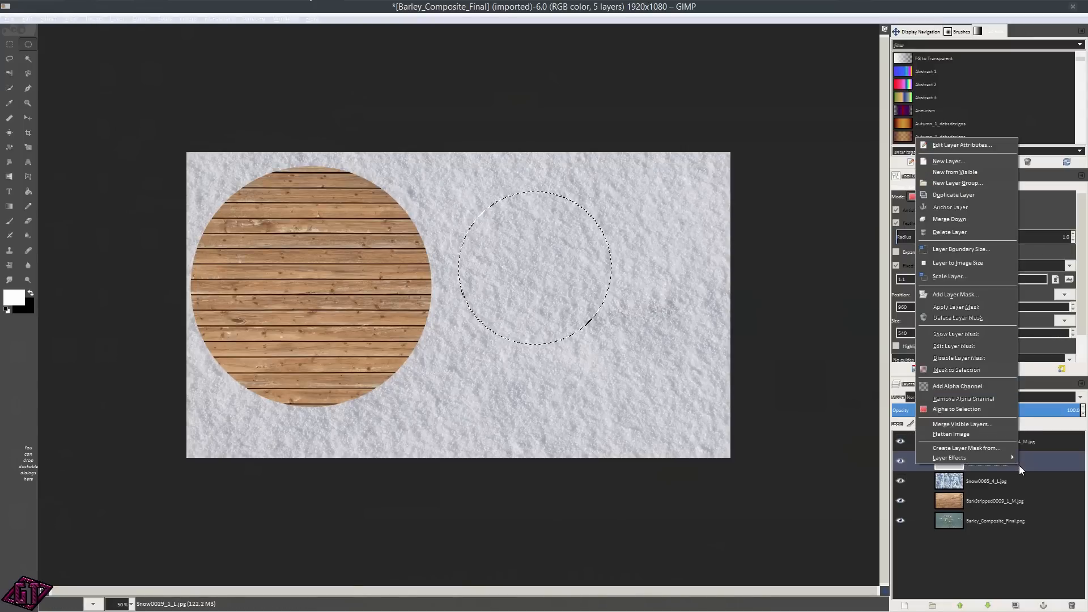
left_click(960, 296)
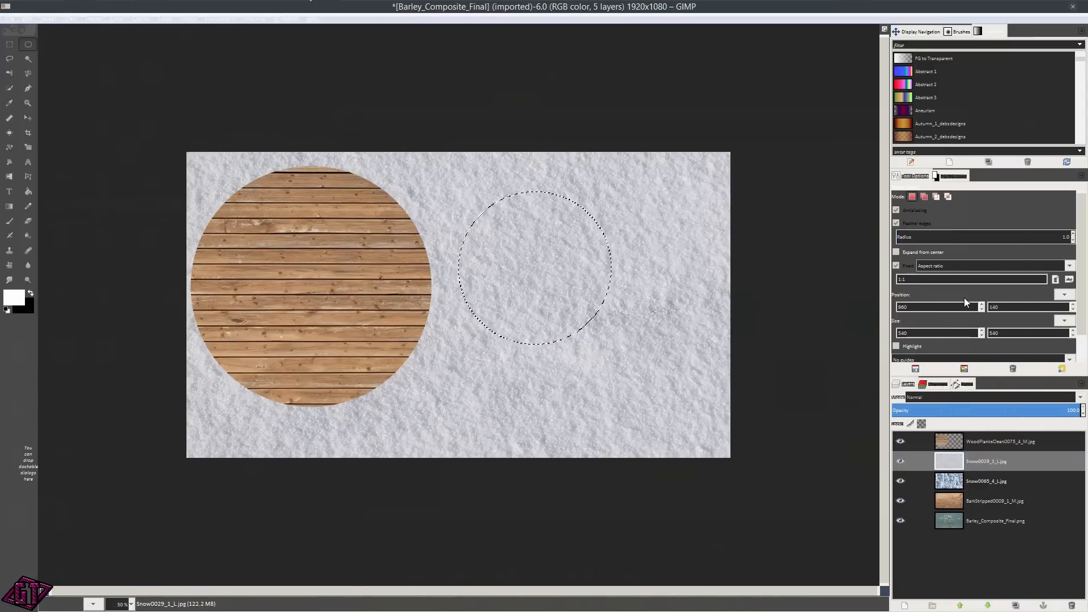
left_click(154, 218)
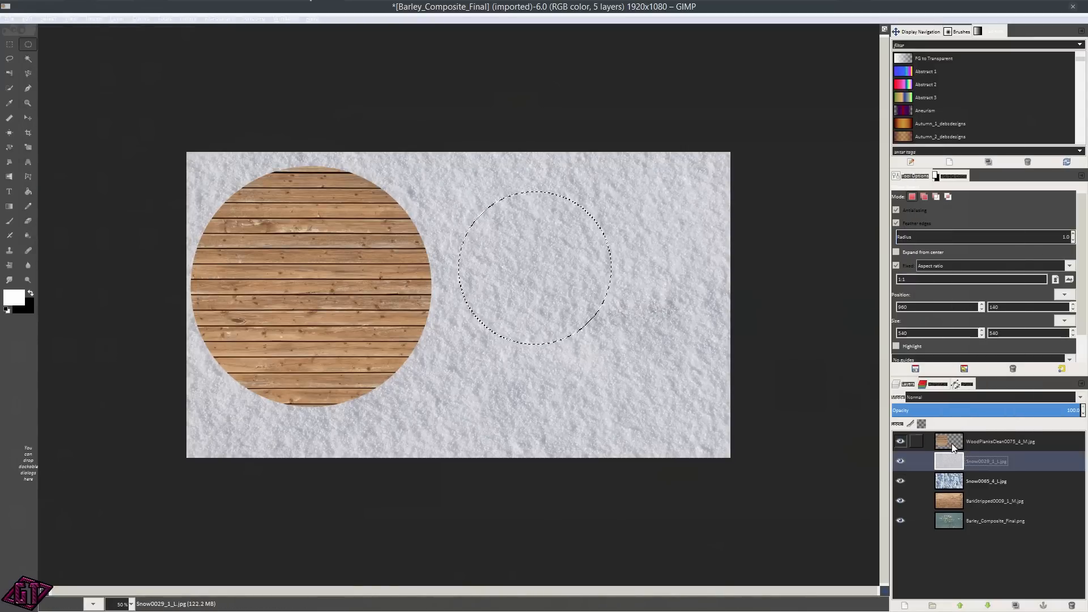
Give both snow layers, Snow0029_1_L and Snow0065_4_L, an alpha channel.
right_click(1008, 454)
left_click(954, 374)
left_click(989, 481)
right_click(989, 477)
left_click(943, 396)
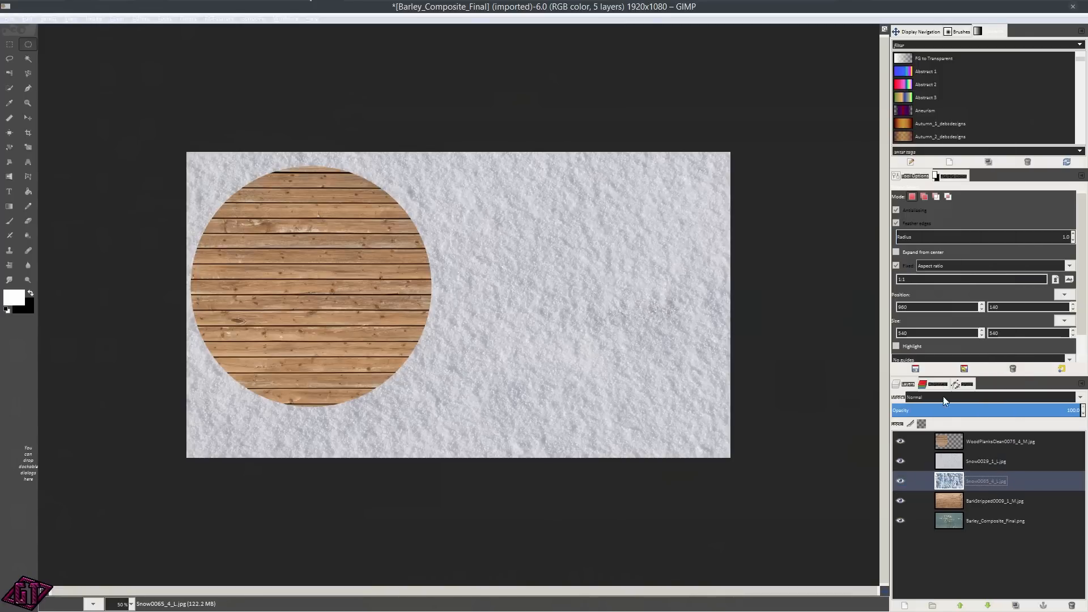
Cut the Snow0029_1_L layer down to a circle about 480 px wide beside the wood circle, and remove the selection.
left_click(997, 463)
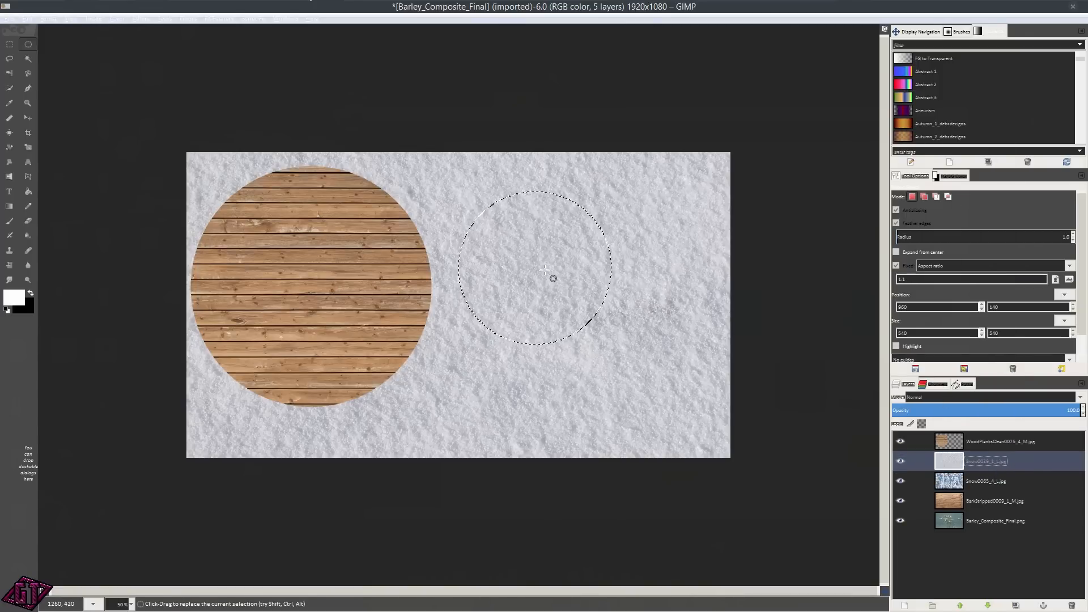
mouse_move(506, 234)
left_mouse_down()
mouse_move(542, 262)
mouse_move(449, 178)
left_mouse_up()
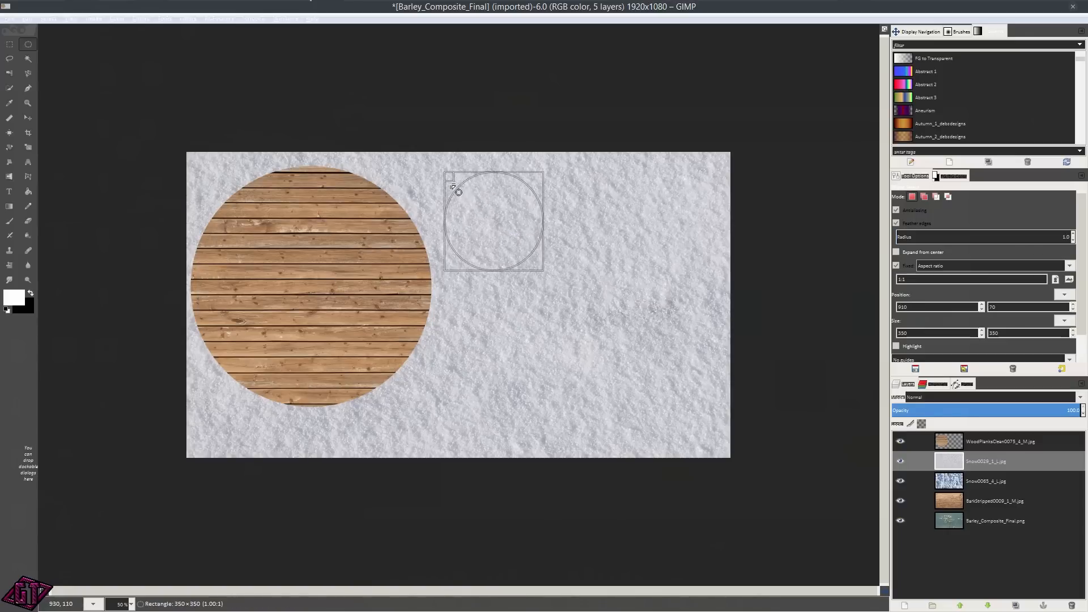
left_click_drag(528, 258, 567, 296)
key("Return")
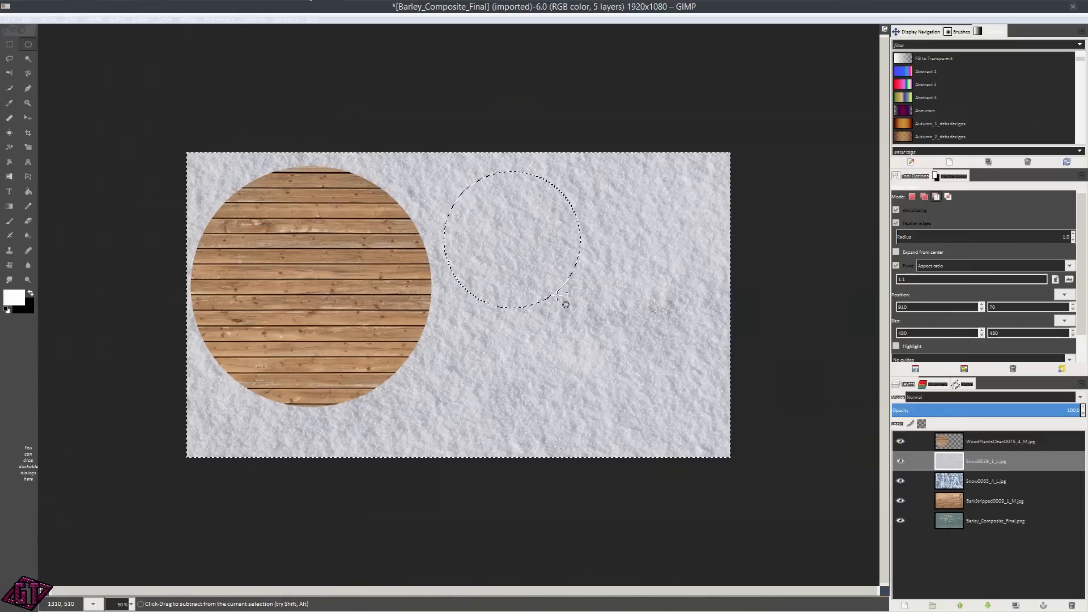
key("ctrl+i")
key("Delete")
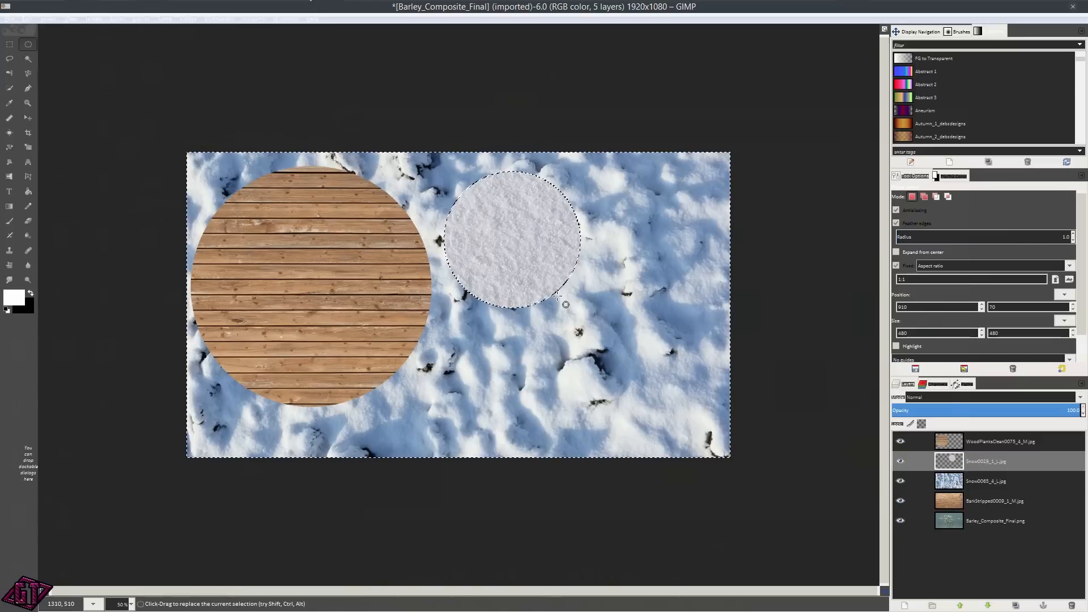
key("shift+ctrl+a")
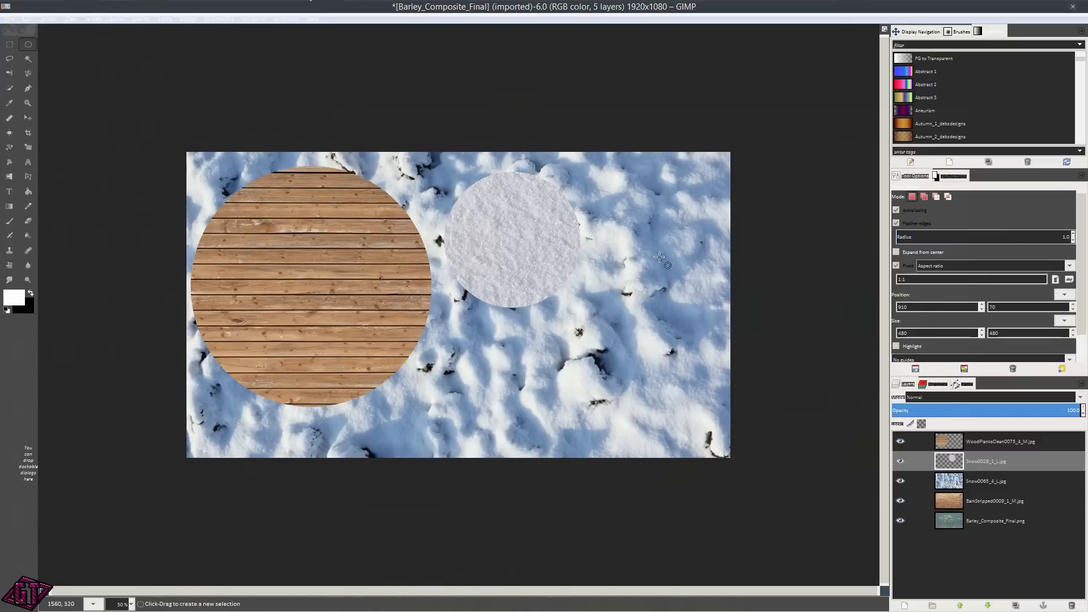
Cut the Snow0065_4_L layer down to a rectangle about 920 × 440 px below the snow circle, and remove the selection.
left_click(994, 480)
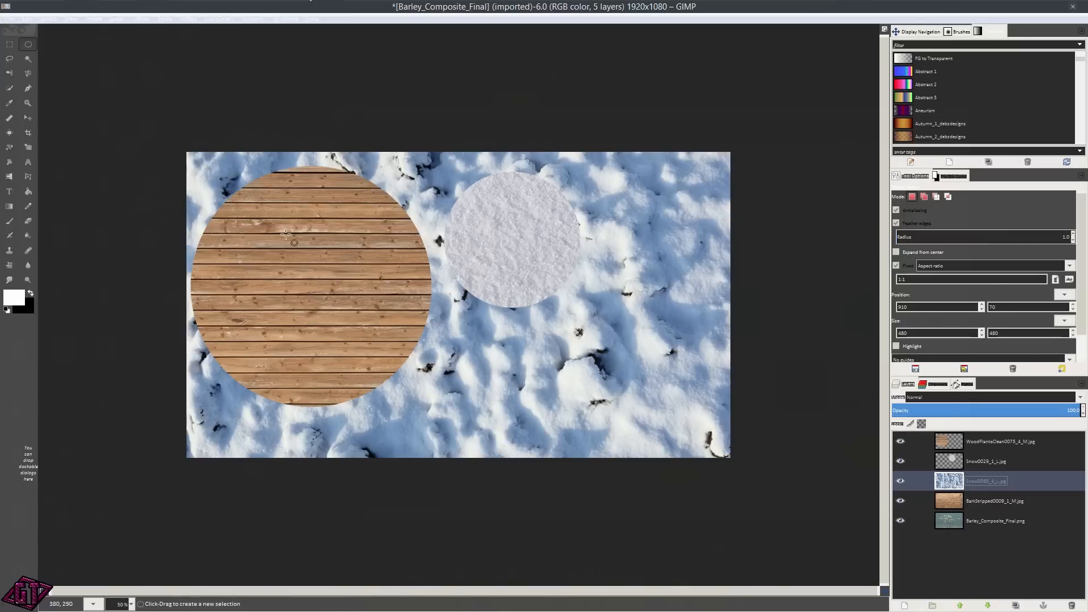
left_click(9, 44)
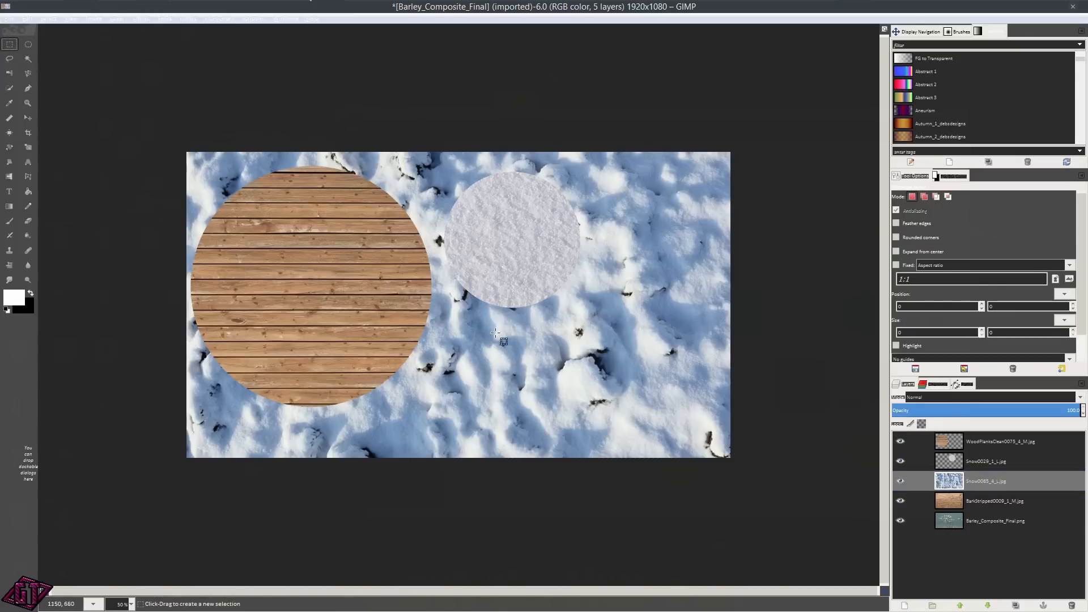
left_click_drag(458, 320, 716, 443)
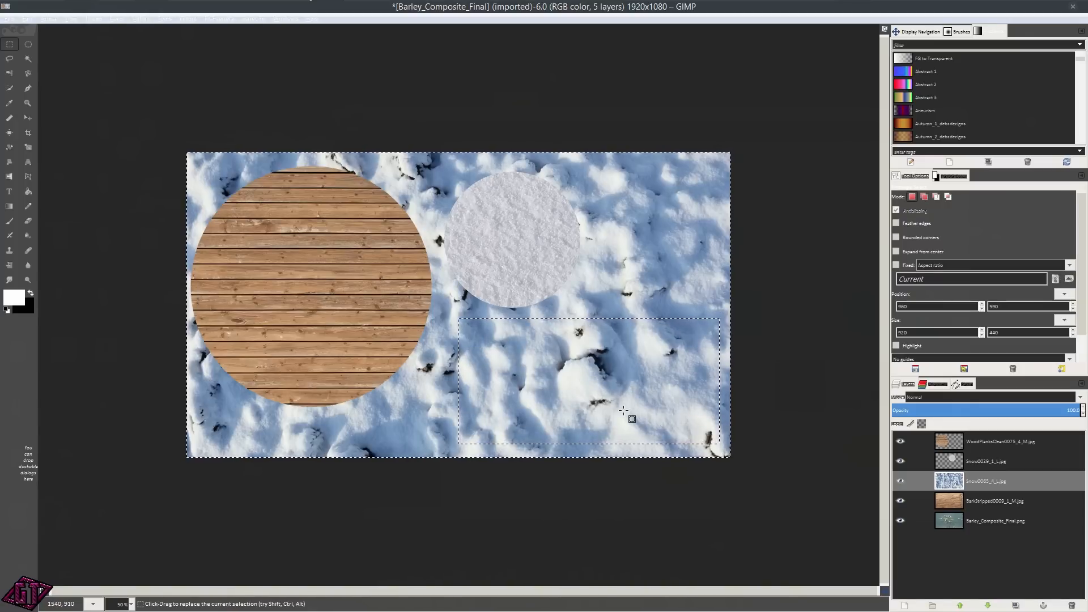
key("Delete")
key("ctrl+shift+a")
Apply the Drop Shadow layer effect to the Snow0065_4_L layer and collapse its layer group.
right_click(978, 481)
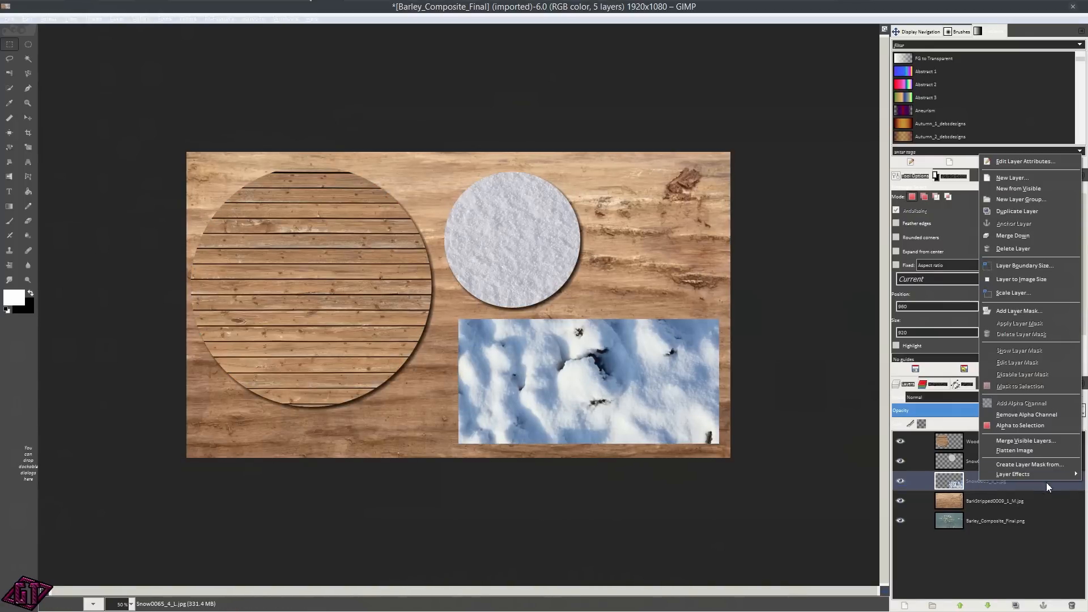
mouse_move(1048, 475)
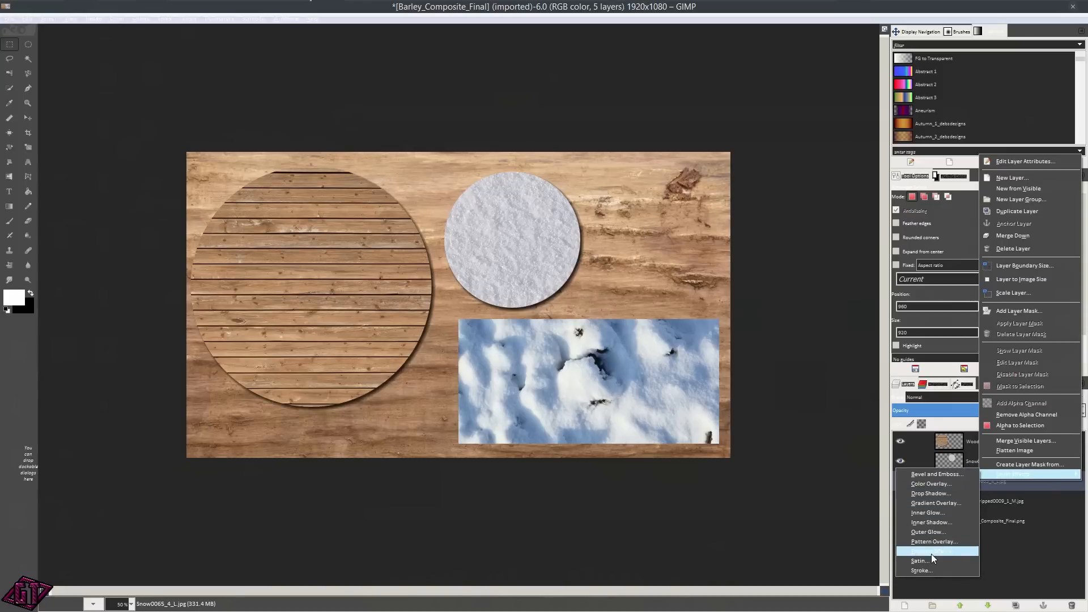
left_click(931, 493)
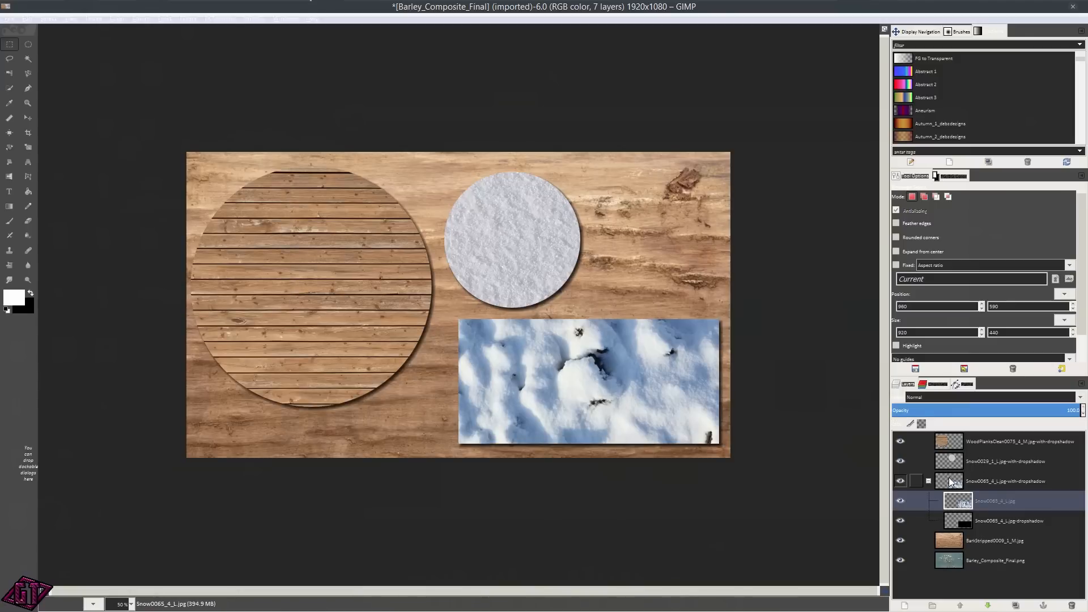
left_click(928, 480)
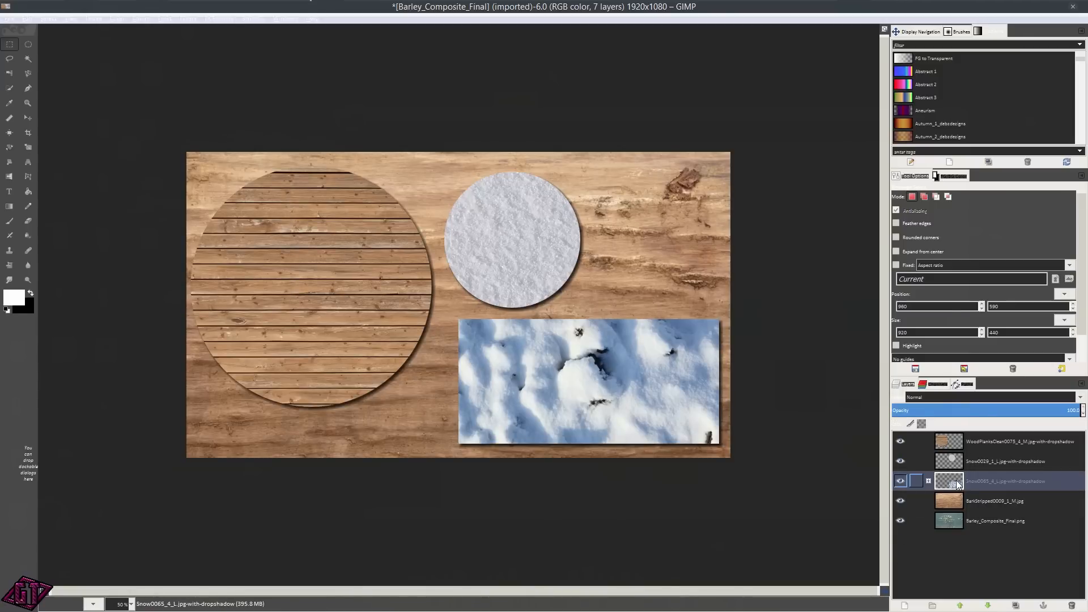
Merge the Snow0065_4_L drop shadow layer group into a single layer.
right_click(970, 480)
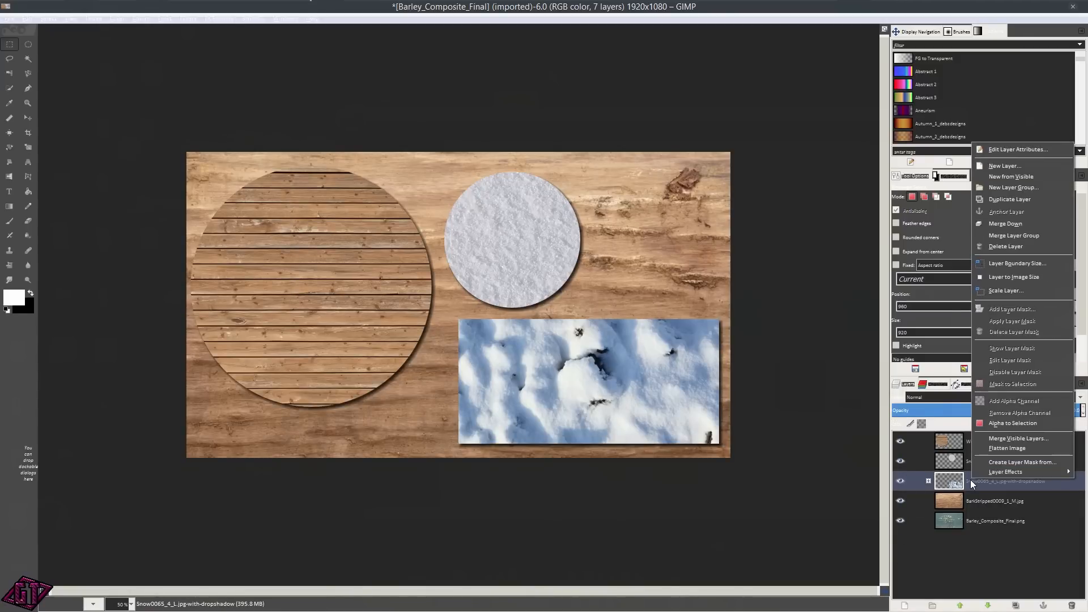
left_click(1017, 236)
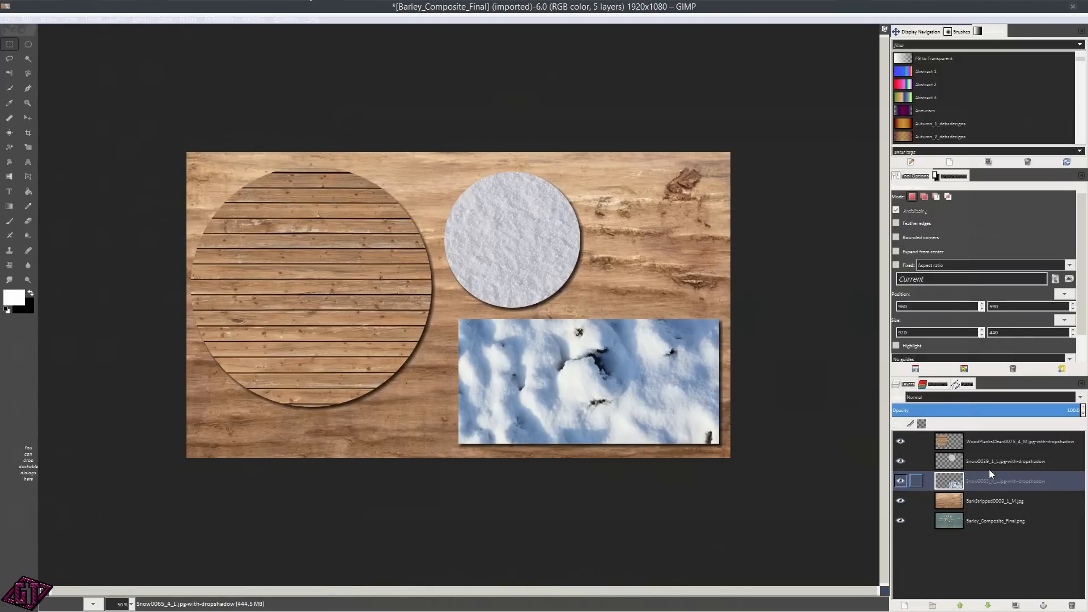
Hide and show the wood circle, snow circle and snow rectangle layers one by one to check their separate contents.
left_click(901, 442)
left_click(897, 460)
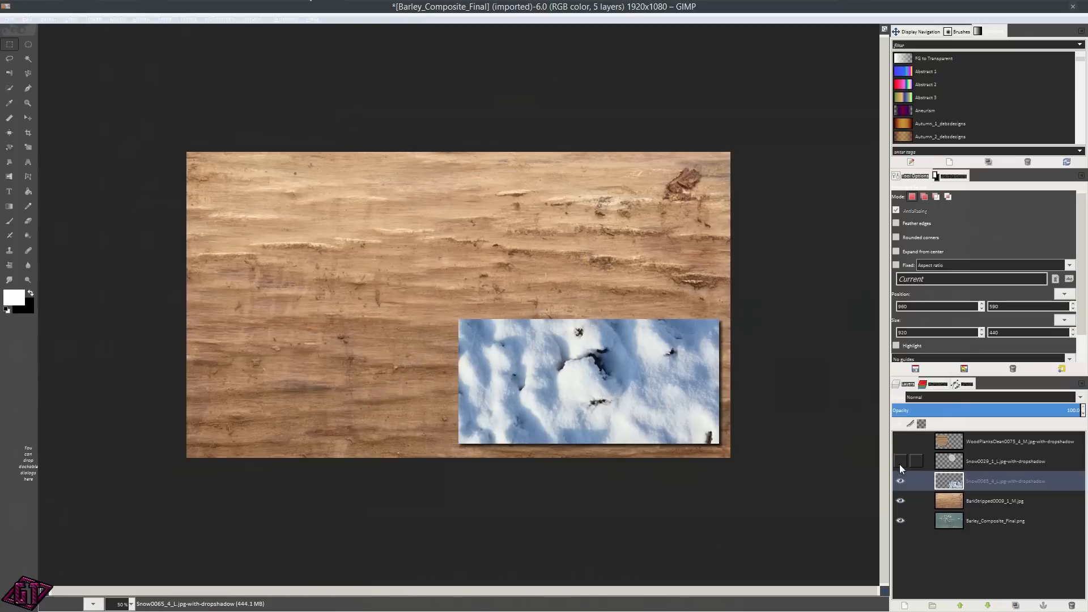
left_click(899, 481)
left_click(900, 461)
left_click(901, 442)
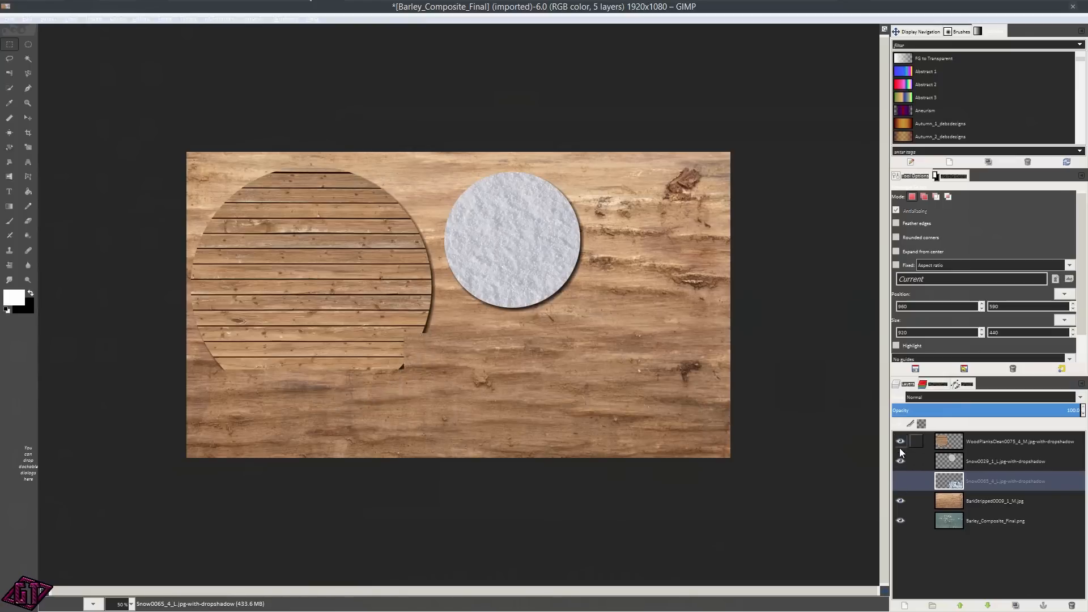
left_click(899, 481)
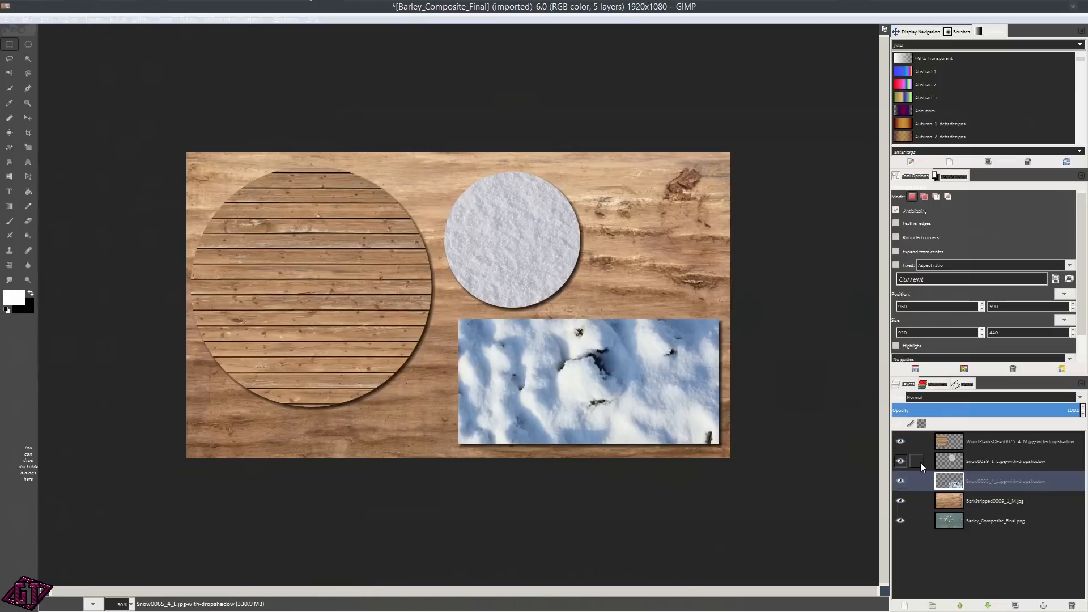
Merge the WoodPlanksClean0075_4_M layer down into Snow0029_1_L, and merge that result down into Snow0065_4_L.
left_click(984, 447)
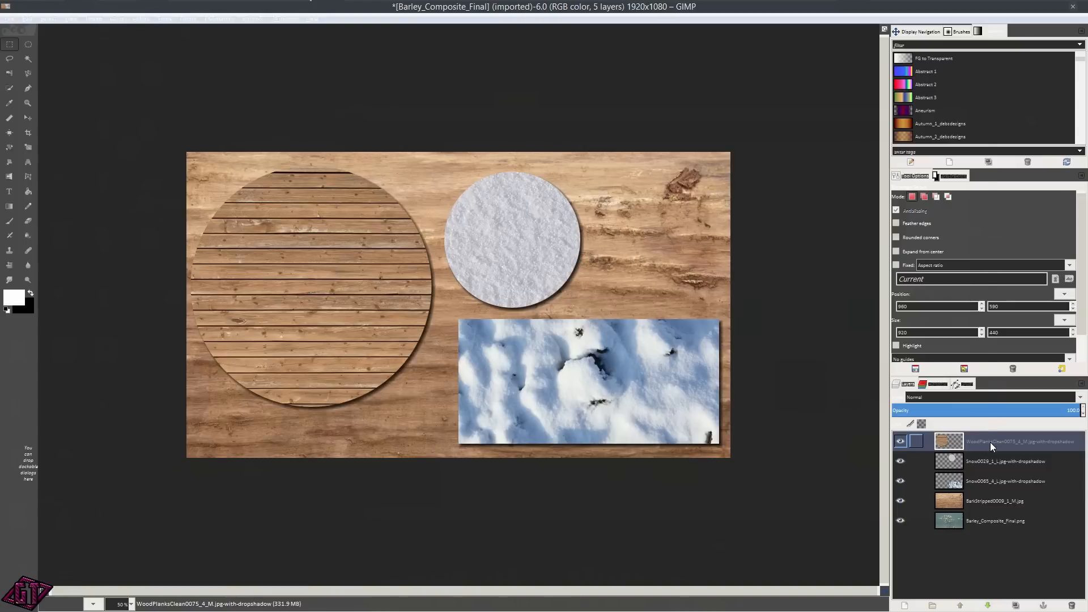
right_click(990, 442)
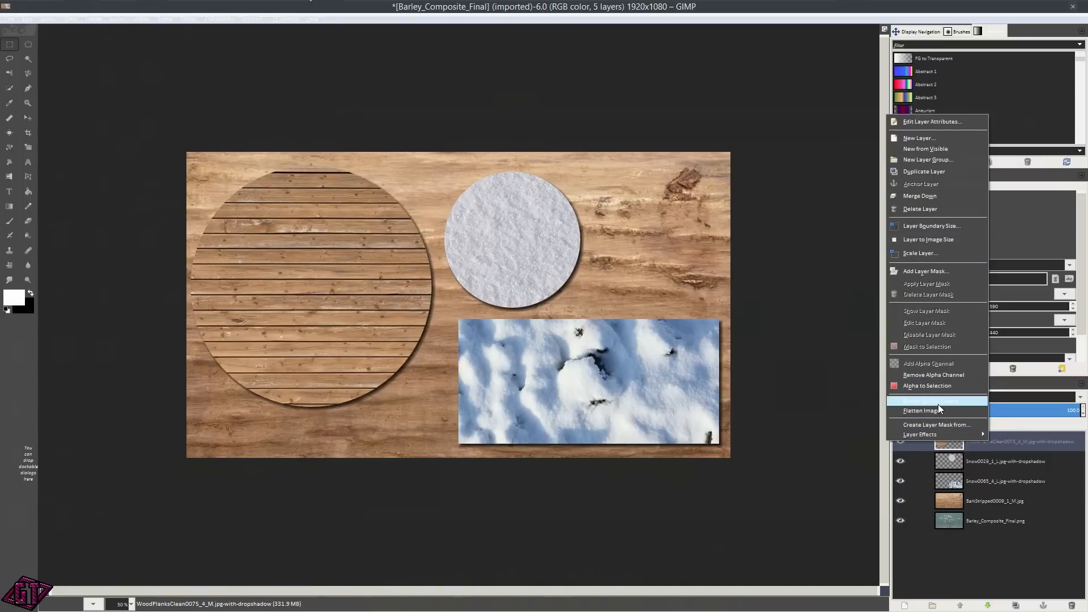
left_click(920, 196)
right_click(1000, 443)
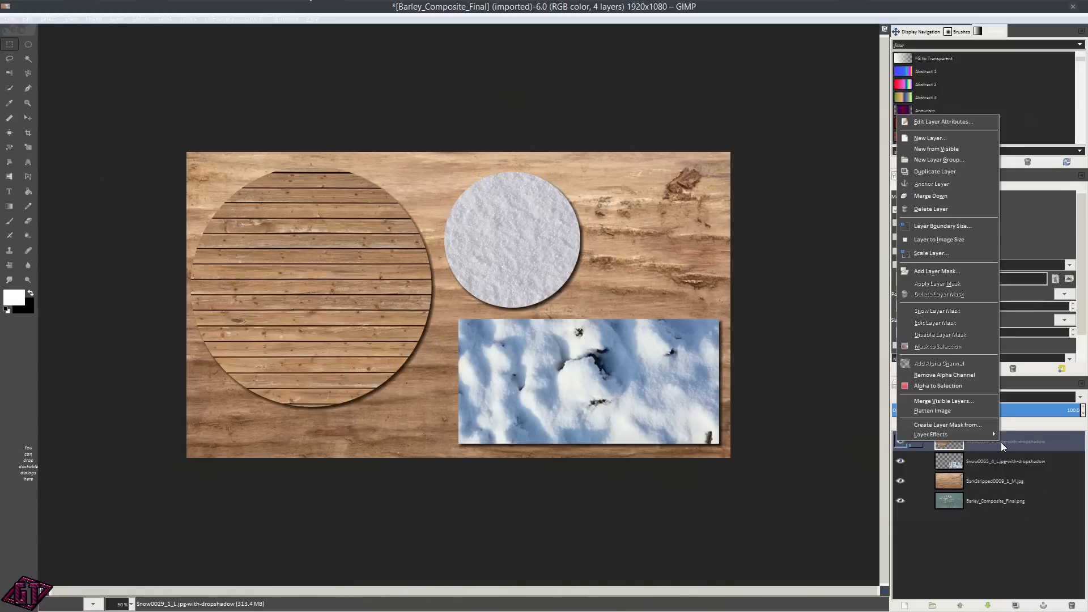
left_click(938, 196)
Toggle the visibility of the merged Snow0065_4_L layer repeatedly to examine its three shapes against the bark background.
left_click(902, 441)
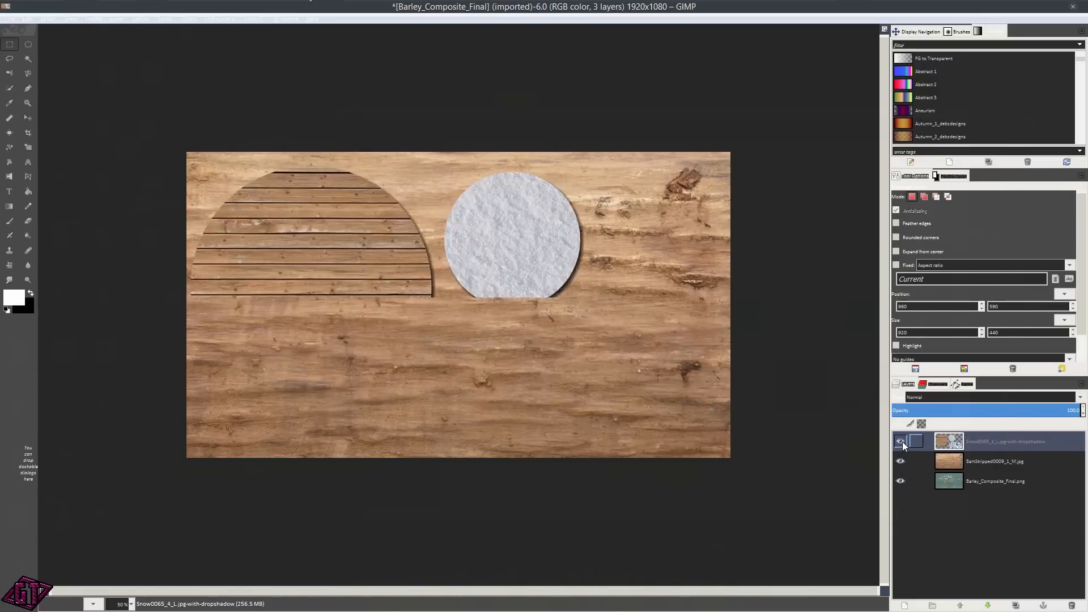
left_click(902, 441)
left_click(902, 441)
left_click(902, 441)
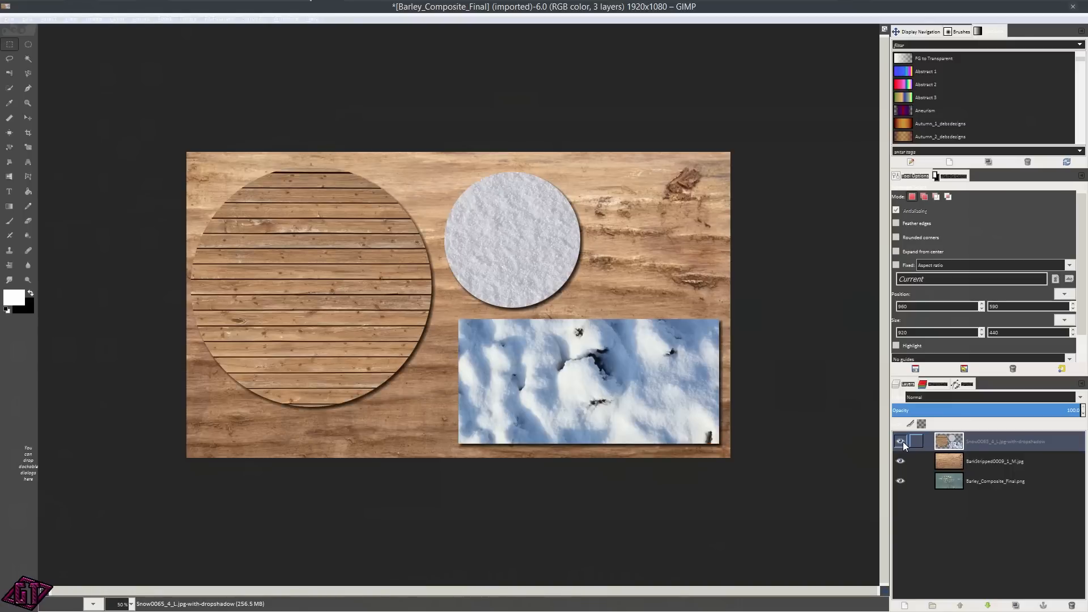
left_click(903, 441)
left_click(904, 441)
left_click(903, 440)
left_click(903, 441)
left_click(903, 440)
left_click(903, 441)
left_click(903, 441)
left_click(903, 441)
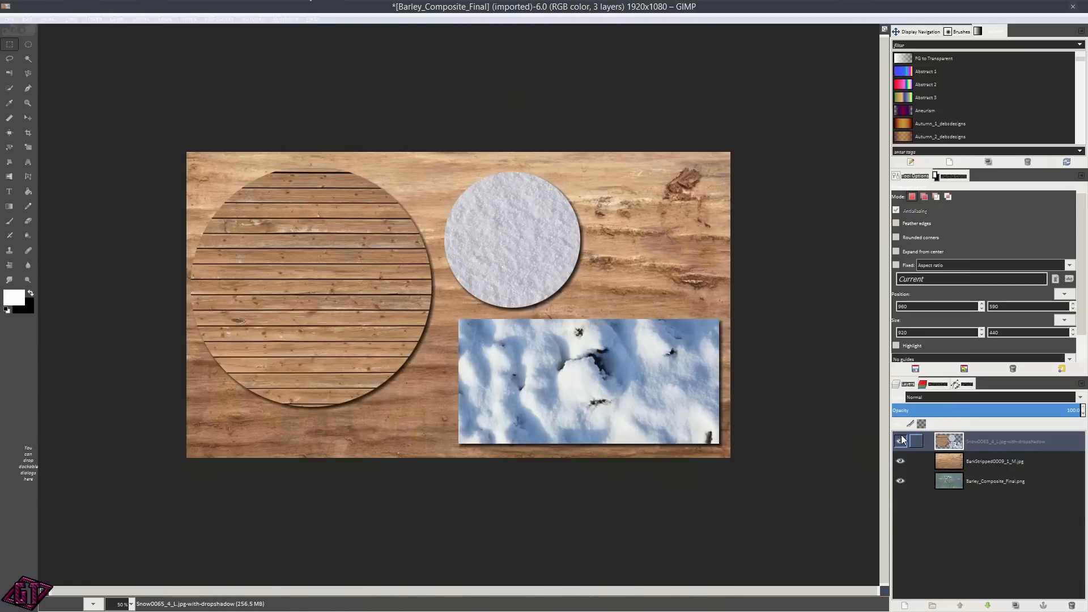
right_click(1000, 440)
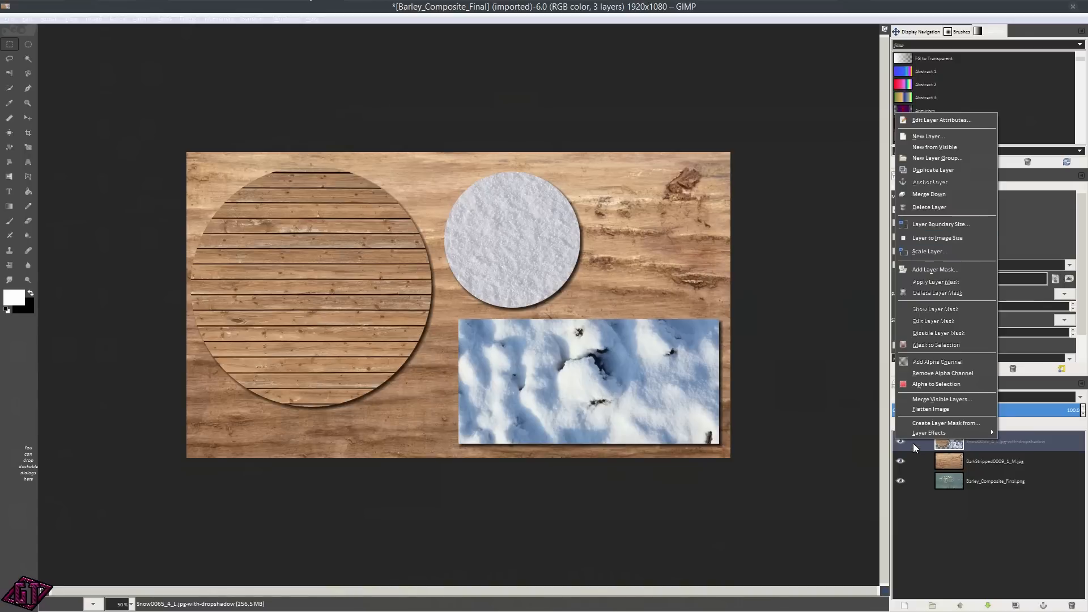
left_click(1025, 451)
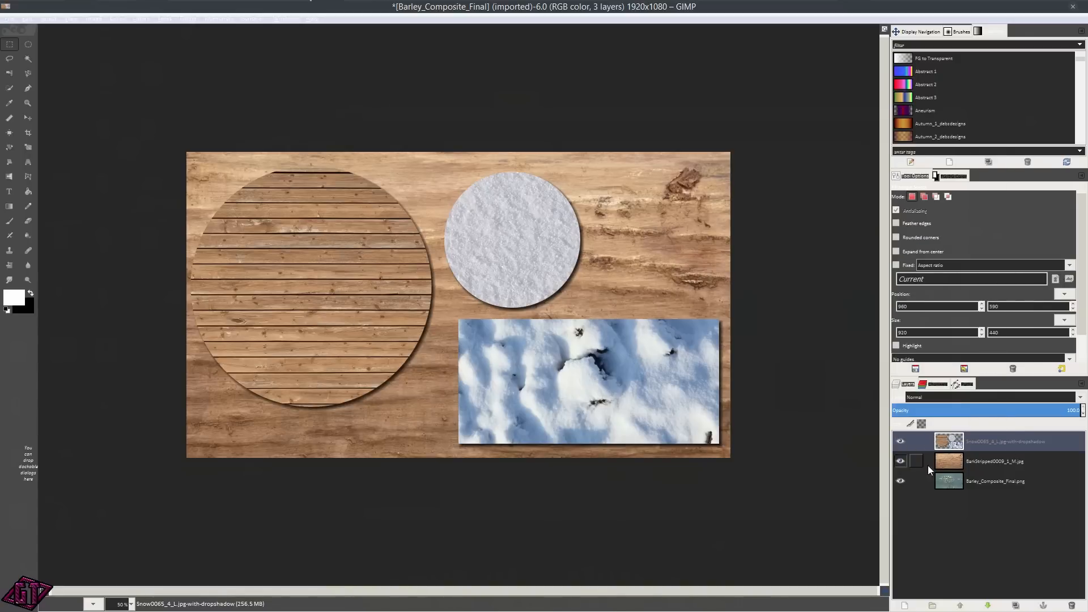
Isolate the Barley_Composite_Final.png layer several times to view it alone, and restore the other layers' visibility.
left_click(900, 480, "shift")
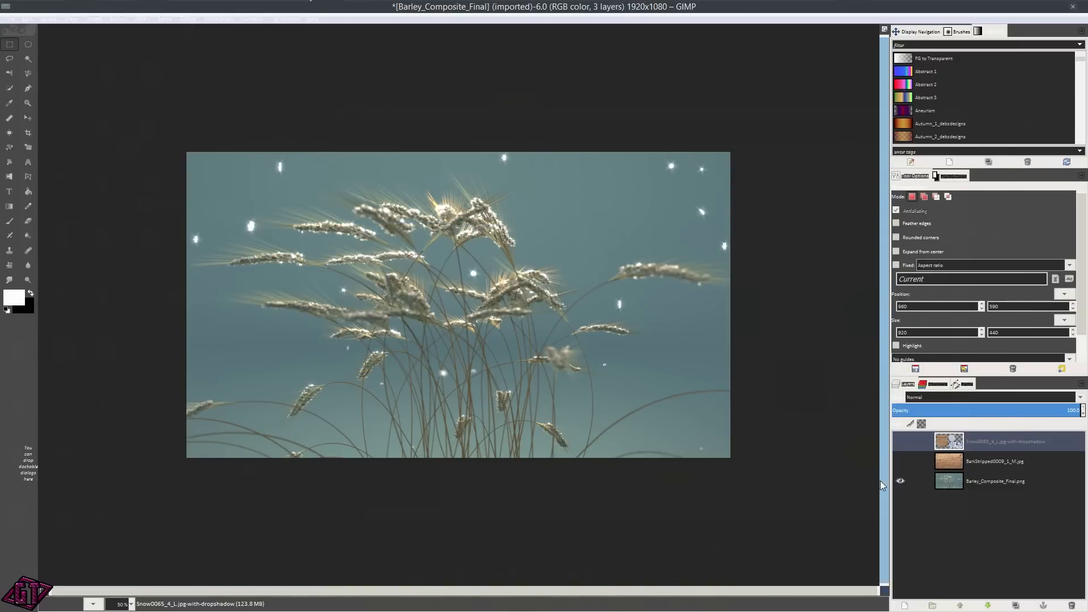
left_click(902, 486, "shift")
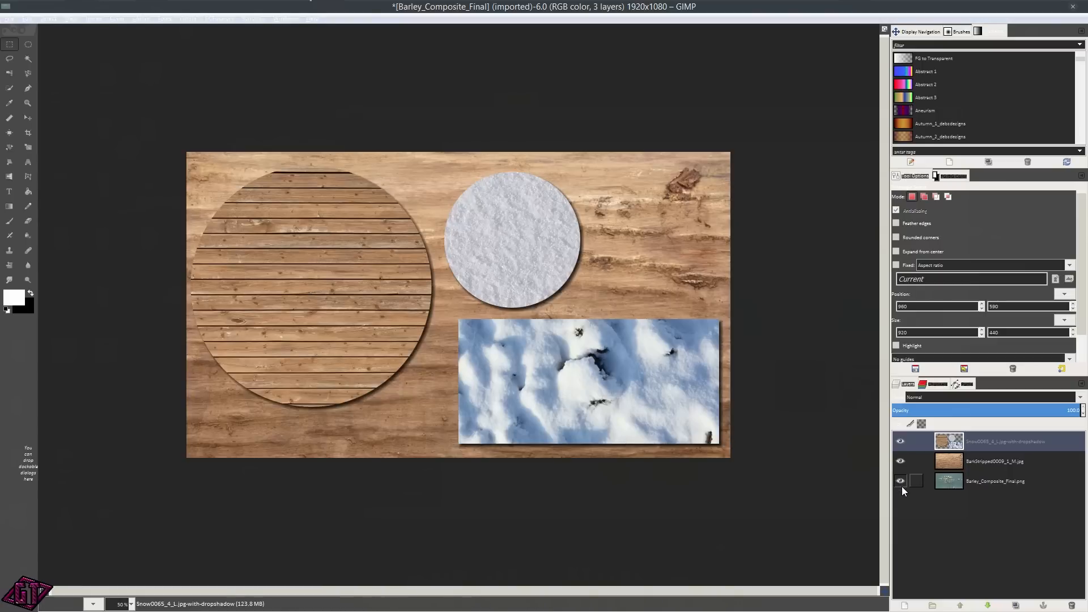
left_click(900, 483, "shift")
left_click(902, 481, "shift")
left_click(902, 481, "shift")
left_click(902, 482, "shift")
left_click(916, 482, "shift")
left_click(916, 481, "shift")
Go through the bark, barley and merged shapes layers as the active layer, ending on the merged Snow0065_4_L layer.
left_click(997, 464)
left_click(995, 481)
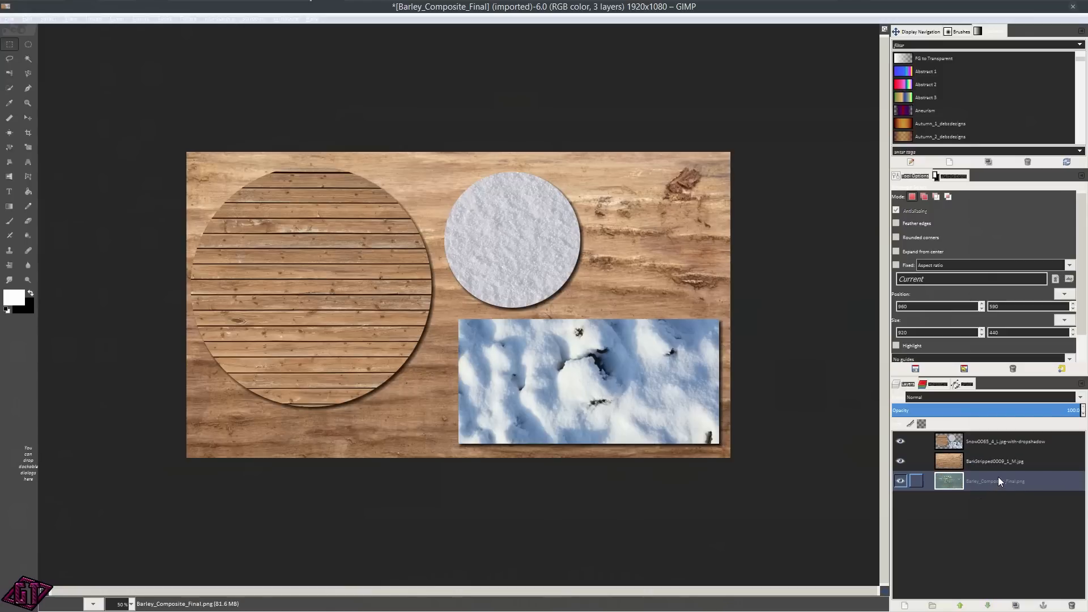
left_click(987, 458)
left_click(997, 438)
left_click(983, 463)
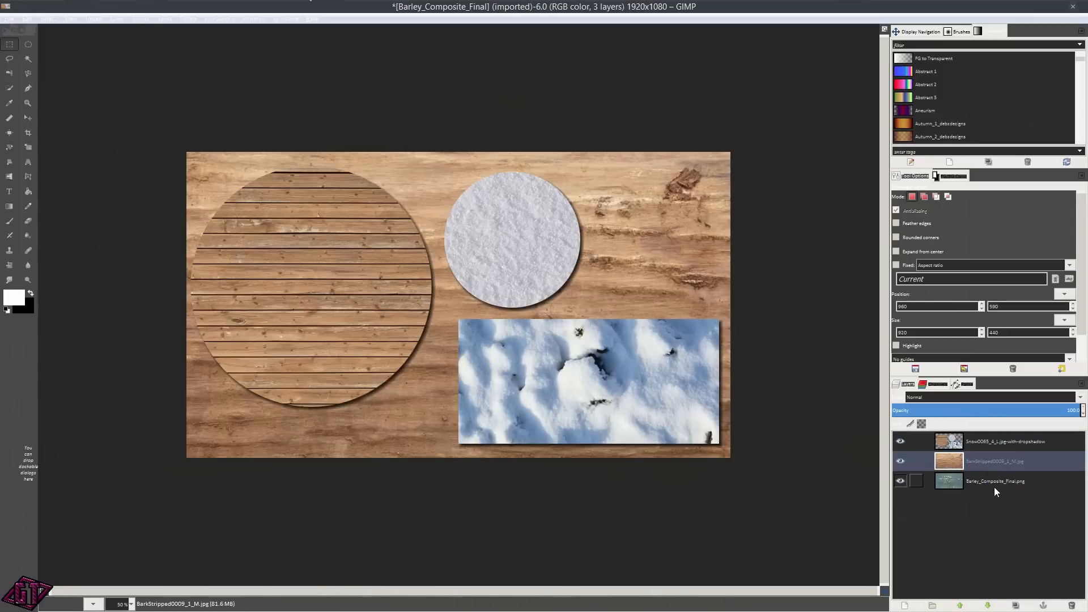
left_click(994, 484)
left_click(991, 461)
left_click(994, 444)
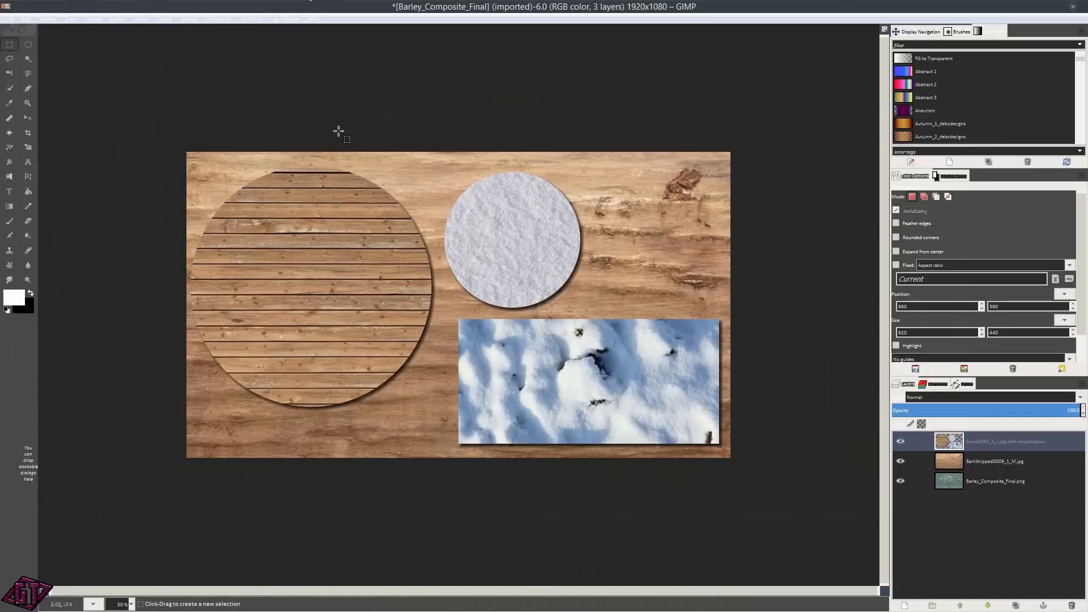
left_click(1005, 462)
left_click(1012, 481)
left_click(1008, 442)
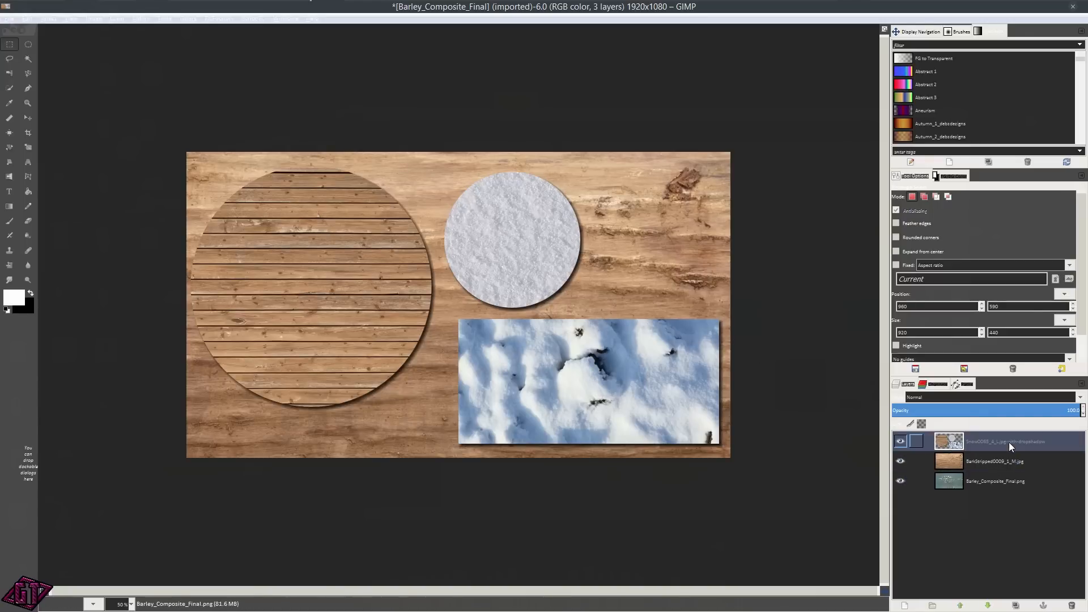
Paint loose white Paintbrush strokes across the three shapes of the merged layer, and undo the painting.
left_click(901, 442)
key("p")
left_click(901, 441)
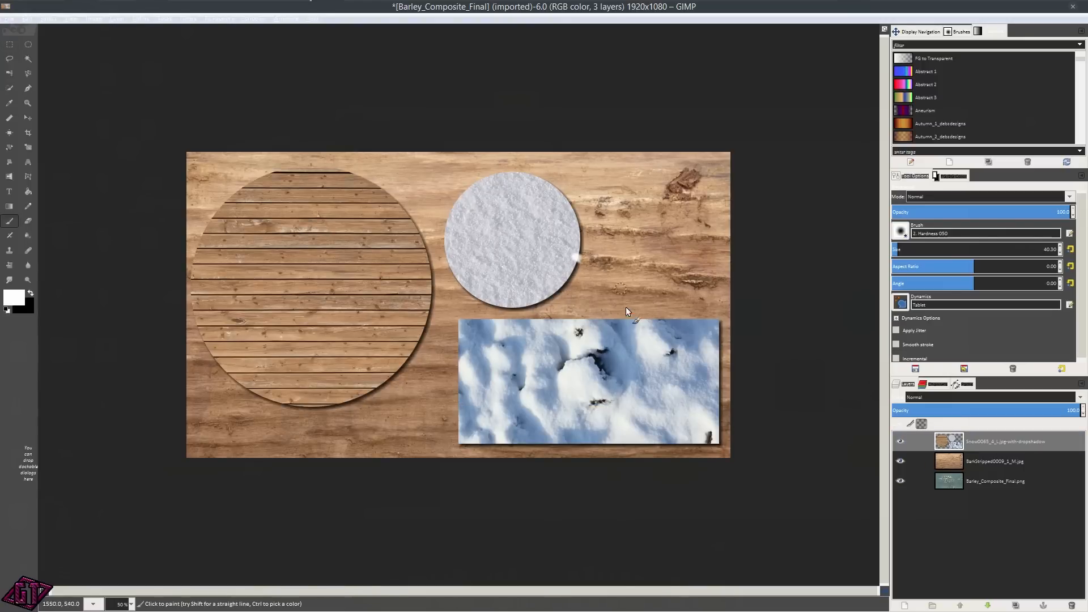
mouse_move(657, 312)
left_mouse_down()
mouse_move(568, 347)
mouse_move(575, 254)
mouse_move(630, 381)
mouse_move(521, 302)
mouse_move(667, 341)
mouse_move(519, 417)
mouse_move(473, 250)
mouse_move(649, 337)
mouse_move(540, 443)
mouse_move(470, 290)
mouse_move(626, 297)
mouse_move(429, 411)
mouse_move(361, 396)
mouse_move(325, 244)
mouse_move(442, 352)
mouse_move(238, 308)
mouse_move(375, 218)
mouse_move(330, 392)
mouse_move(253, 207)
mouse_move(365, 310)
mouse_move(297, 211)
mouse_move(374, 278)
mouse_move(502, 185)
mouse_move(533, 209)
mouse_move(471, 288)
left_mouse_up()
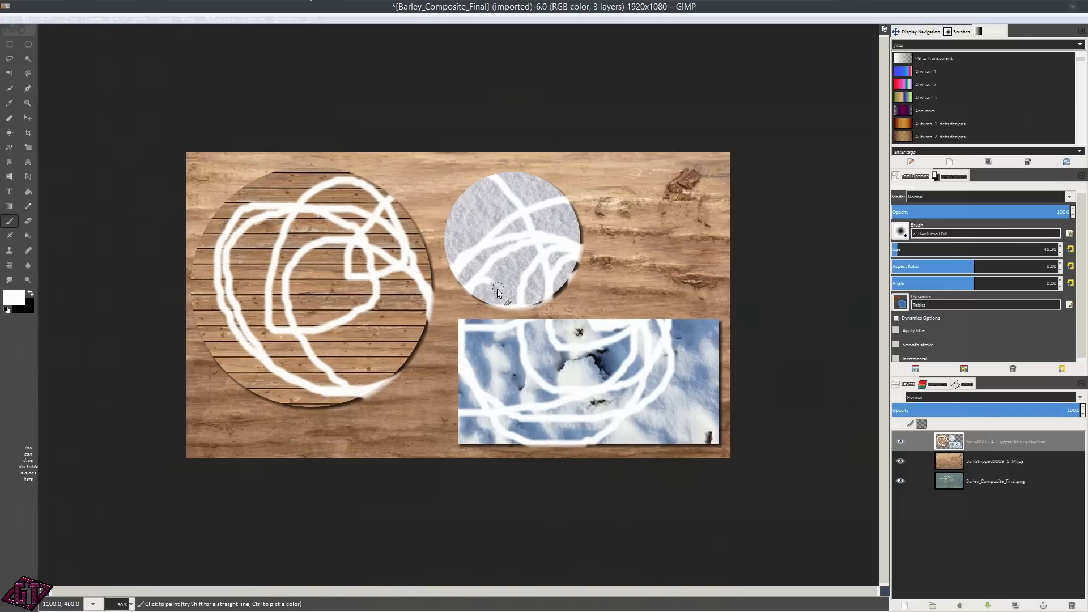
key("ctrl+z")
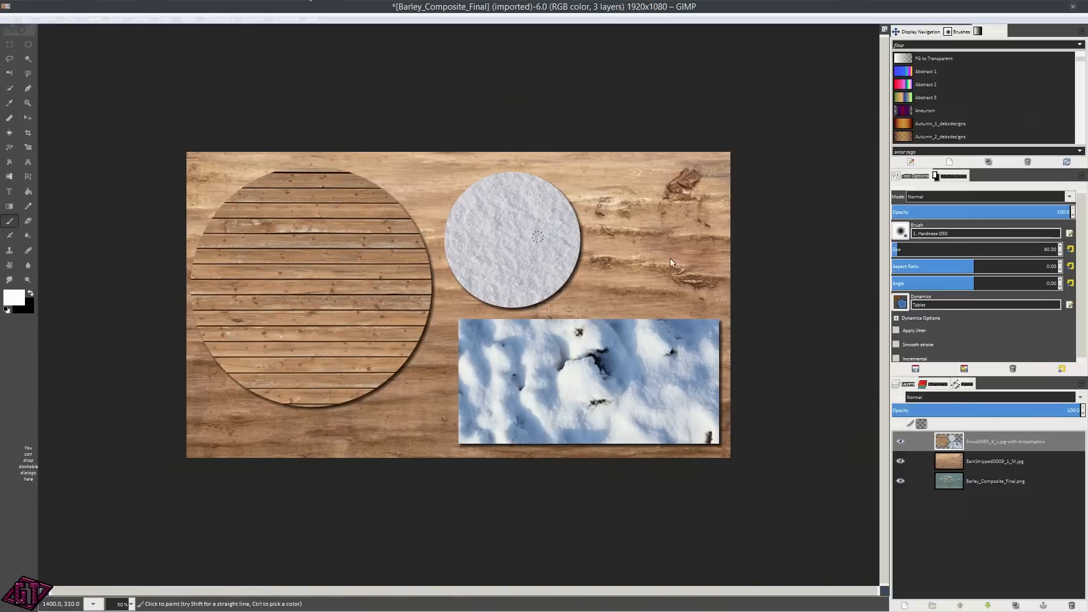
Hide and show the merged Snow0065_4_L layer to compare the image with and without the shapes.
left_click(905, 440)
left_click(904, 441)
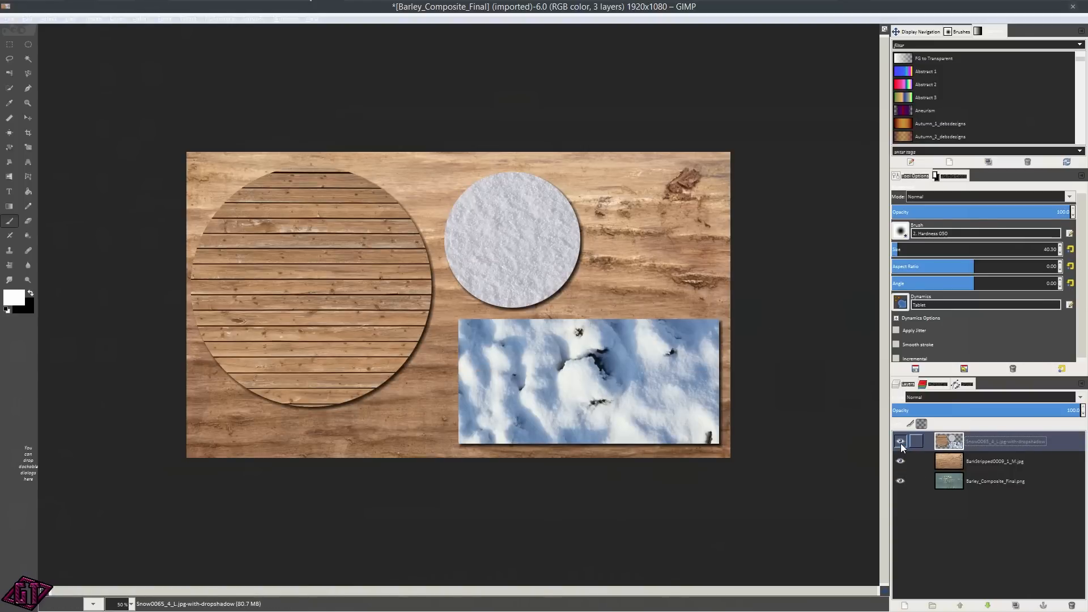
left_click(900, 441)
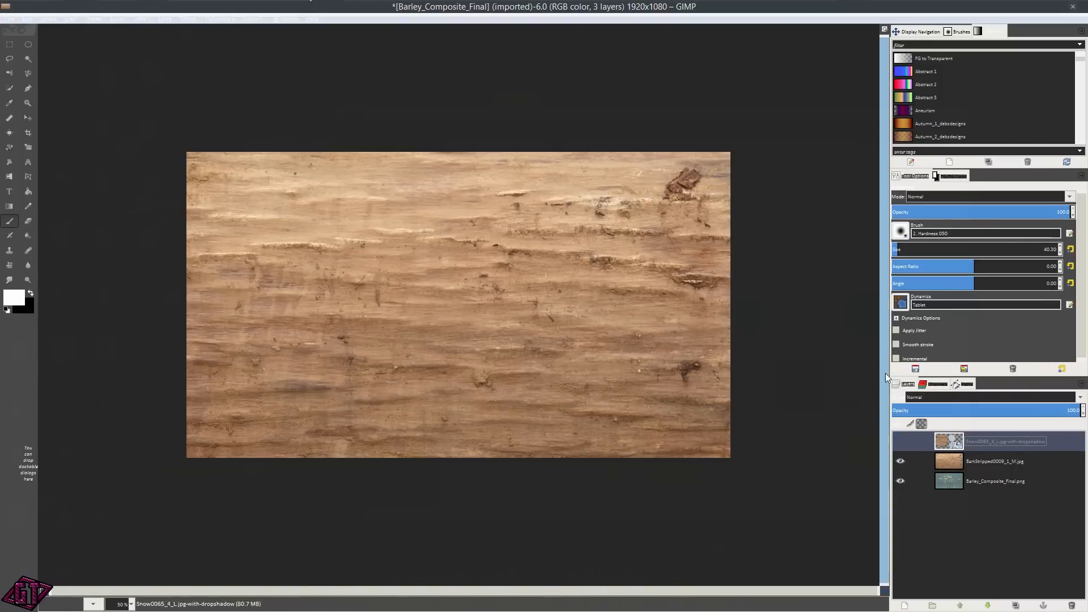
left_click(901, 442)
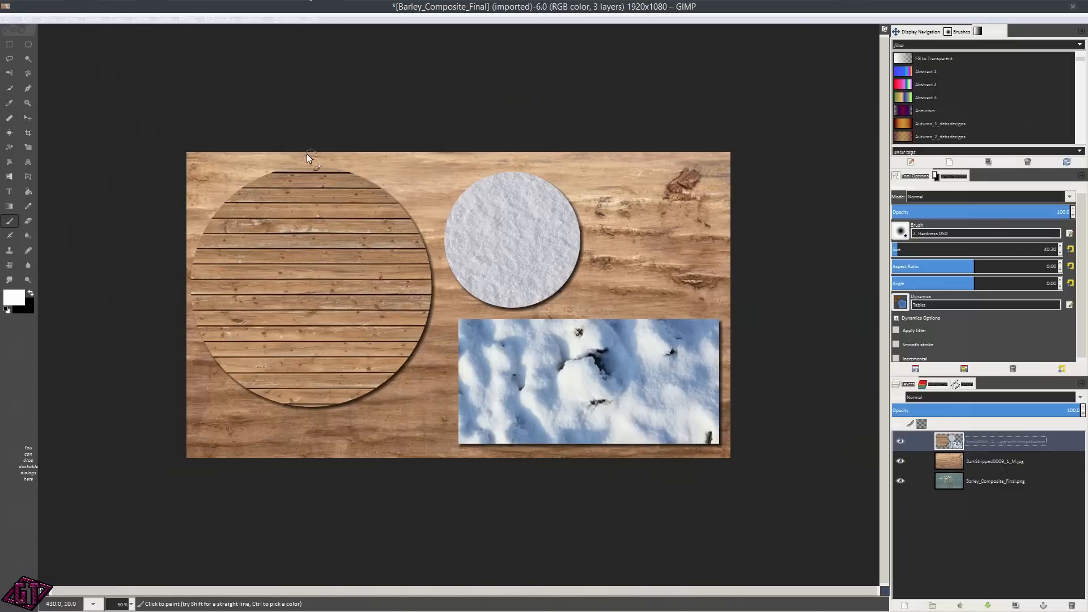
Fuzzy-select one plank of the wood circle, select the transparent area around the shapes instead, and remove the selection.
left_click(27, 59)
left_click(249, 228)
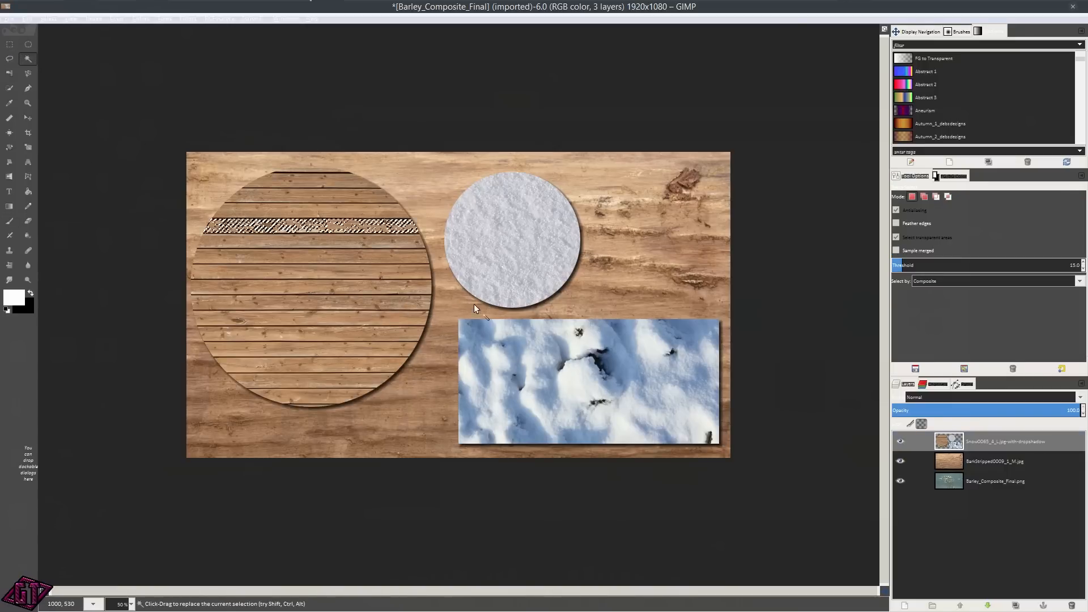
left_click(434, 204)
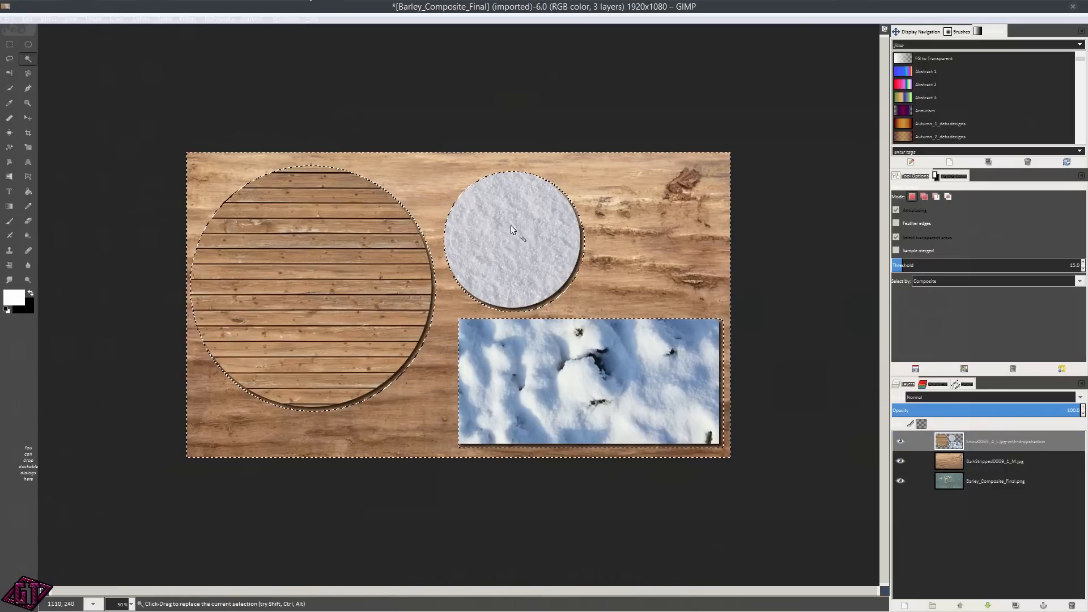
key("ctrl+shift+a")
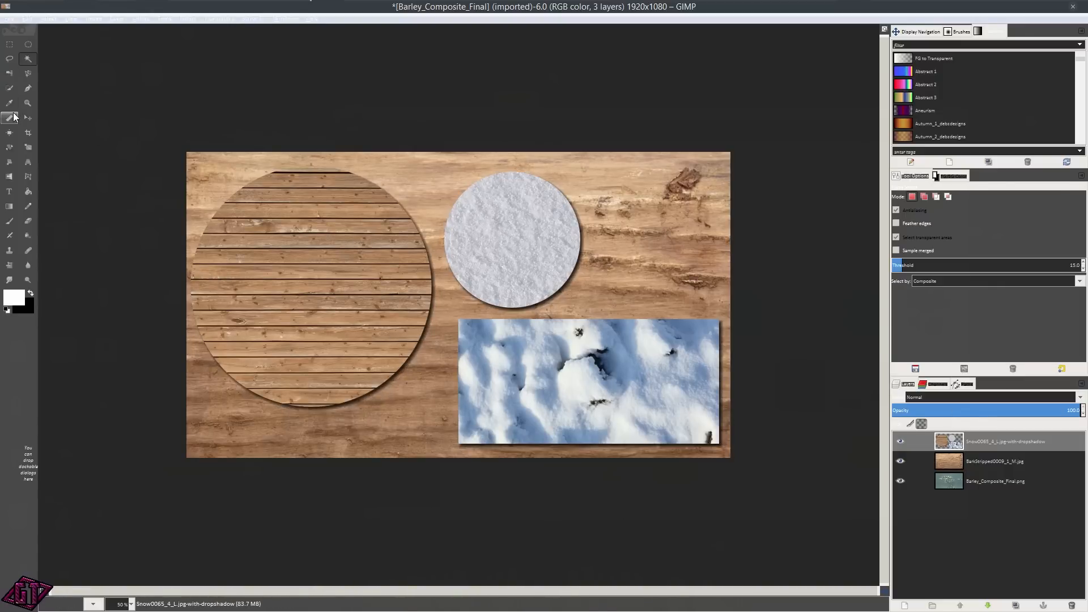
Create a selection from the merged layer's alpha channel, and clear it.
right_click(1004, 447)
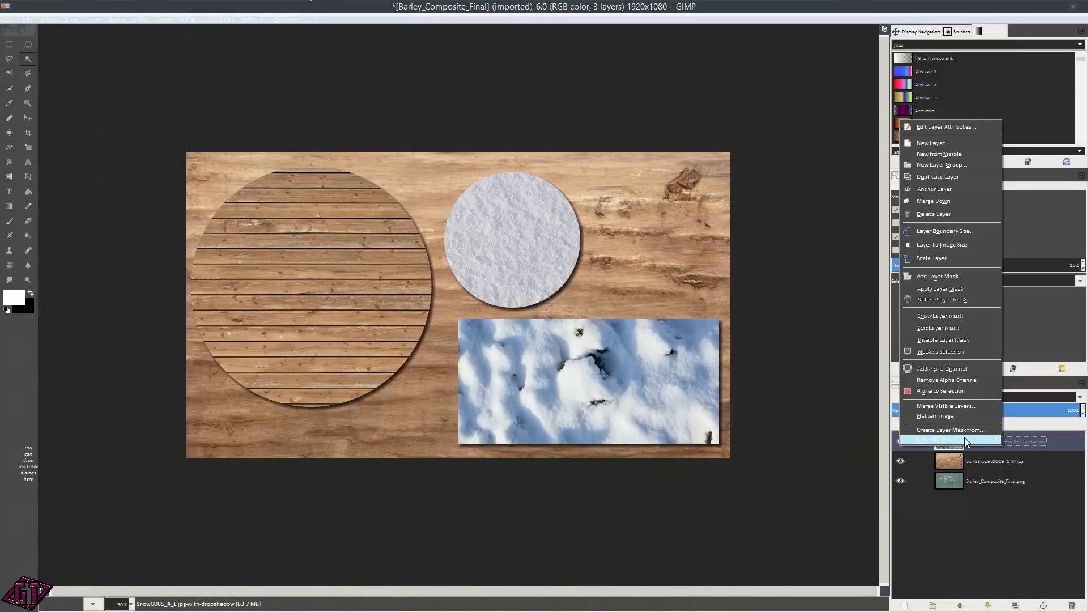
left_click(945, 389)
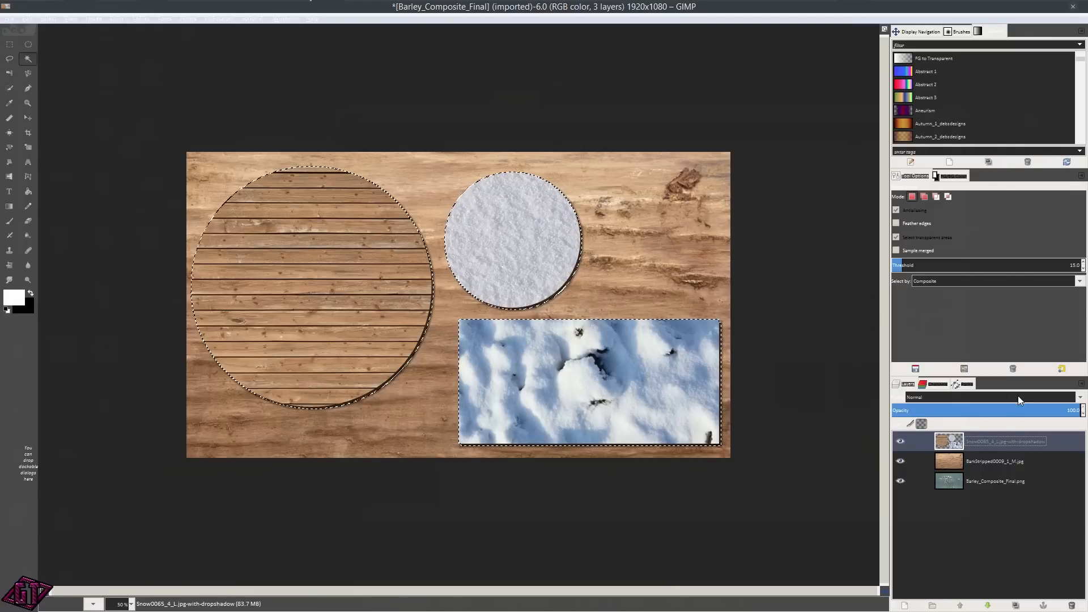
left_click(643, 479)
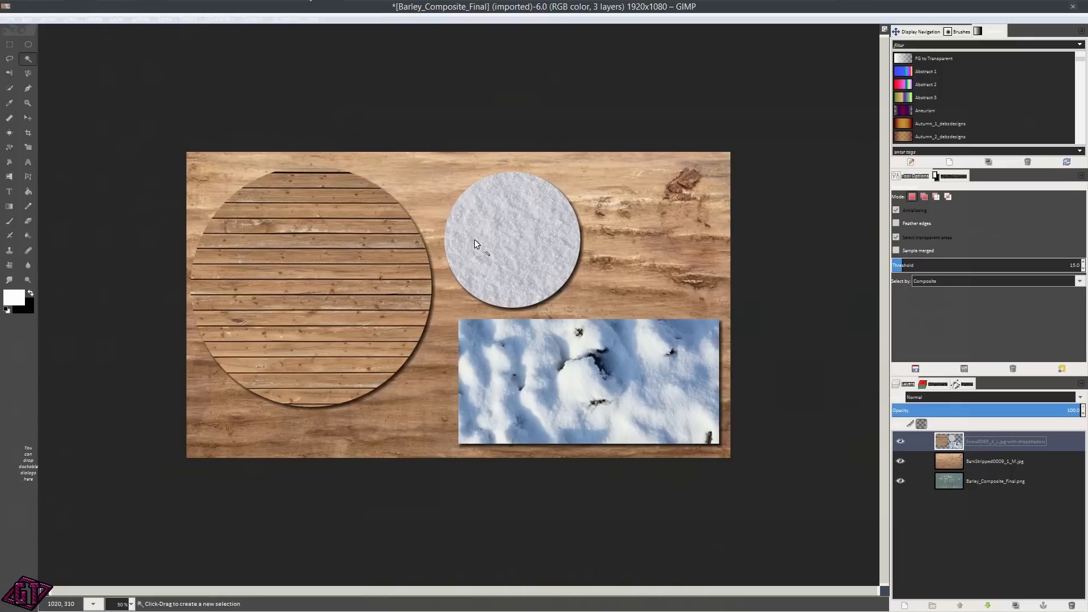
With the merged layer's alpha channel locked, cover the three shapes with dense white Paintbrush strokes, and undo them.
left_click(921, 424)
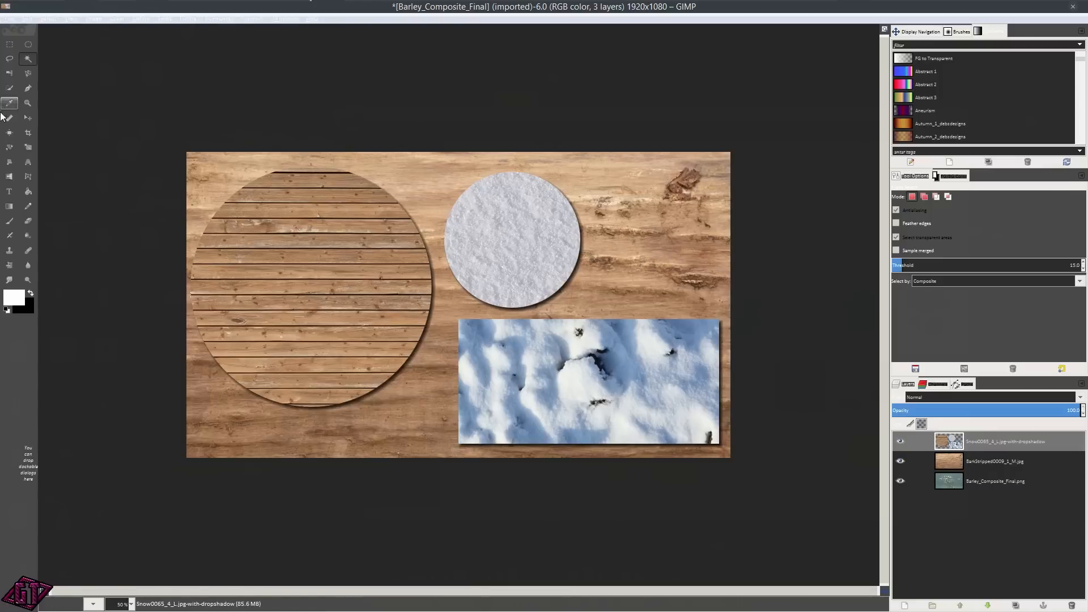
left_click(9, 221)
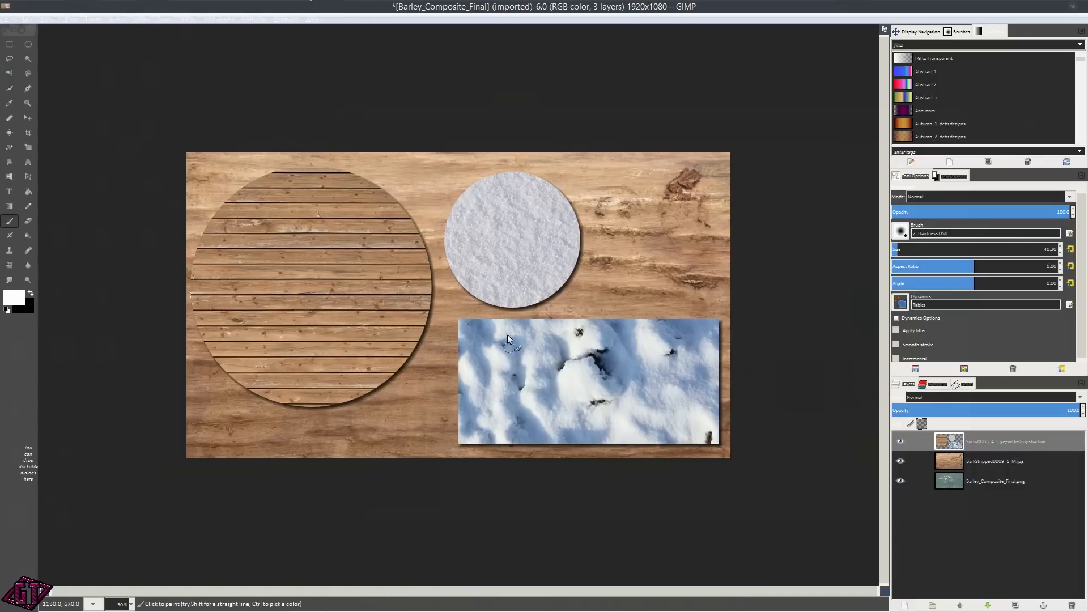
mouse_move(561, 279)
left_mouse_down()
mouse_move(455, 335)
mouse_move(575, 340)
mouse_move(536, 306)
mouse_move(501, 340)
mouse_move(422, 326)
mouse_move(238, 215)
mouse_move(368, 182)
mouse_move(562, 438)
mouse_move(340, 362)
mouse_move(351, 278)
mouse_move(340, 352)
mouse_move(458, 271)
mouse_move(277, 351)
mouse_move(368, 278)
mouse_move(355, 179)
mouse_move(703, 363)
mouse_move(538, 181)
mouse_move(510, 329)
mouse_move(667, 418)
mouse_move(408, 246)
mouse_move(284, 328)
mouse_move(390, 277)
mouse_move(681, 417)
mouse_move(778, 300)
left_mouse_up()
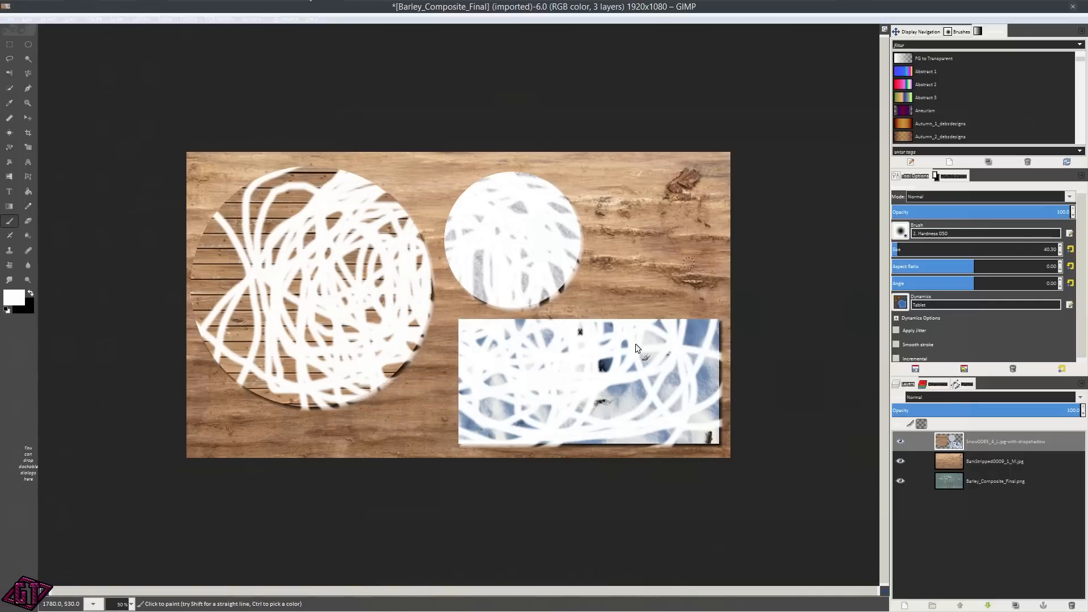
key("ctrl+z")
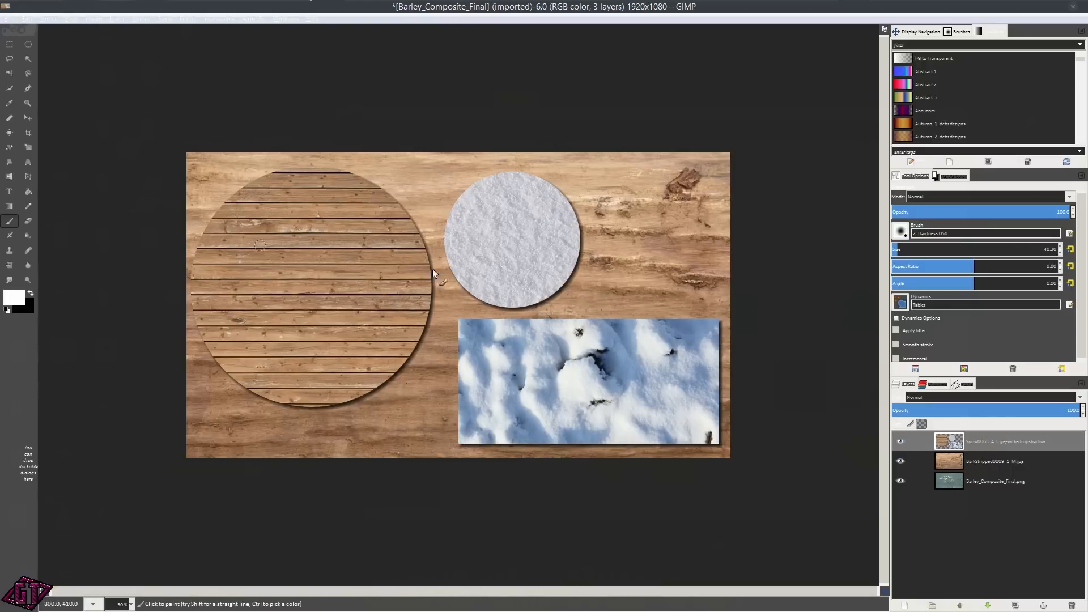
Lock the pixels of the merged Snow0065_4_L layer and try to paint on its wood circle.
key("1")
key("2")
key("1")
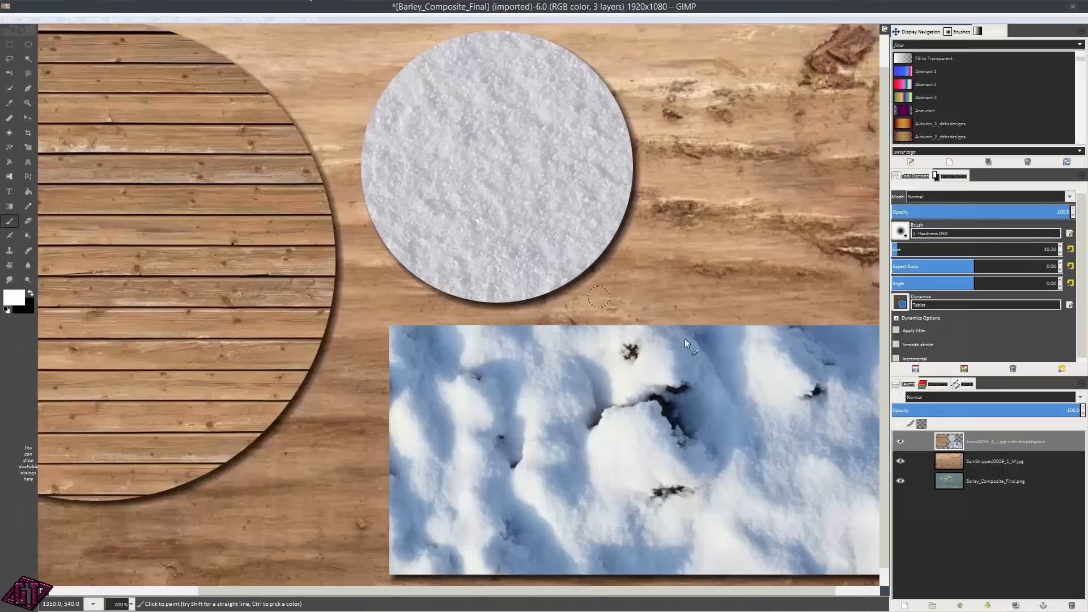
left_click(910, 425)
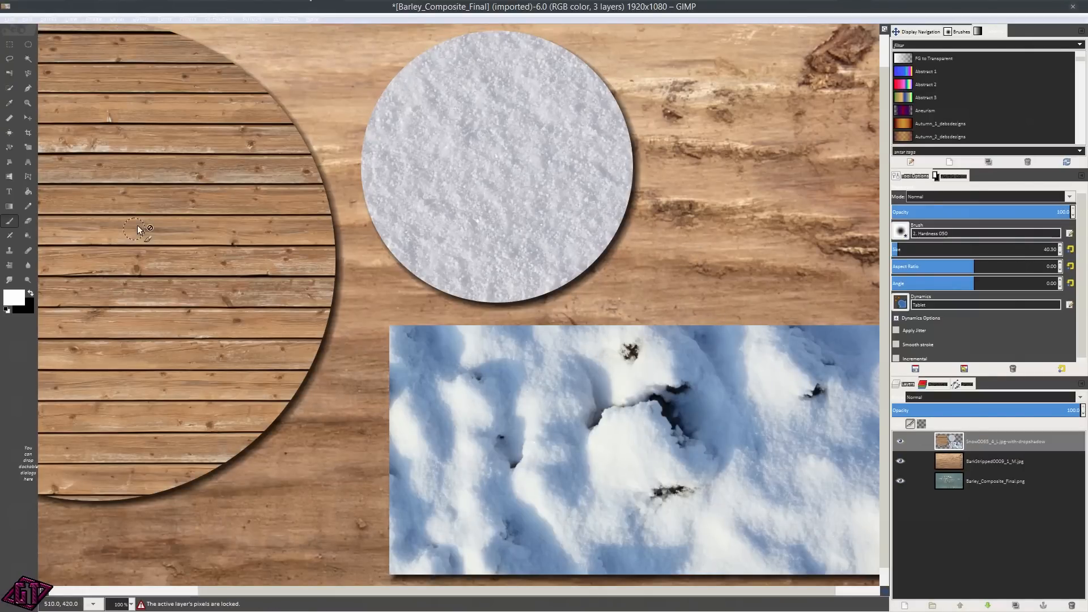
key("minus")
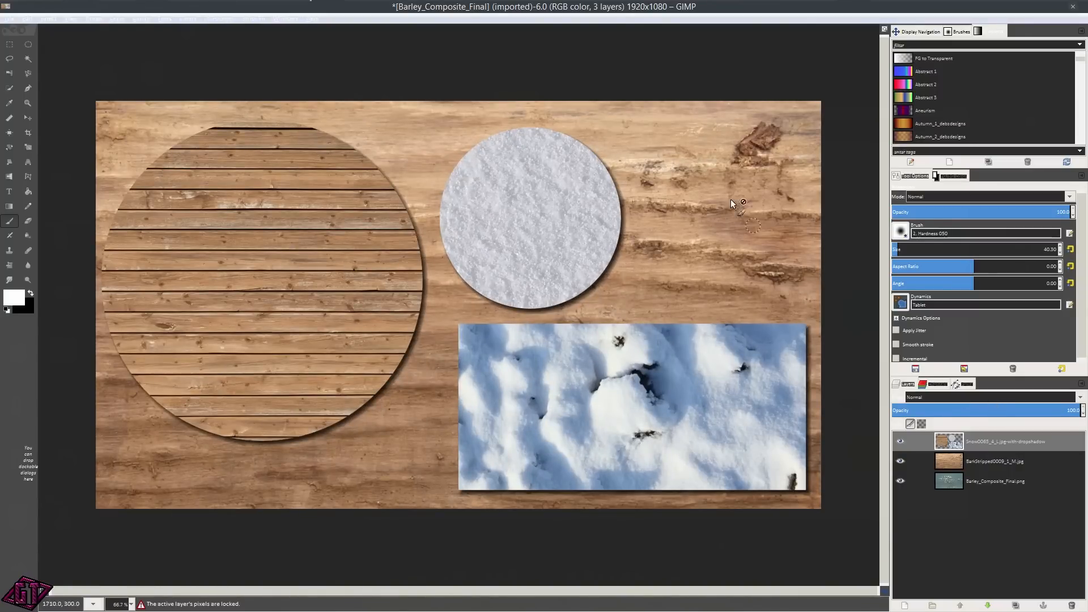
Paint a white Paintbrush stroke on the BarkStripped0009_1_M.jpg layer around the snow shapes, and undo it.
left_click(967, 440)
left_click(961, 466)
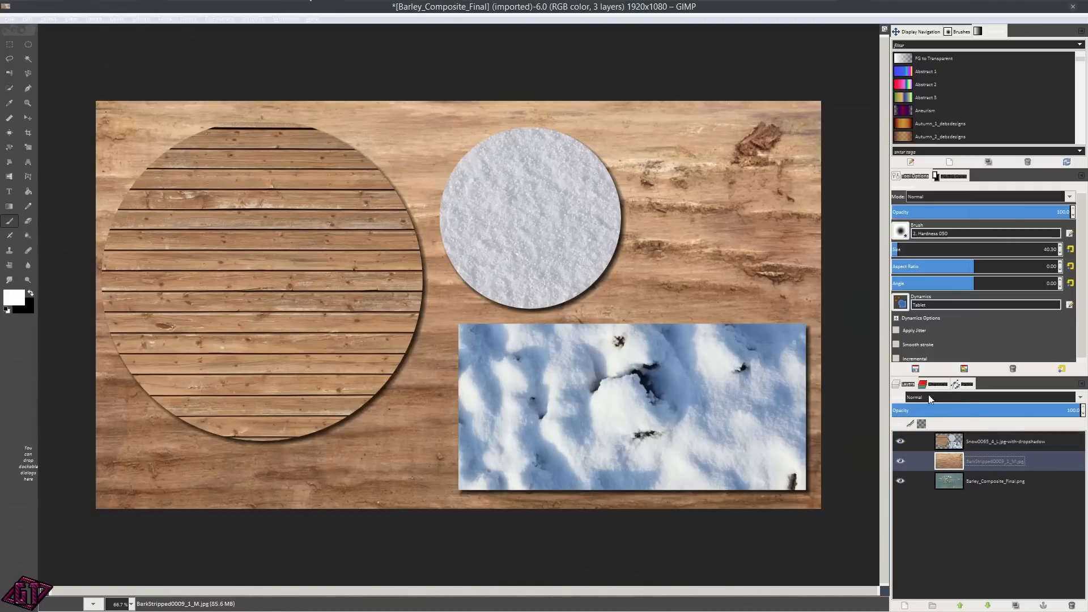
left_click_drag(621, 232, 597, 264)
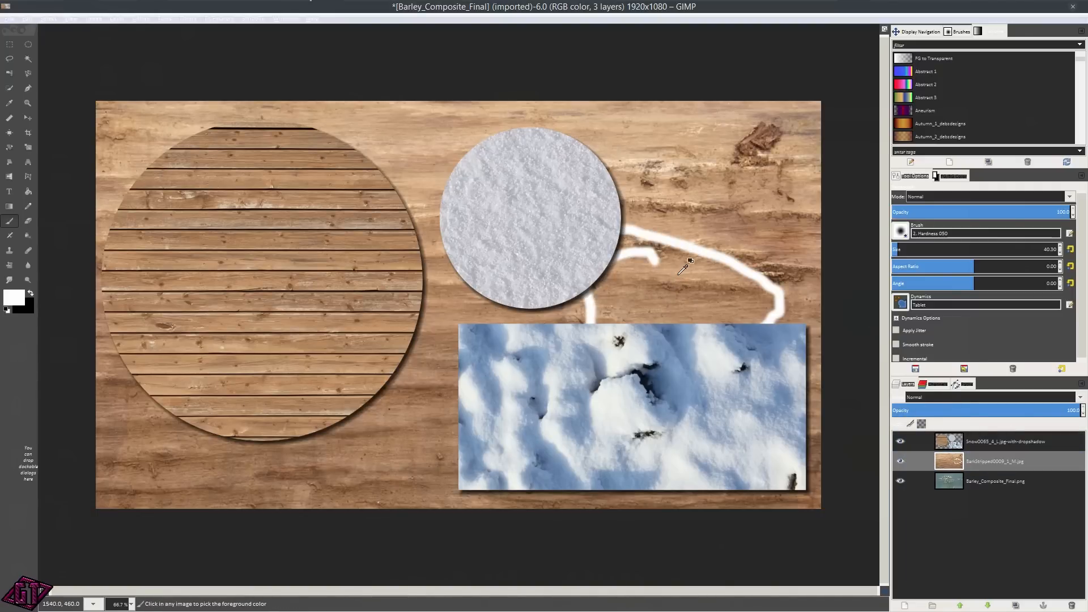
key("ctrl+z")
Try painting on the pixel-locked Snow0065_4_L layer again, and remove its pixel lock.
left_click(991, 447)
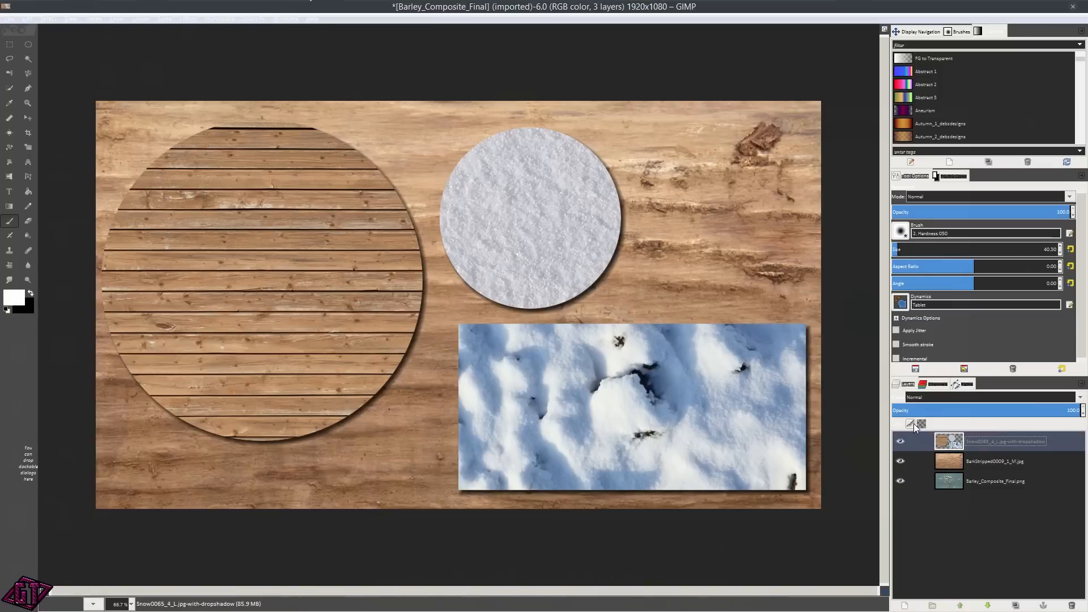
left_click(531, 326)
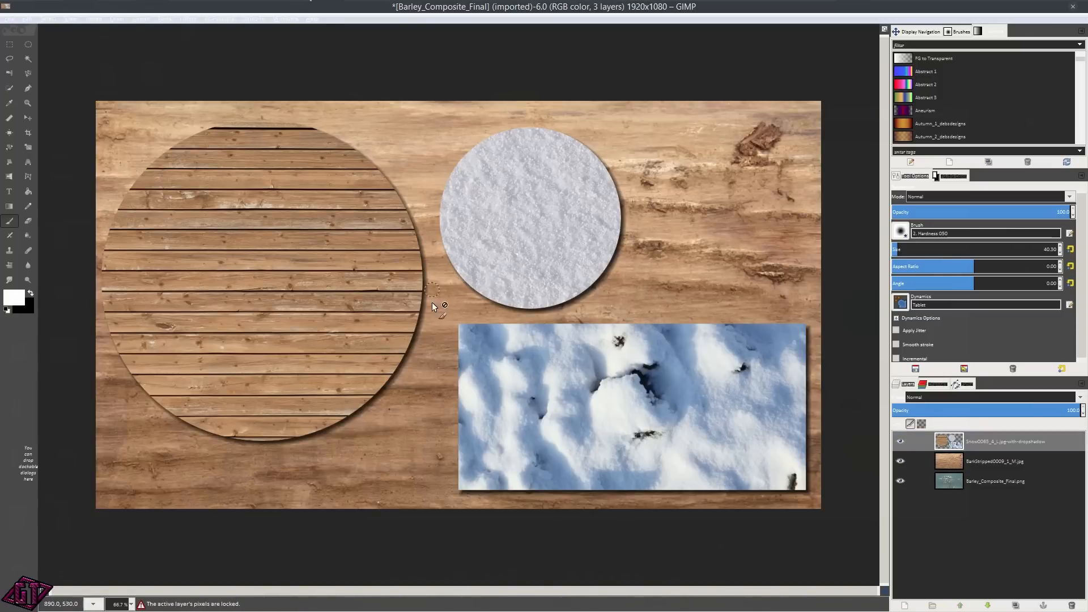
left_click(909, 426)
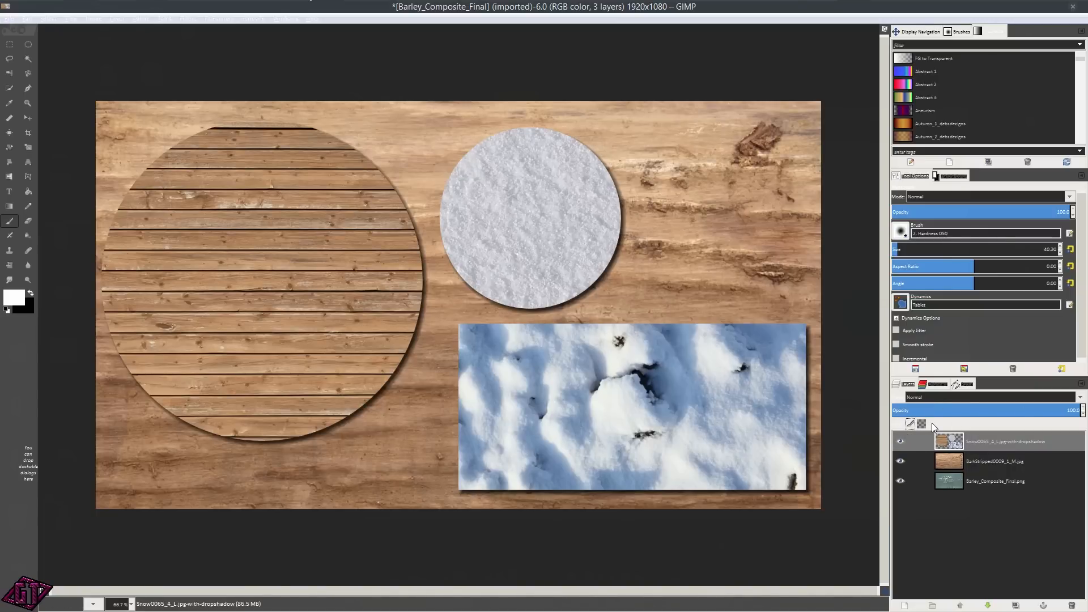
scroll(632, 295, "down", 2)
scroll(657, 347, "up", 2)
right_click(988, 440)
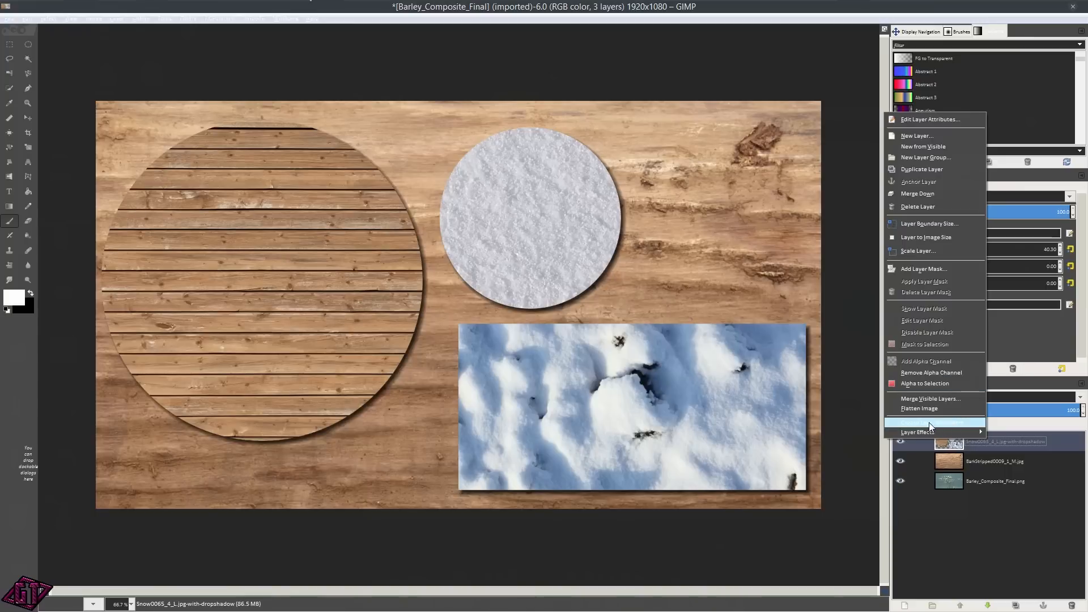
left_click(943, 397)
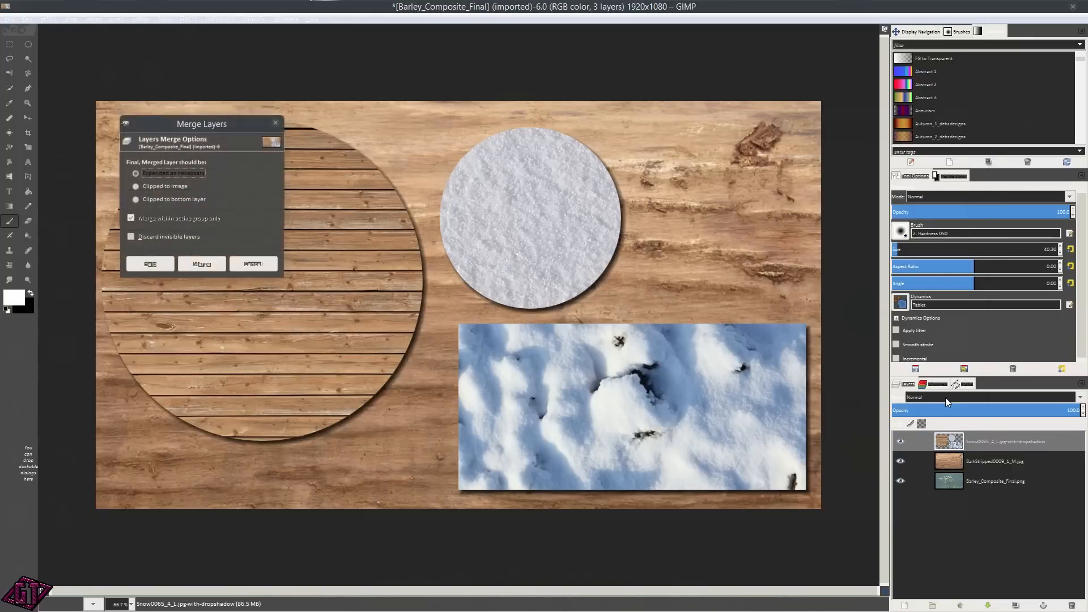
left_click(267, 267)
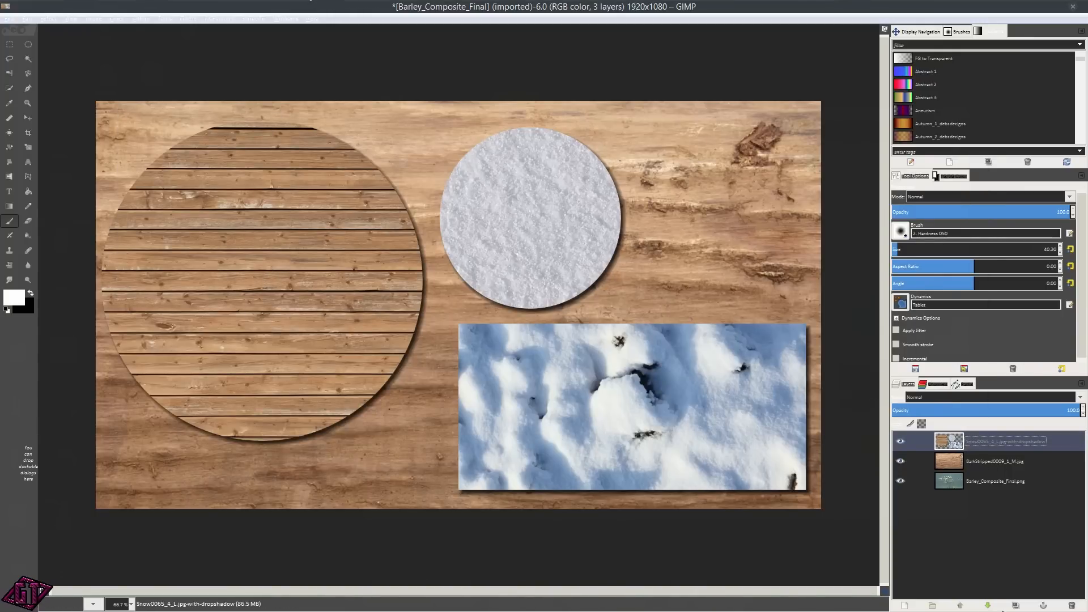
Duplicate the Snow0065_4_L.jpg-with-dropshadow layer three times.
left_click(1015, 605)
left_click(1015, 605)
left_click(1016, 605)
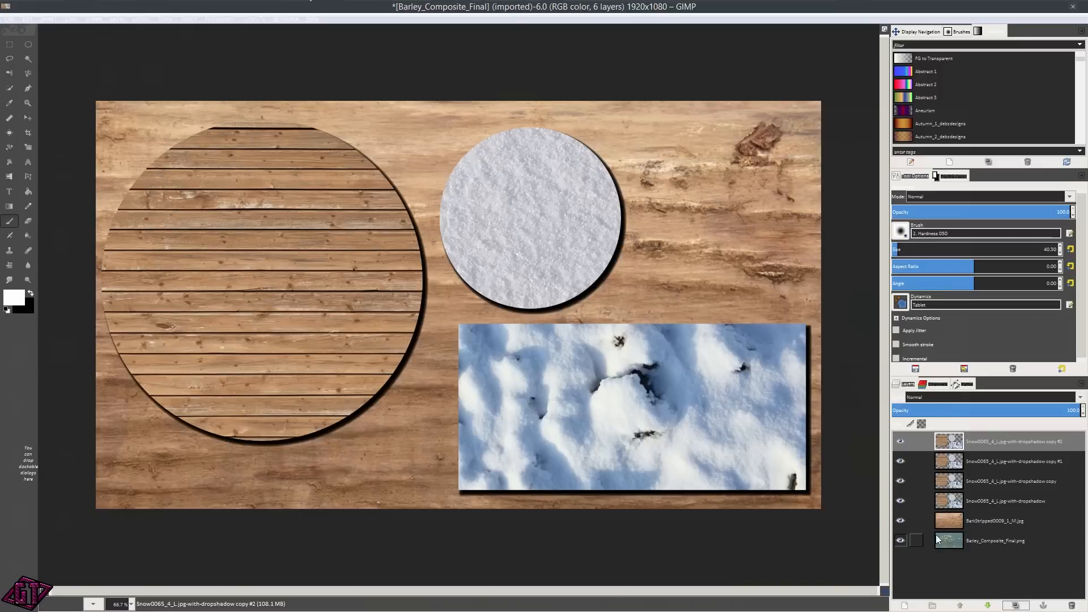
Hide the BarkStripped0009_1_M.jpg and Barley_Composite_Final.png layers, and merge the visible layers with the size expanded as necessary.
left_click(901, 521)
left_click(902, 540)
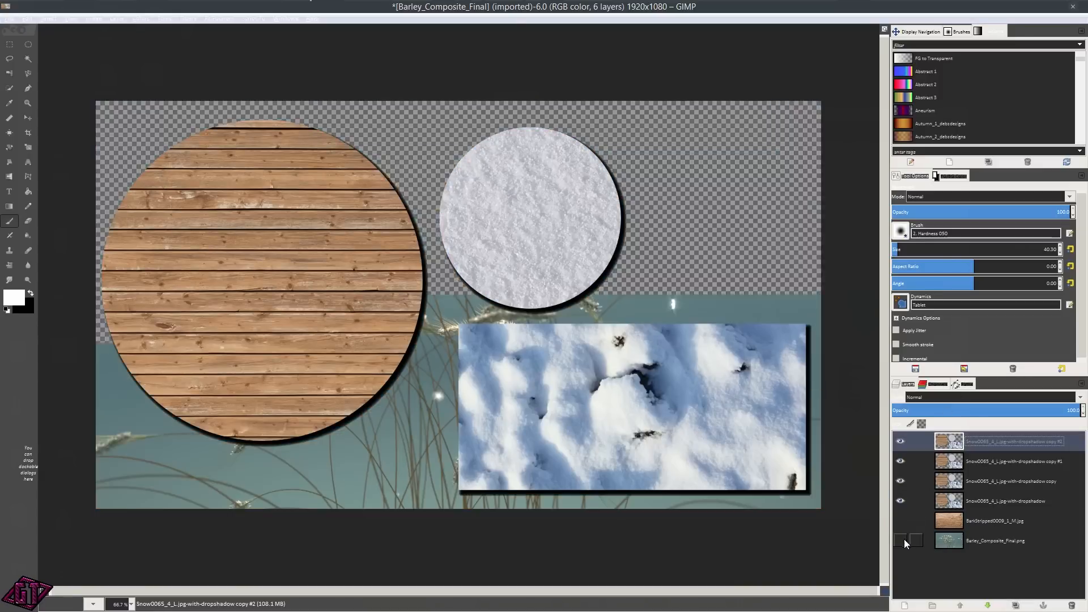
right_click(994, 443)
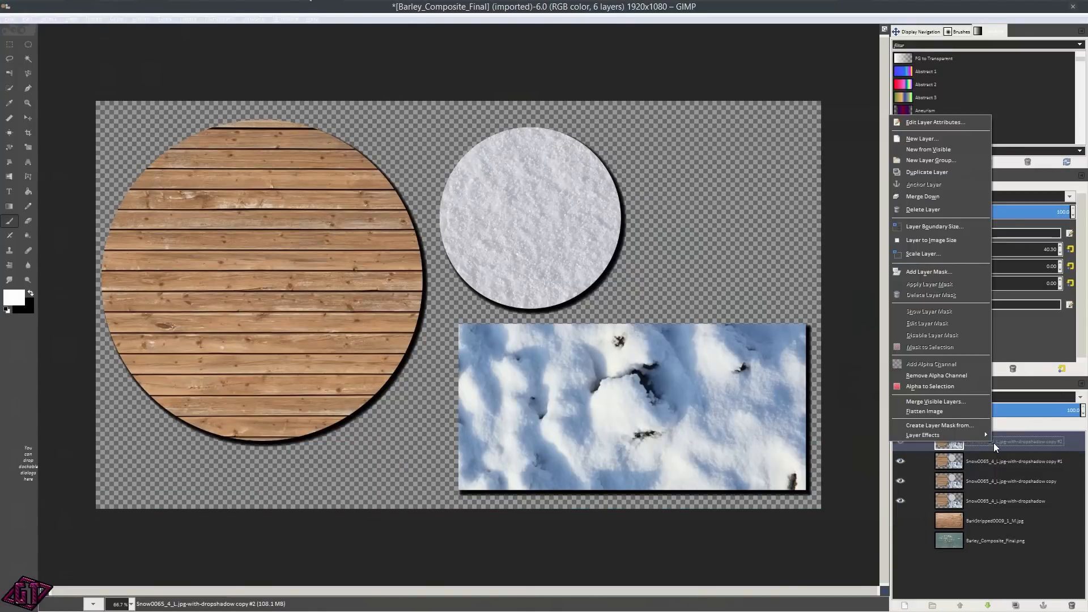
left_click(935, 401)
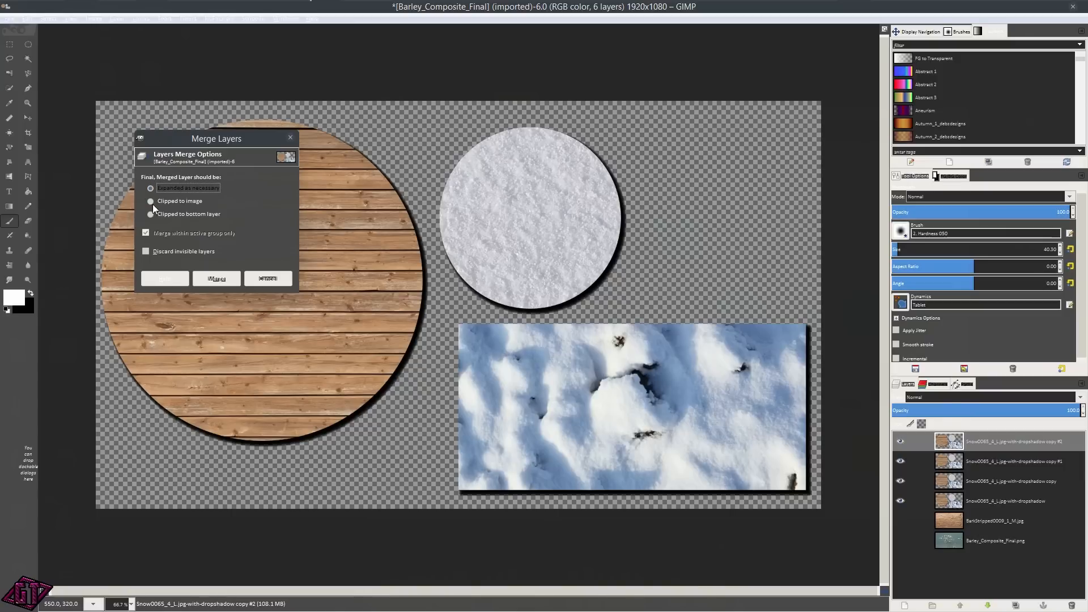
left_click(195, 277)
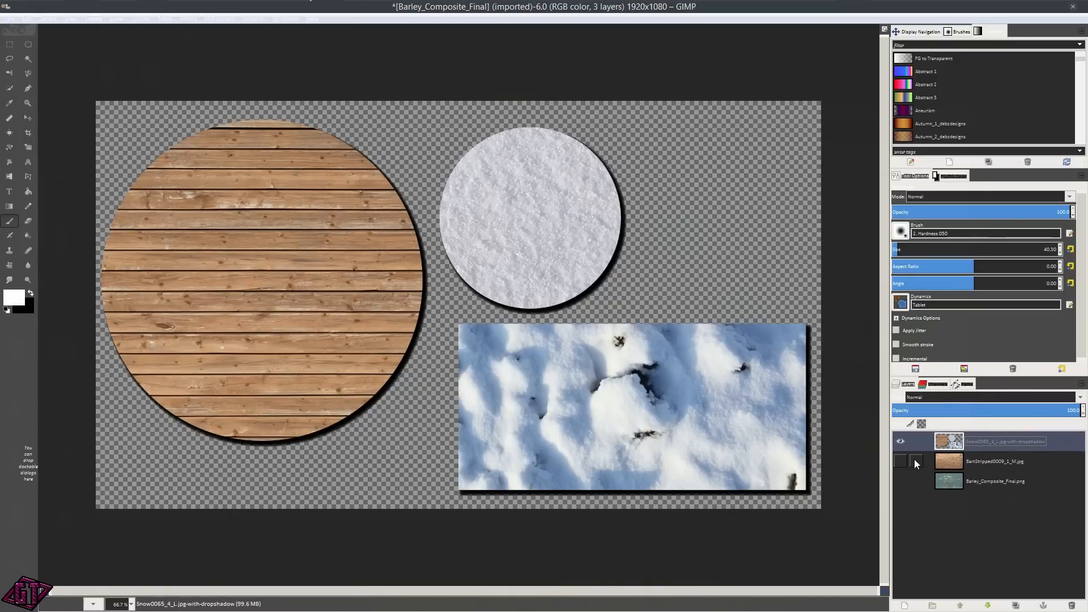
Hide and show the merged shapes layer twice to check what it contains.
left_click(899, 441)
left_click(899, 441)
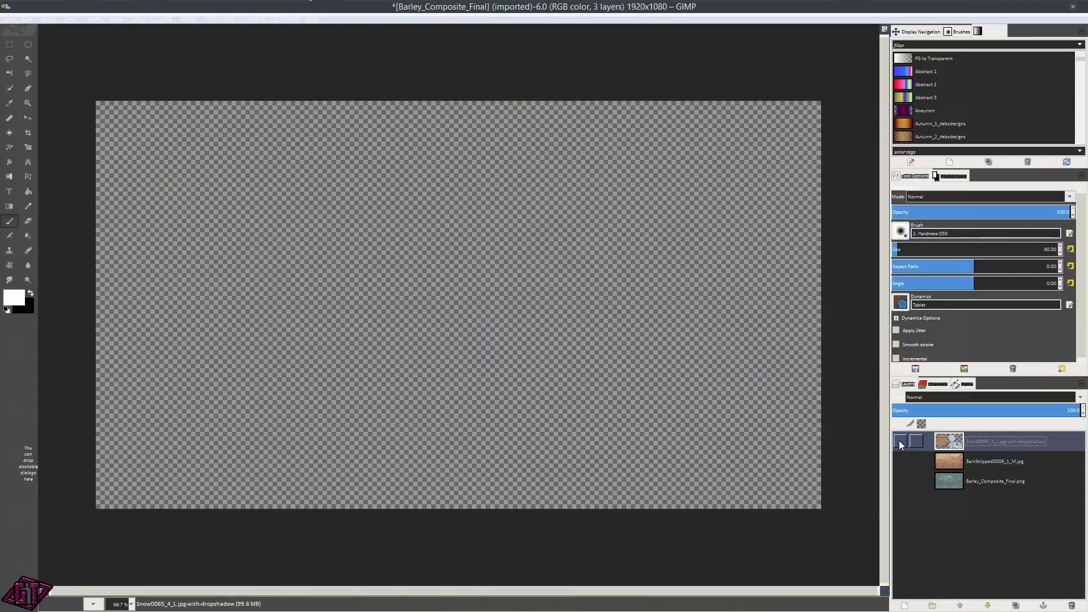
left_click(899, 441)
left_click(899, 441)
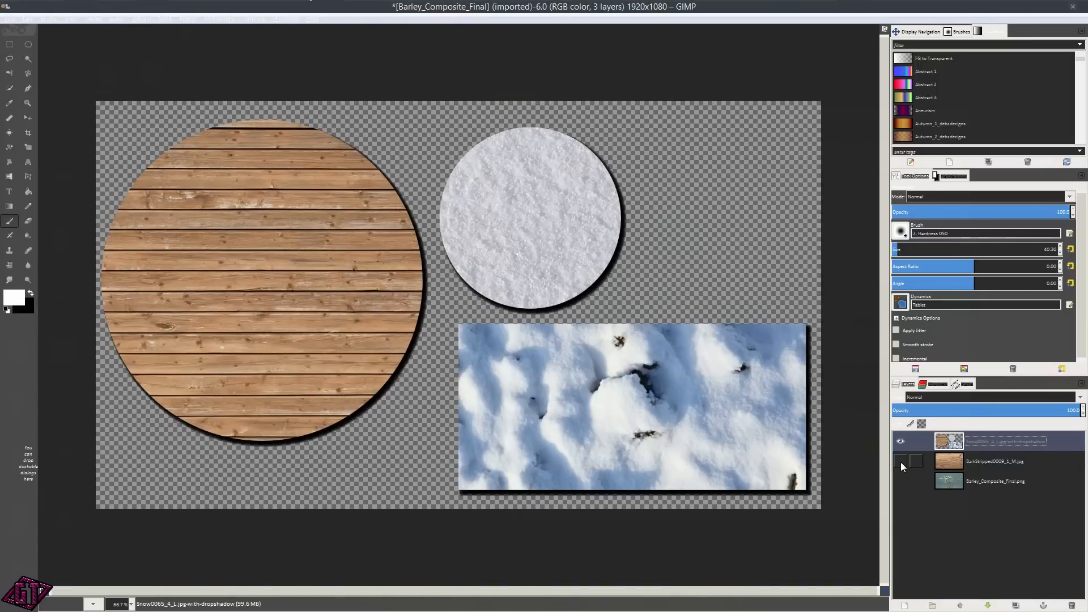
Alternate the visibility of the bark and barley backgrounds to compare the merged shapes over each, and undo the merge.
left_click(900, 461)
left_click(900, 461)
left_click(899, 481)
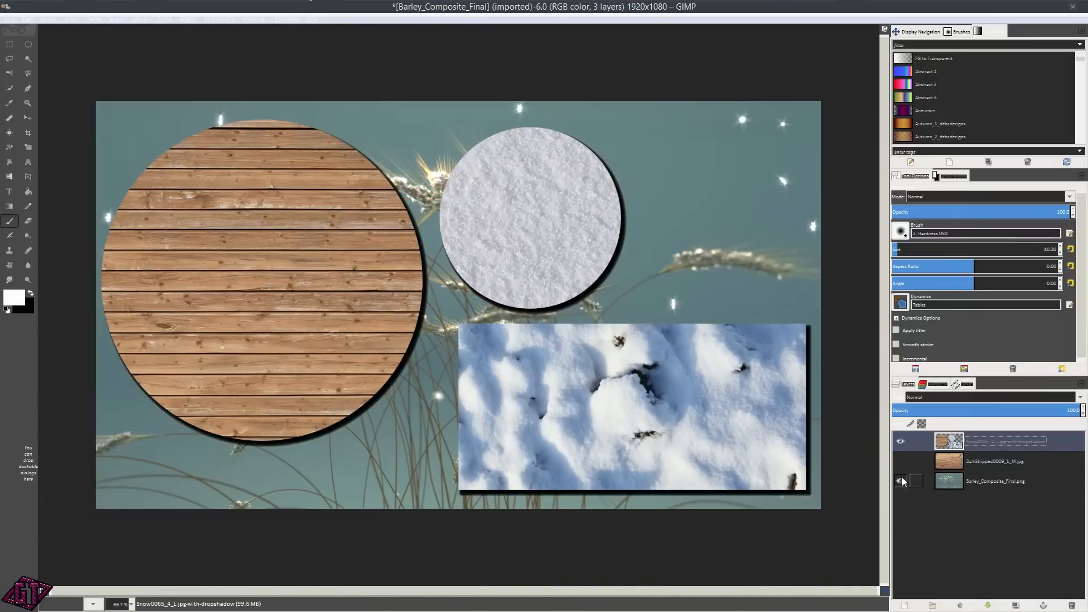
left_click(900, 461)
left_click(899, 481)
left_click(900, 461)
left_click(900, 481)
left_click(901, 461)
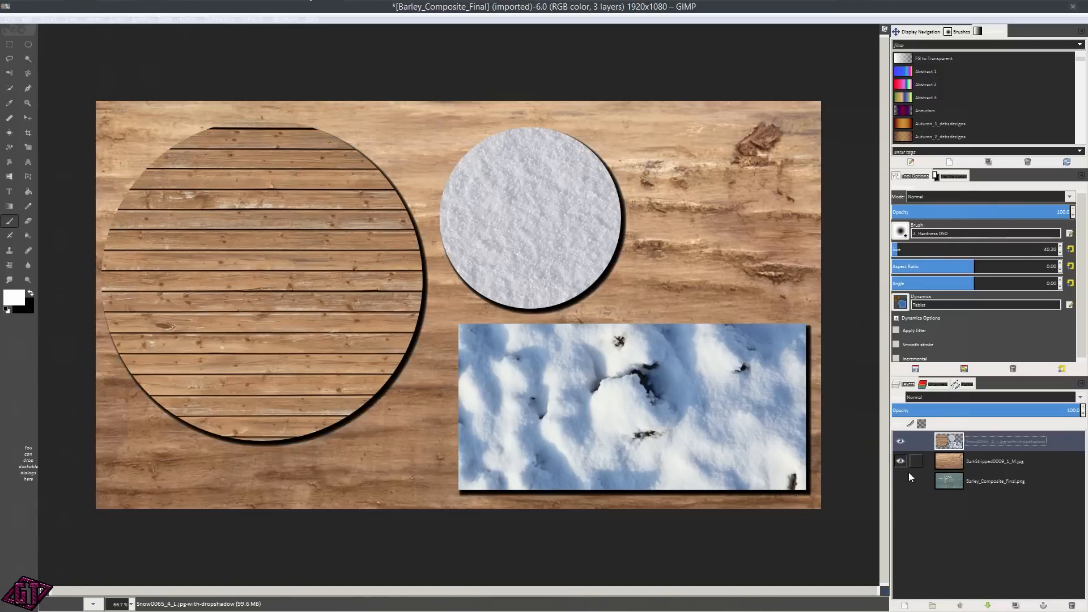
left_click(900, 480)
left_click(900, 461)
left_click(899, 480)
left_click(900, 461)
left_click(900, 481)
left_click(899, 460)
left_click(900, 480)
left_click(900, 461)
left_click(900, 481)
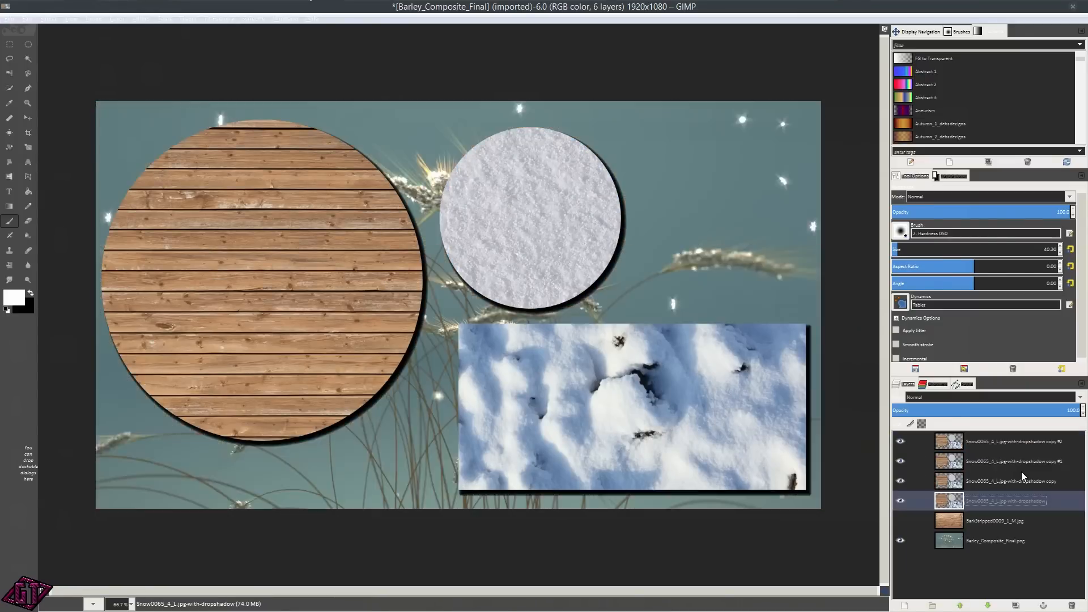
Hide both the bark and barley background layers beneath the dropshadow copies, and flatten the image.
left_click(1005, 444)
right_click(1005, 444)
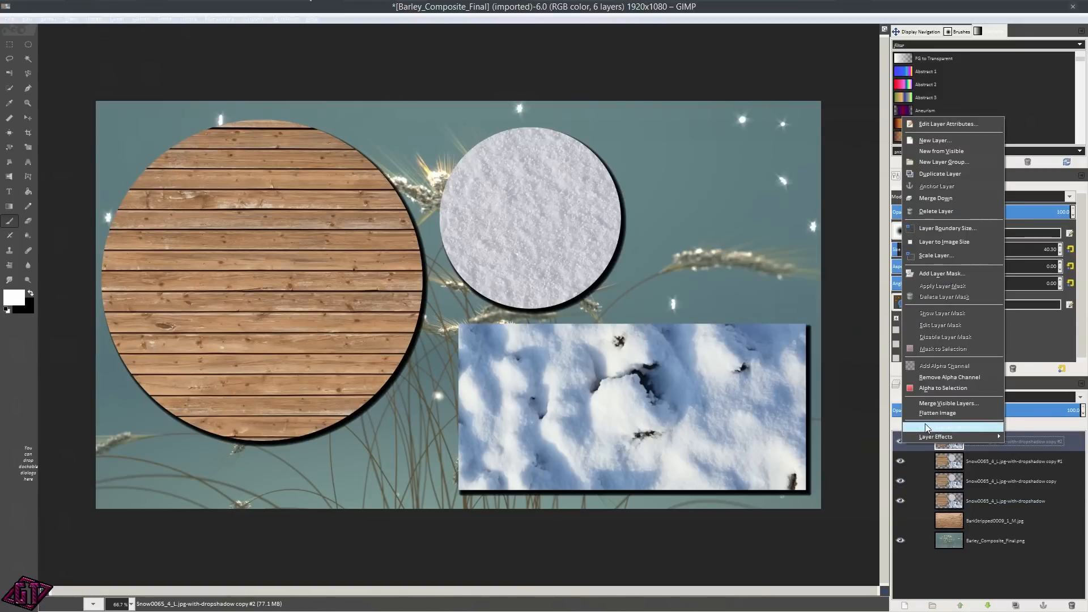
left_click(904, 519)
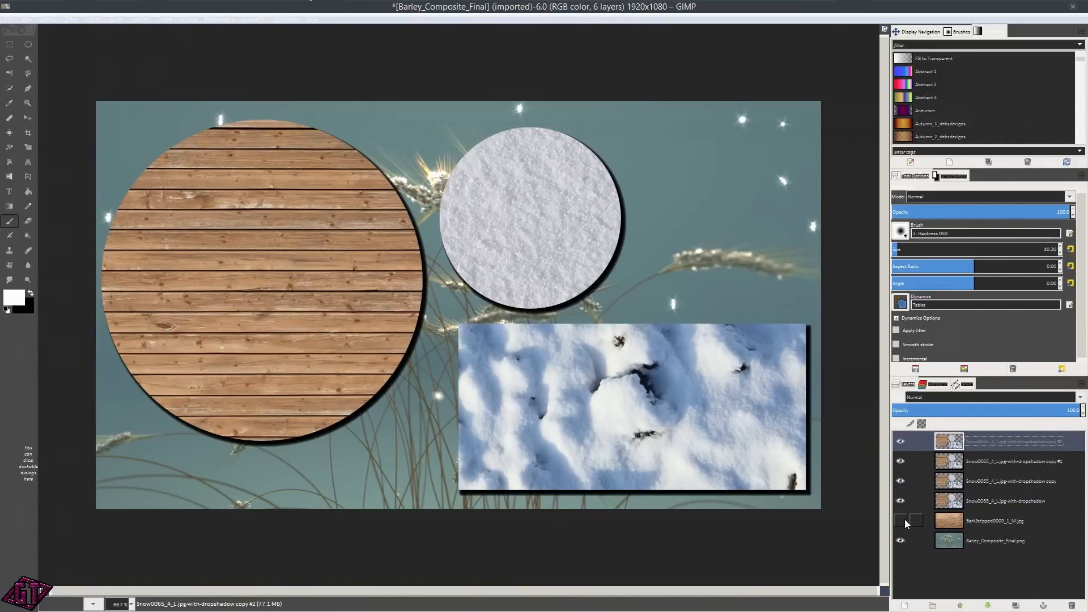
left_click(903, 519)
right_click(1000, 444)
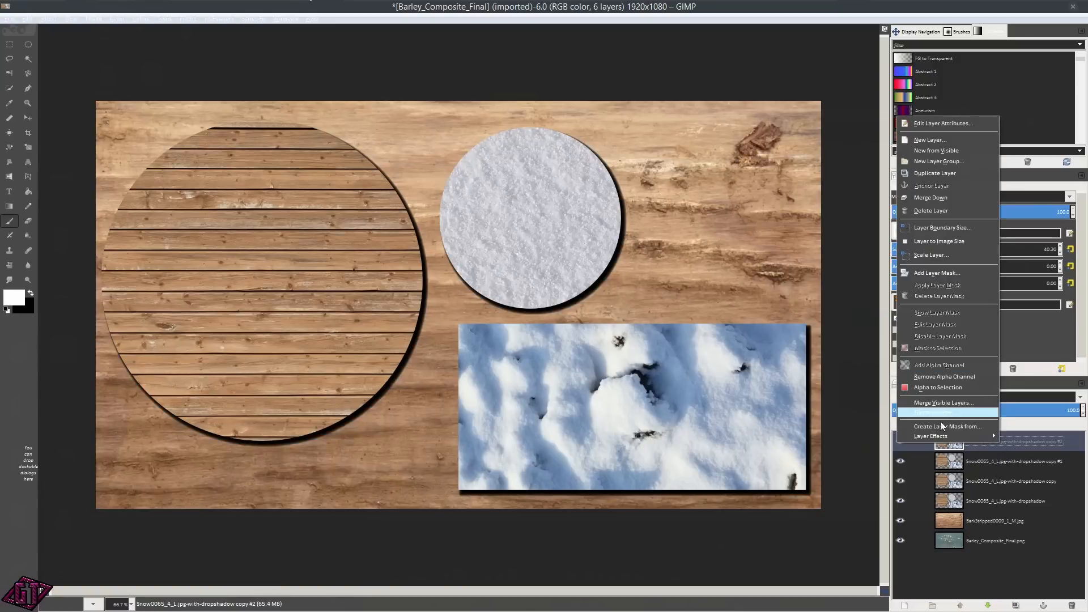
left_click(898, 523)
left_click(899, 521)
left_click(900, 539)
right_click(1013, 440)
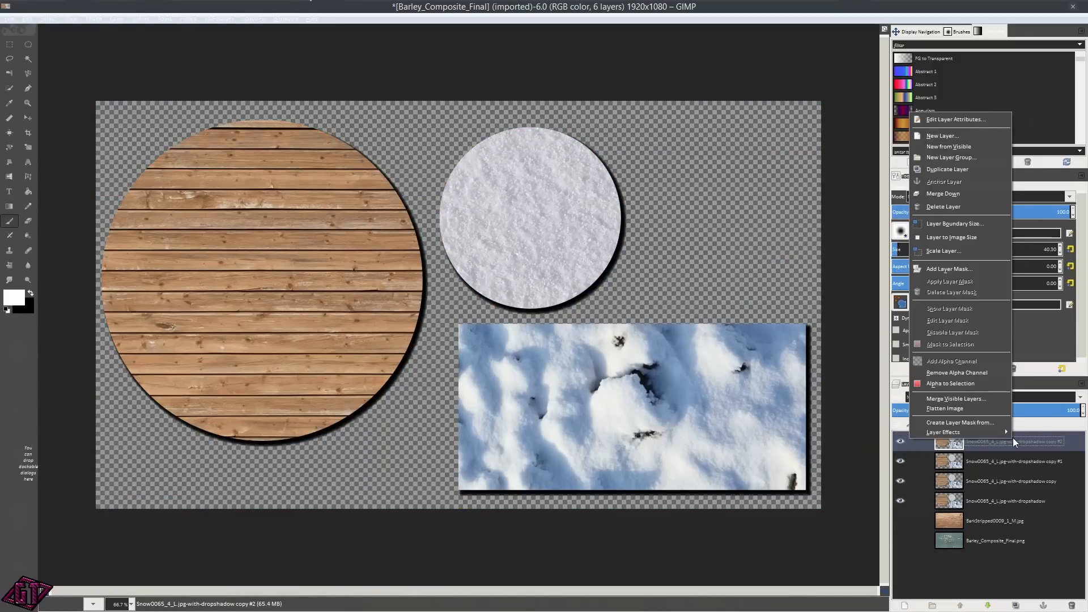
left_click(952, 409)
Hide and show the flattened layer, paint a white test stroke on its black area, and undo the stroke and the flattening.
left_click(900, 440)
left_click(900, 441)
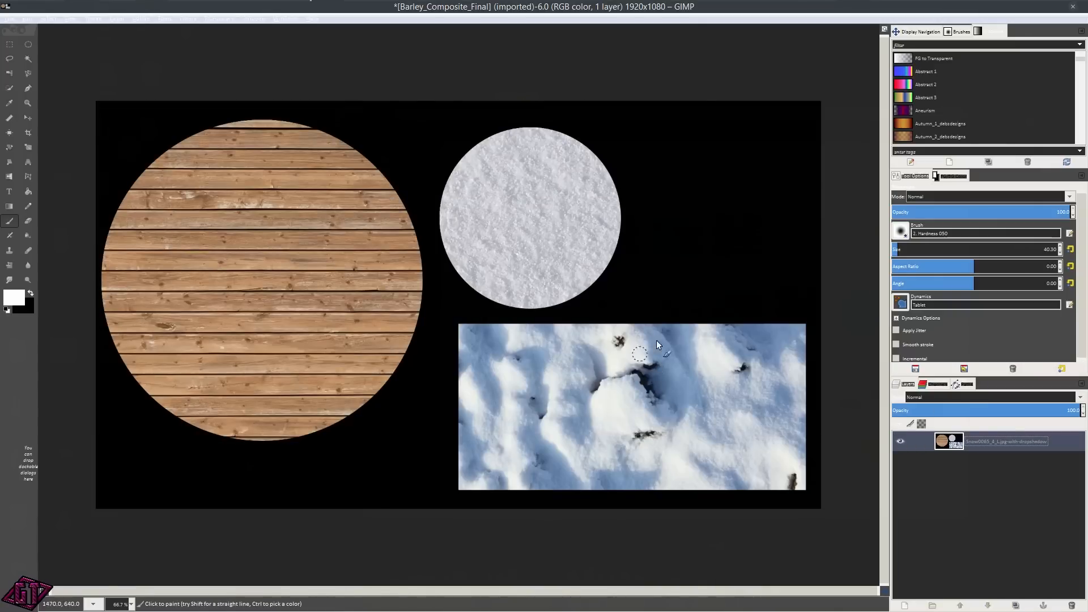
right_click(1014, 443)
left_click(966, 359)
mouse_move(696, 194)
left_mouse_down()
mouse_move(745, 259)
mouse_move(718, 229)
mouse_move(777, 219)
left_mouse_up()
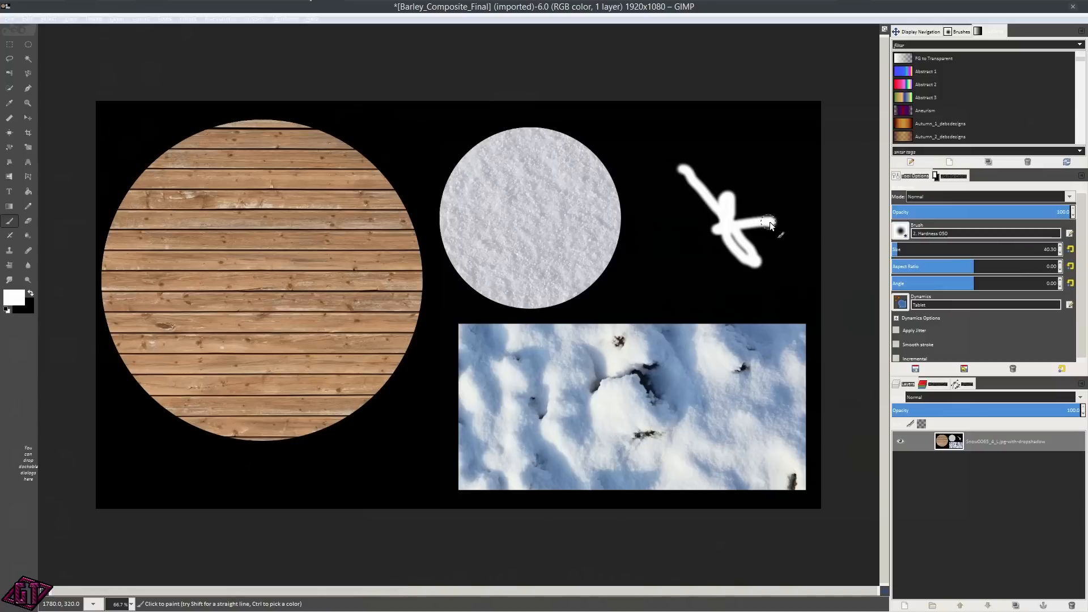
key("ctrl+z")
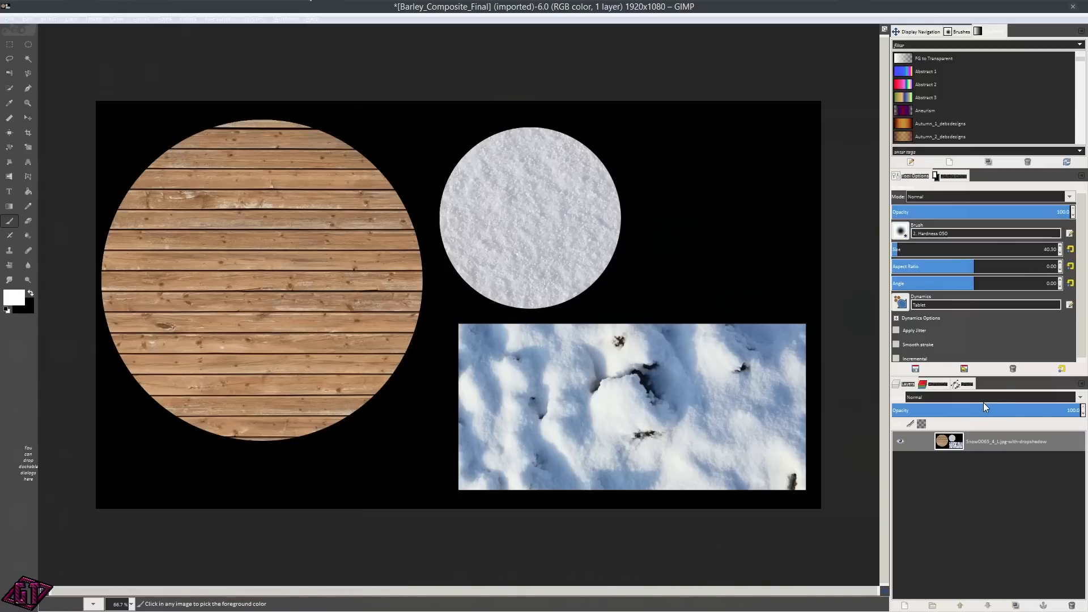
key("ctrl+z")
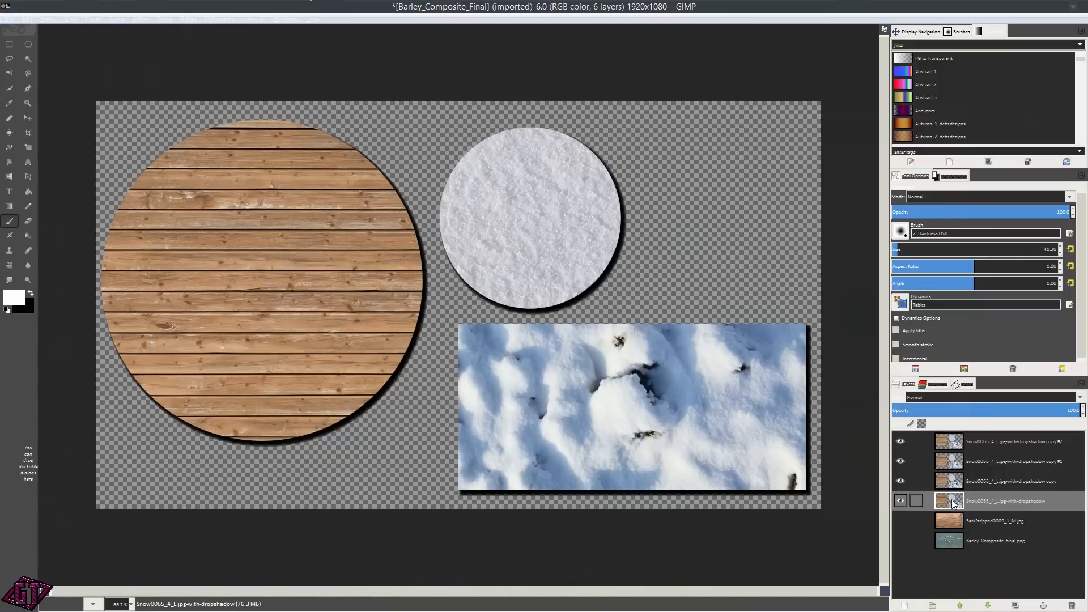
Show the bark and barley background layers, and flatten the image with all six layers visible.
left_click(908, 519)
left_click(906, 538)
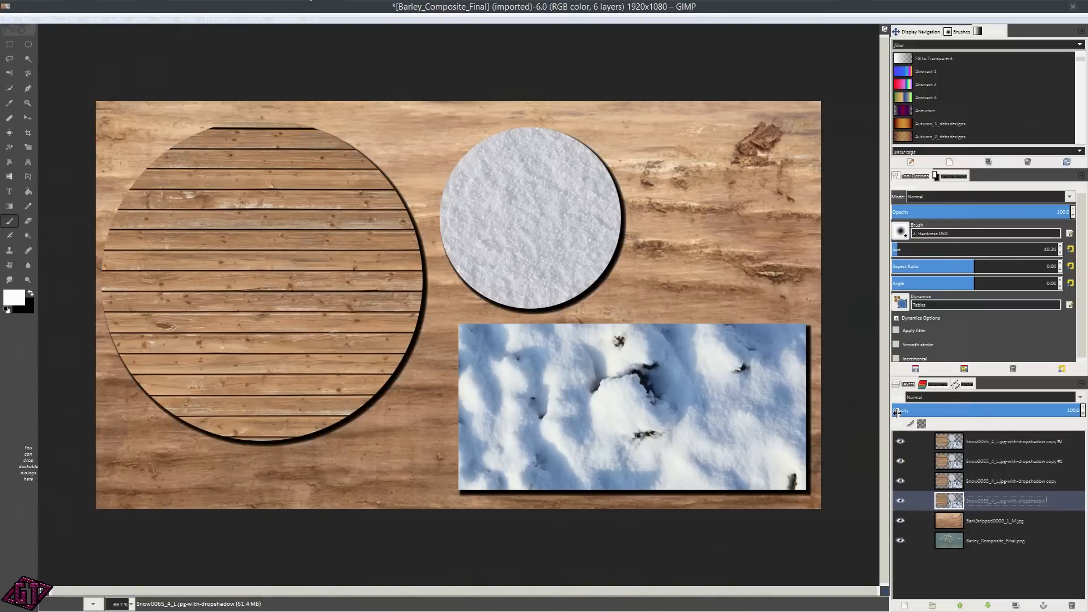
left_click(1006, 440)
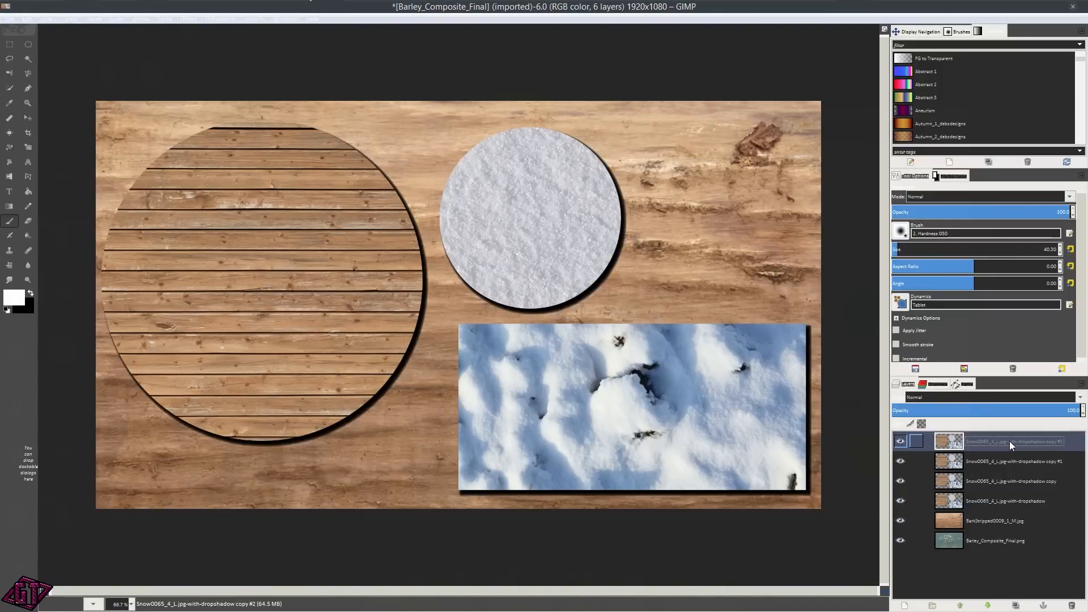
right_click(1008, 441)
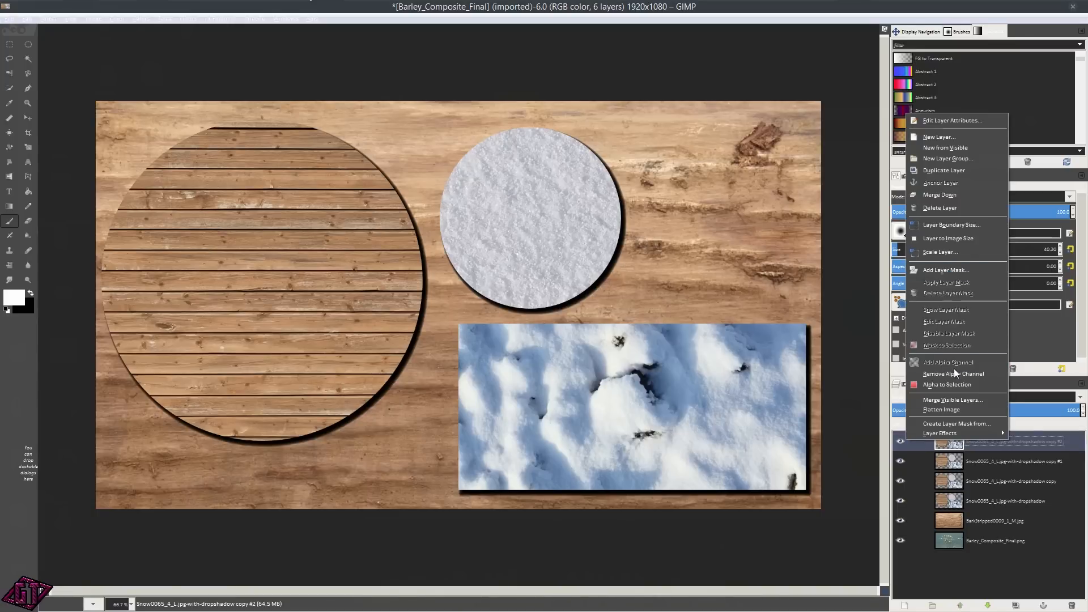
left_click(963, 409)
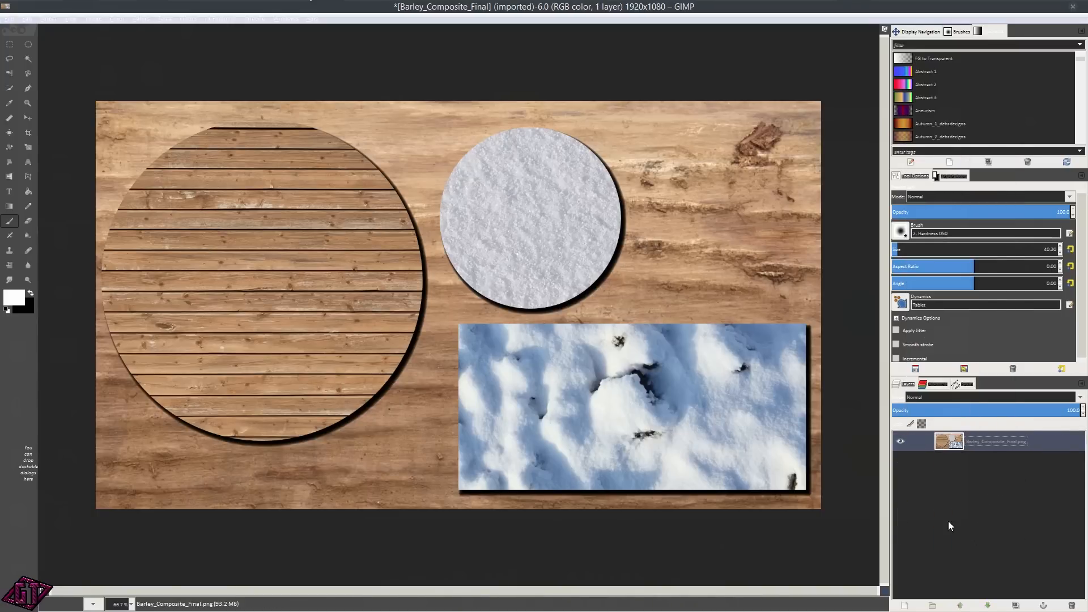
Hide and show the single flattened Barley_Composite_Final.png layer, and undo the flattening.
left_click(900, 440)
left_click(902, 441)
key("ctrl+z")
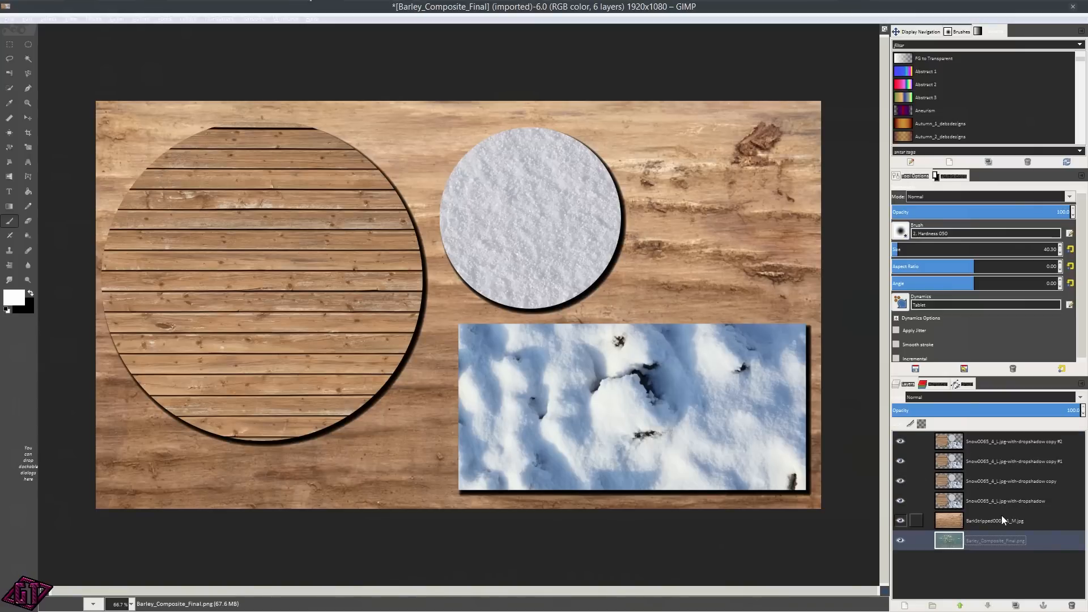
Add a white layer mask to the BarkStripped0009_1_M.jpg layer.
left_click(994, 441)
right_click(994, 437)
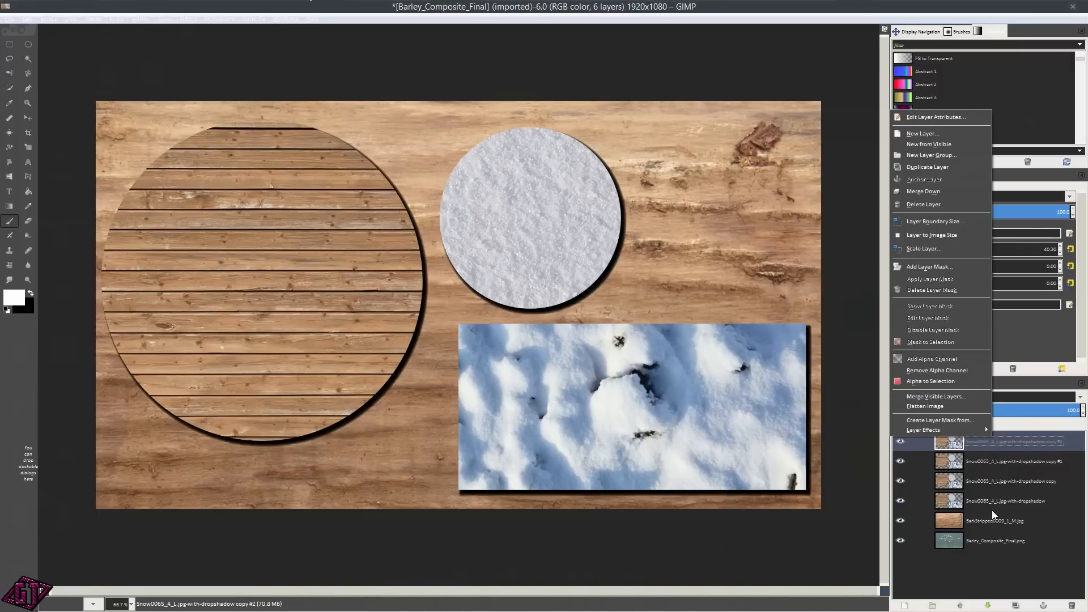
left_click(979, 518)
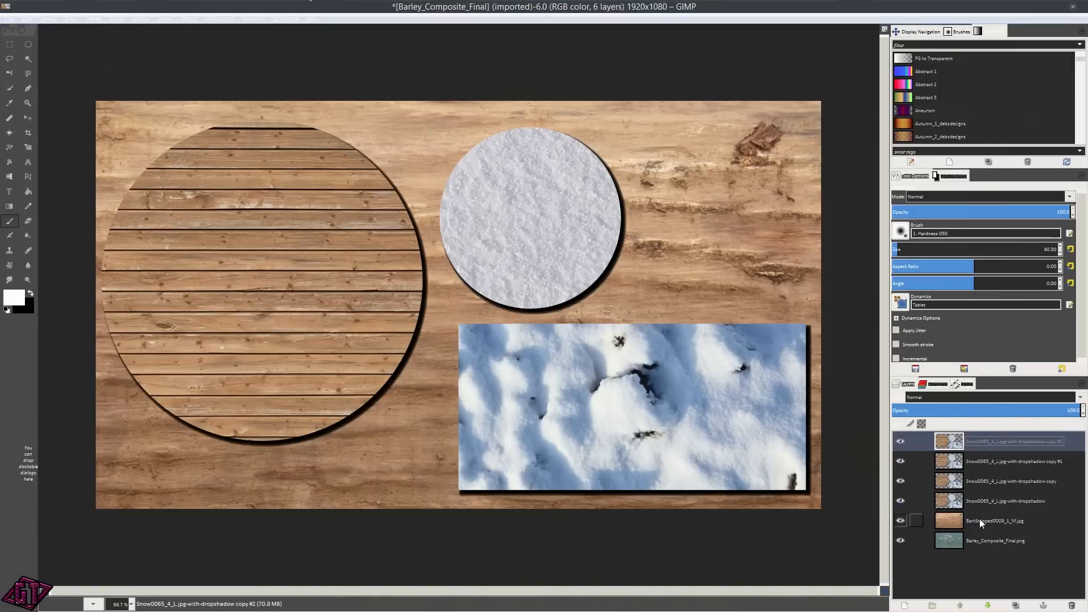
left_click(979, 518)
right_click(979, 515)
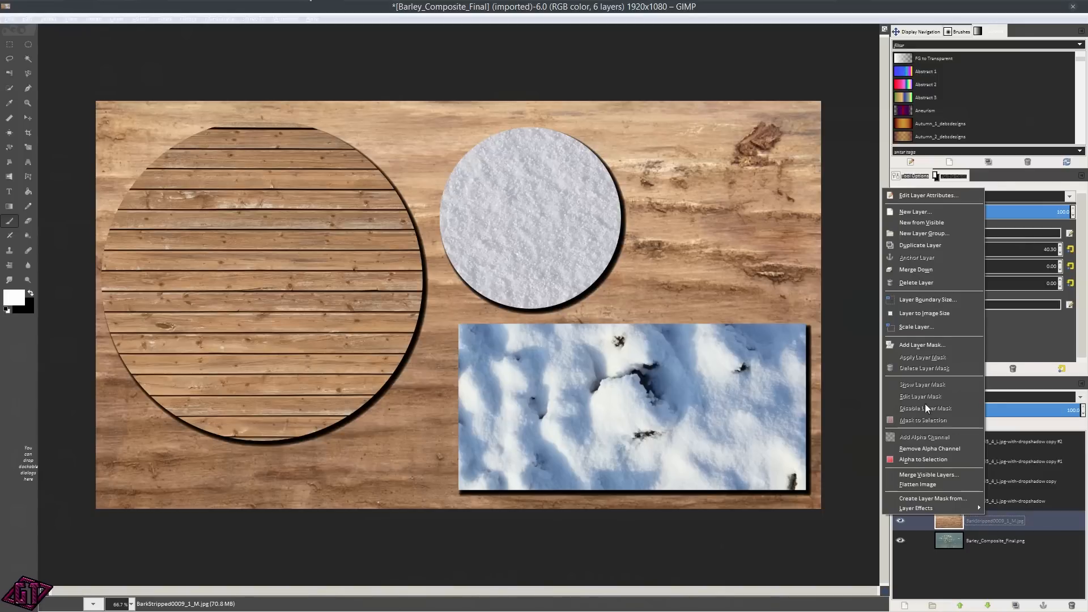
left_click(919, 346)
left_click(80, 88)
left_click(116, 217)
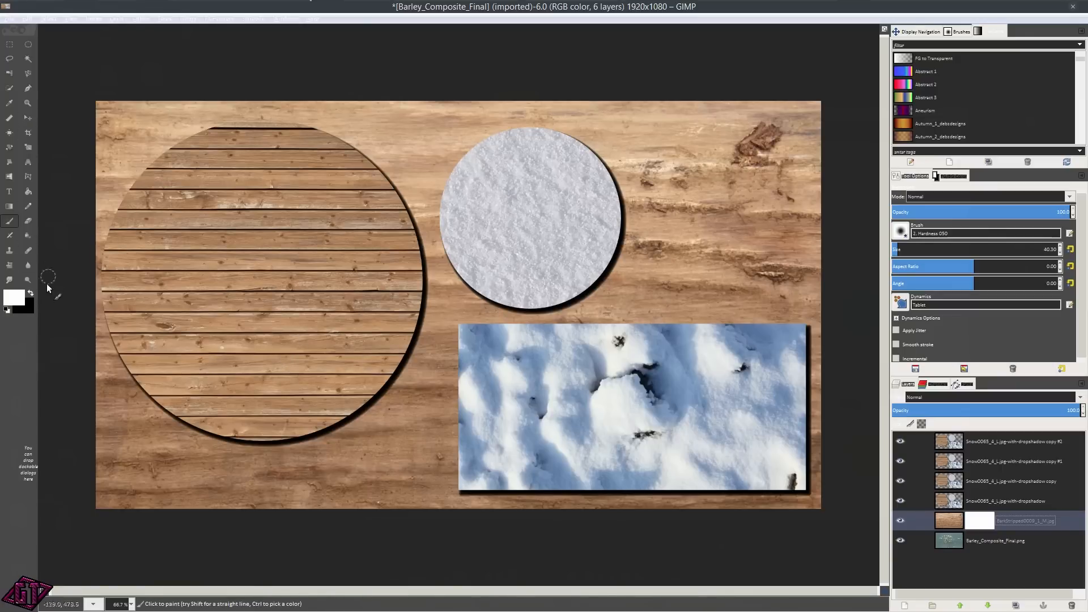
Paint winding black strokes across the bark layer's mask with a brush size of 161.25.
left_click(30, 294)
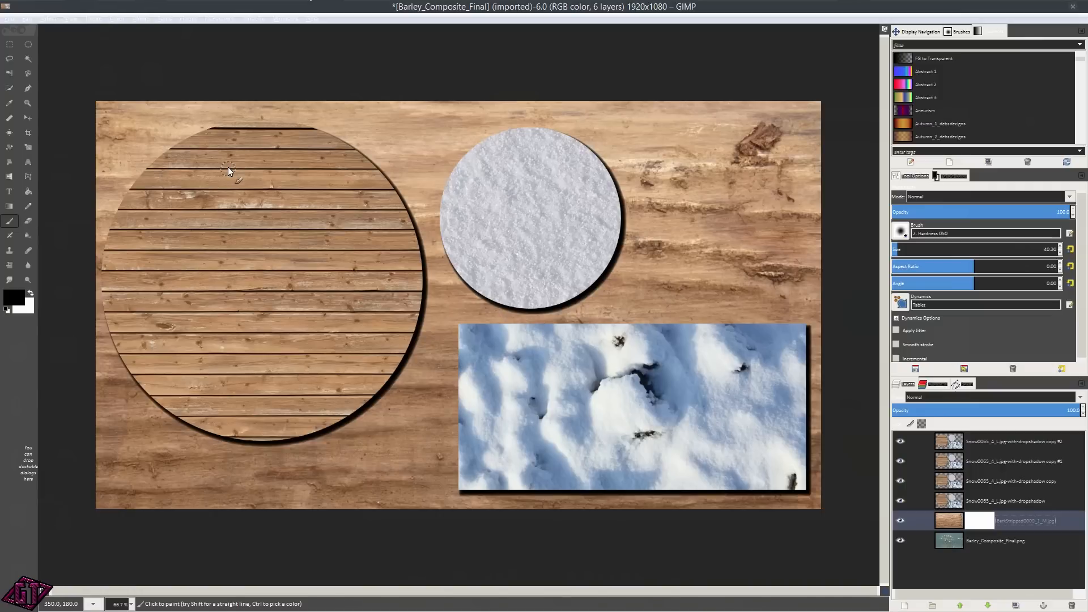
left_click(917, 249)
left_click_drag(918, 250, 919, 249)
mouse_move(413, 138)
left_mouse_down()
mouse_move(487, 170)
mouse_move(537, 234)
mouse_move(523, 295)
mouse_move(373, 346)
mouse_move(451, 439)
mouse_move(644, 347)
mouse_move(713, 136)
mouse_move(799, 187)
mouse_move(775, 319)
mouse_move(711, 395)
mouse_move(580, 451)
mouse_move(441, 482)
mouse_move(199, 476)
mouse_move(140, 370)
mouse_move(125, 180)
mouse_move(179, 138)
mouse_move(292, 141)
mouse_move(393, 118)
mouse_move(427, 224)
left_mouse_up()
mouse_move(454, 269)
left_mouse_down()
mouse_move(497, 264)
mouse_move(443, 164)
mouse_move(512, 155)
mouse_move(600, 121)
mouse_move(605, 143)
mouse_move(499, 123)
mouse_move(621, 196)
mouse_move(579, 287)
left_mouse_up()
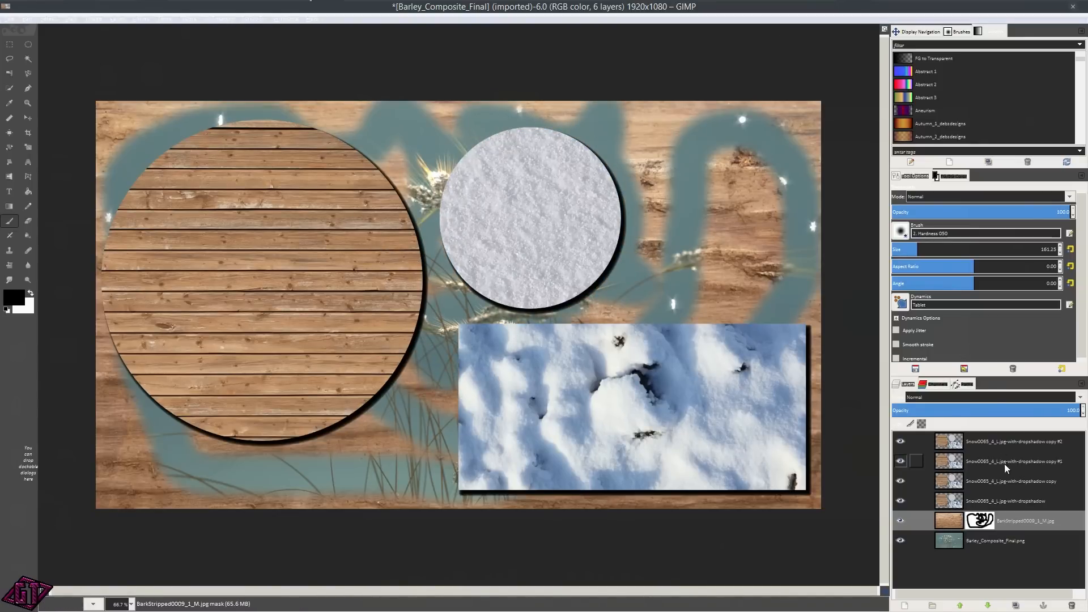
Convert the bark layer's mask to a selection.
right_click(990, 522)
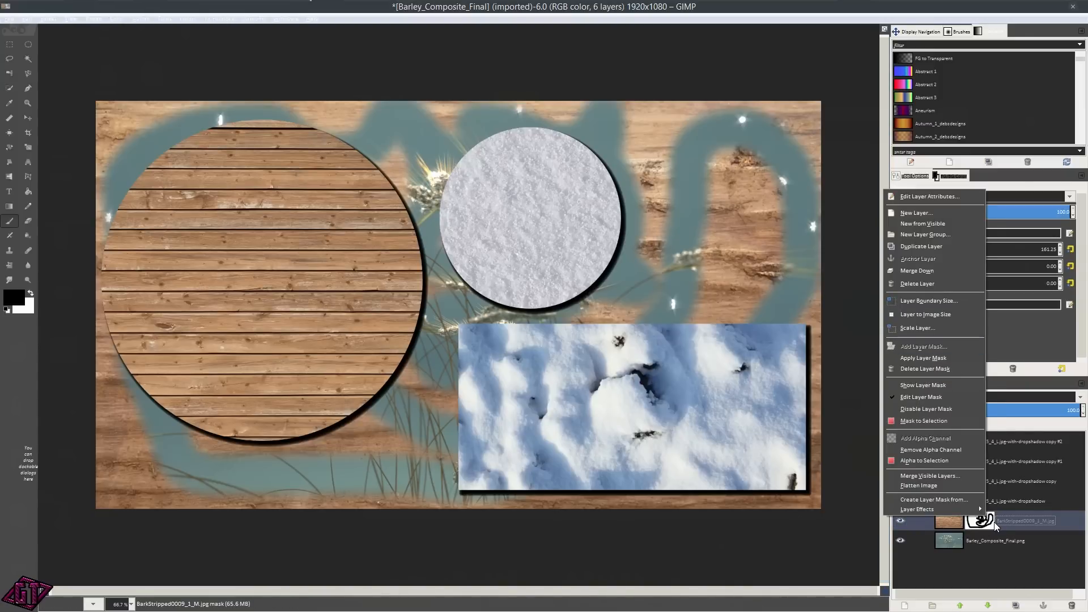
left_click(993, 522)
right_click(981, 521)
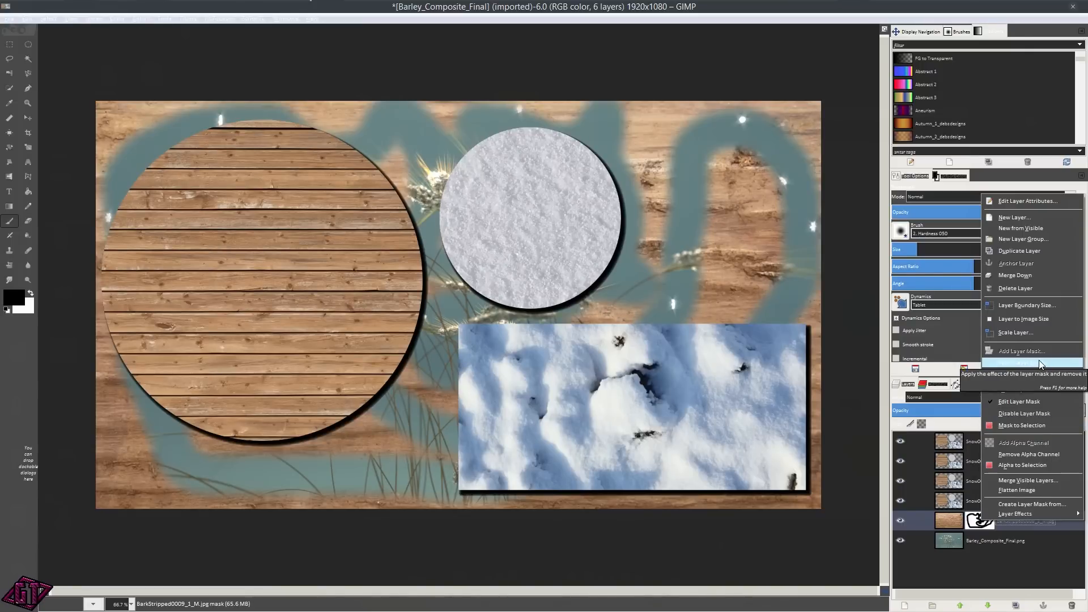
left_click(1011, 426)
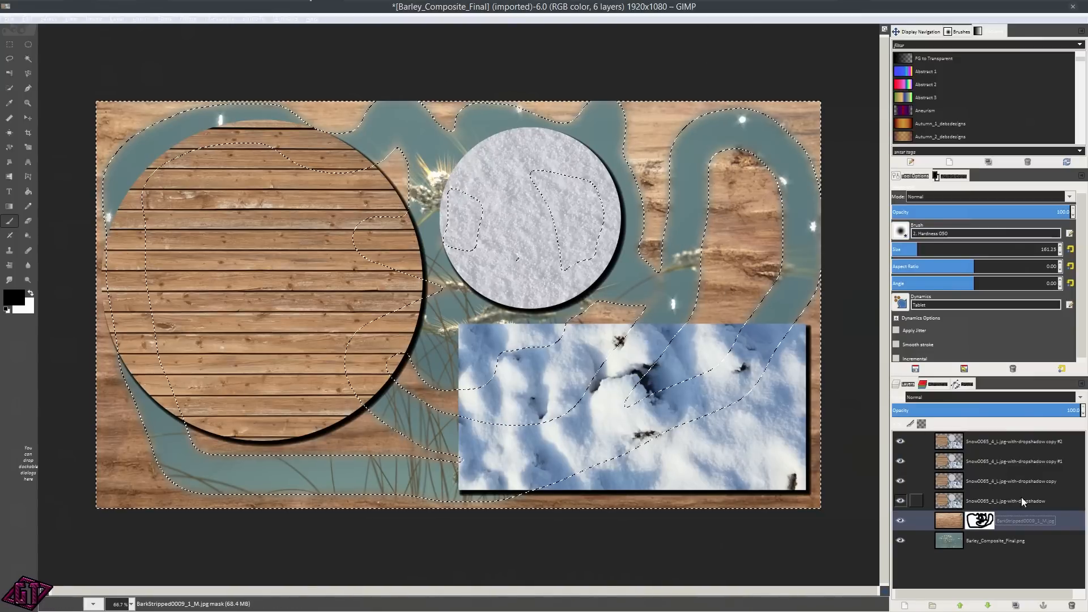
Delete the selected area from the Snow0065_4_L.jpg-with-dropshadow layer, hide the three copies above it, and clear the selection.
left_click(964, 502)
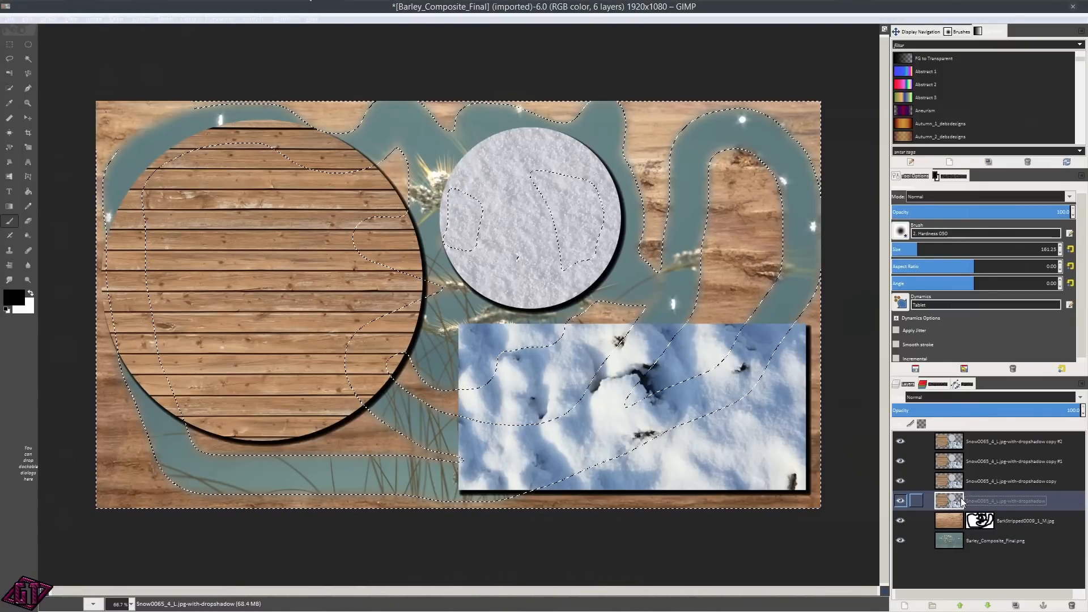
key("Delete")
left_click(901, 481)
left_click(900, 461)
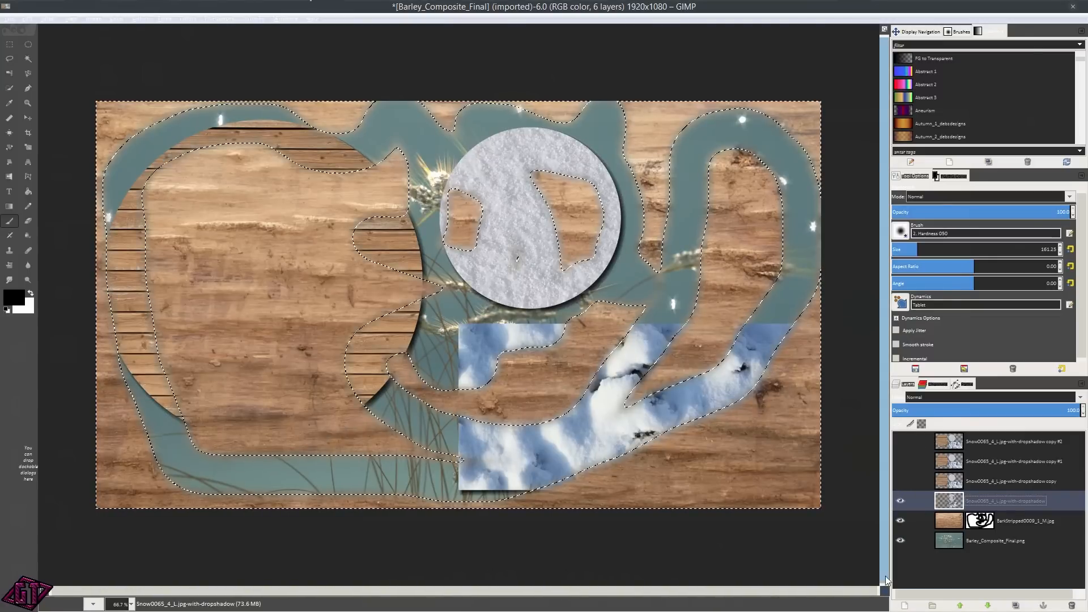
key("ctrl+shift+a")
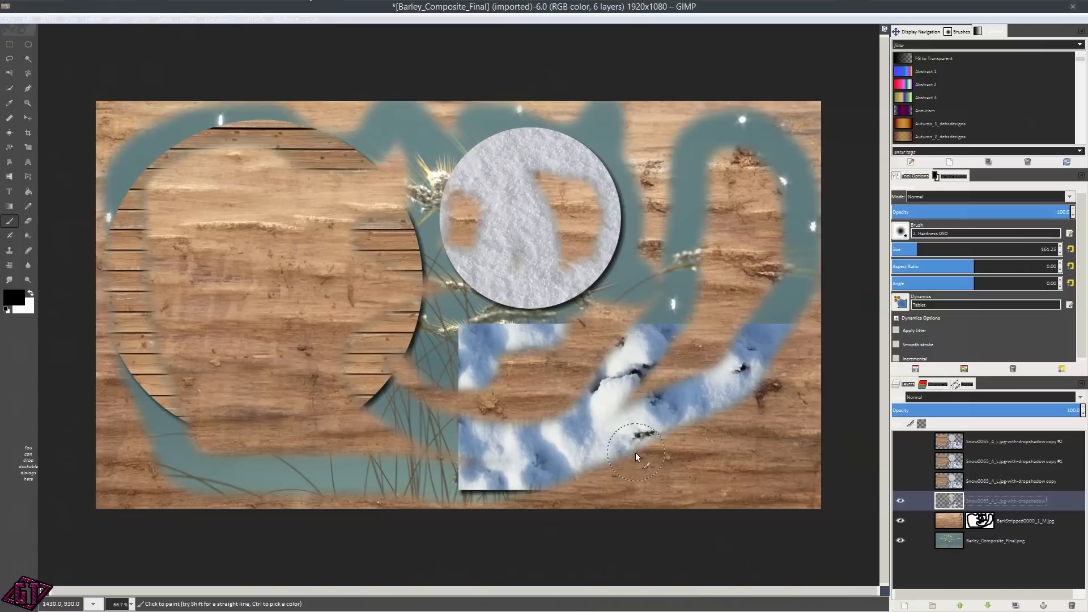
Delete the layer mask from the BarkStripped0009_1_M.jpg layer.
left_click(991, 521)
right_click(986, 517)
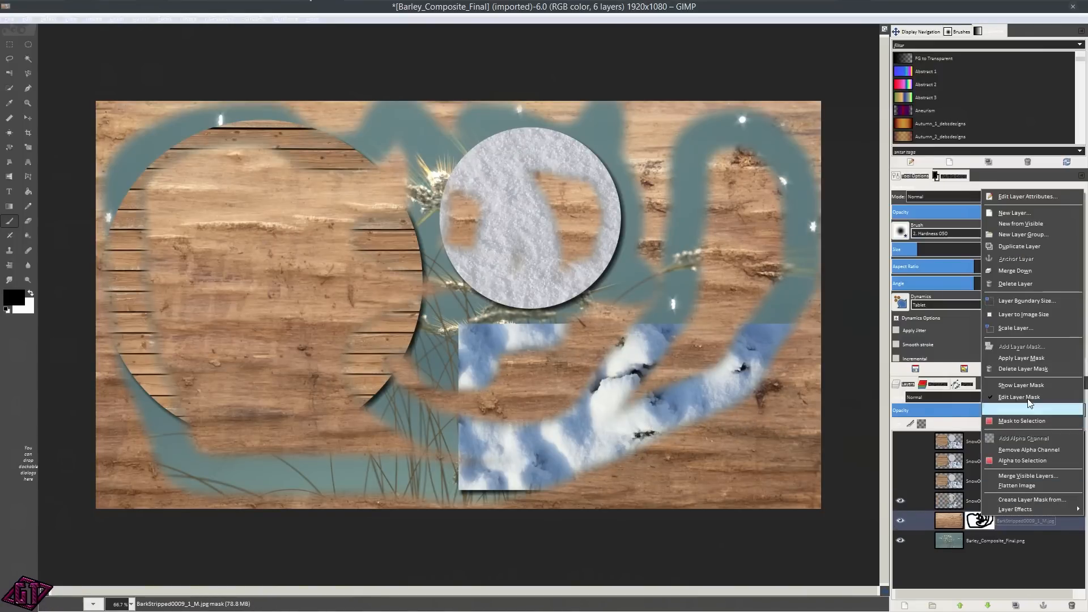
left_click(1032, 368)
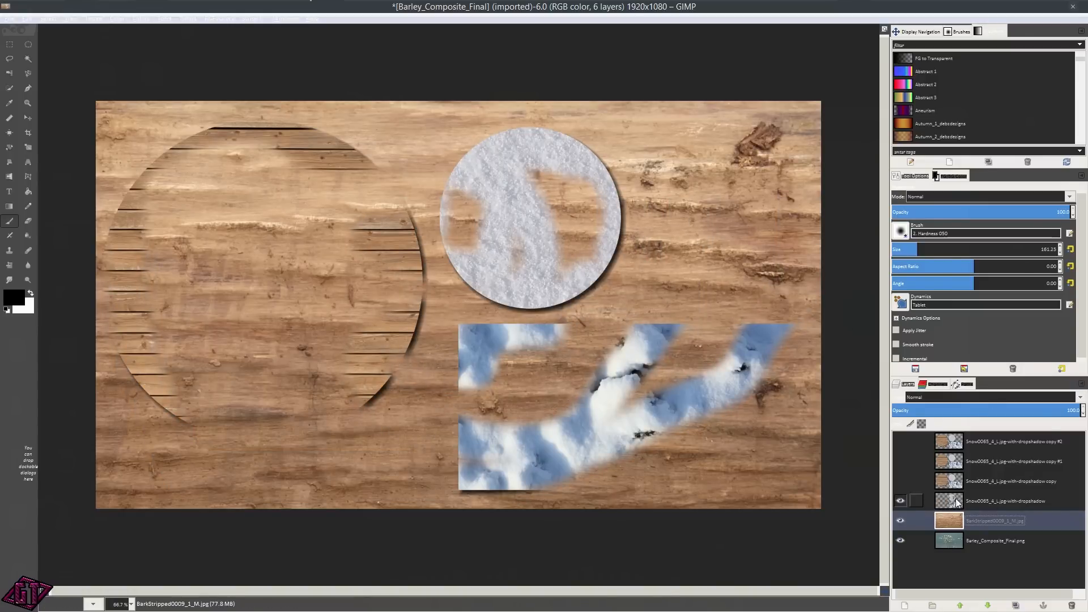
Hide and show the partly erased dropshadow layer repeatedly to examine its cutouts over the bark.
left_click(901, 501)
left_click(901, 501)
left_click(901, 501)
left_click(900, 501)
left_click(901, 501)
left_click(901, 501)
left_click(900, 501)
left_click(901, 501)
left_click(901, 501)
left_click(901, 501)
left_click(901, 501)
left_click(901, 500)
Delete the partly erased dropshadow layer and show the three dropshadow copies above the bark.
left_click(963, 497)
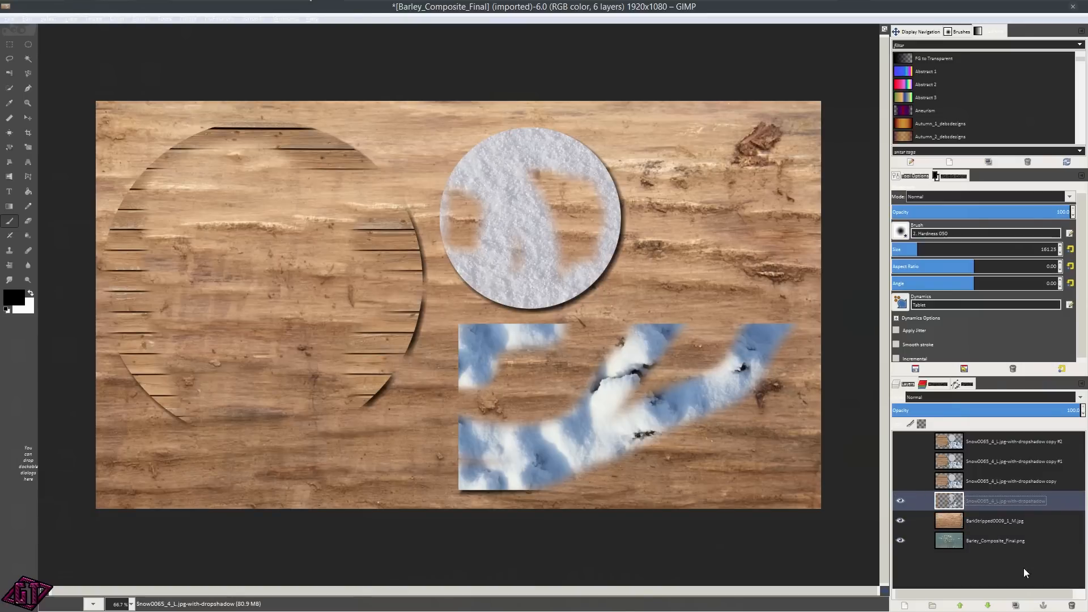
left_click(1071, 605)
left_click(902, 471)
left_click(901, 482)
left_click(900, 441)
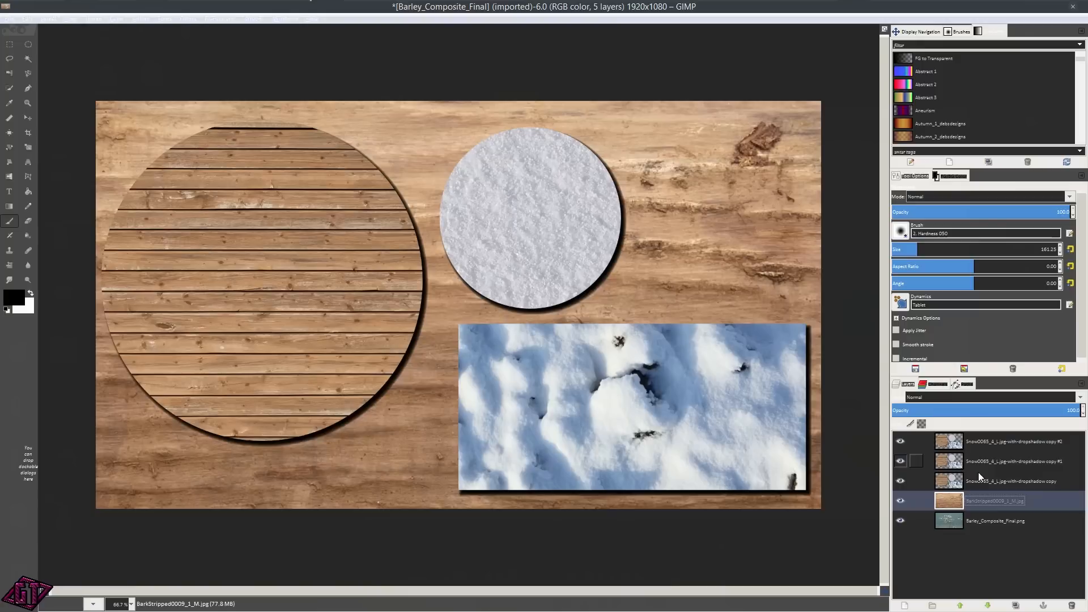
Set the blend mode of the Snow0065_4_L.jpg-with-dropshadow copy #2 layer to Screen.
right_click(1024, 497)
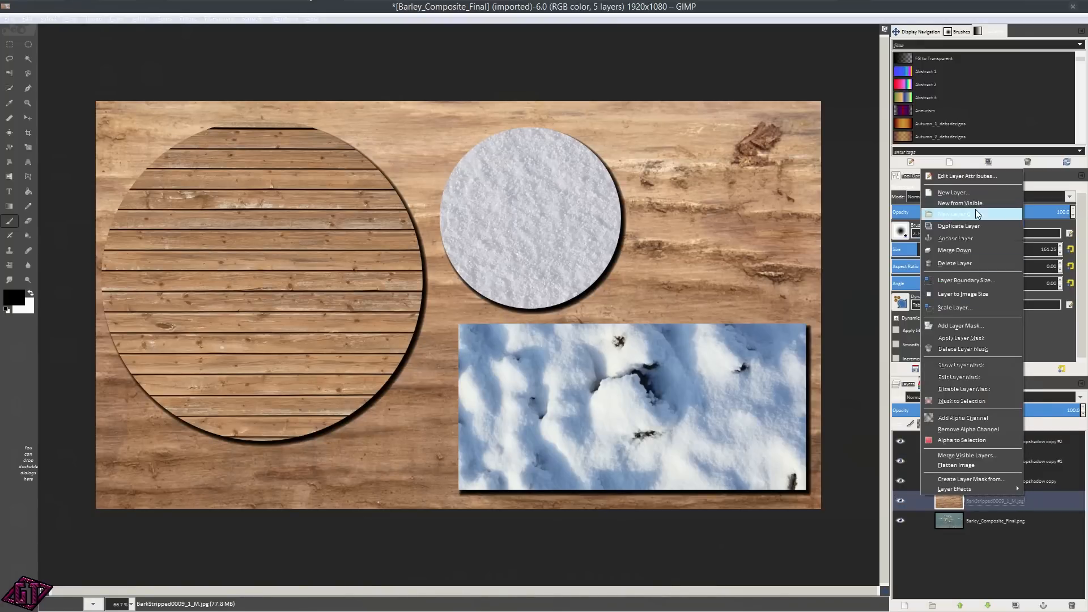
left_click(1046, 491)
left_click(1015, 442)
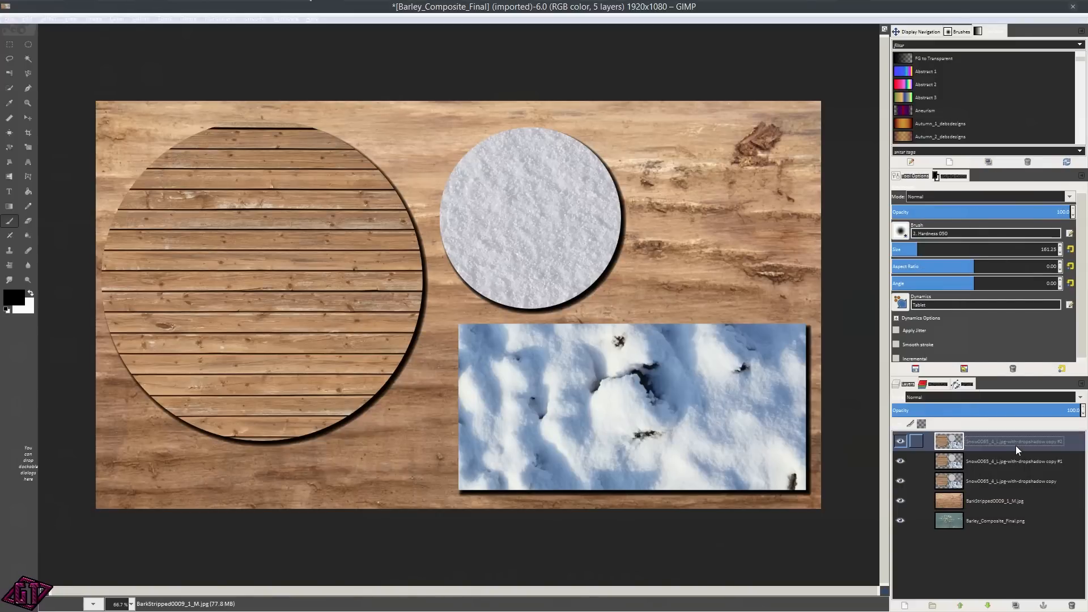
left_click(974, 393)
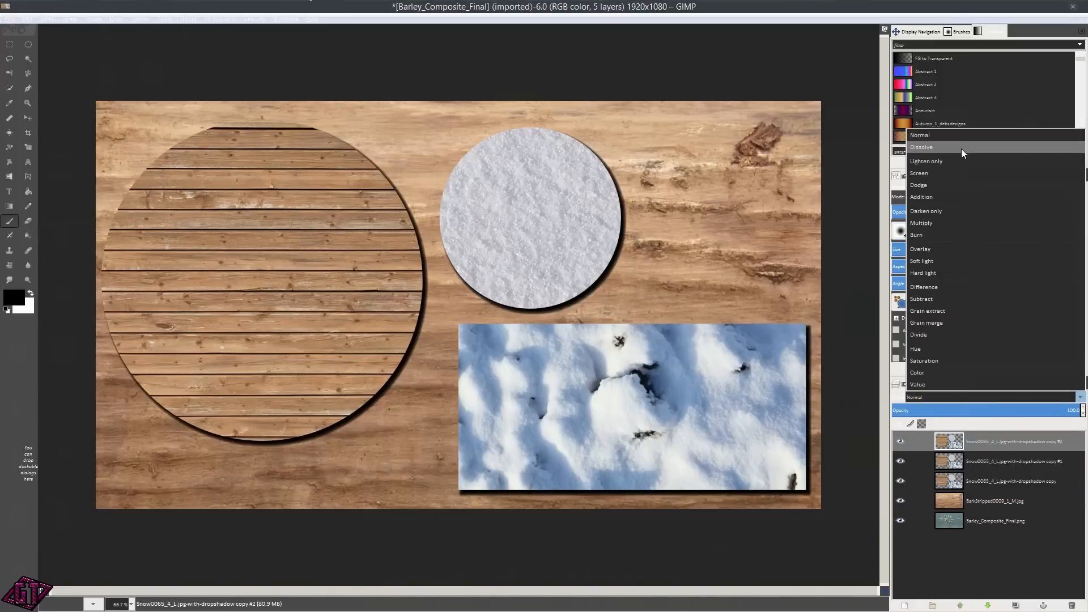
left_click(926, 175)
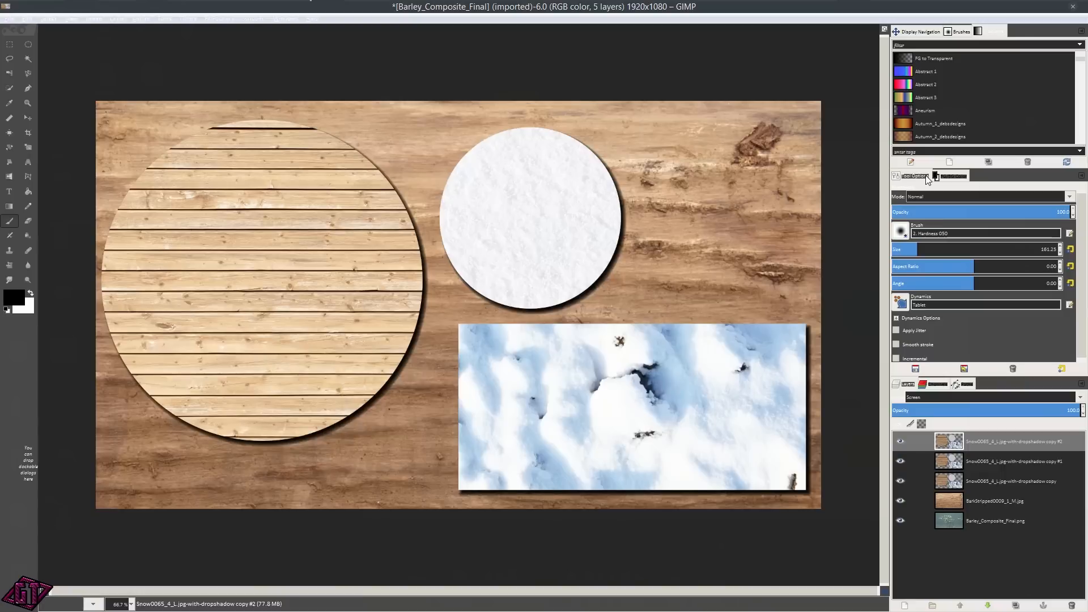
Change the blend mode of dropshadow copy #1, and set the lowest dropshadow copy to Soft light.
left_click(971, 462)
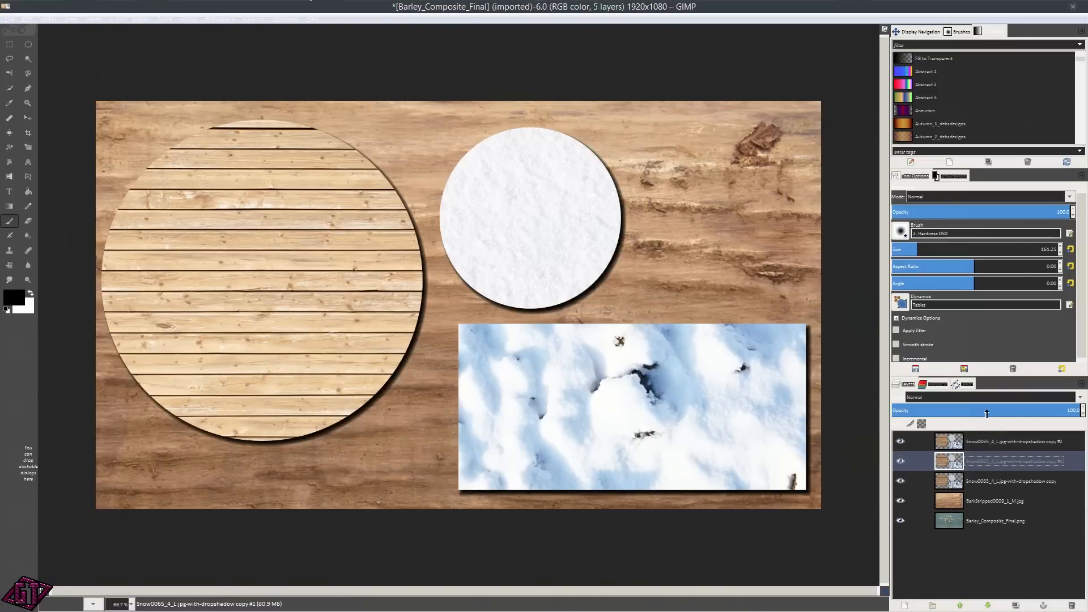
left_click(959, 440)
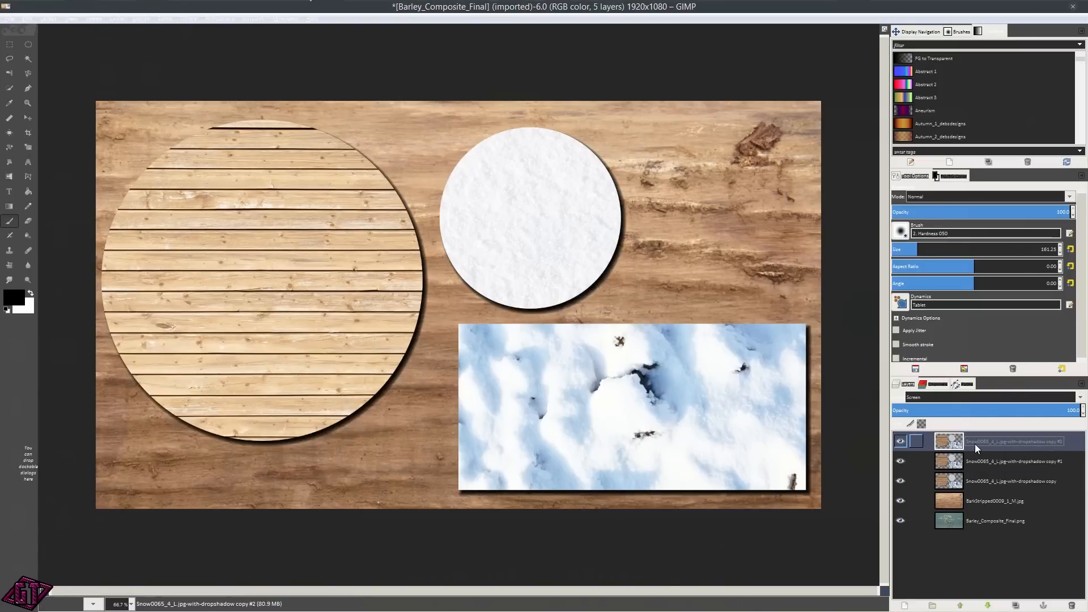
left_click(971, 481)
left_click(986, 396)
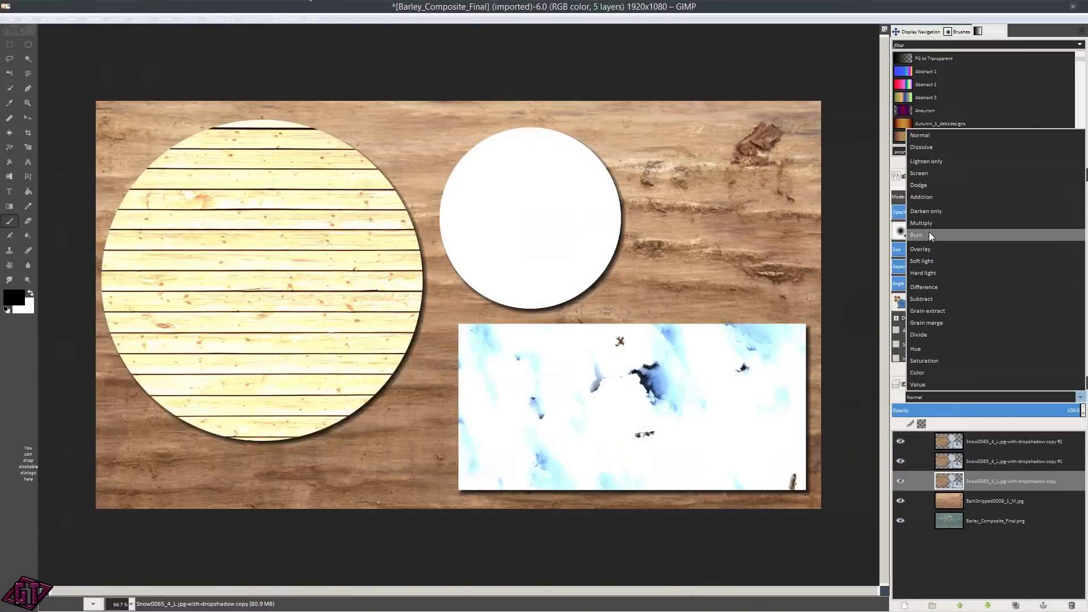
left_click(930, 260)
key("minus")
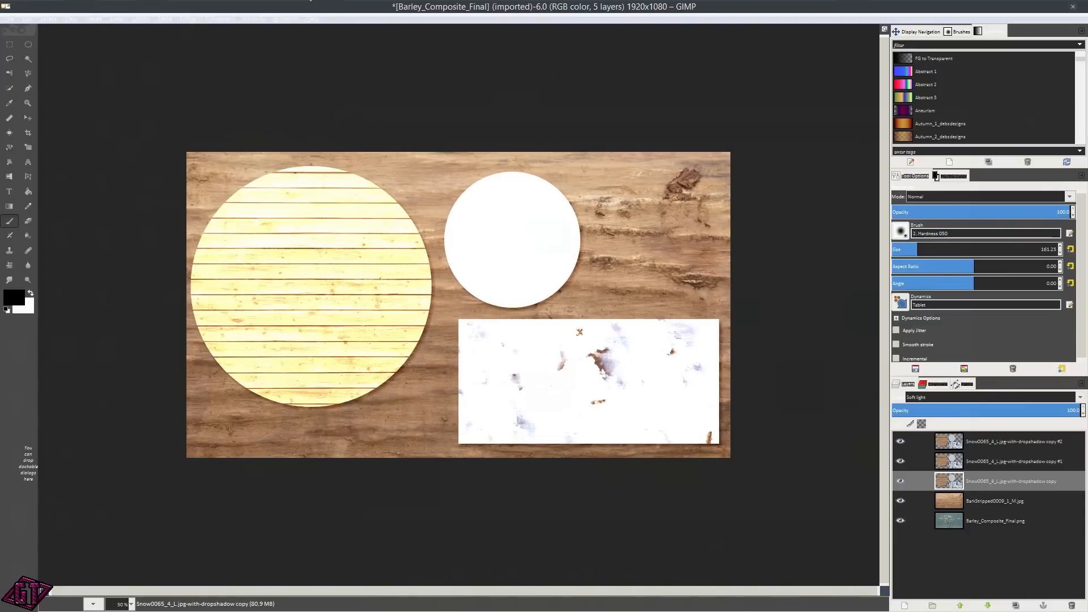
Check the blend modes of the three dropshadow copies one by one.
left_click(1008, 440)
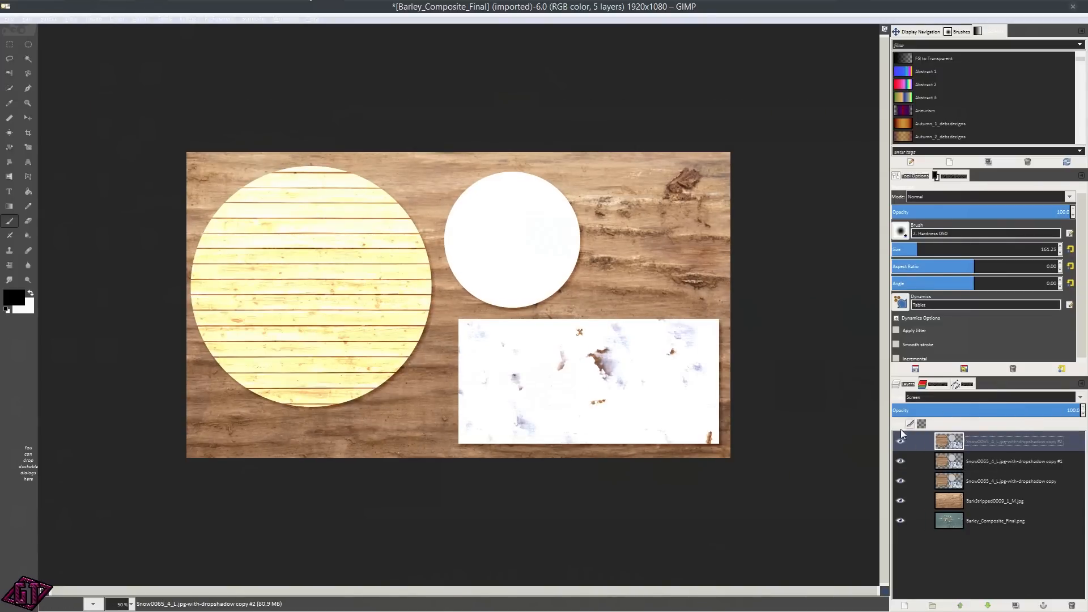
left_click(994, 468)
left_click(991, 481)
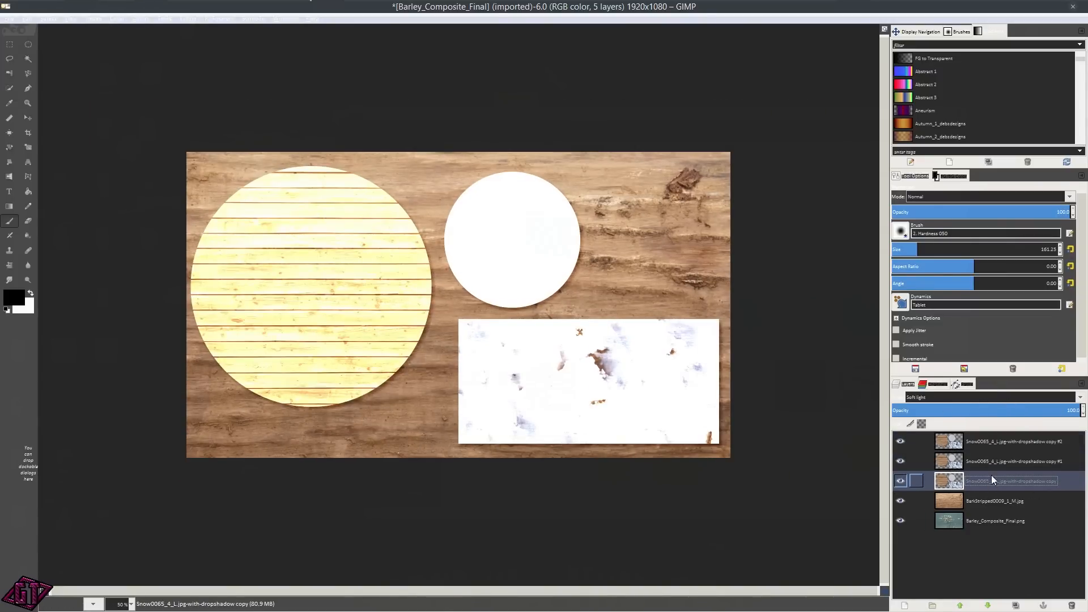
left_click(985, 441)
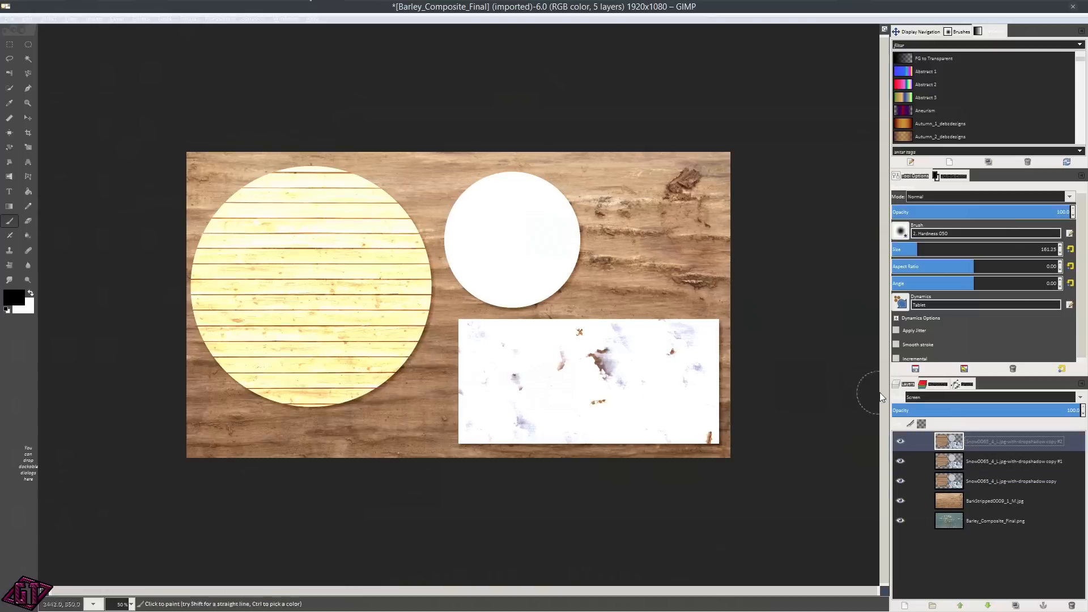
Set the topmost dropshadow copy's blend mode to Normal, and hide and show that layer.
left_click(938, 398)
left_click(961, 135)
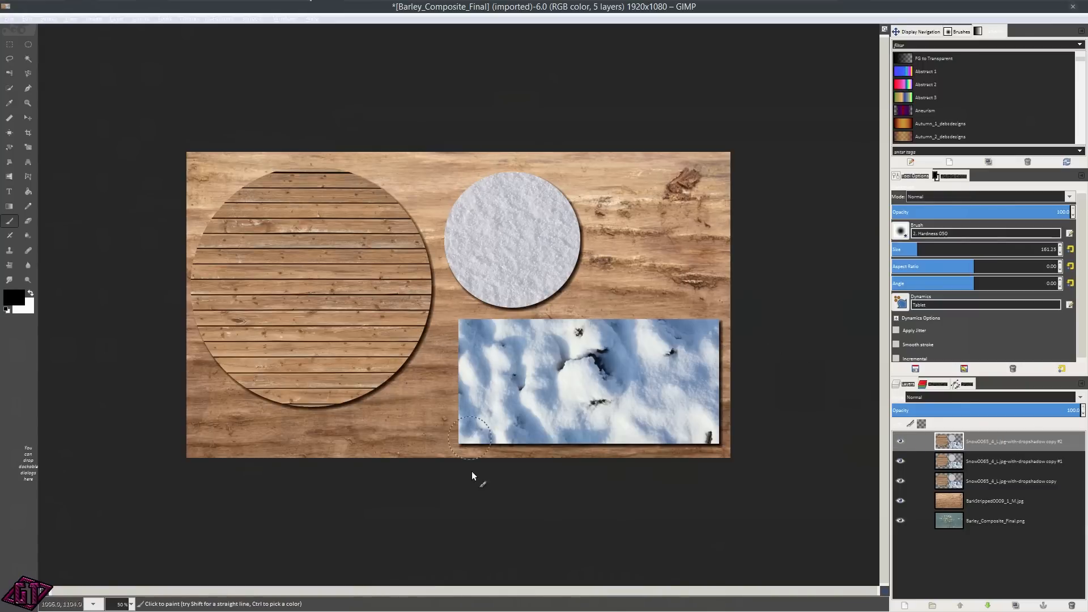
left_click(900, 442)
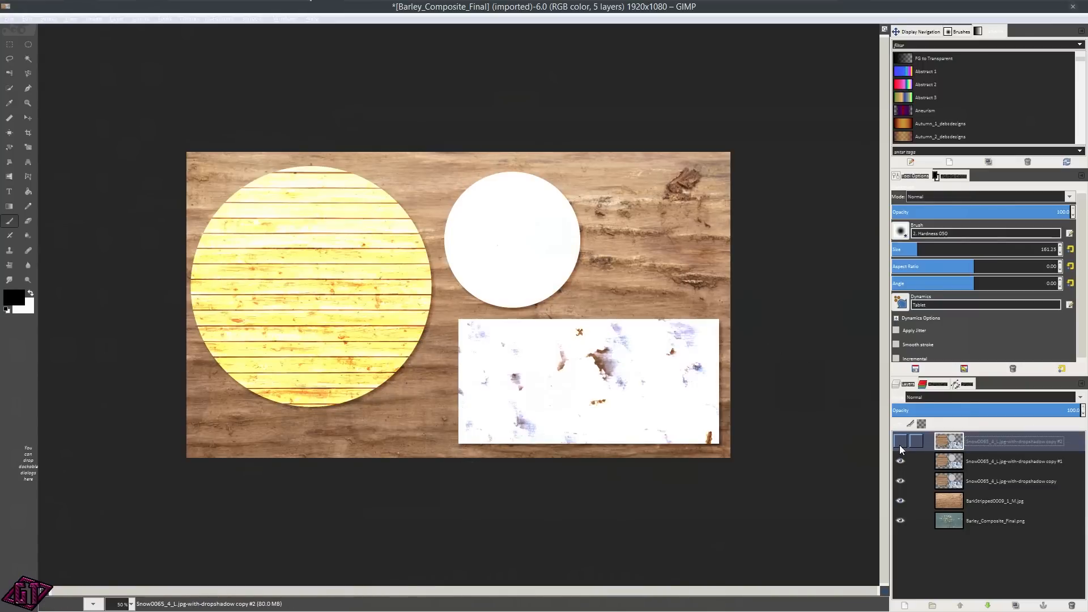
left_click(900, 441)
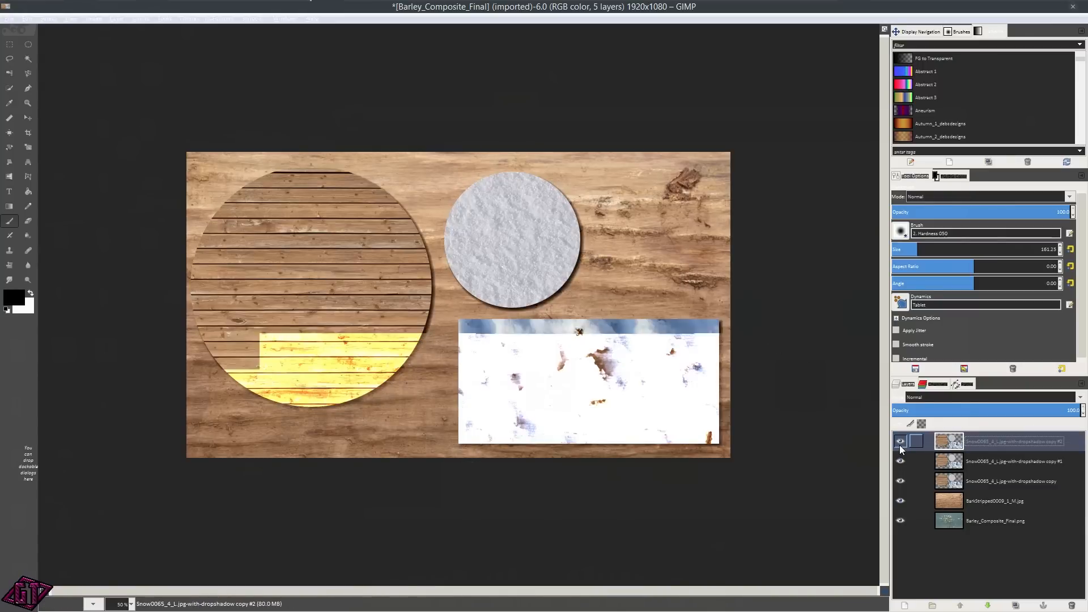
Set the topmost dropshadow copy's blend mode to Screen, and hide the two copies beneath it.
left_click(1049, 397)
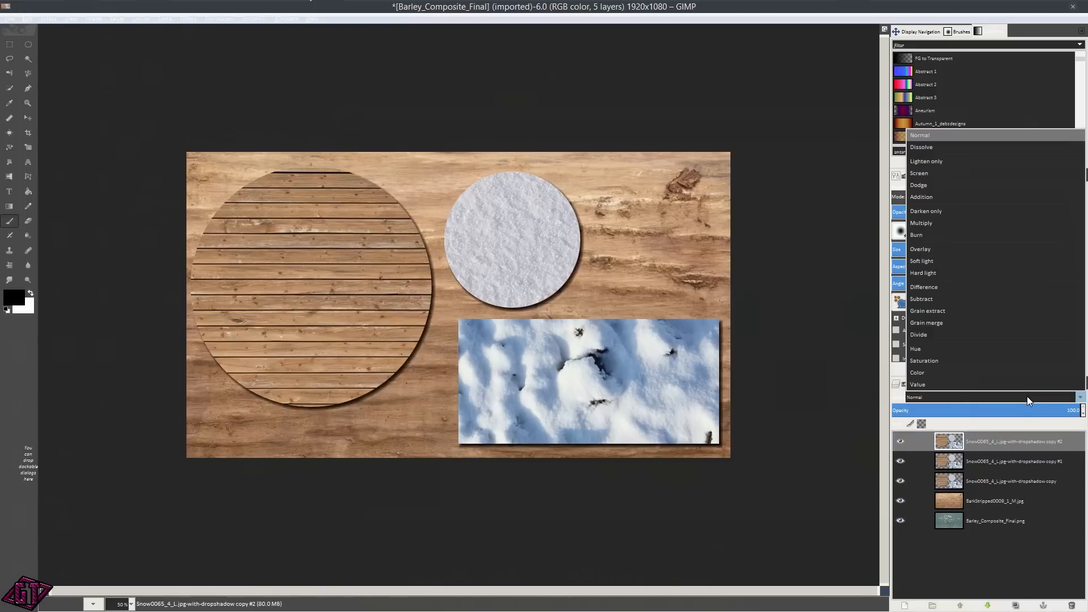
left_click(964, 172)
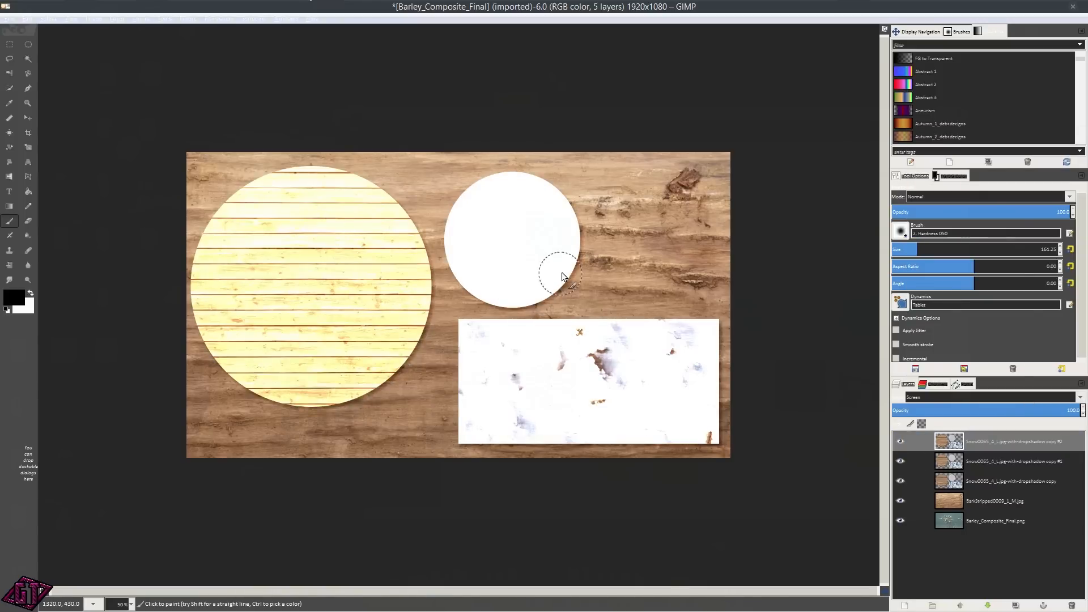
scroll(562, 276, "up", 2)
scroll(562, 276, "down", 1)
left_click(900, 461)
left_click(900, 481)
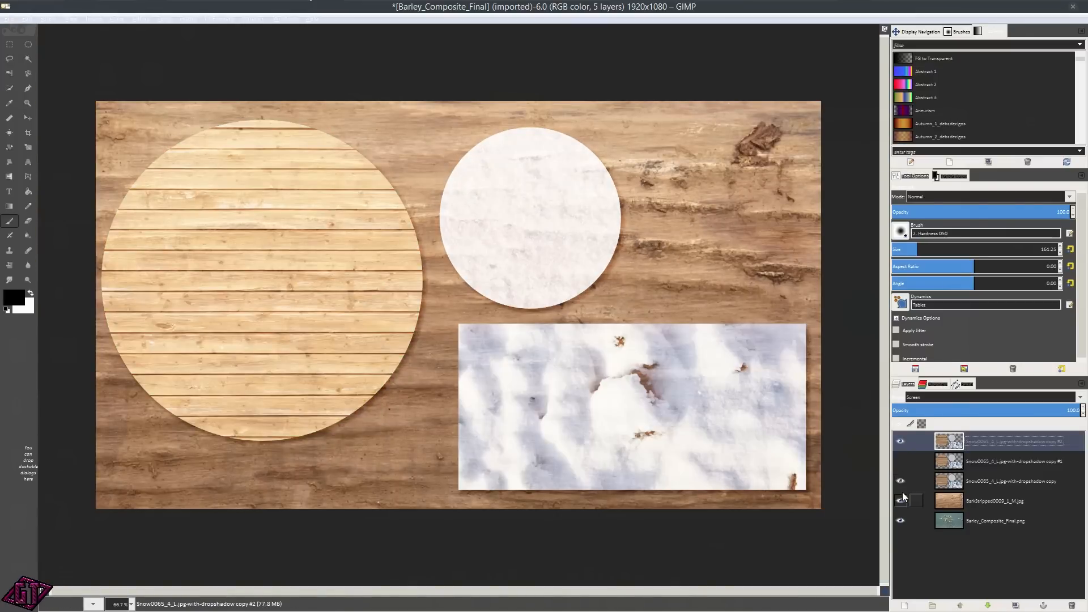
scroll(663, 328, "down", 2)
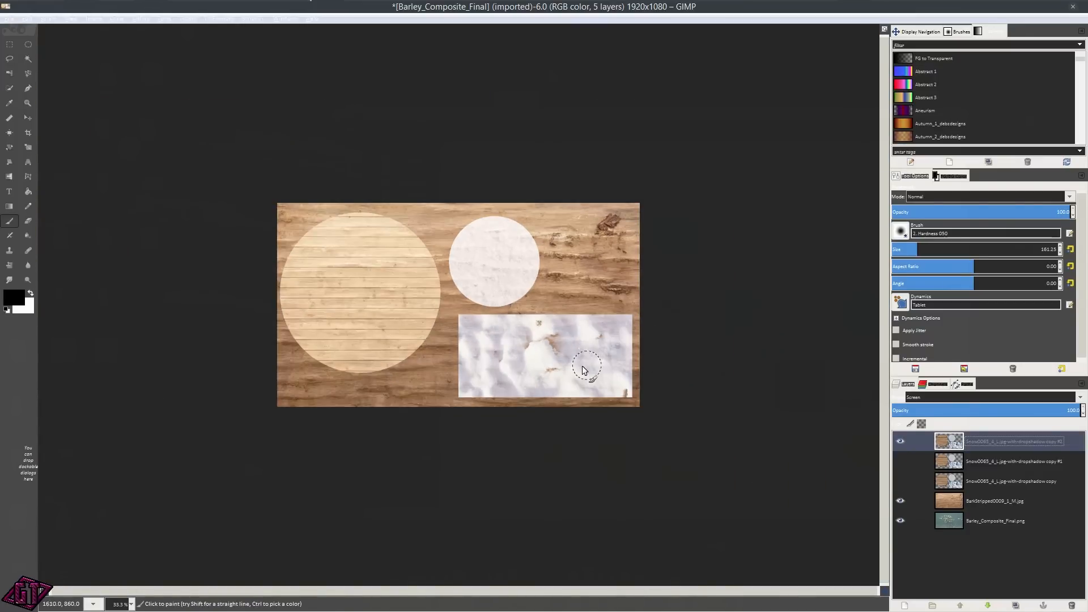
scroll(586, 370, "up", 1)
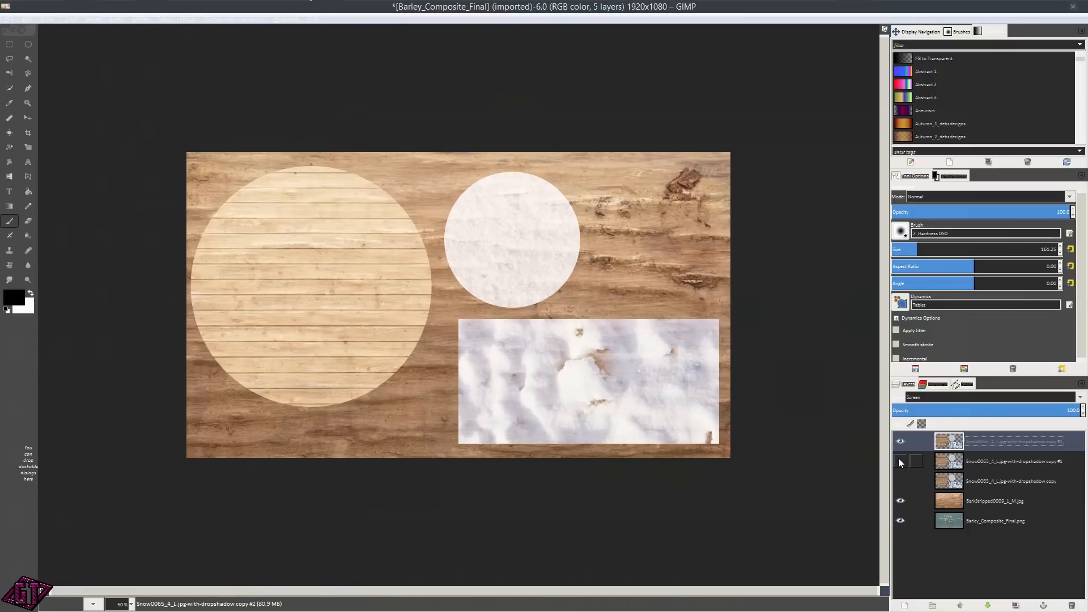
Show dropshadow copy #1, and toggle its visibility to compare the image with and without its Dodge effect.
left_click(900, 461)
left_click(976, 462)
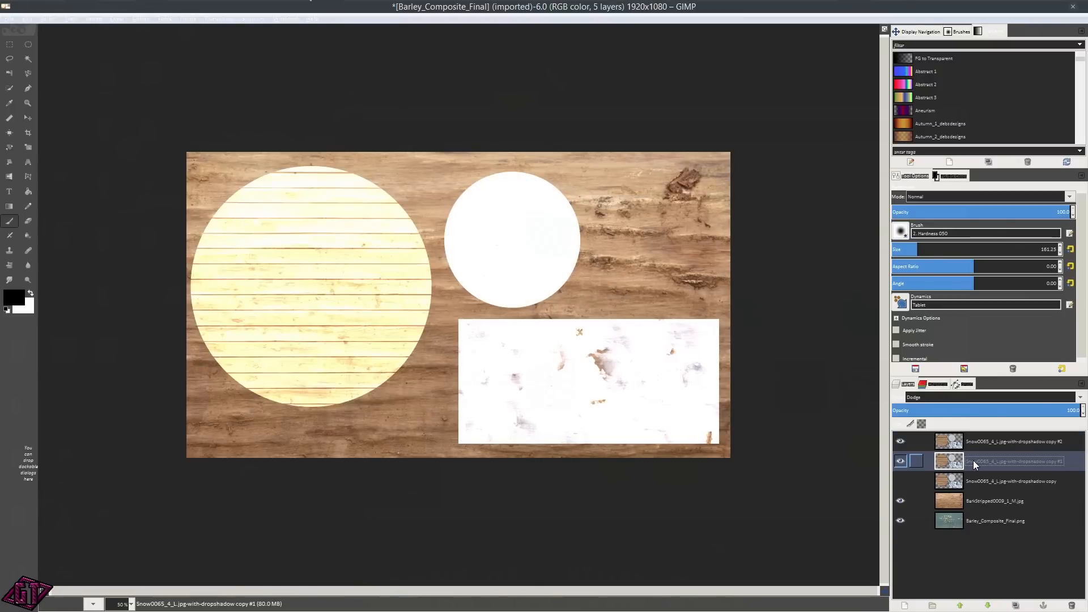
left_click(900, 460)
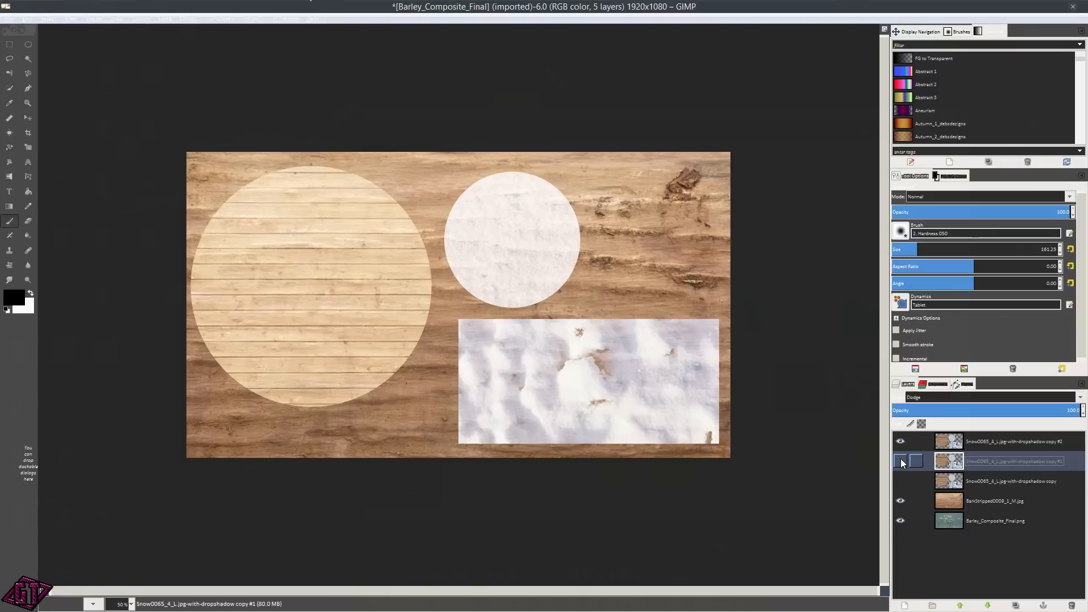
left_click(900, 461)
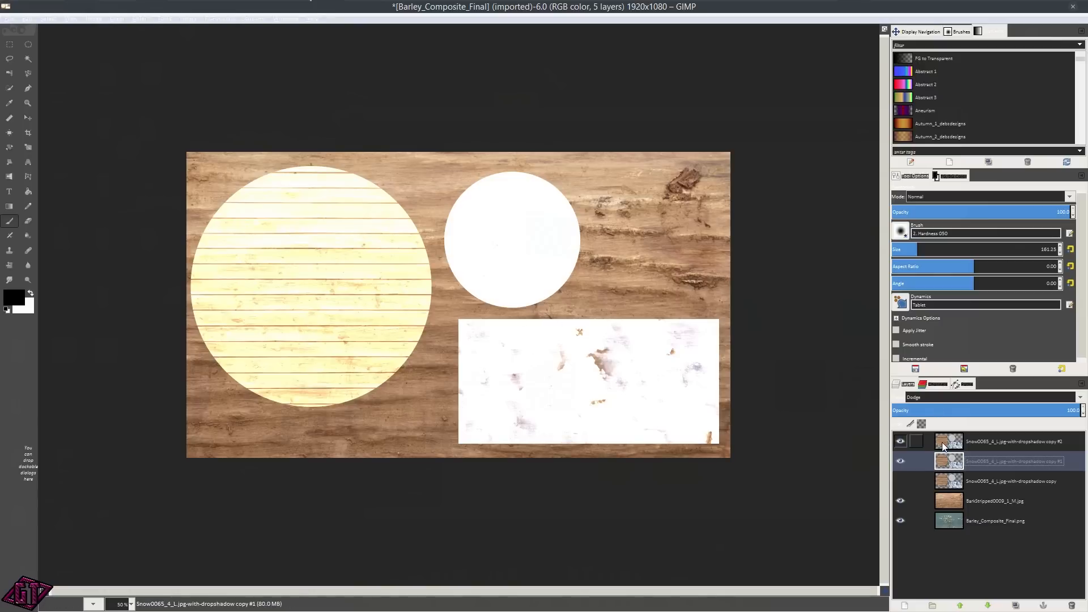
Hide and show the topmost dropshadow copy repeatedly to compare its effect over copy #1.
left_click(900, 442)
left_click(900, 442)
left_click(899, 441)
left_click(899, 441)
left_click(899, 442)
left_click(900, 442)
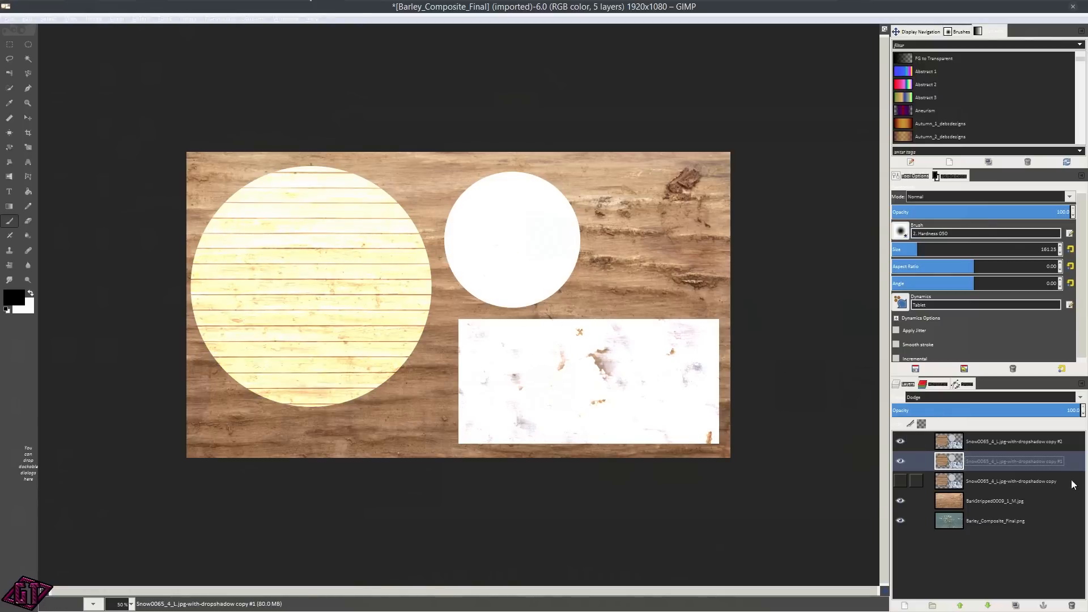
Show the lowest dropshadow copy, and check the blend modes of the stacked copies.
left_click(898, 479)
left_click(995, 481)
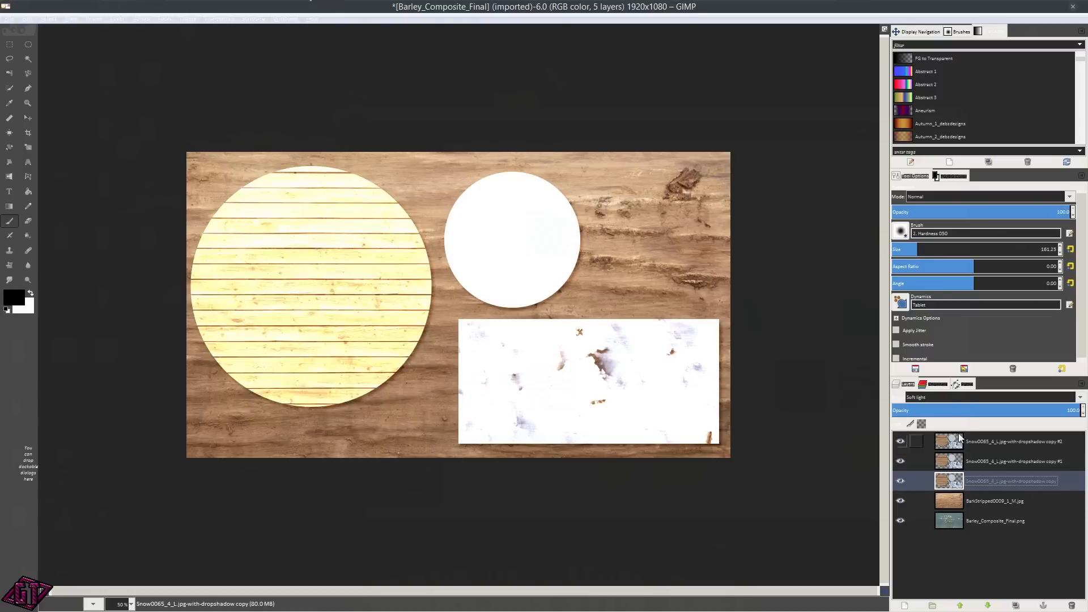
left_click(990, 442)
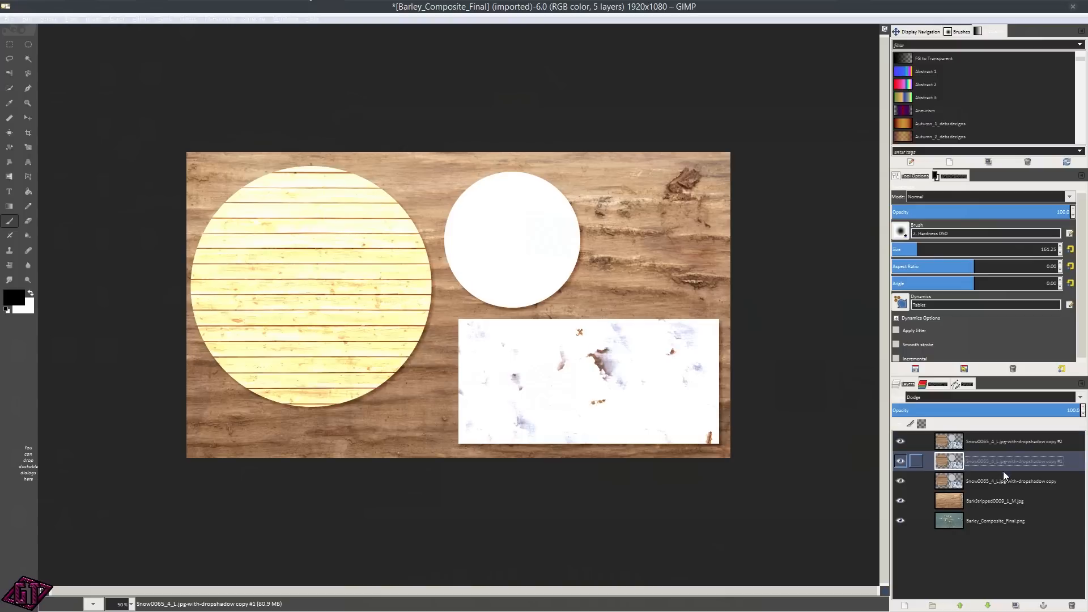
left_click(987, 481)
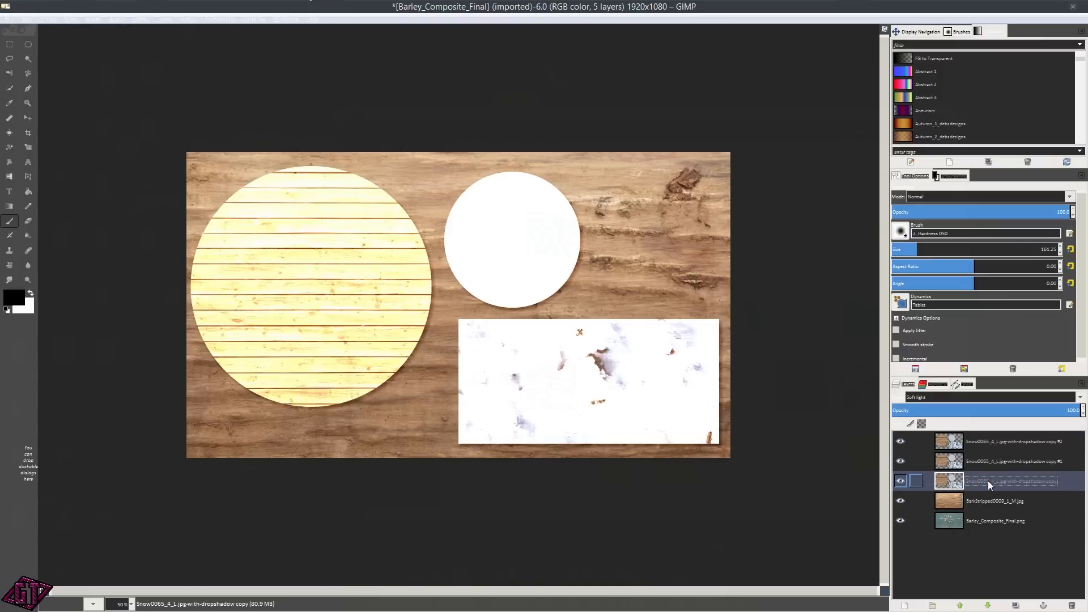
Lower the topmost dropshadow copy's opacity to about 41 in Normal mode, and set its blend mode back to Screen.
left_click(992, 440)
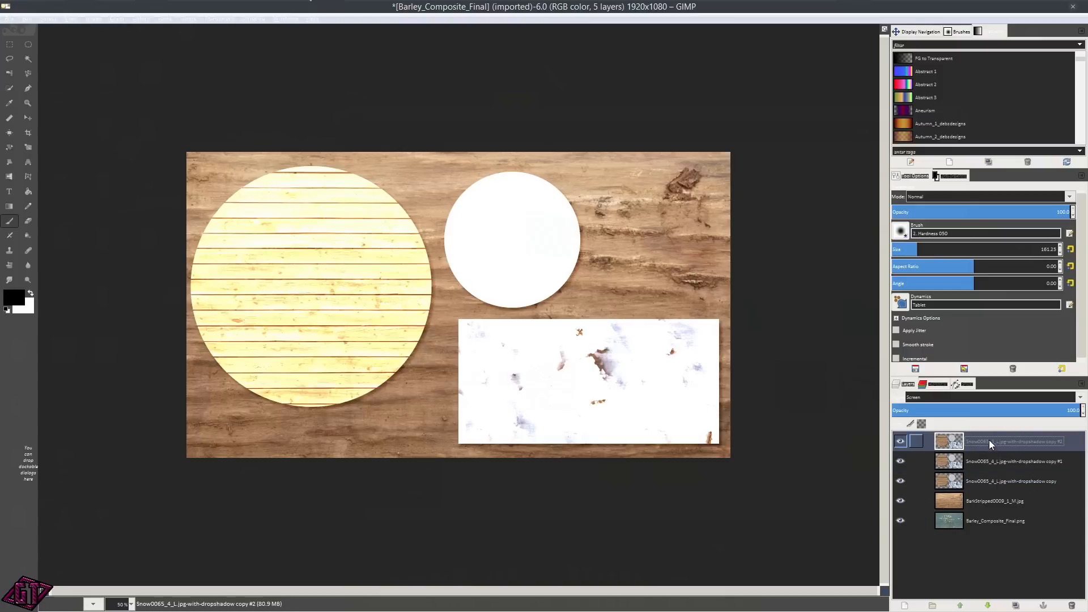
left_click(955, 395)
left_click(936, 136)
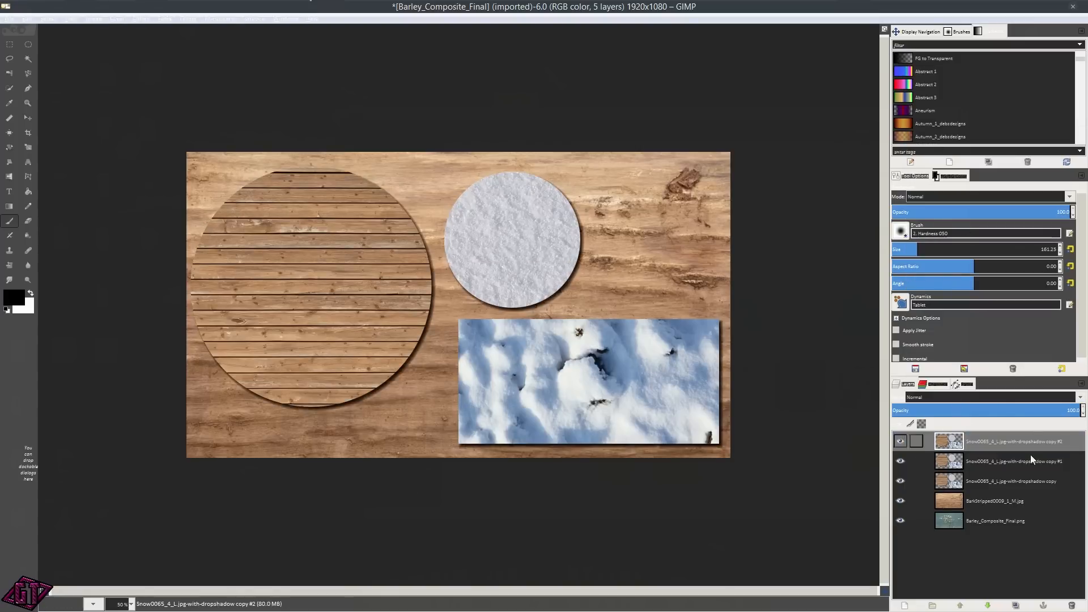
left_click_drag(1042, 412, 969, 415)
left_click(979, 396)
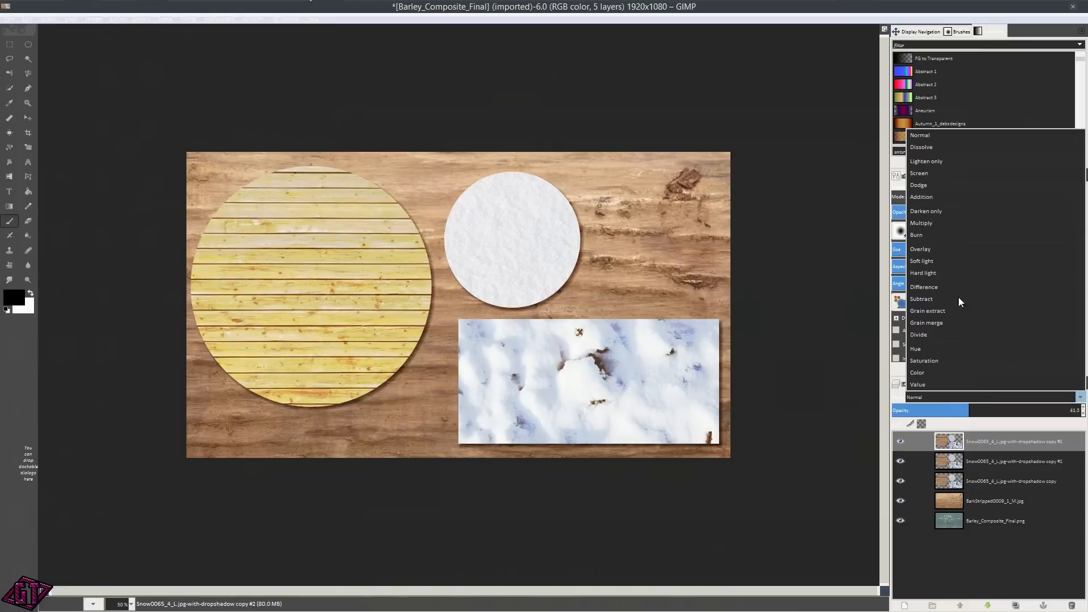
left_click(929, 174)
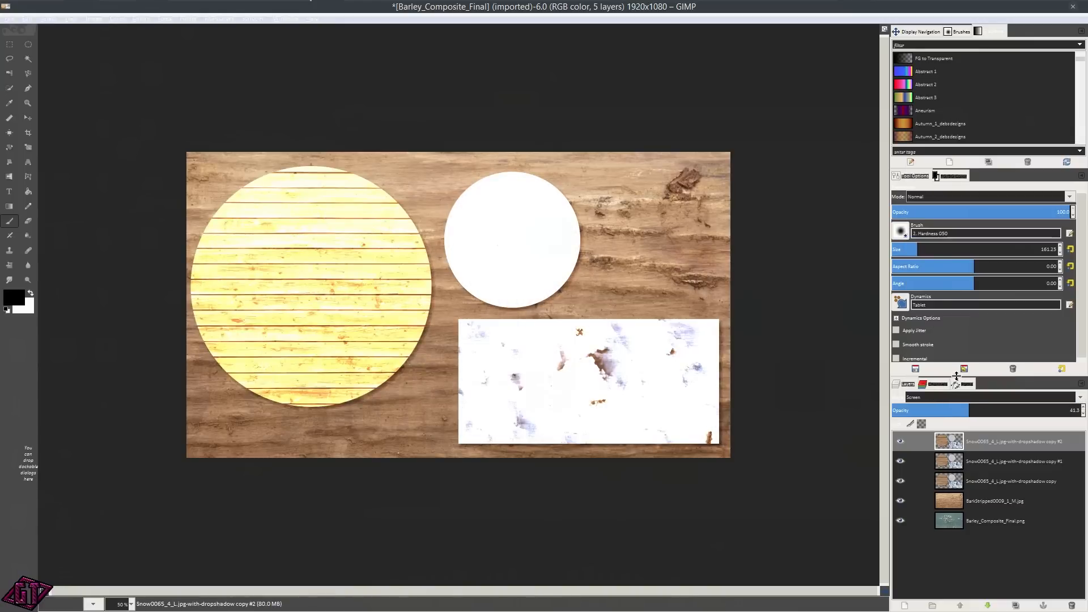
Lower the opacity of dropshadow copy #1 to about 52 and of the lowest dropshadow copy to about 50.
left_click(1004, 459)
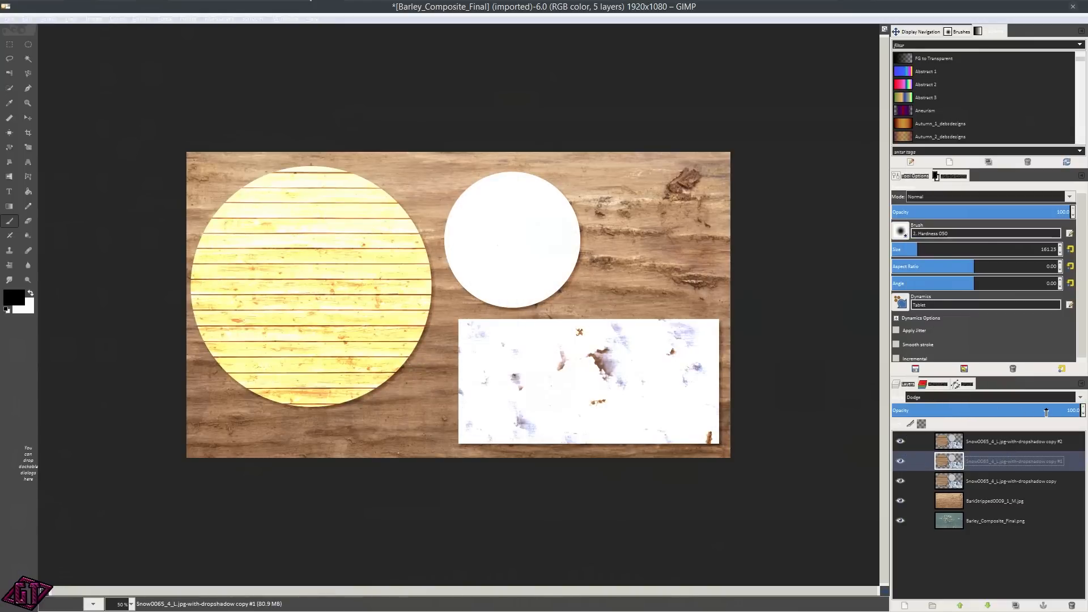
left_click(1017, 413)
left_click_drag(1017, 413, 990, 409)
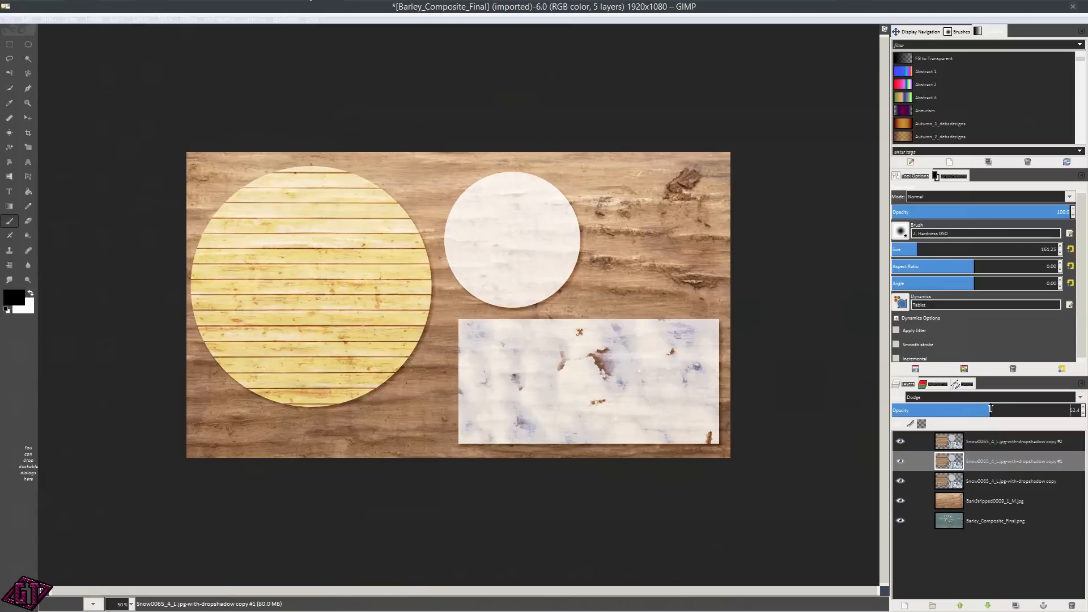
left_click(1001, 478)
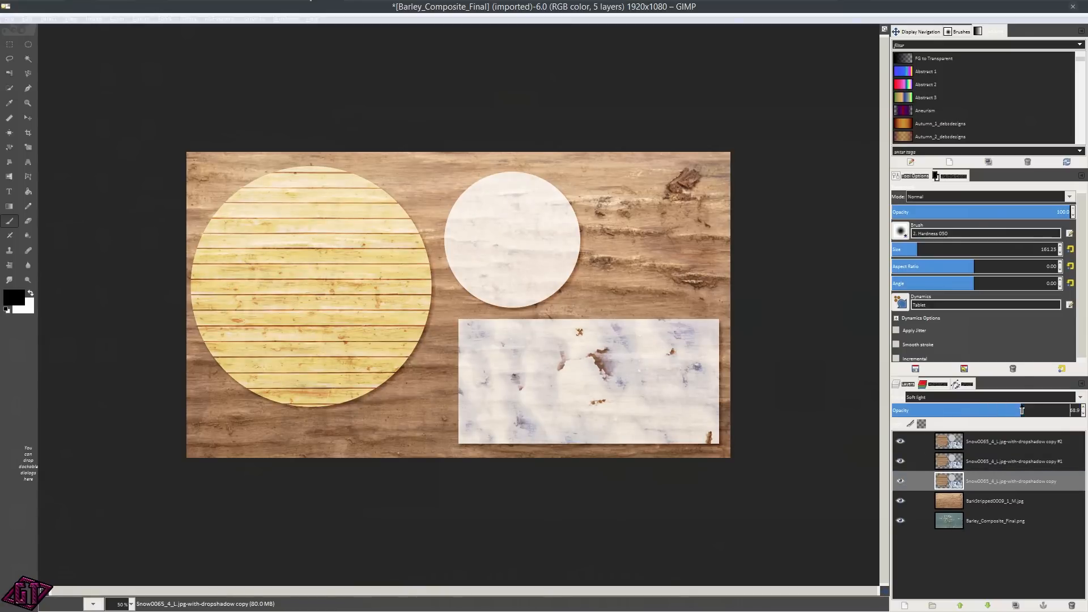
left_click(993, 412)
mouse_move(993, 412)
left_mouse_down()
mouse_move(970, 412)
mouse_move(985, 412)
left_mouse_up()
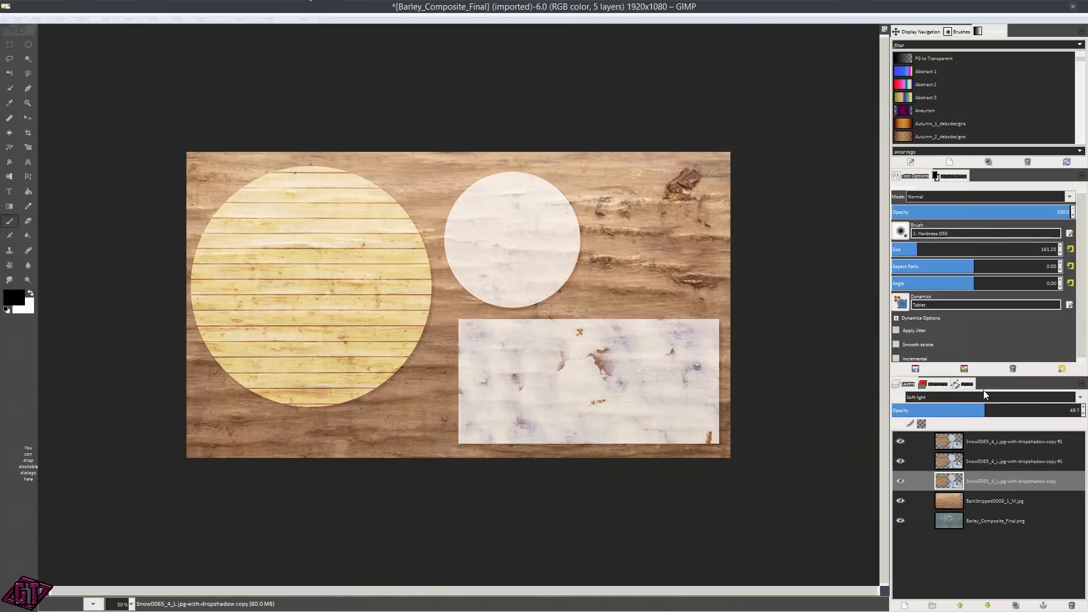
Try the Dissolve blend mode on the topmost dropshadow copy, and set that layer to Normal.
left_click(999, 439)
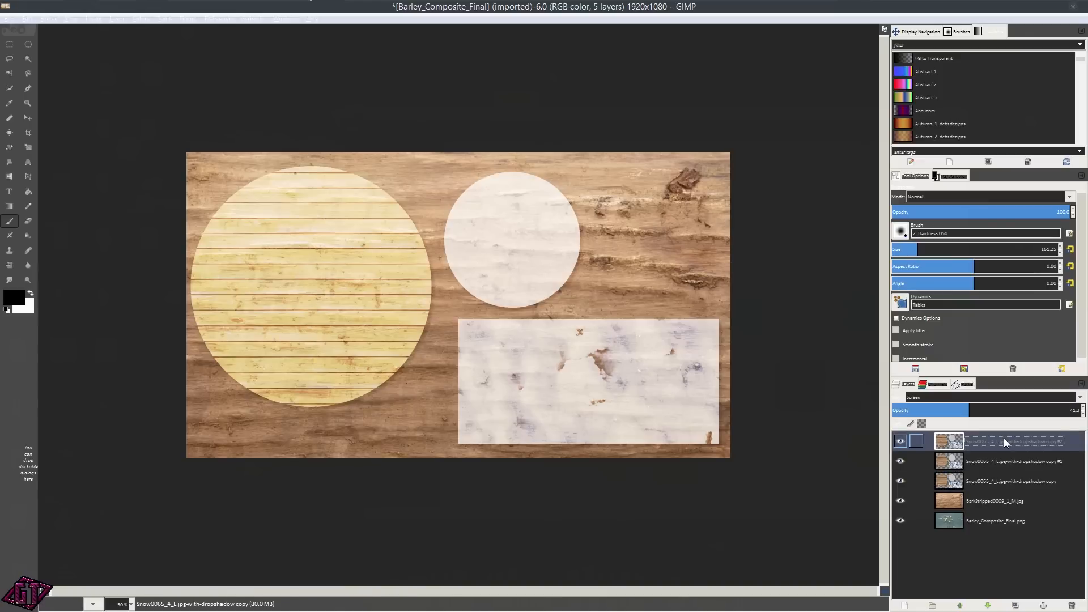
left_click(978, 462)
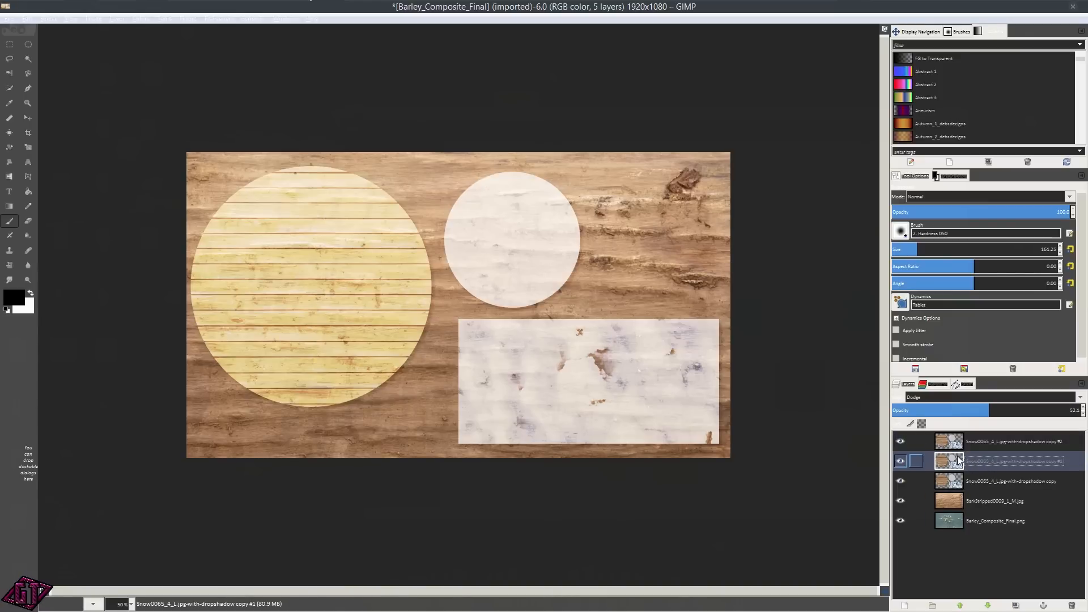
left_click(960, 441)
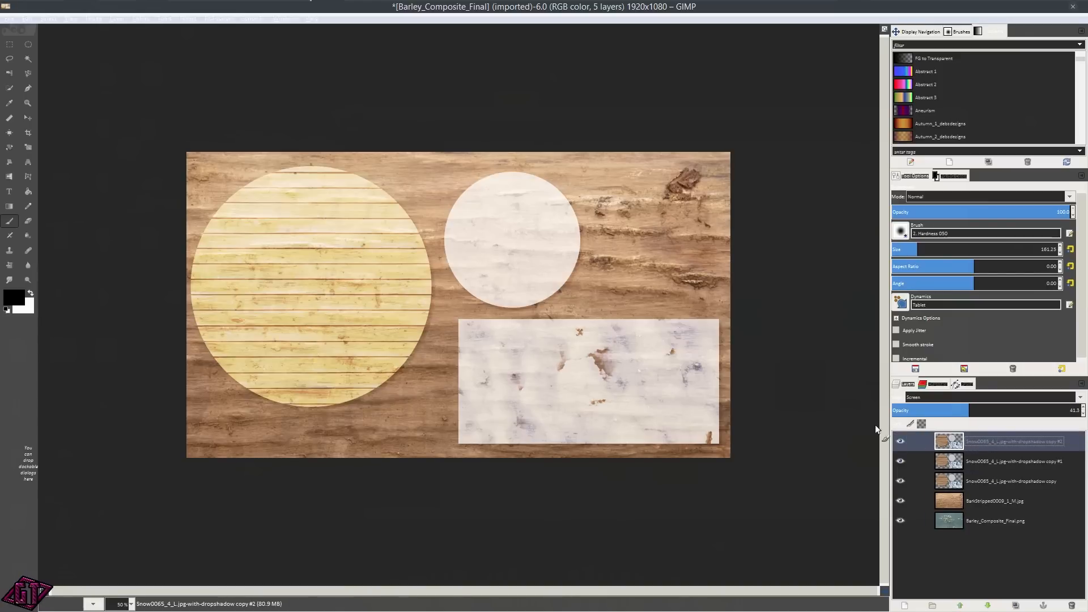
left_click(967, 398)
left_click(919, 142)
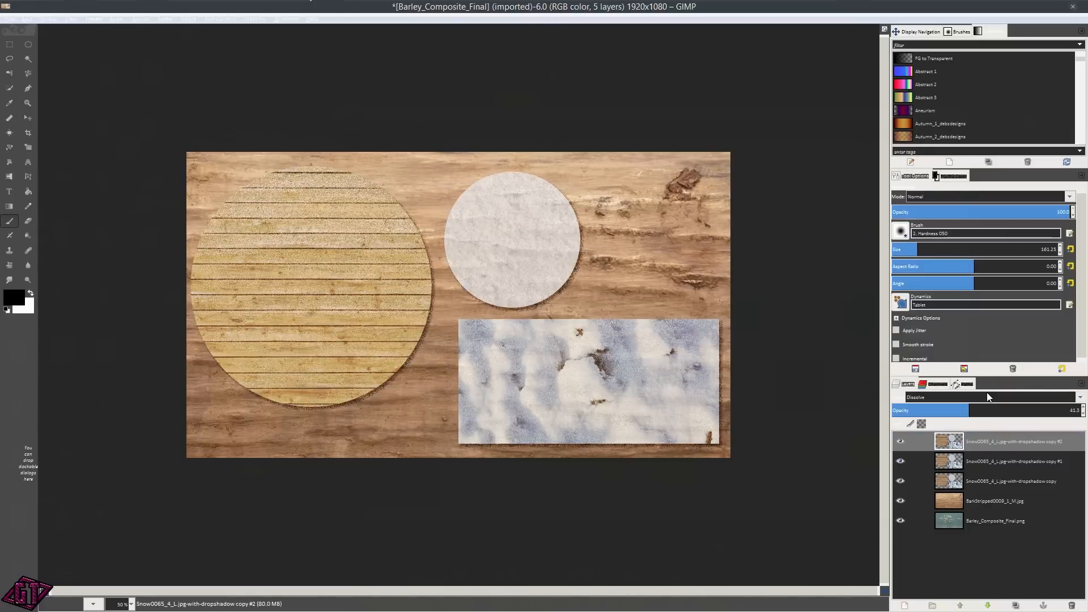
left_click(987, 397)
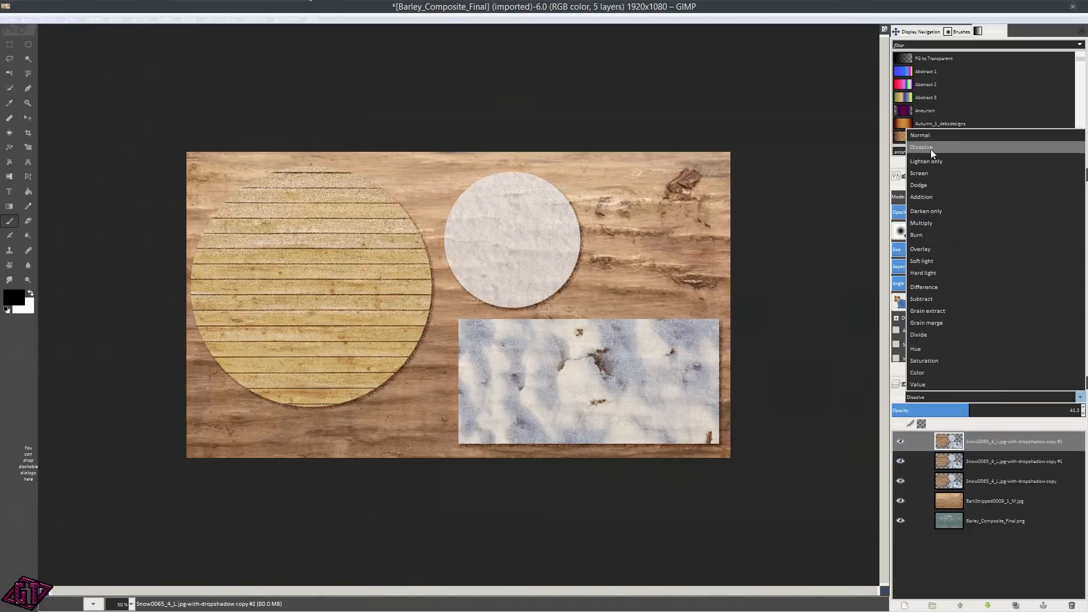
left_click(927, 136)
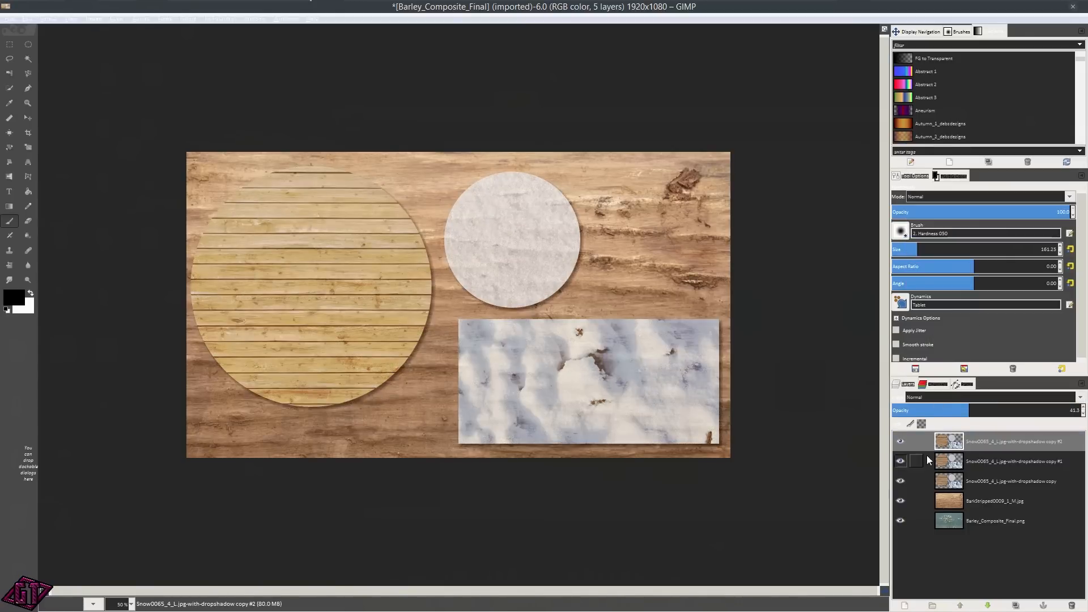
Hide the topmost dropshadow copy, and raise the opacity of dropshadow copy #1 to 100.
left_click(973, 460)
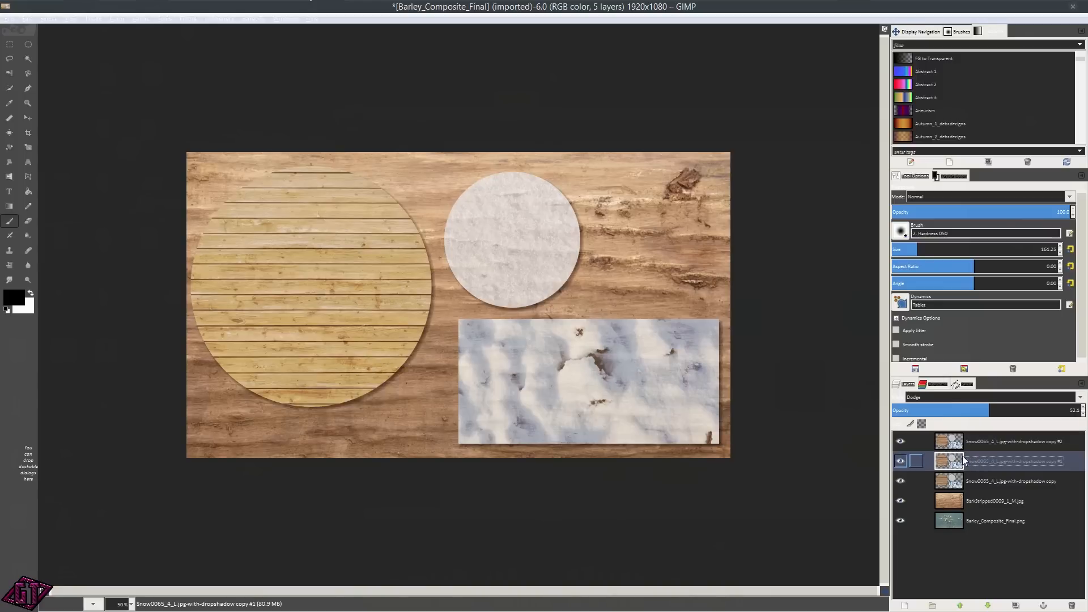
left_click(899, 443)
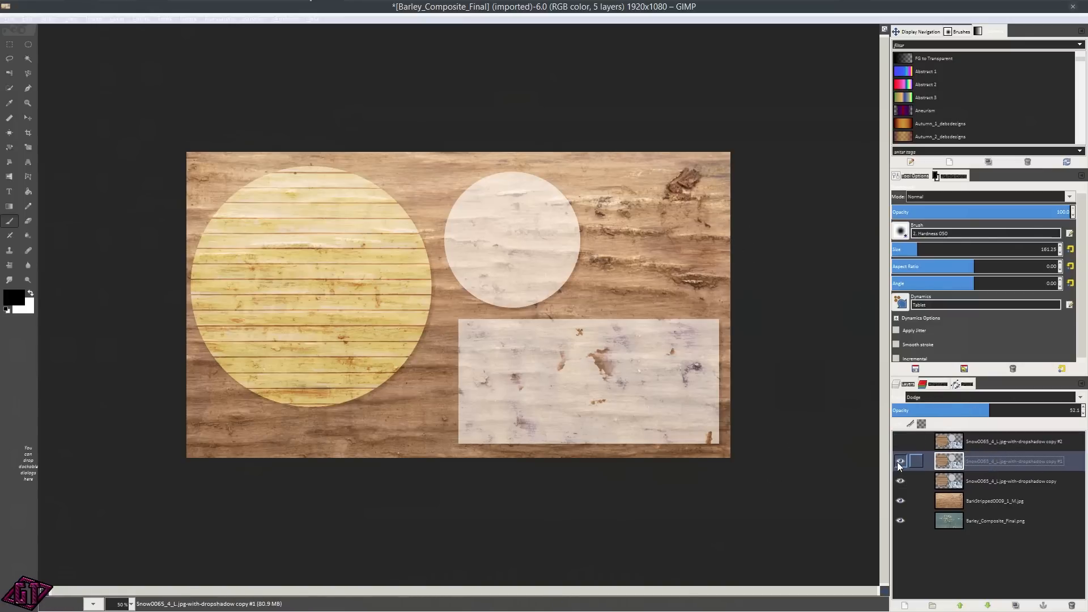
left_click_drag(988, 413, 1084, 413)
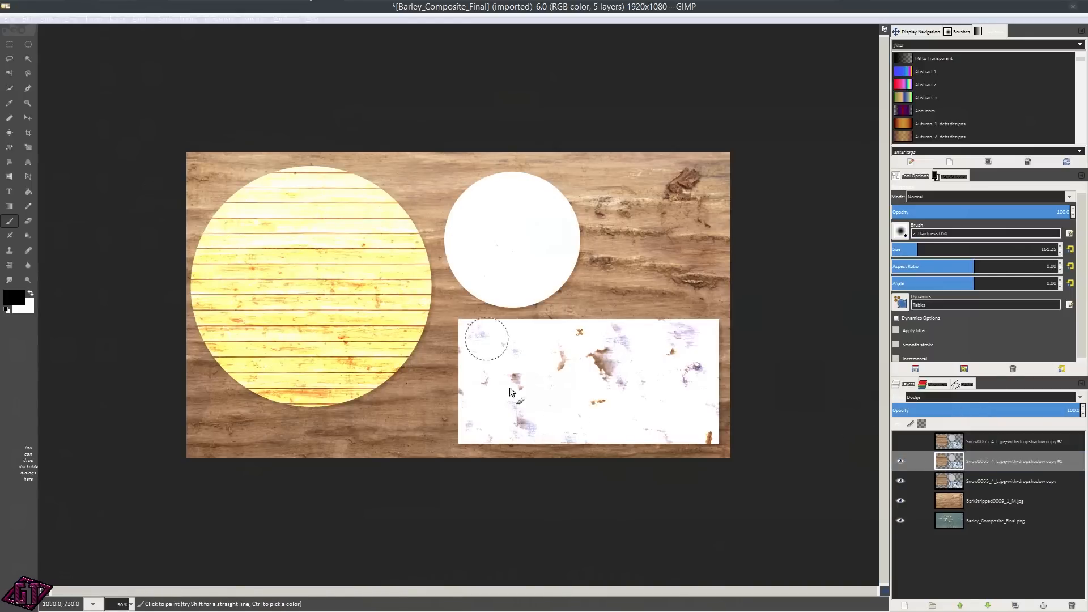
Hide dropshadow copy #1, and set the lowest dropshadow copy's opacity to about 54.
left_click(984, 481)
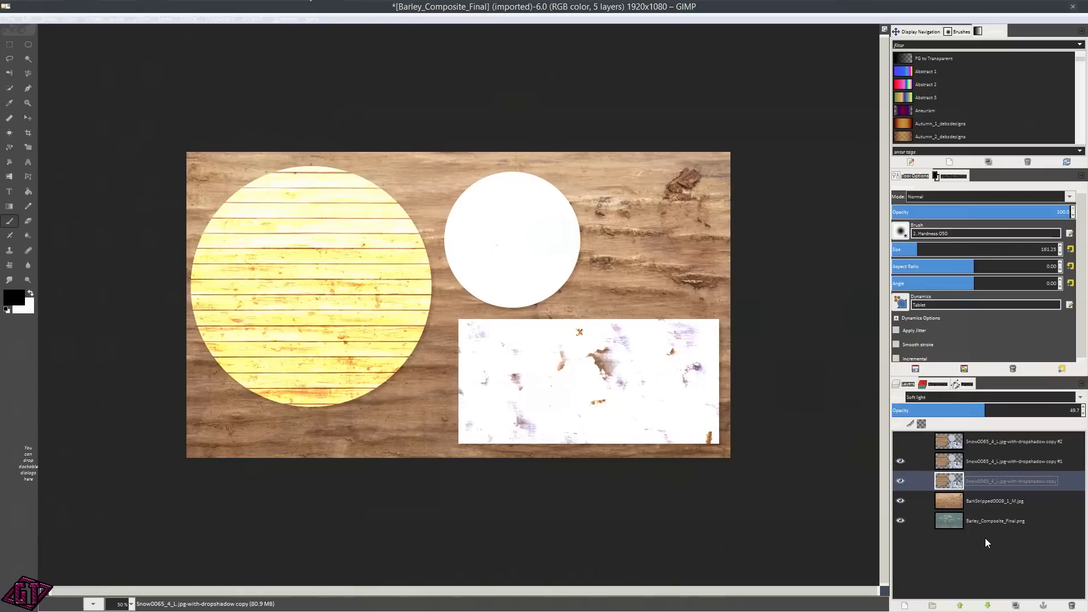
left_click(901, 460)
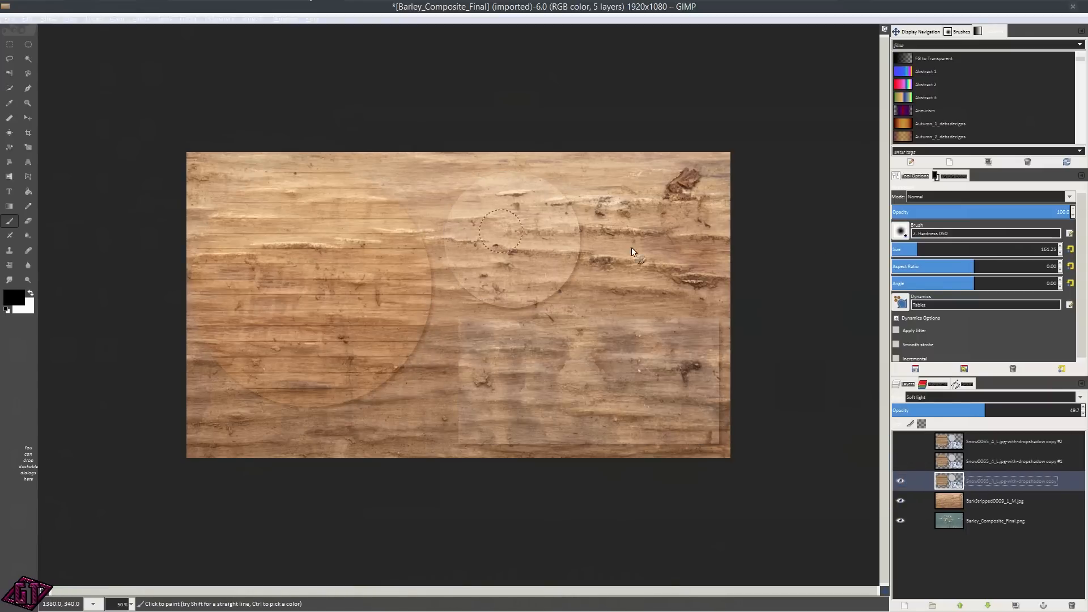
mouse_move(987, 409)
left_mouse_down()
mouse_move(1030, 417)
mouse_move(992, 418)
left_mouse_up()
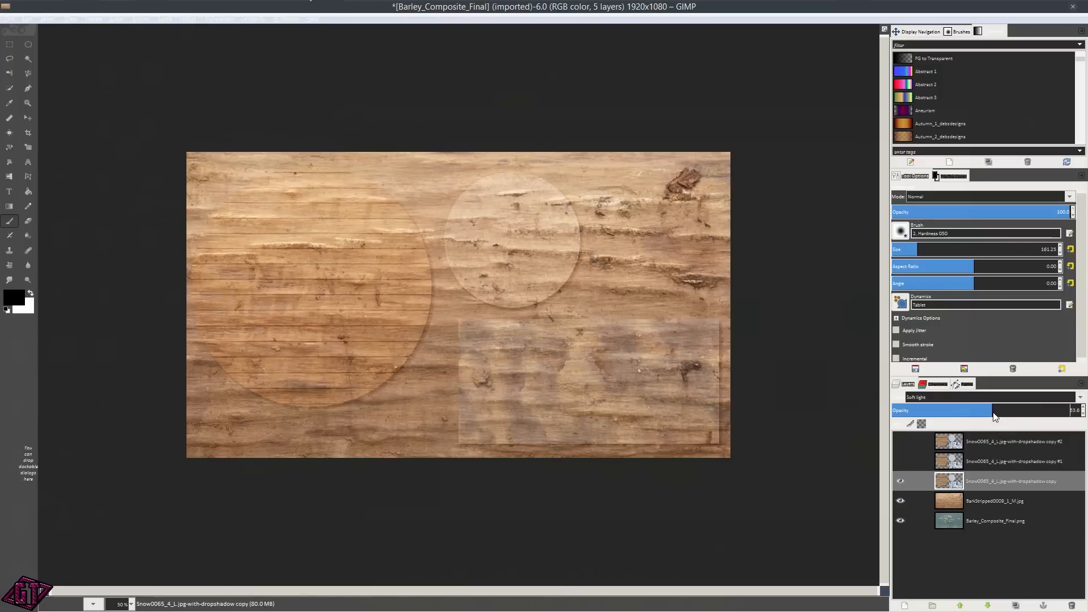
Examine how the lowest dropshadow copy in Soft light mode blends with the wood texture layer beneath it.
scroll(515, 388, "up", 1)
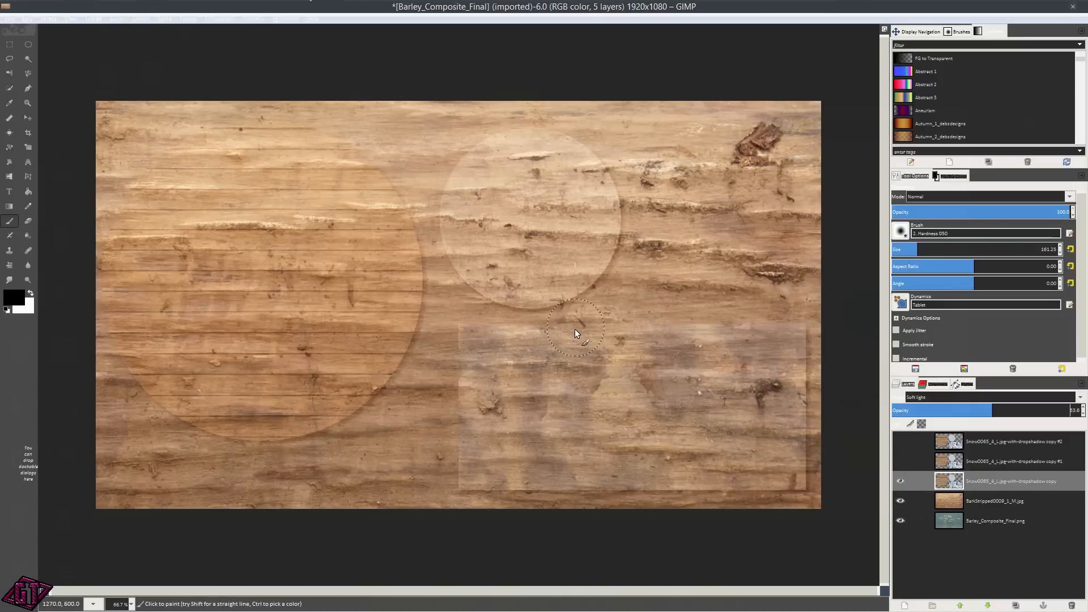
key("minus")
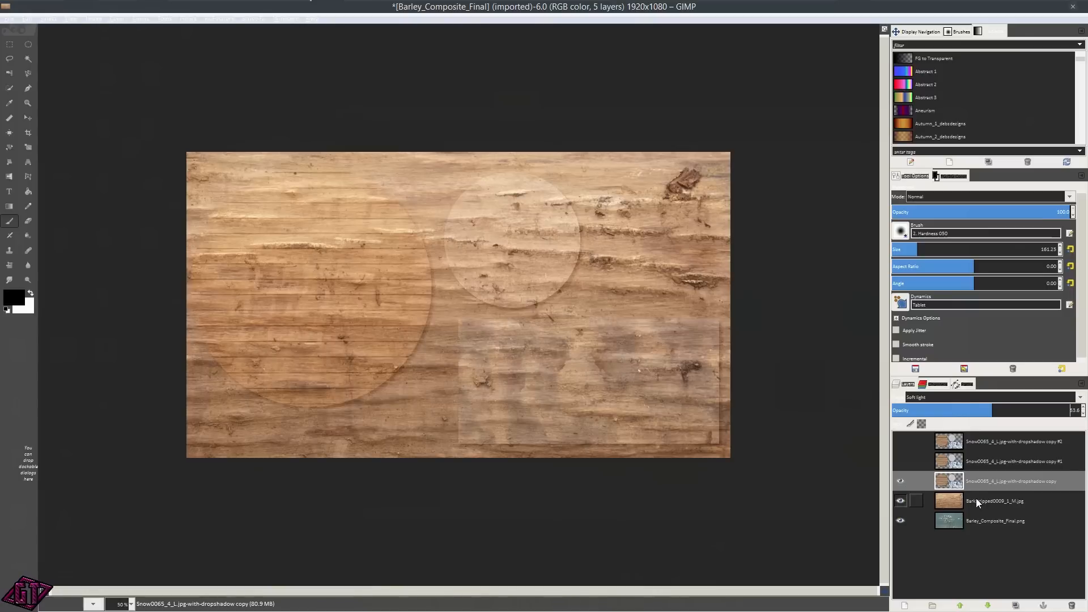
left_click(974, 501)
left_click(983, 513)
left_click(982, 480)
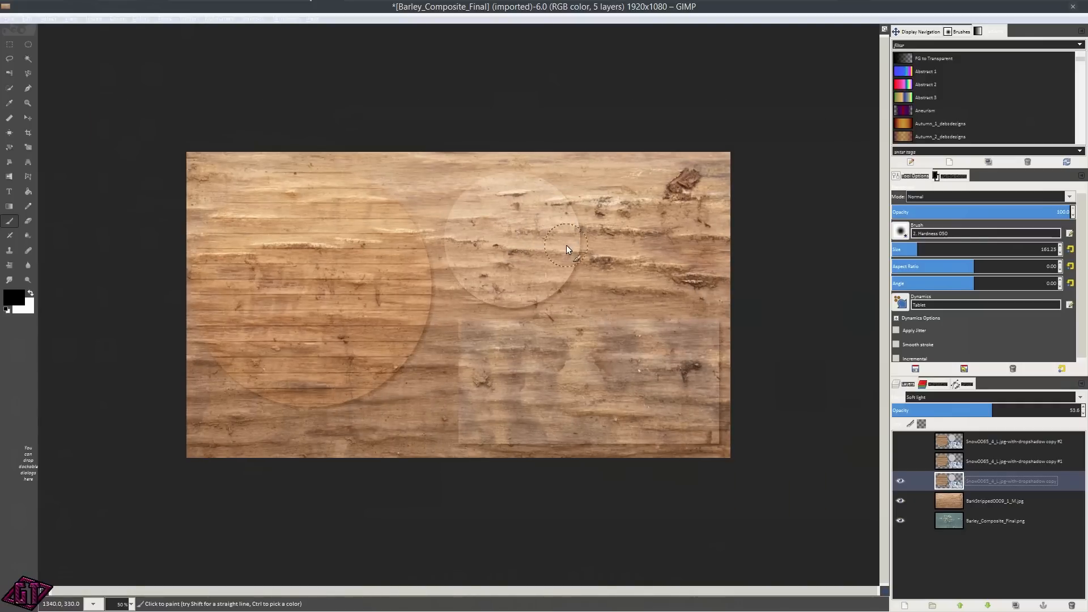
scroll(574, 245, "up", 1)
scroll(580, 242, "up", 1)
scroll(595, 245, "down", 2)
scroll(594, 249, "up", 1)
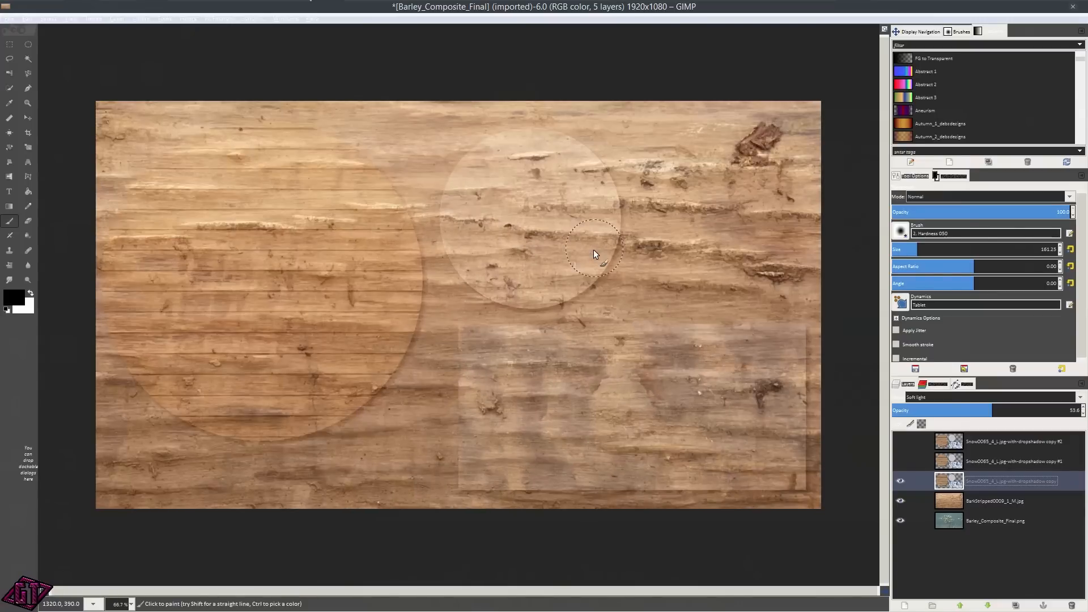
scroll(593, 250, "up", 1)
scroll(589, 267, "down", 2)
scroll(581, 295, "up", 1)
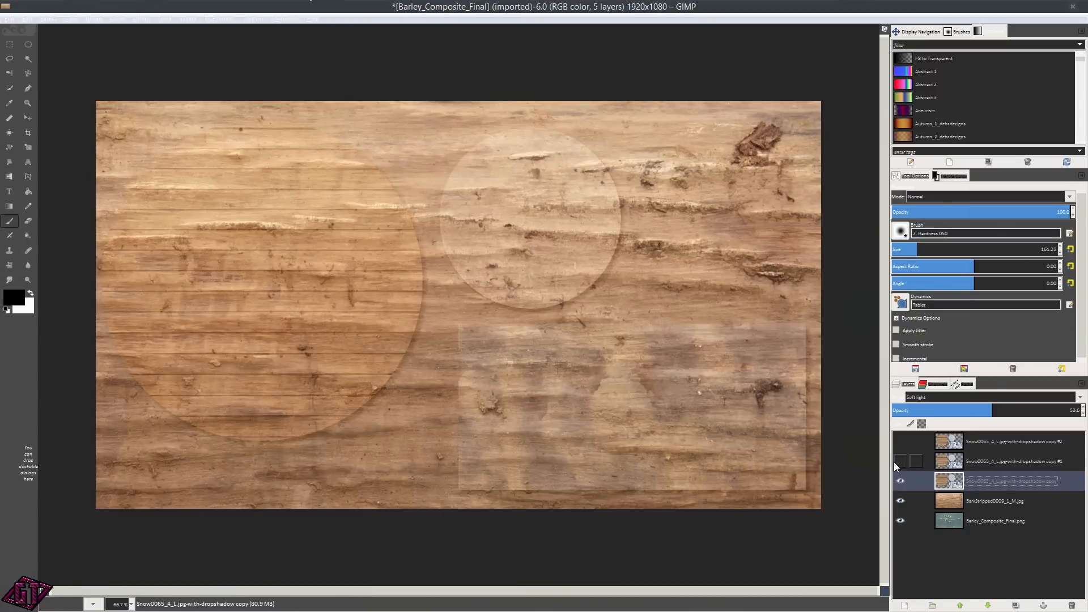
Show all three dropshadow copies, toggling them off and back on one by one from the topmost down.
left_click_drag(895, 462, 906, 446)
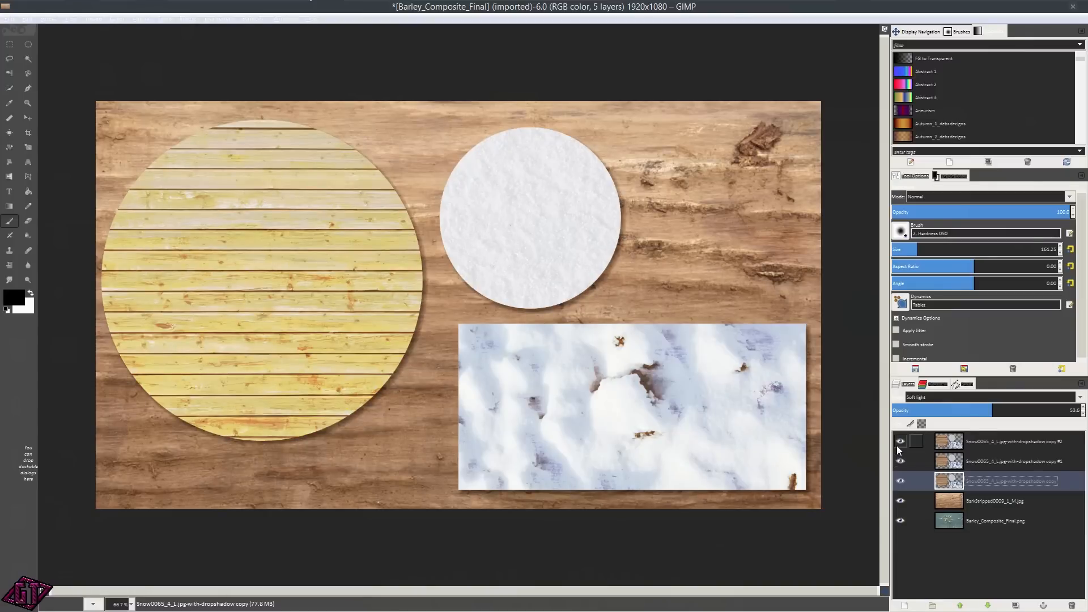
left_click_drag(898, 449, 898, 470)
left_click(902, 442)
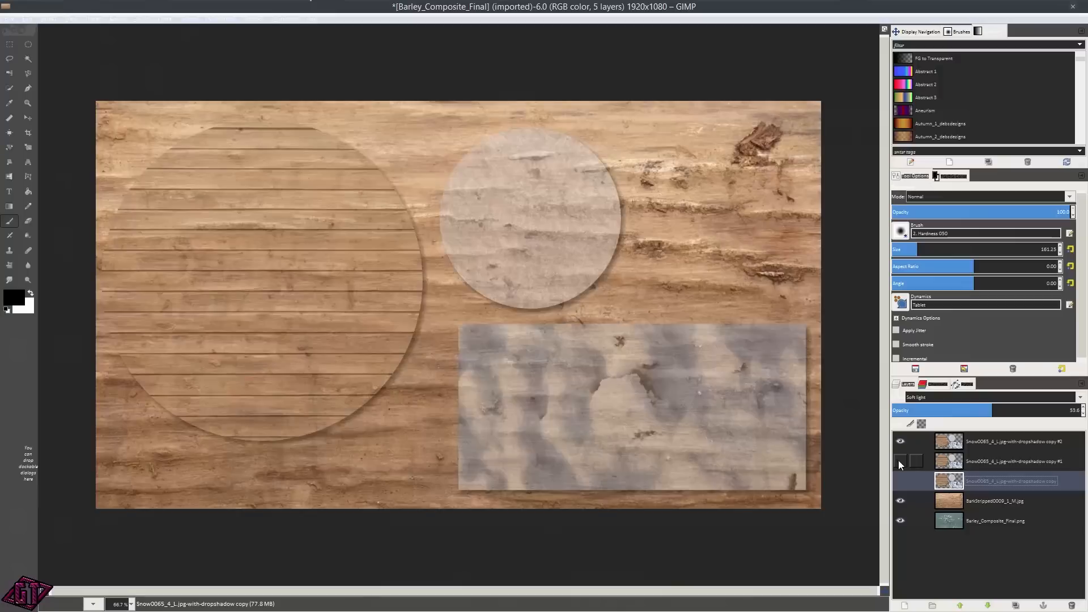
left_click(900, 462)
left_click(899, 479)
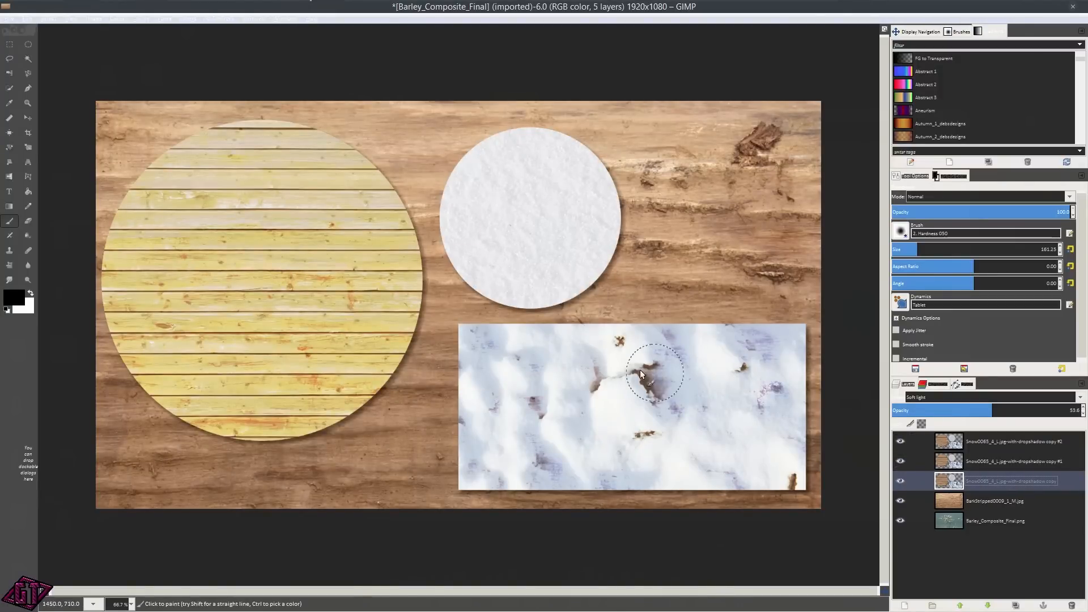
Examine up close how the wood circle, white circle and snow rectangle blend over the bark texture.
scroll(607, 336, "down", 1)
scroll(607, 336, "up", 1)
scroll(510, 236, "up", 1)
scroll(590, 280, "down", 2)
scroll(589, 281, "up", 1)
scroll(597, 274, "down", 2)
scroll(566, 321, "up", 1)
scroll(568, 321, "up", 2)
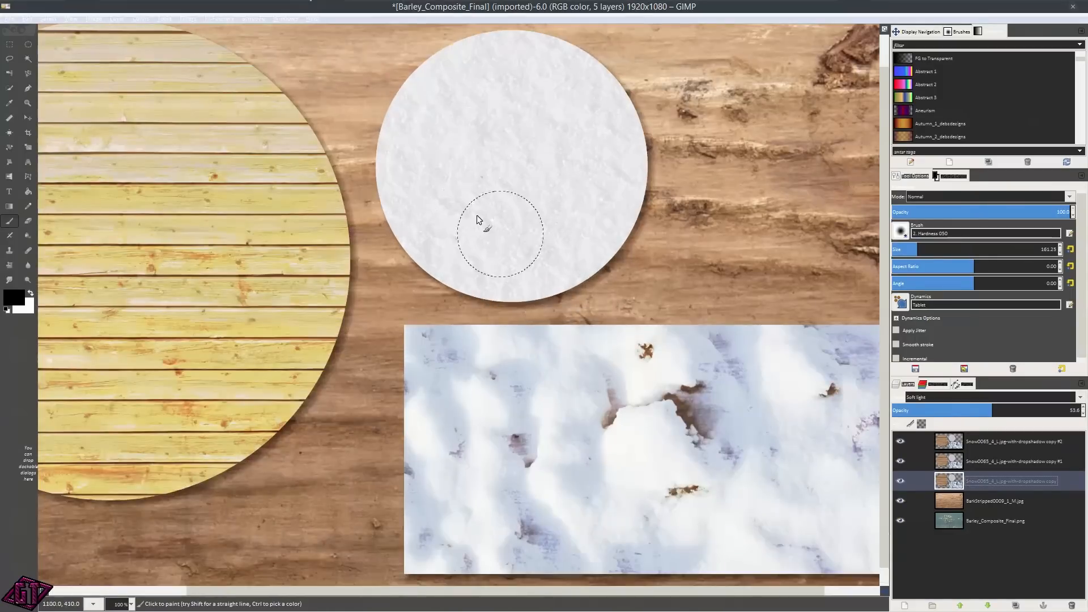
scroll(523, 223, "down", 1)
mouse_move(539, 291)
left_mouse_down()
mouse_move(586, 284)
mouse_move(519, 275)
mouse_move(533, 278)
left_mouse_up()
Toggle the topmost dropshadow copy off and back on, and set its opacity to about 42.5.
left_click(977, 441)
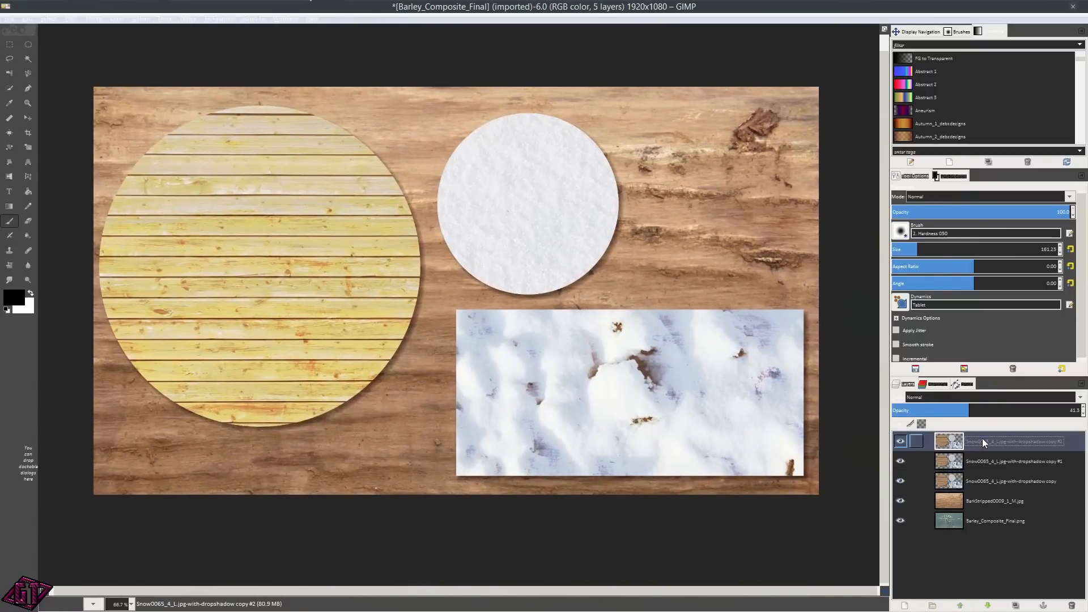
left_click(903, 444)
left_click(904, 444)
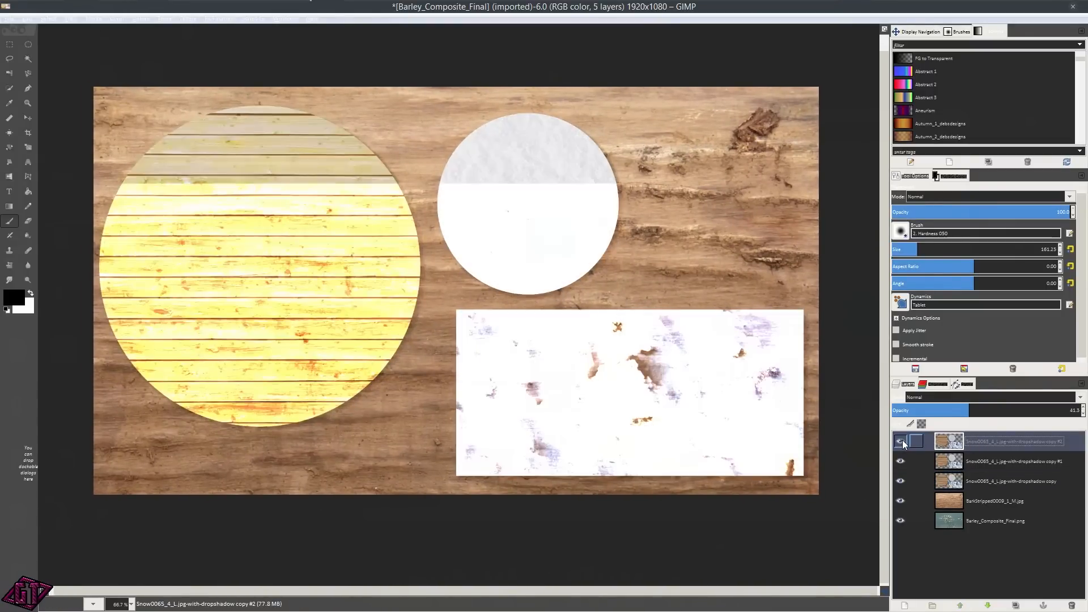
mouse_move(966, 413)
left_mouse_down()
mouse_move(993, 412)
mouse_move(971, 412)
left_mouse_up()
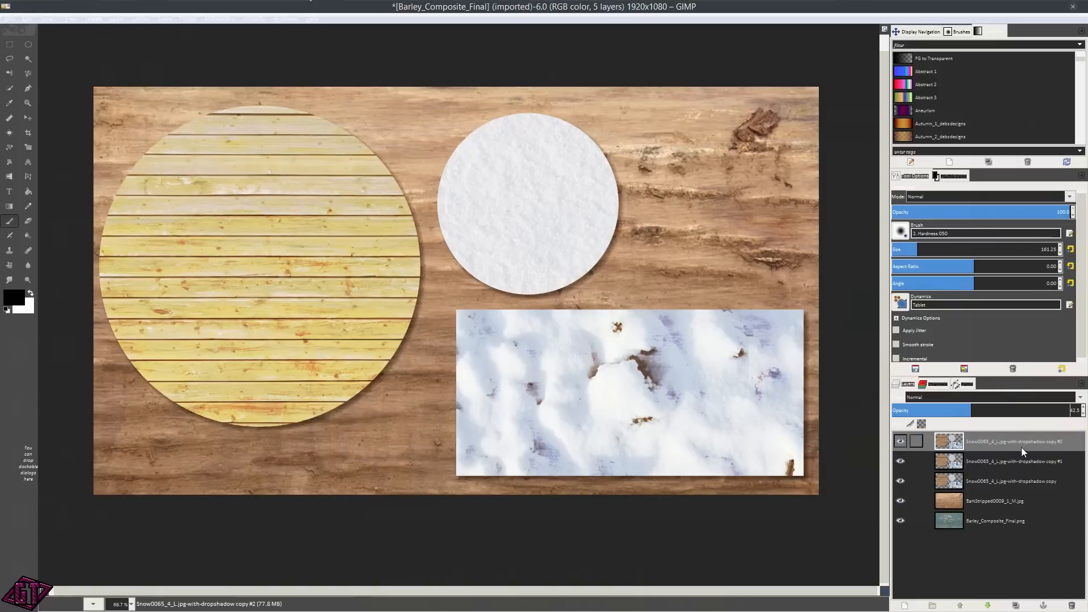
Lower the topmost dropshadow copy's opacity to about 39, and set dropshadow copy #1 in Dodge mode to about 57.
left_click(1000, 456)
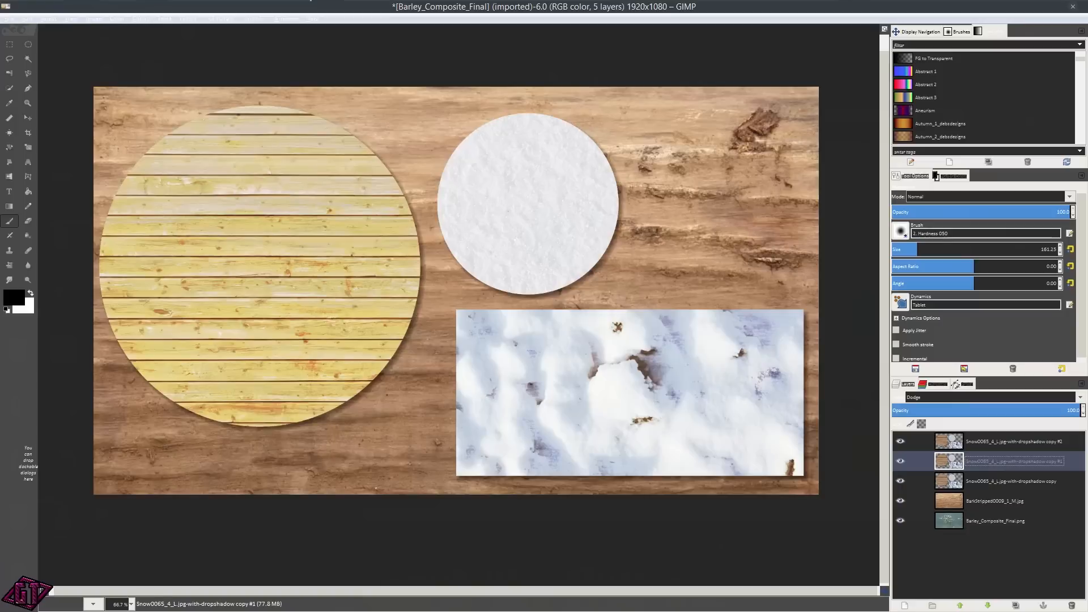
left_click(986, 441)
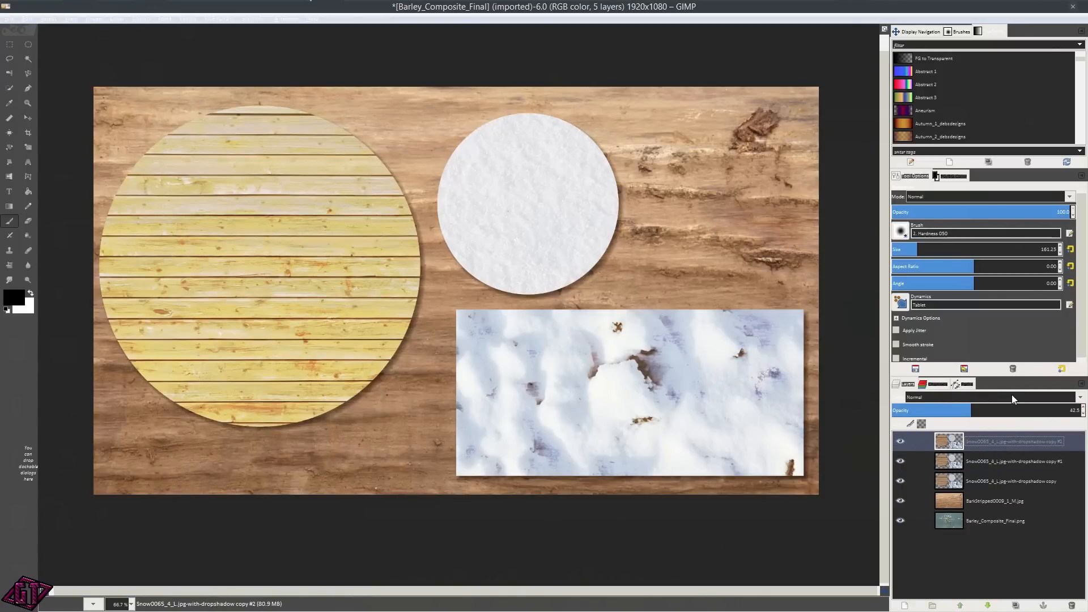
left_click_drag(974, 413, 965, 412)
left_click(986, 462)
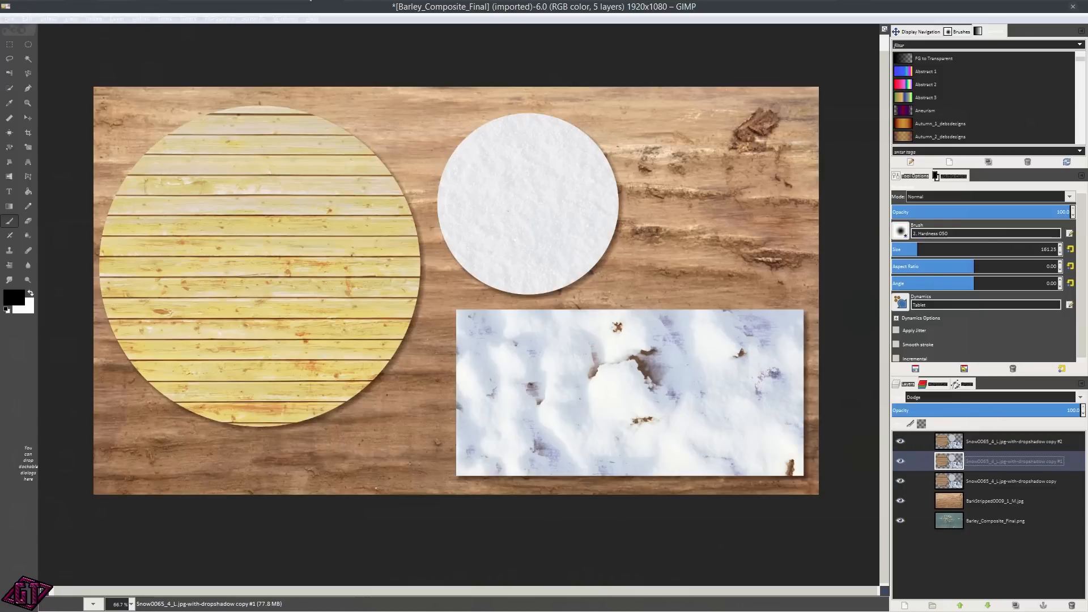
left_click_drag(1054, 414, 999, 414)
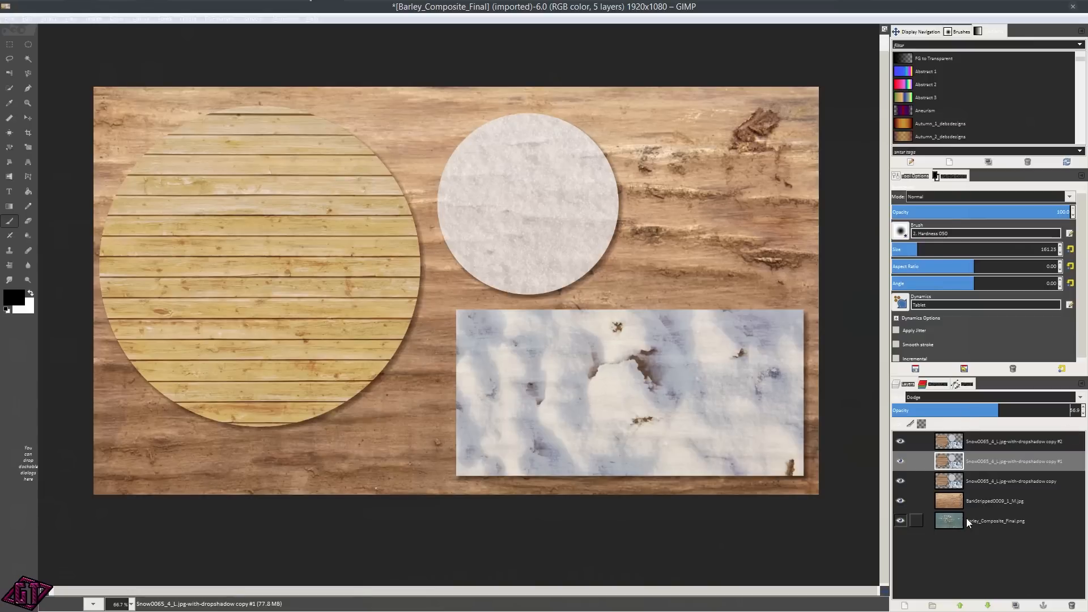
Hide the bark texture layer to examine how the dropshadow copies blend with the barley image, and show it again.
left_click(946, 519)
left_click(902, 521)
left_click(950, 505)
left_click(900, 502)
left_click(900, 502)
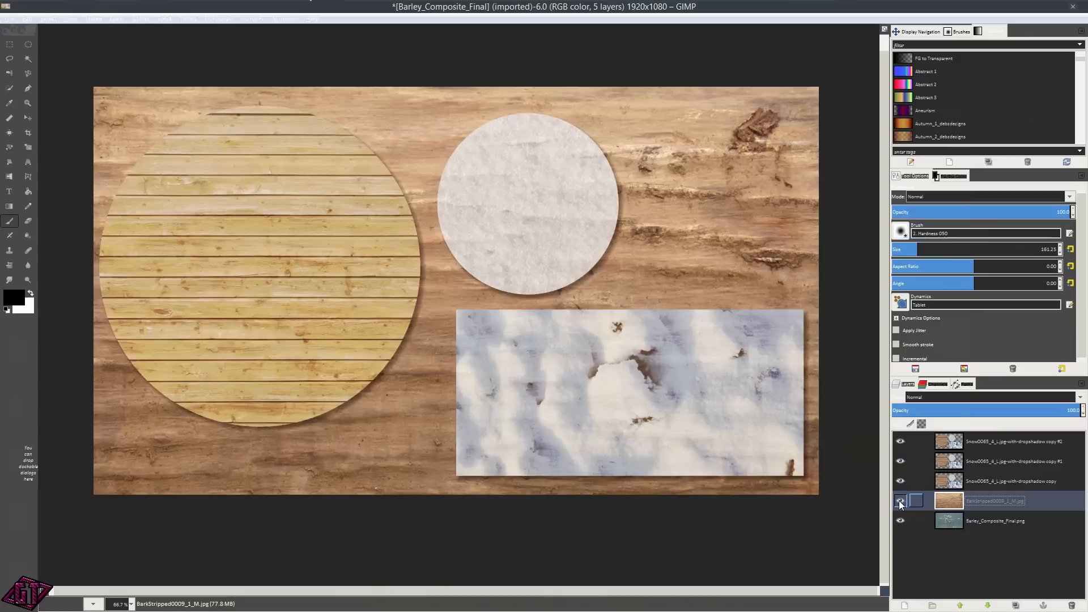
left_click(901, 502)
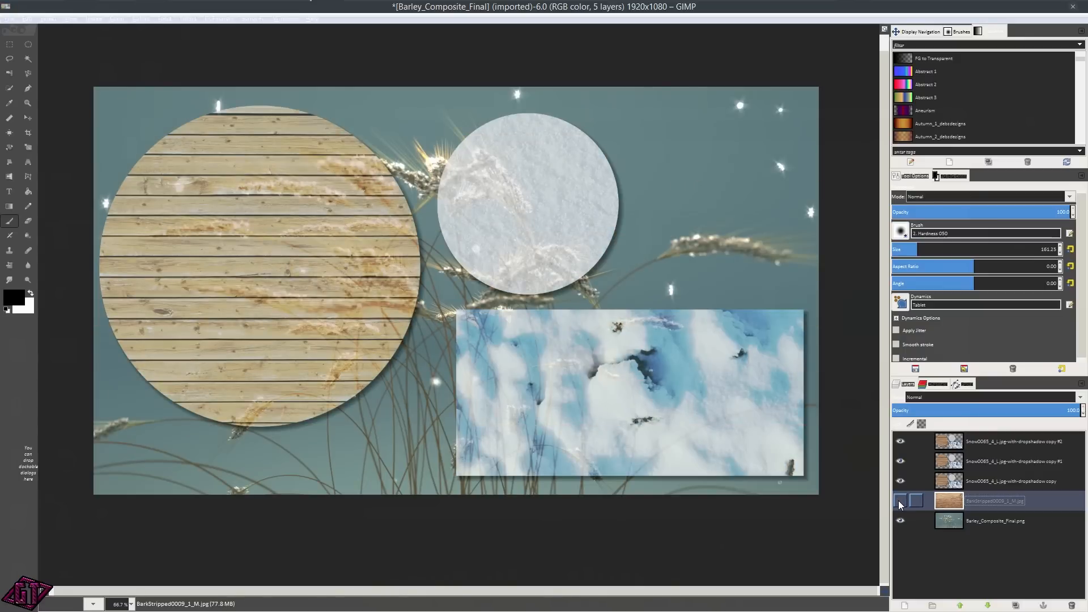
scroll(535, 385, "up", 1)
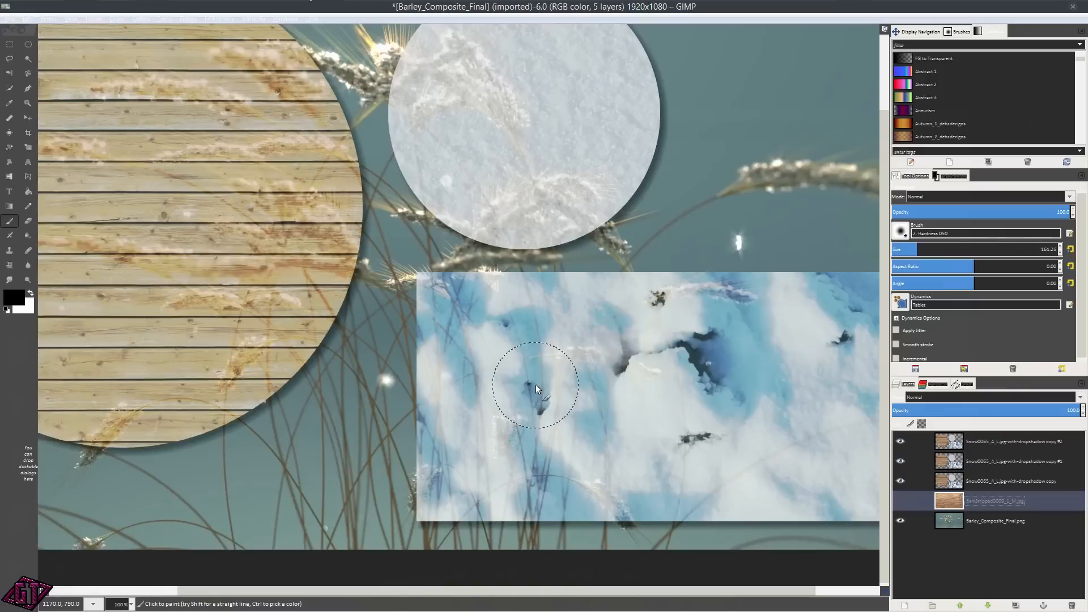
scroll(535, 385, "down", 1)
left_click(900, 501)
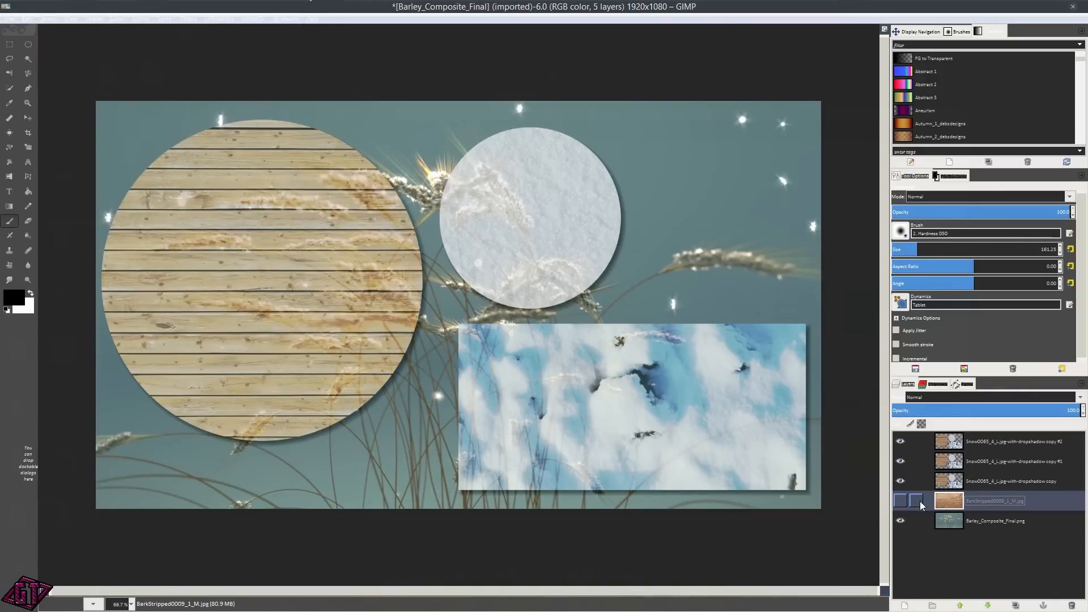
Set the opacity of dropshadow copy #1 to about 55 and of the lowest dropshadow copy to about 49.
left_click(998, 458)
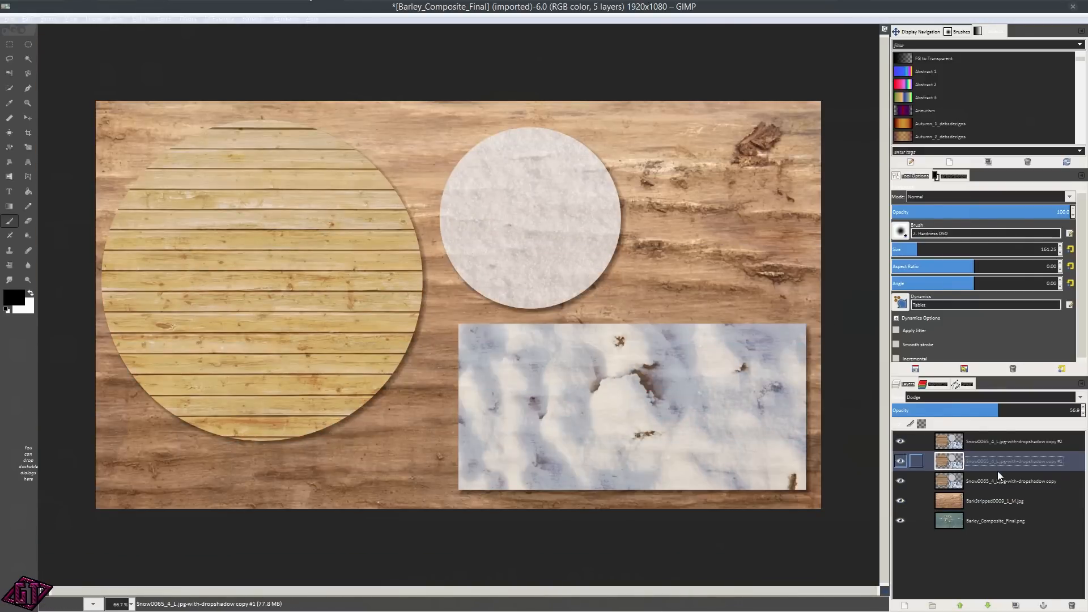
left_click(996, 410)
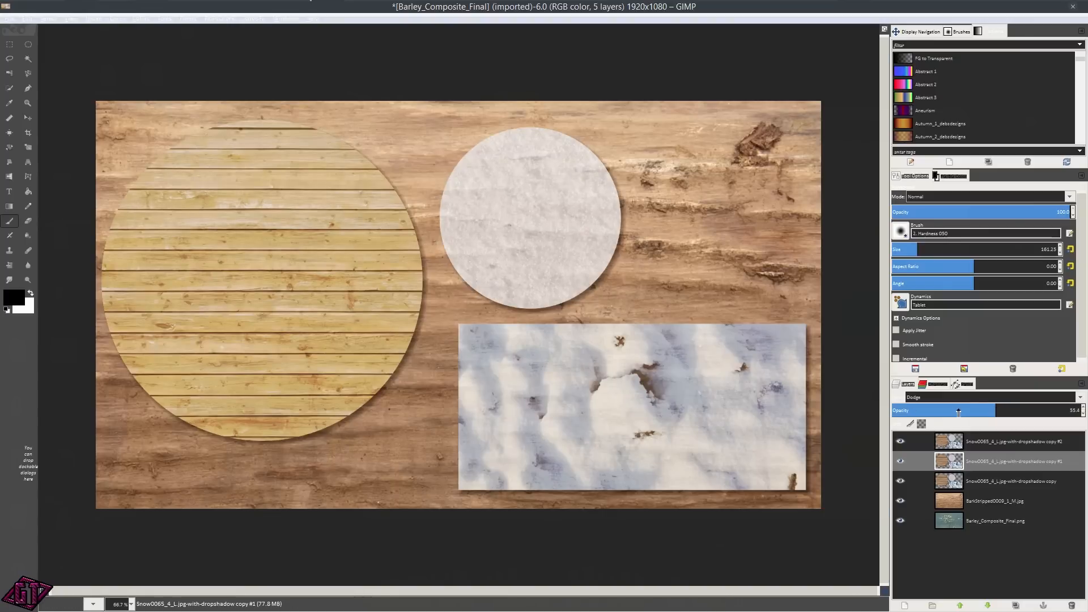
left_click(987, 480)
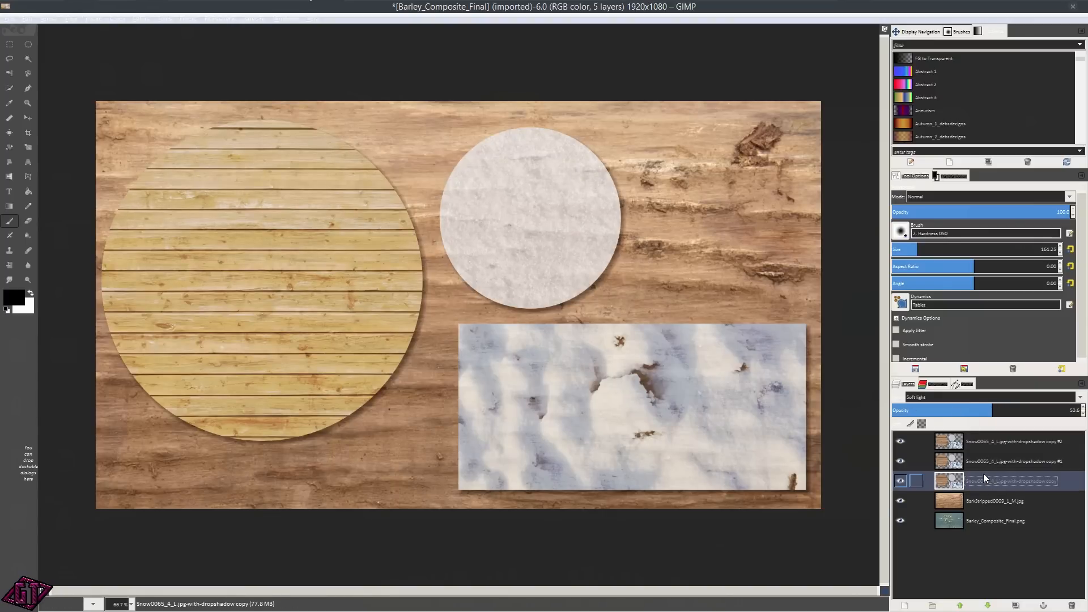
mouse_move(989, 414)
left_mouse_down()
mouse_move(1044, 413)
mouse_move(895, 415)
mouse_move(1009, 417)
mouse_move(983, 417)
left_mouse_up()
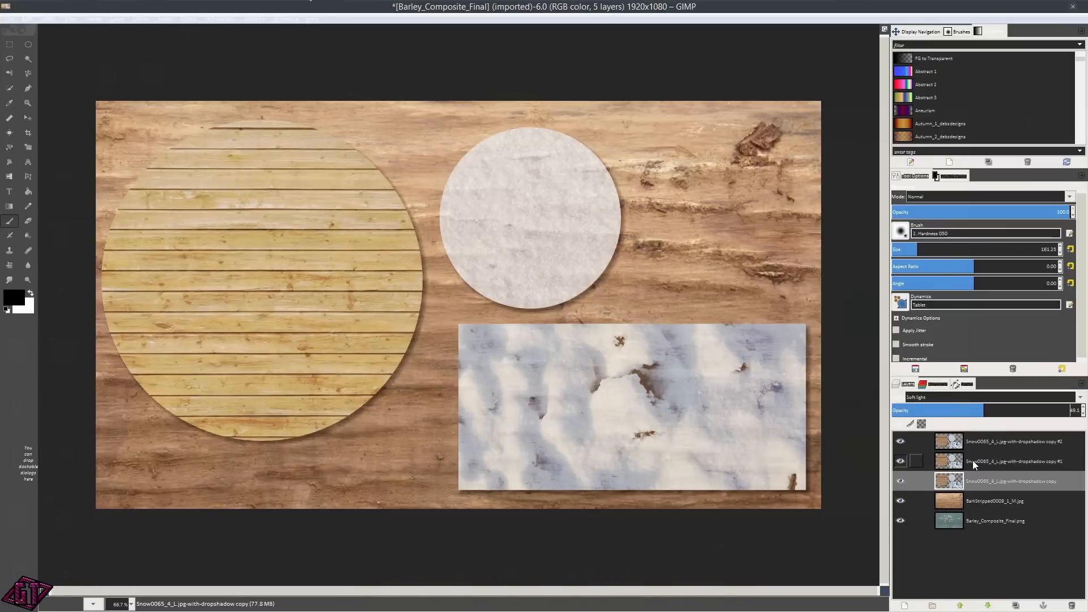
Delete all three dropshadow copy layers above the bark texture layer.
left_click(1028, 442)
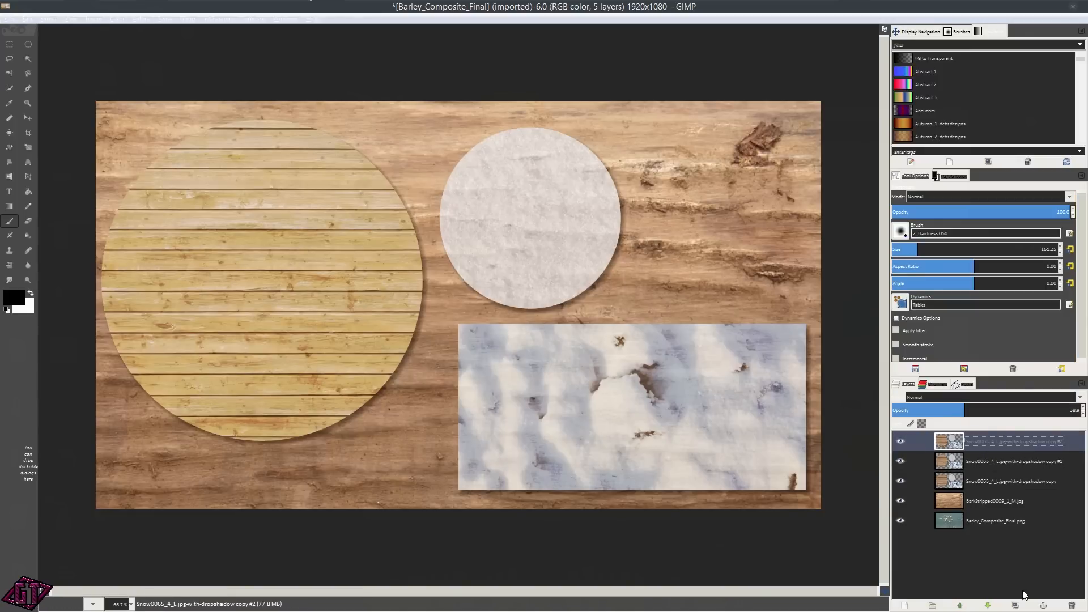
left_click(1072, 606)
left_click(1072, 606)
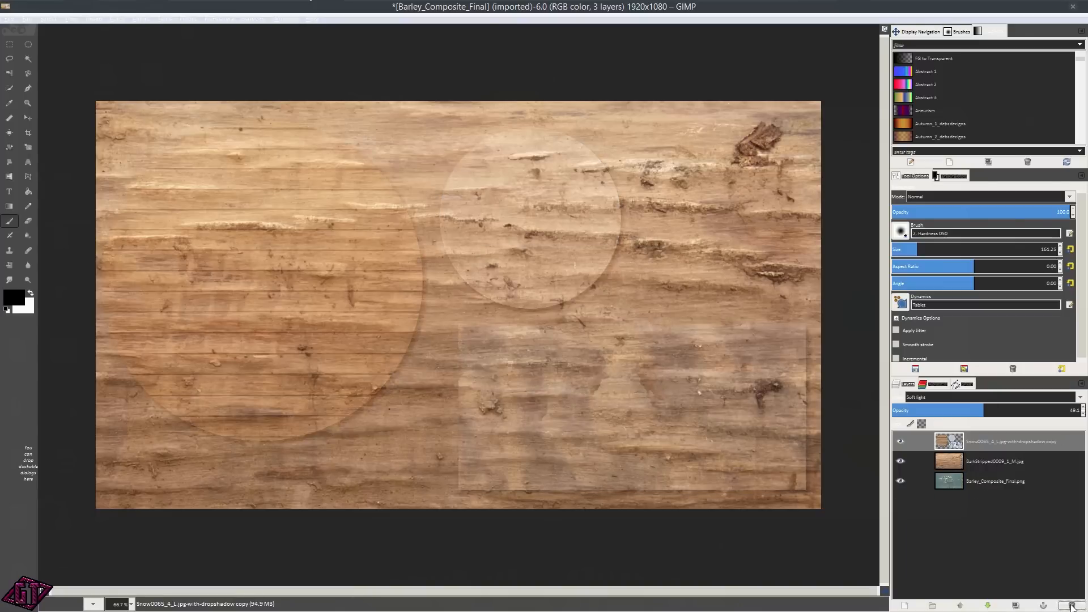
left_click(1073, 606)
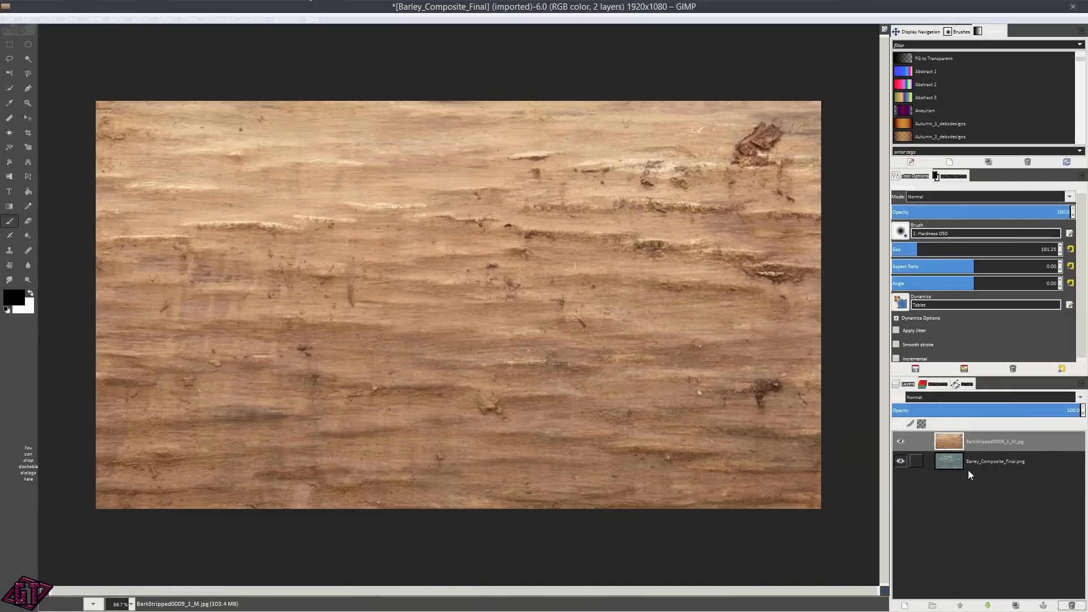
Create a transparent 1920 x 1080 layer named grade above the bark texture layer.
left_click(904, 606)
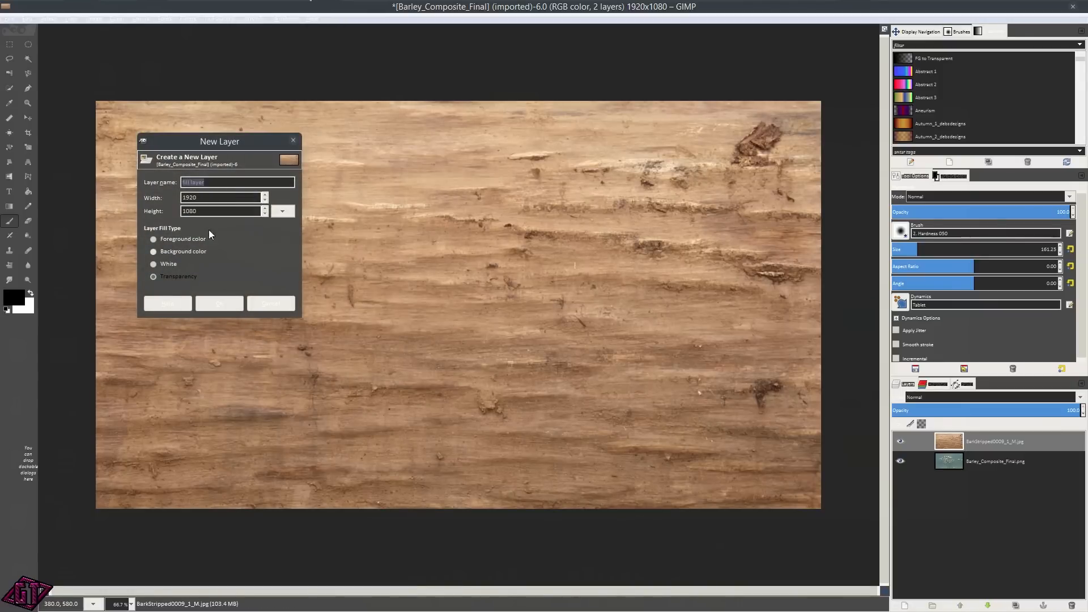
type("grade")
key("Return")
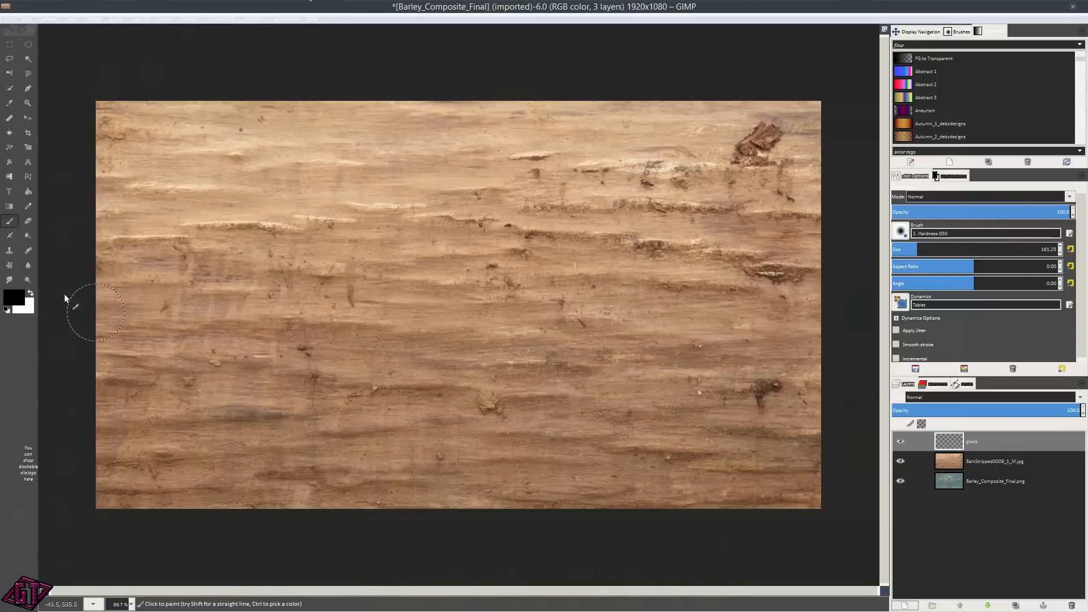
Choose the Gradient tool and set the foreground color to dark purple 490941.
left_click(9, 206)
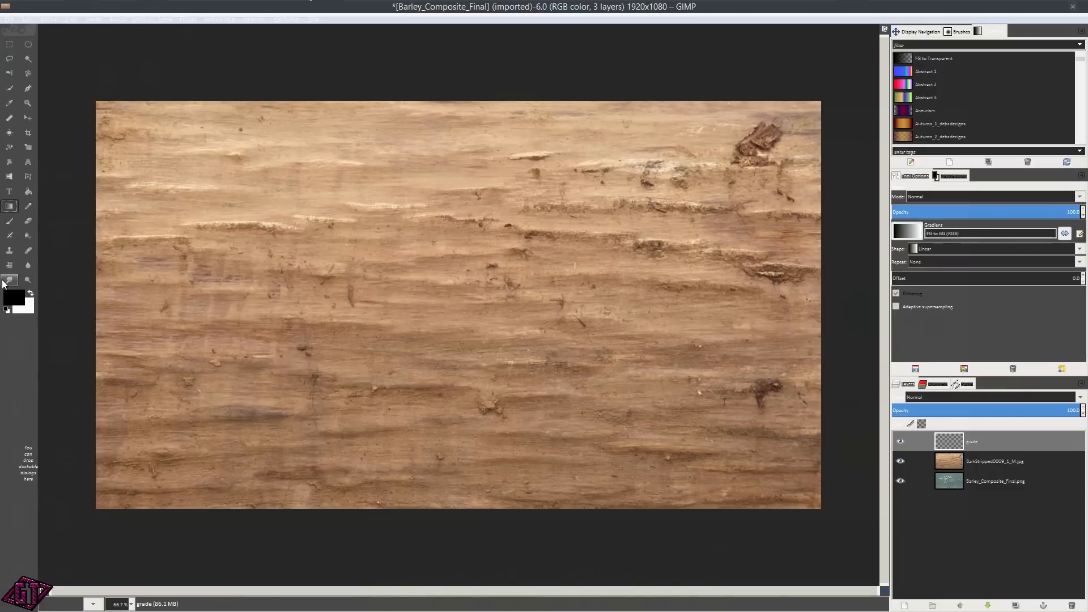
left_click(12, 296)
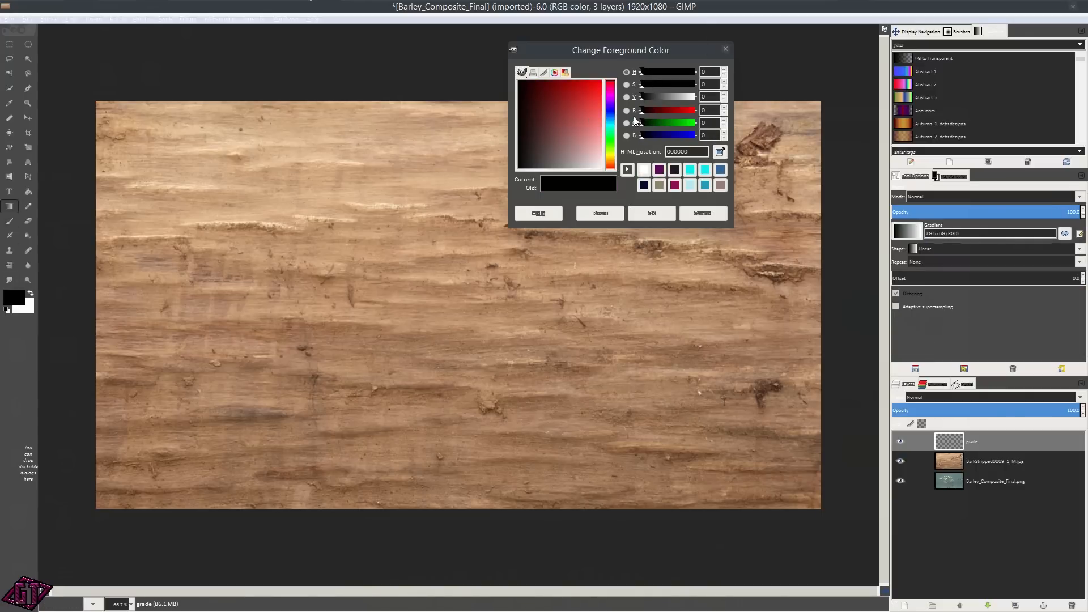
left_click_drag(608, 97, 542, 92)
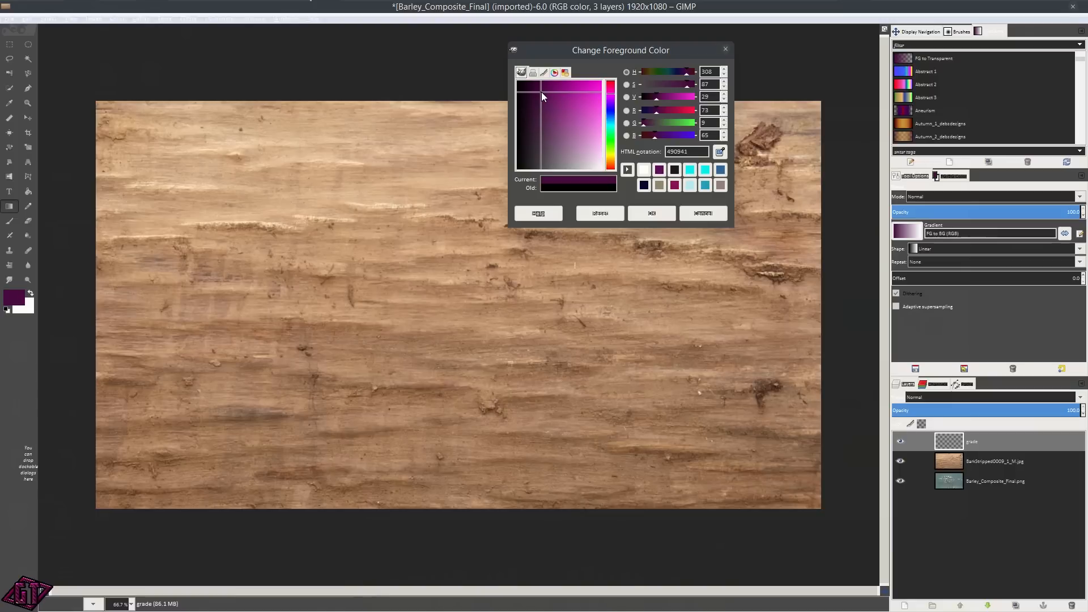
left_click(660, 212)
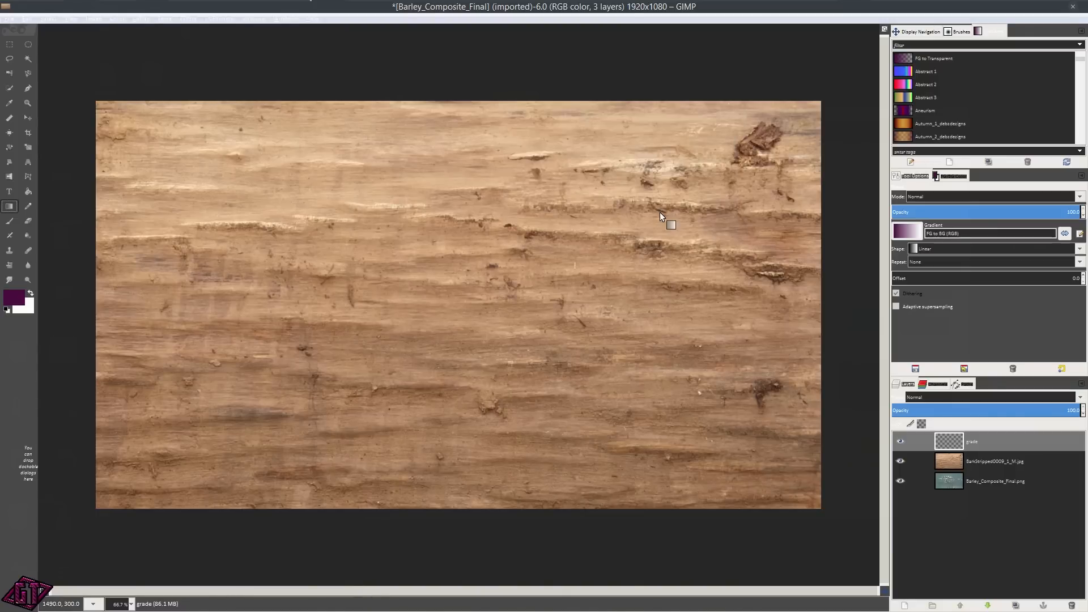
Set the gradient's background color to golden yellow e8b20c, keeping the dark purple as foreground.
left_click(30, 293)
left_click(14, 297)
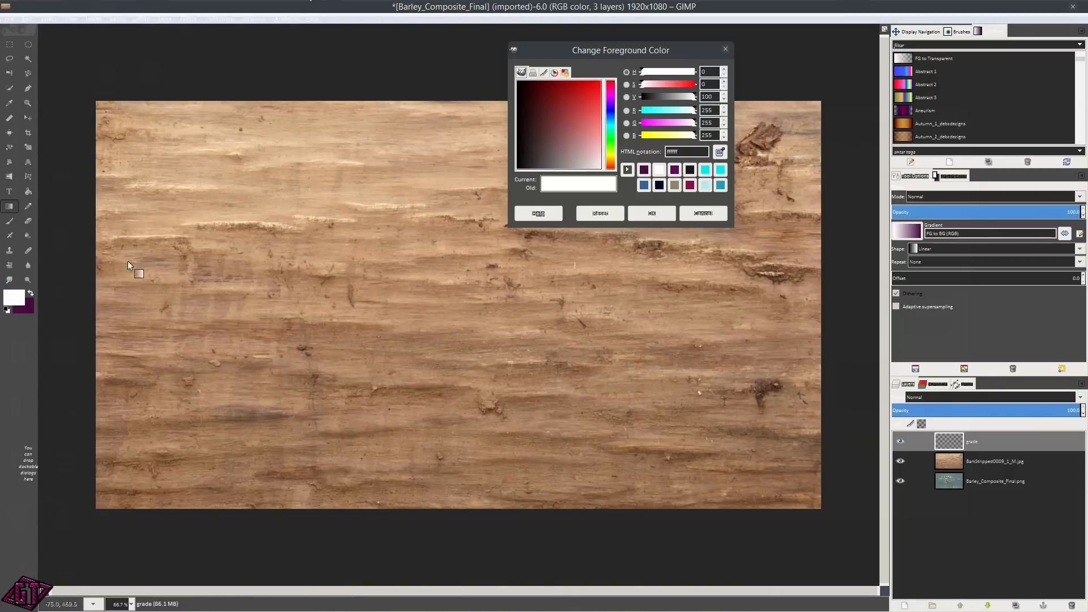
left_click(660, 136)
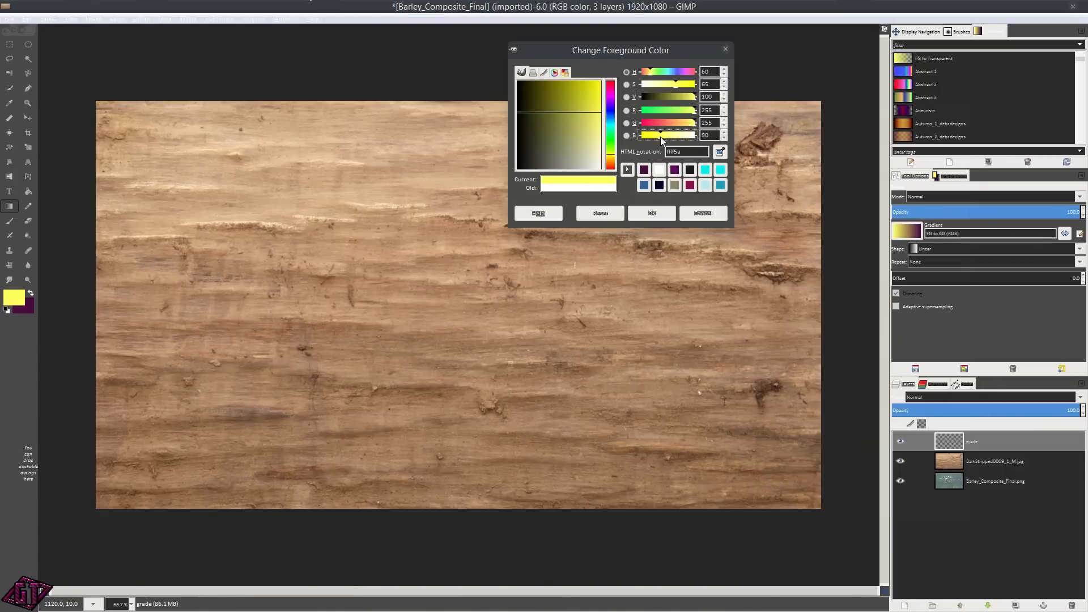
left_click(610, 163)
left_click_drag(577, 117, 594, 85)
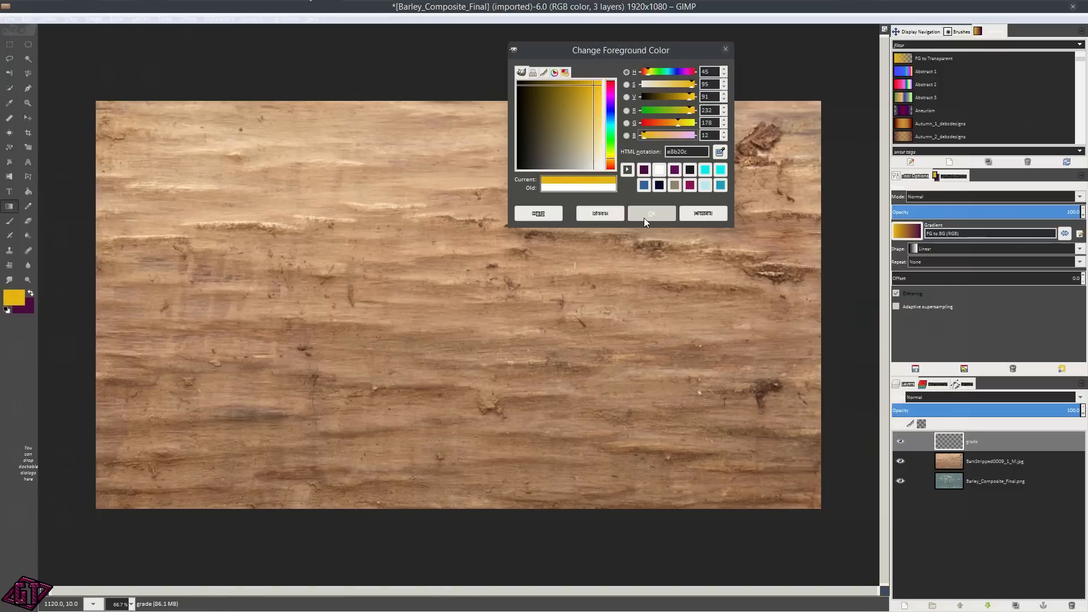
left_click(645, 215)
left_click(30, 292)
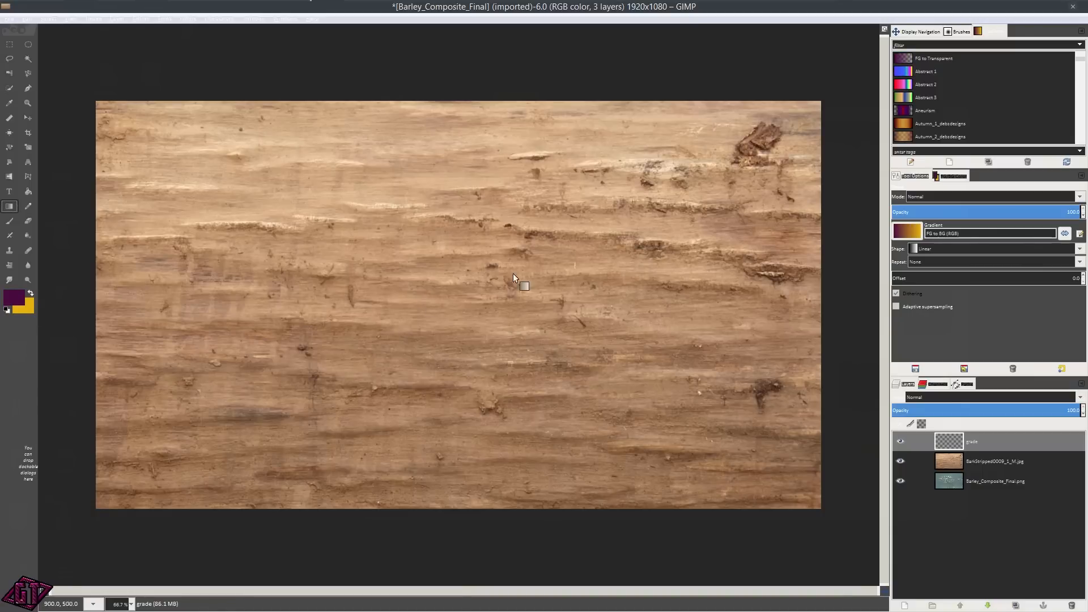
Try vertical purple-to-yellow gradients of different lengths and starting heights on the grade layer, undoing the first full-height one.
left_click_drag(446, 101, 451, 507)
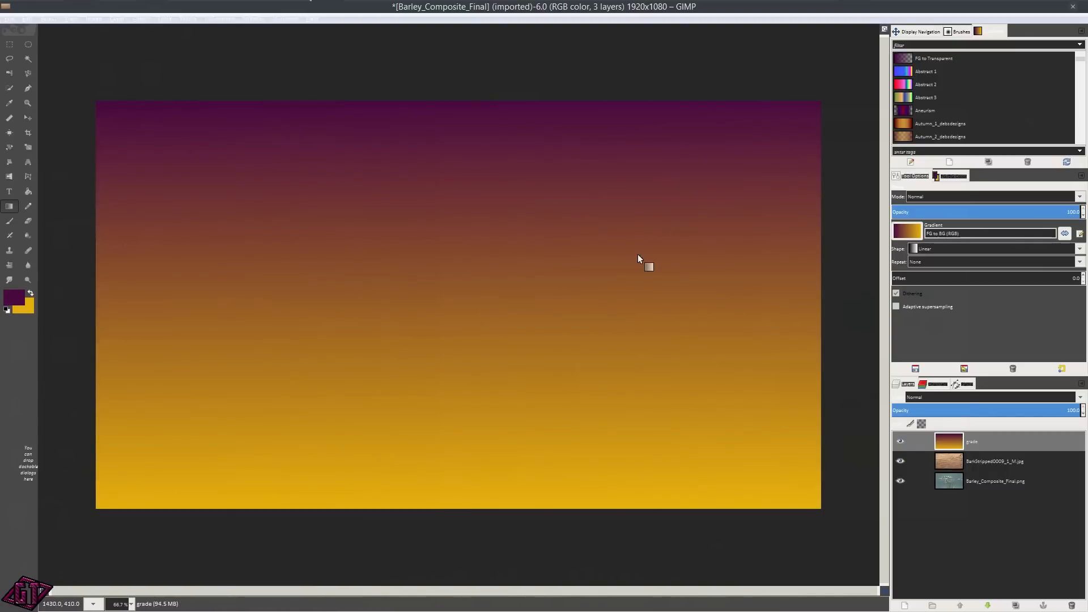
key("ctrl+z")
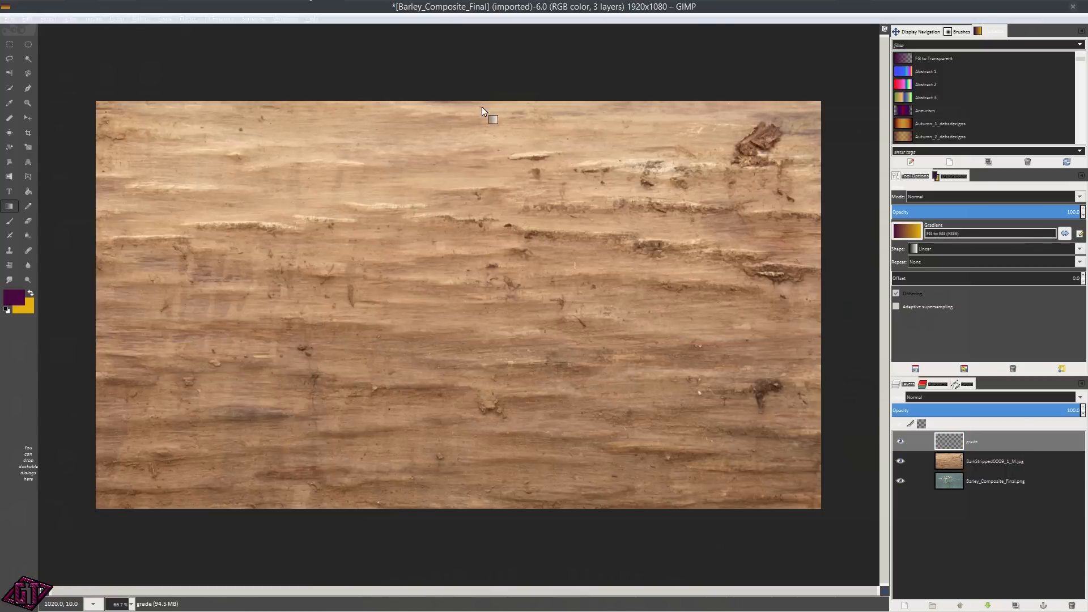
left_click_drag(482, 100, 482, 381)
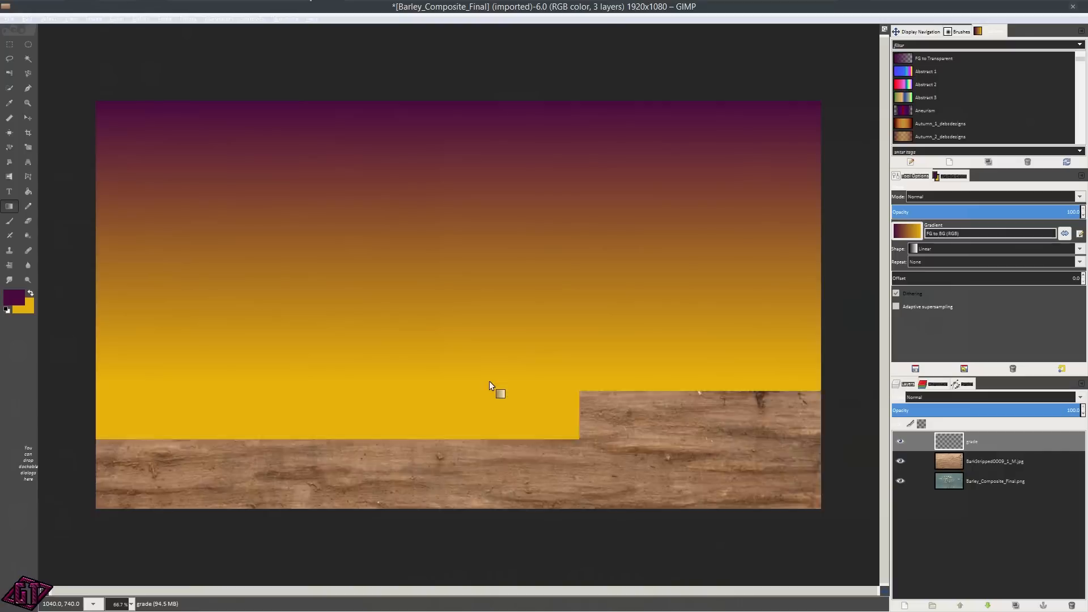
left_click_drag(494, 285, 501, 434)
Fill the grade layer with a vertical purple-to-yellow gradient blending across its middle, and set its layer mode to Soft light.
left_click_drag(451, 191, 457, 375)
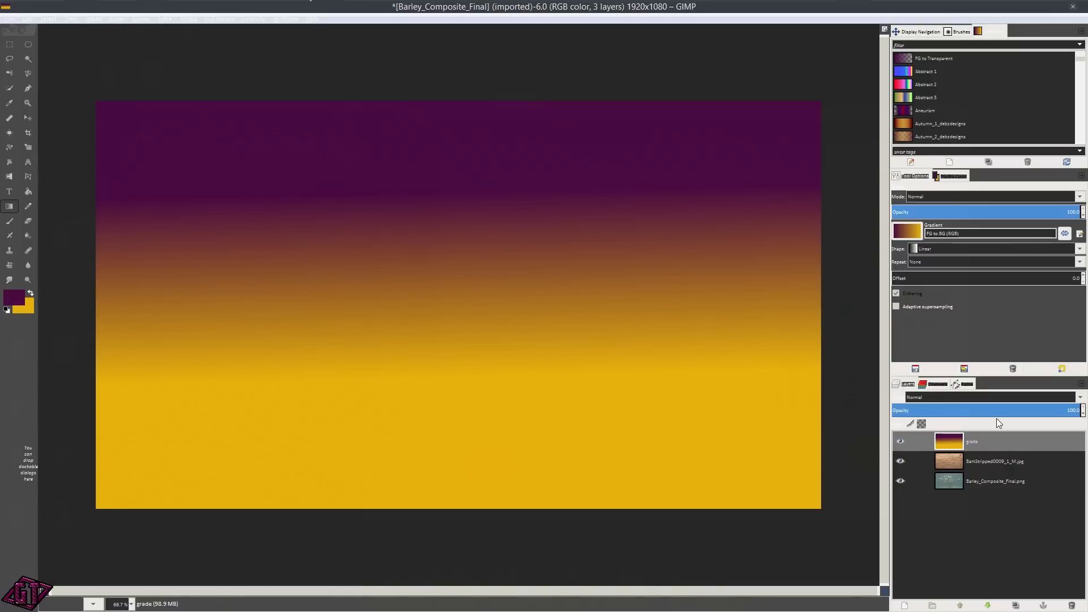
left_click(1008, 399)
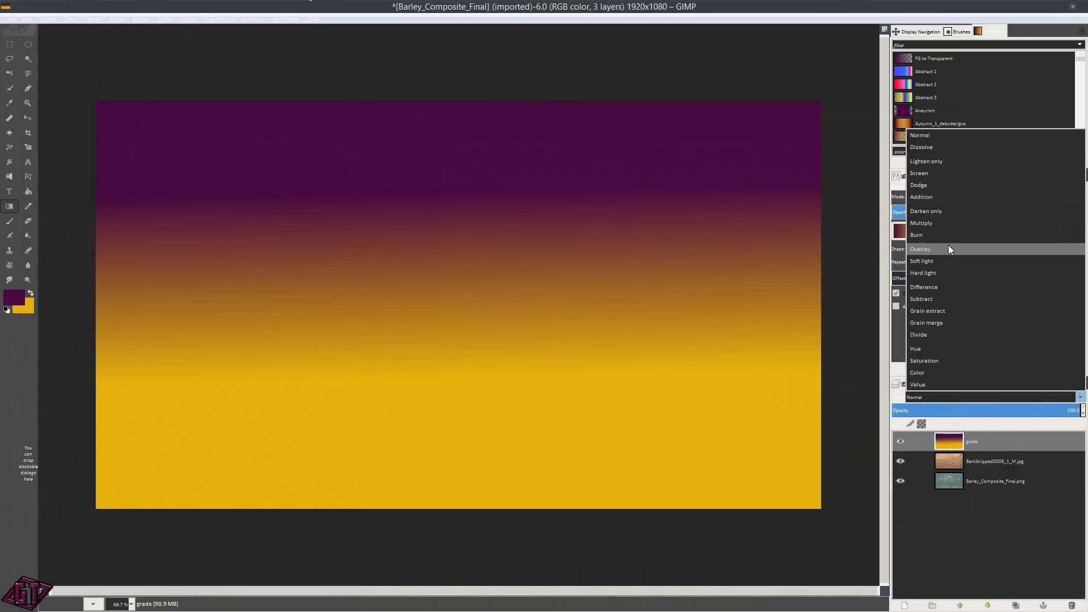
key("Escape")
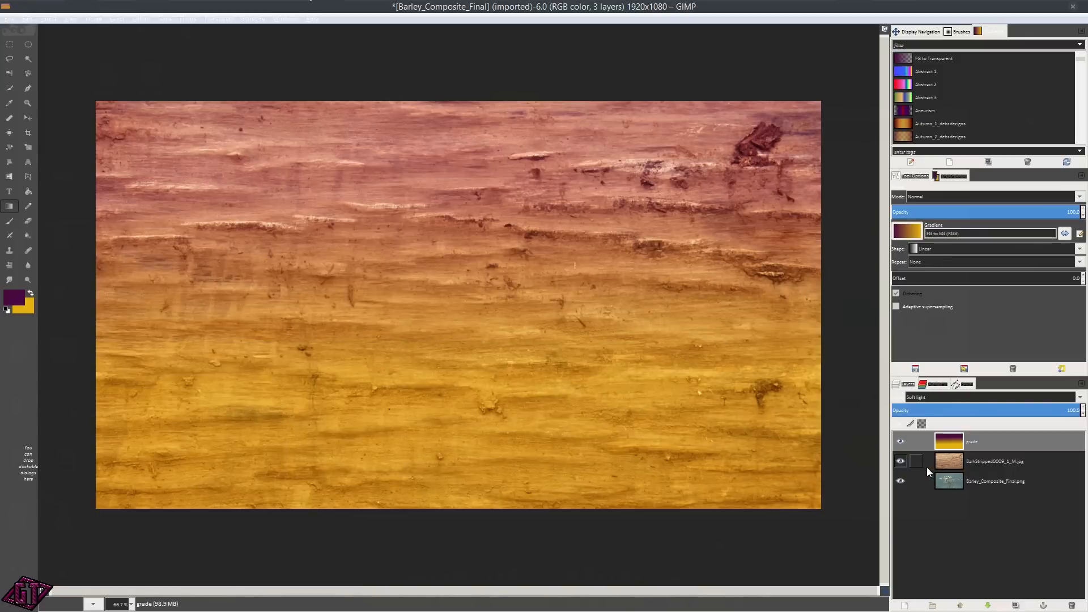
Hide the BarkStripped layer and lower the grade layer's opacity to about 30% over the barley image.
left_click(900, 462)
left_click_drag(1026, 412, 946, 425)
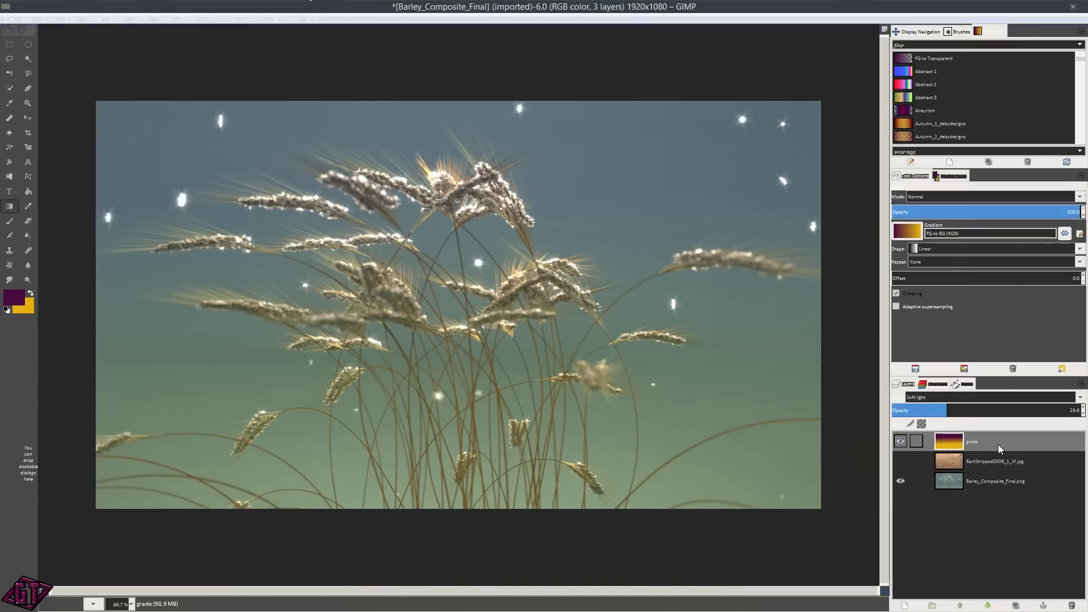
Make the BarkStripped layer visible again and delete the grade layer.
left_click(915, 441)
left_click(900, 460)
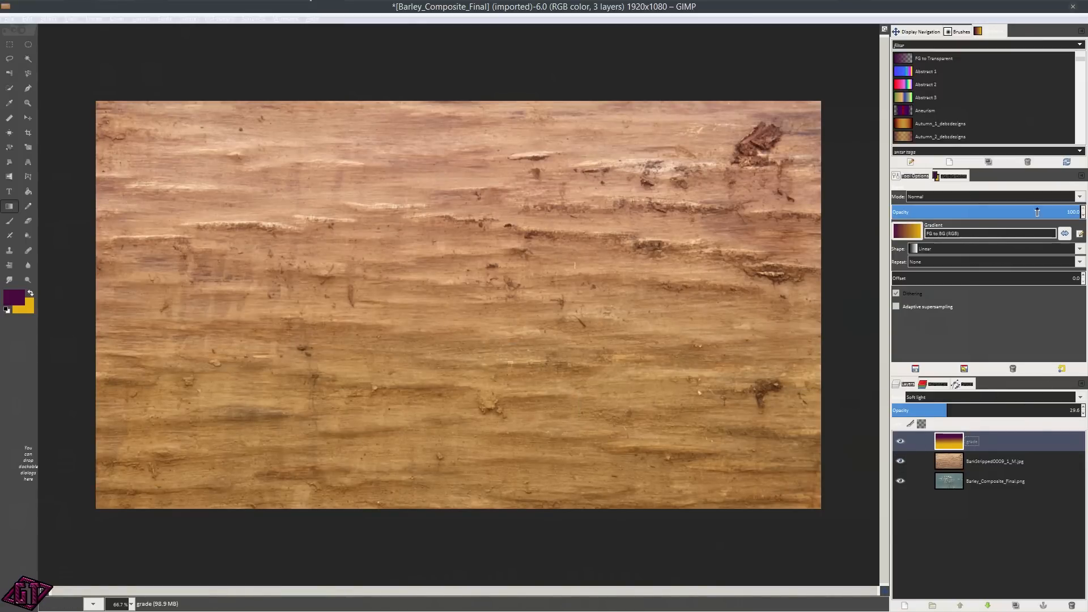
scroll(553, 224, "up", 2)
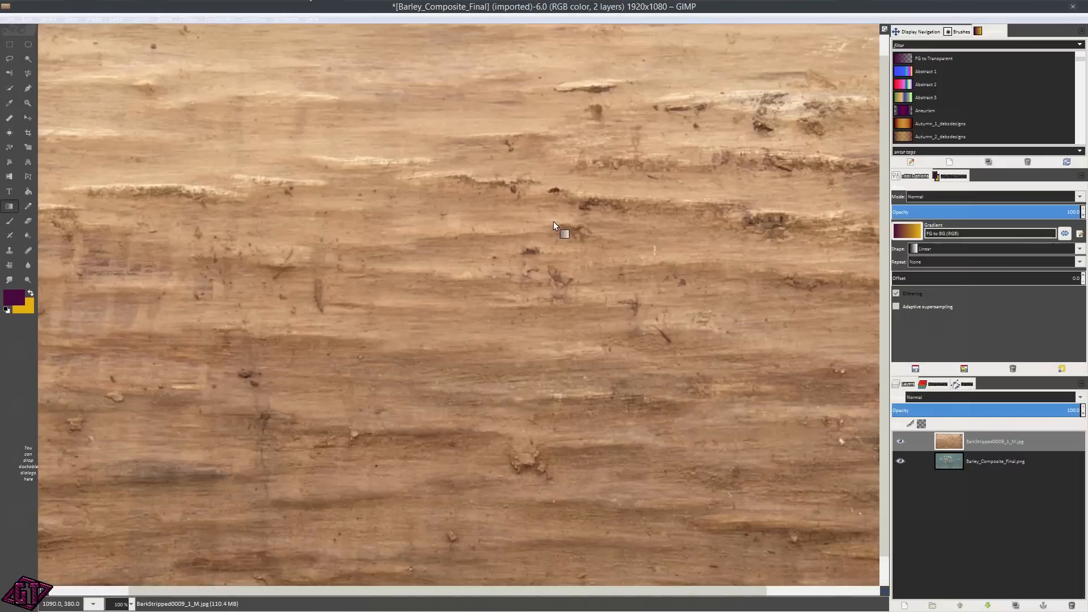
scroll(553, 221, "down", 1)
scroll(568, 240, "up", 1)
scroll(568, 240, "down", 1)
left_click(967, 386)
left_click(936, 385)
left_click(907, 386)
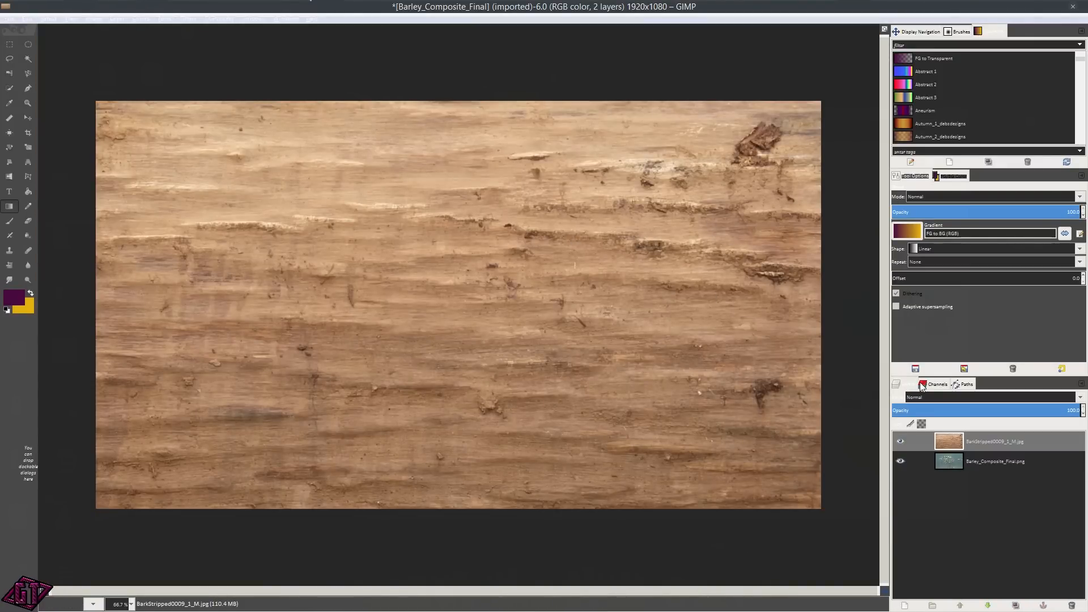
scroll(430, 251, "down", 1)
scroll(433, 251, "up", 2)
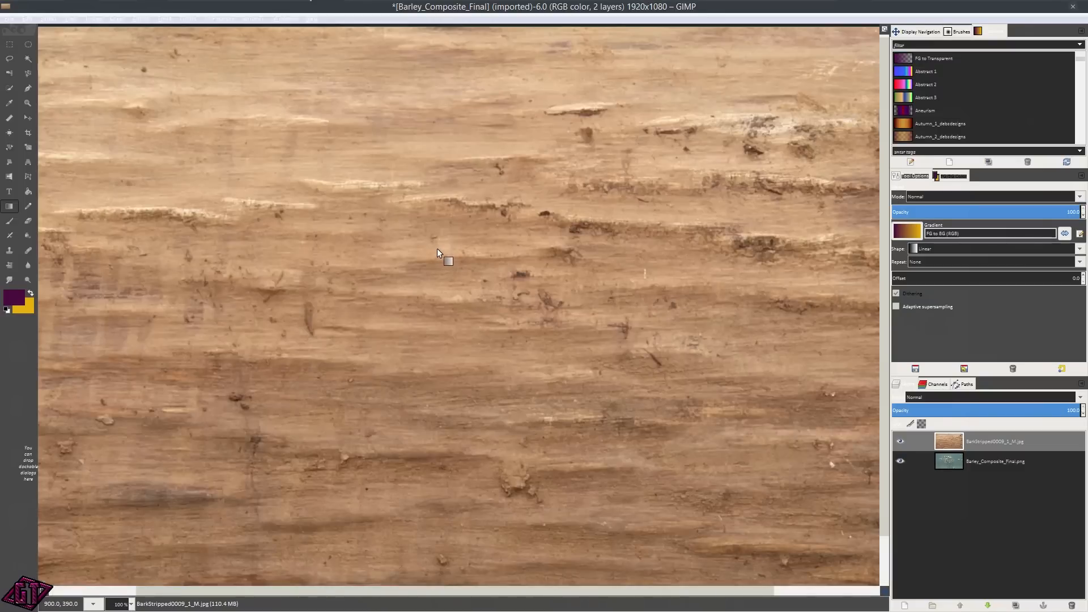
scroll(437, 249, "down", 1)
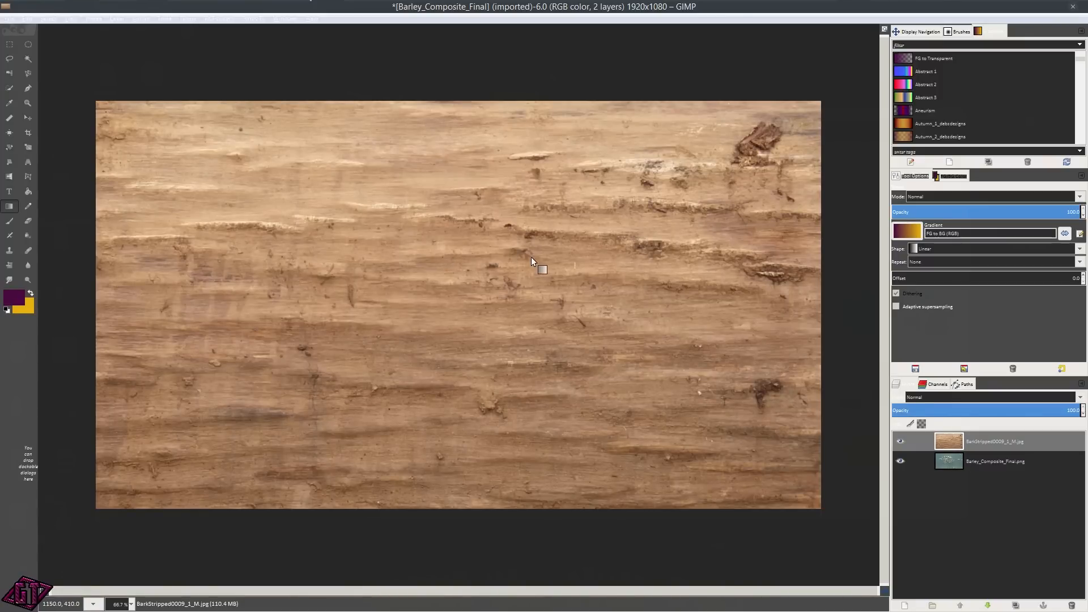
scroll(496, 248, "down", 2)
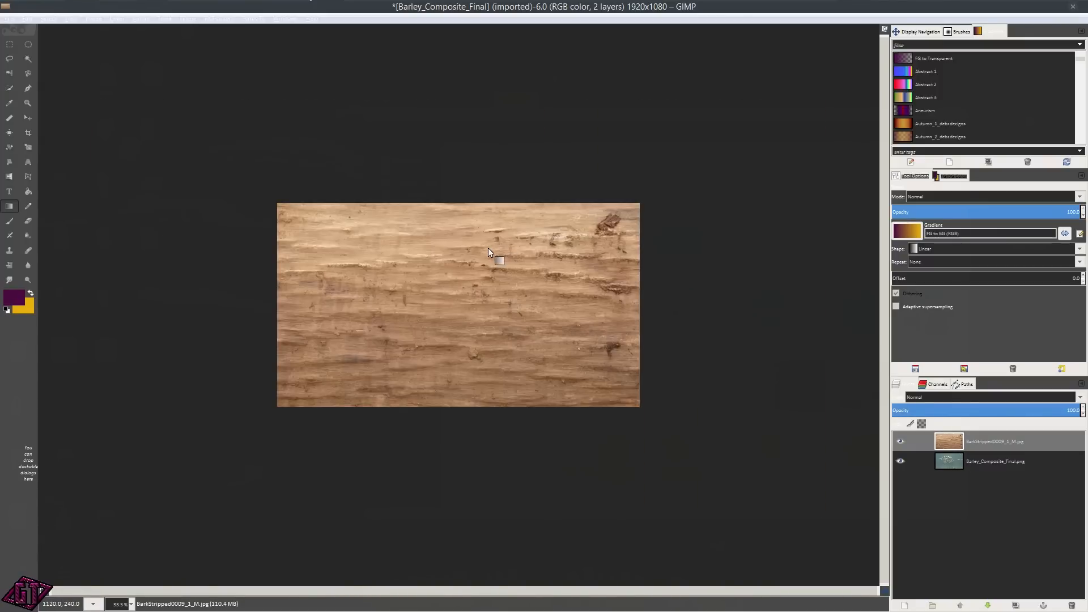
scroll(489, 248, "up", 2)
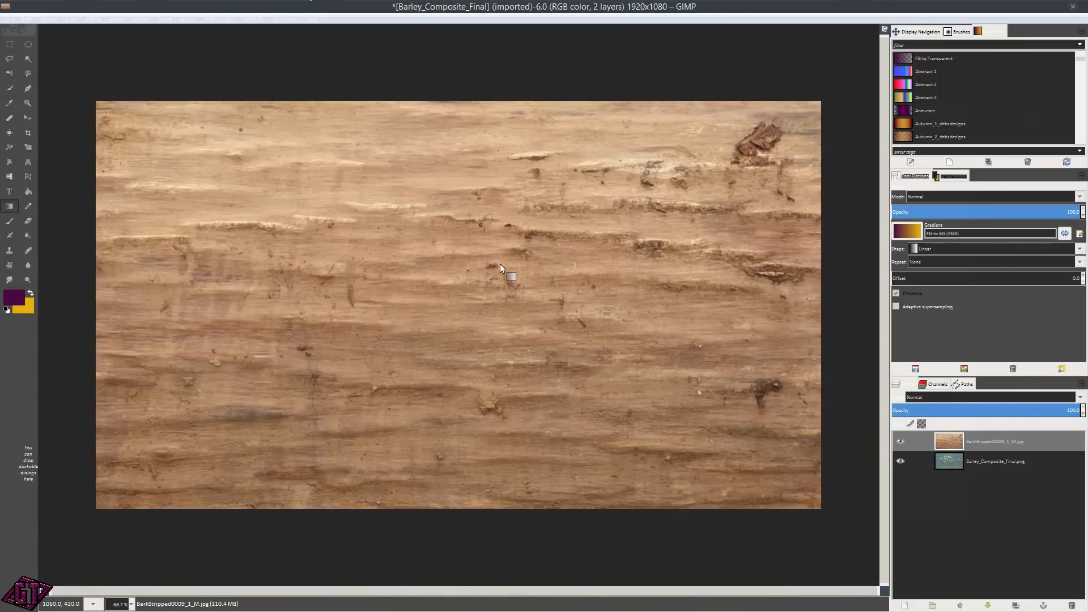
scroll(499, 262, "up", 1)
scroll(511, 262, "down", 2)
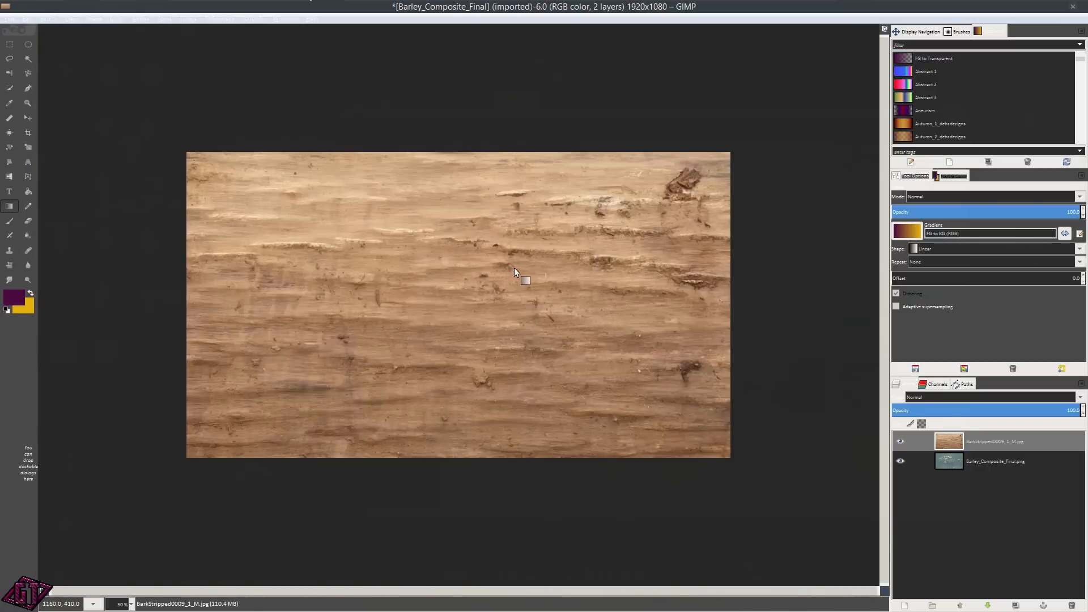
scroll(515, 268, "up", 1)
scroll(514, 268, "down", 1)
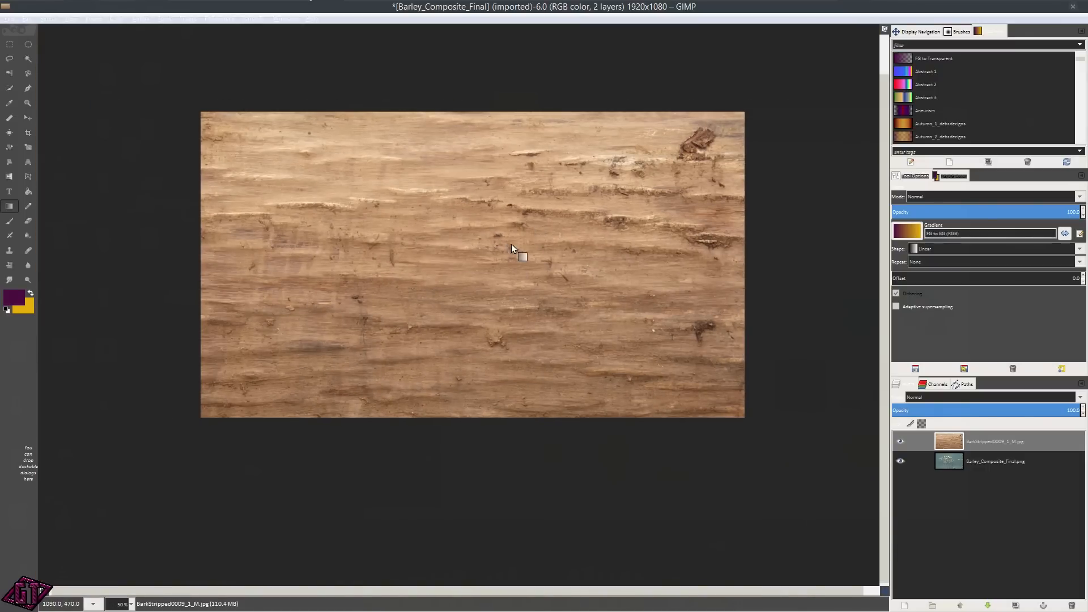
left_click_drag(511, 244, 514, 263)
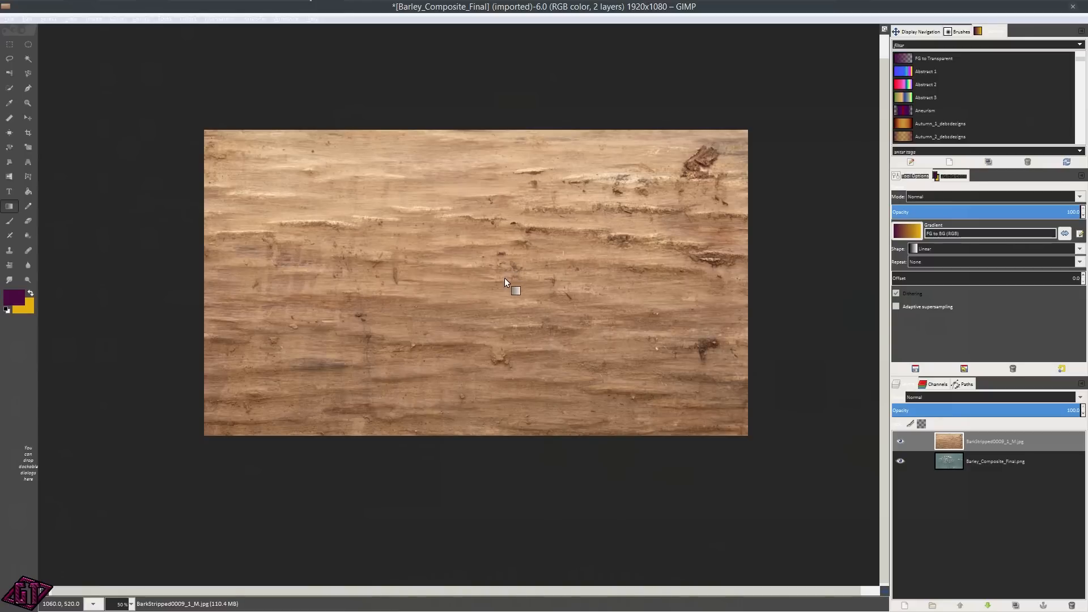